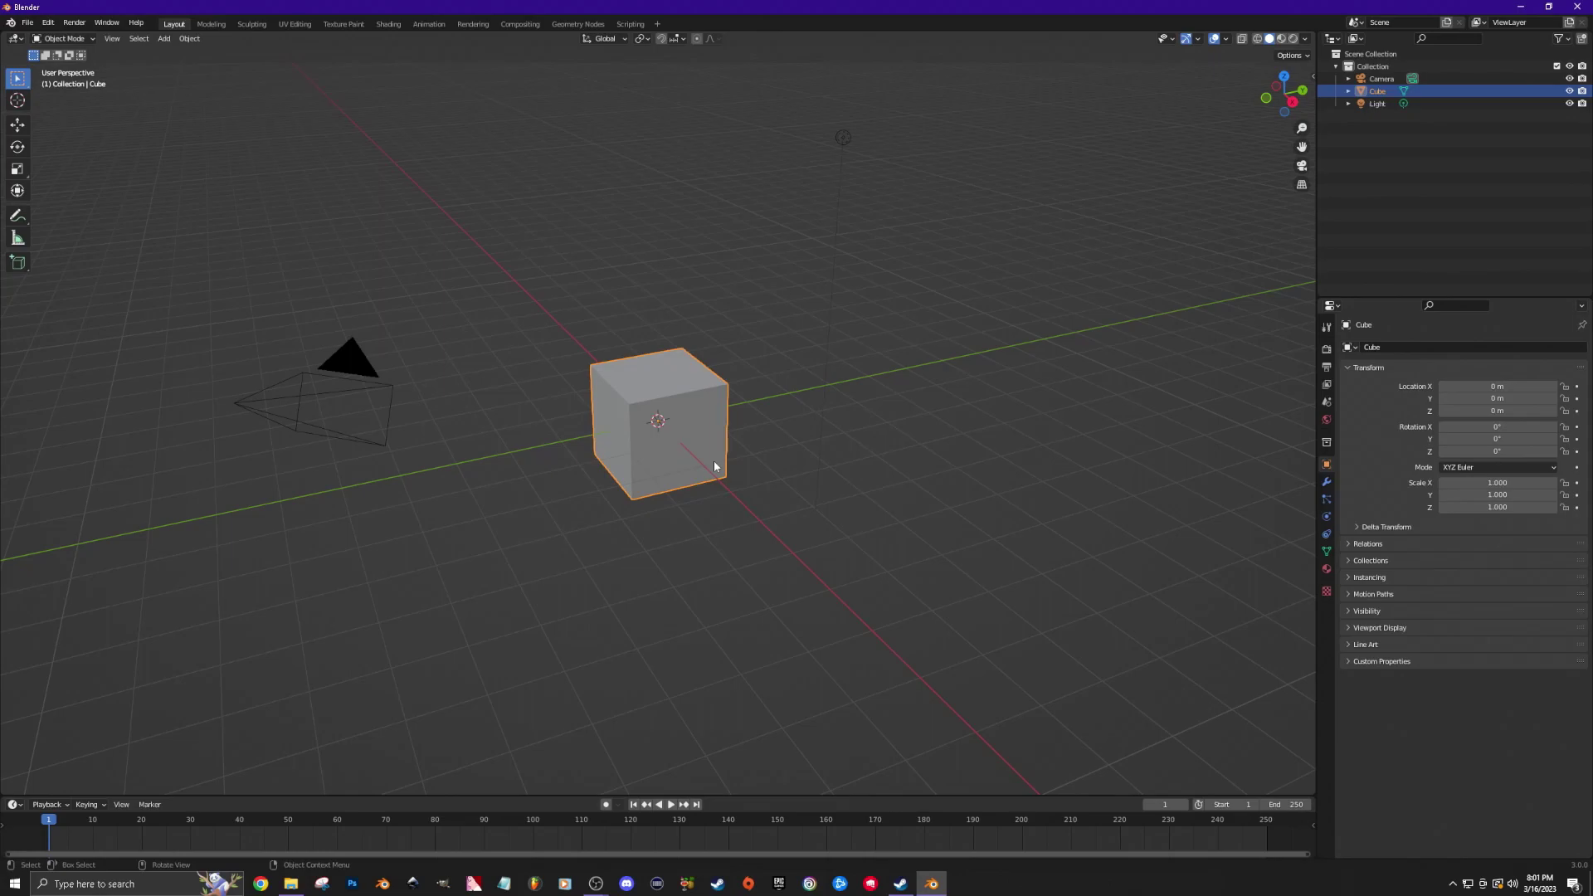
Delete the default cube and import the Wavefront model p250.obj from the OBJs folder.
right_click(680, 408)
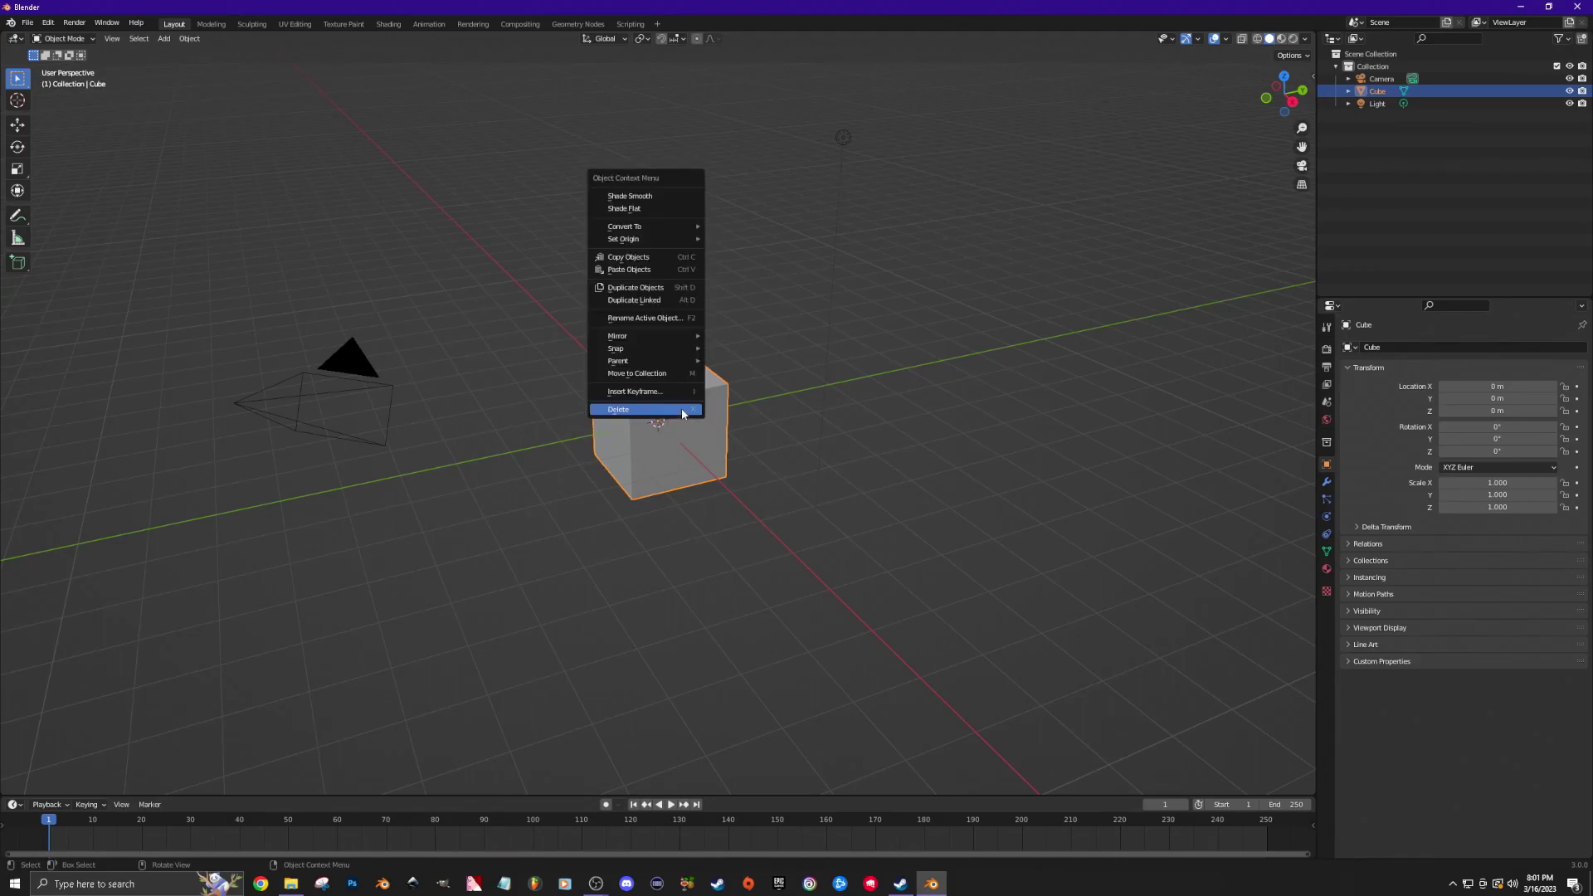
left_click(630, 414)
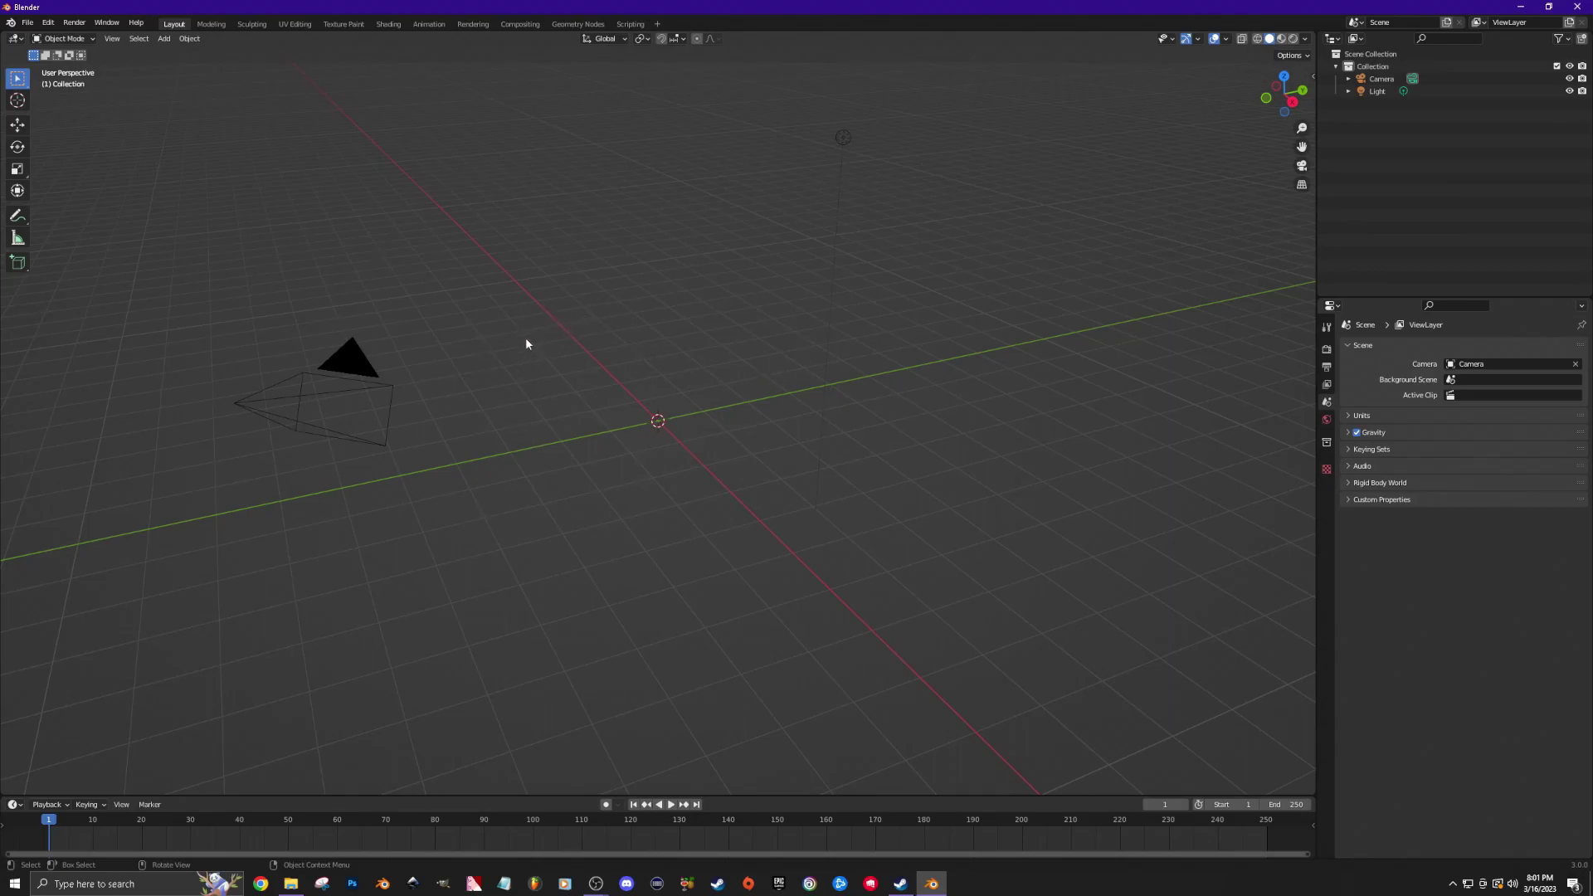
left_click(28, 25)
mouse_move(41, 197)
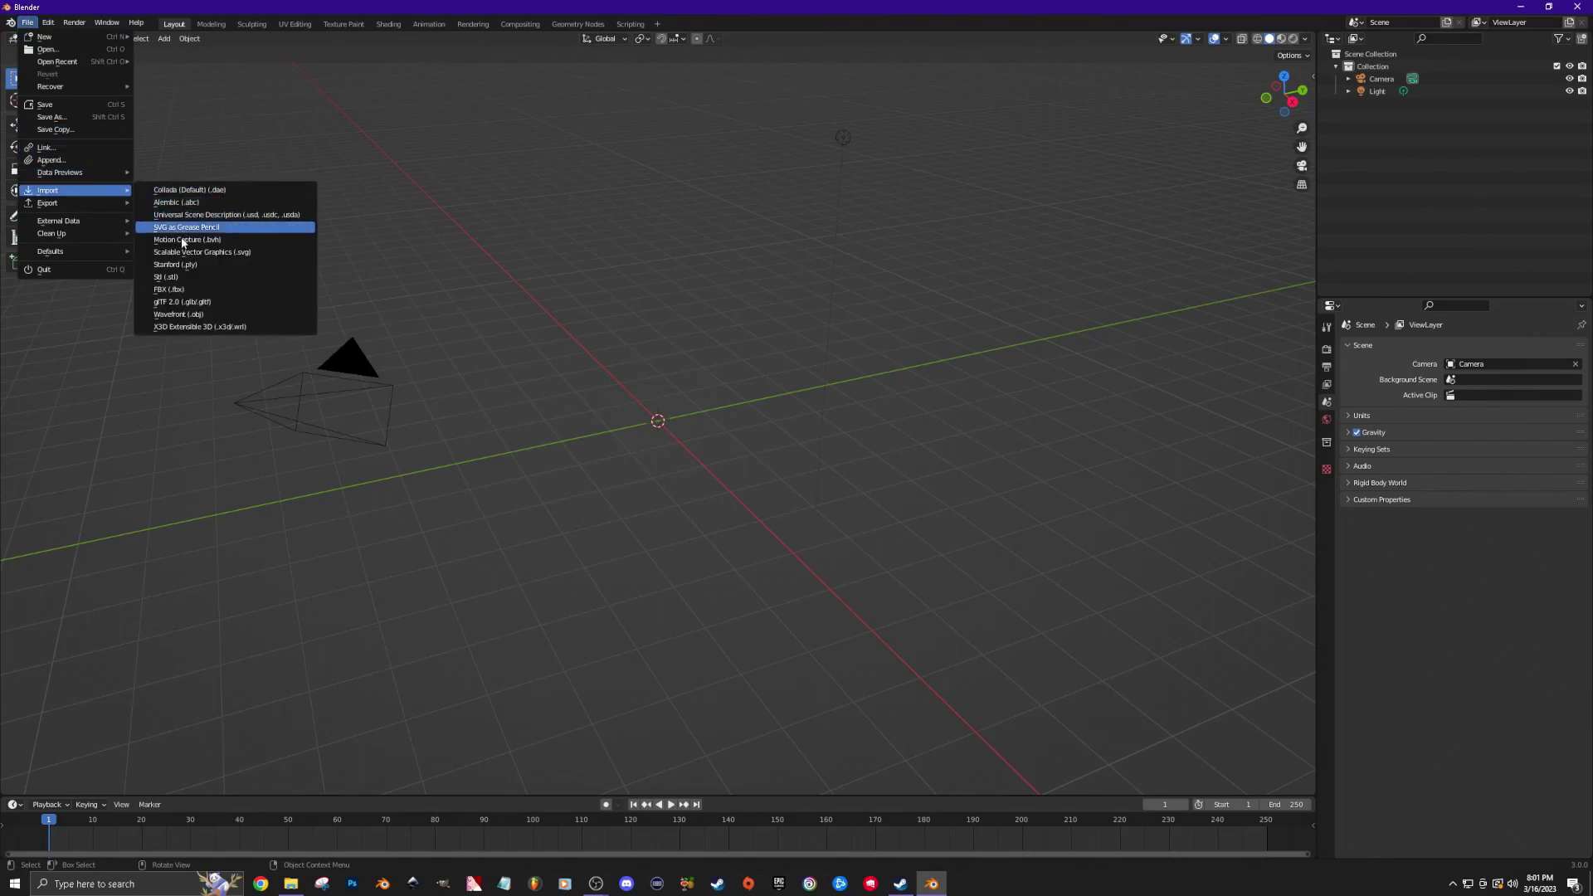
left_click(185, 315)
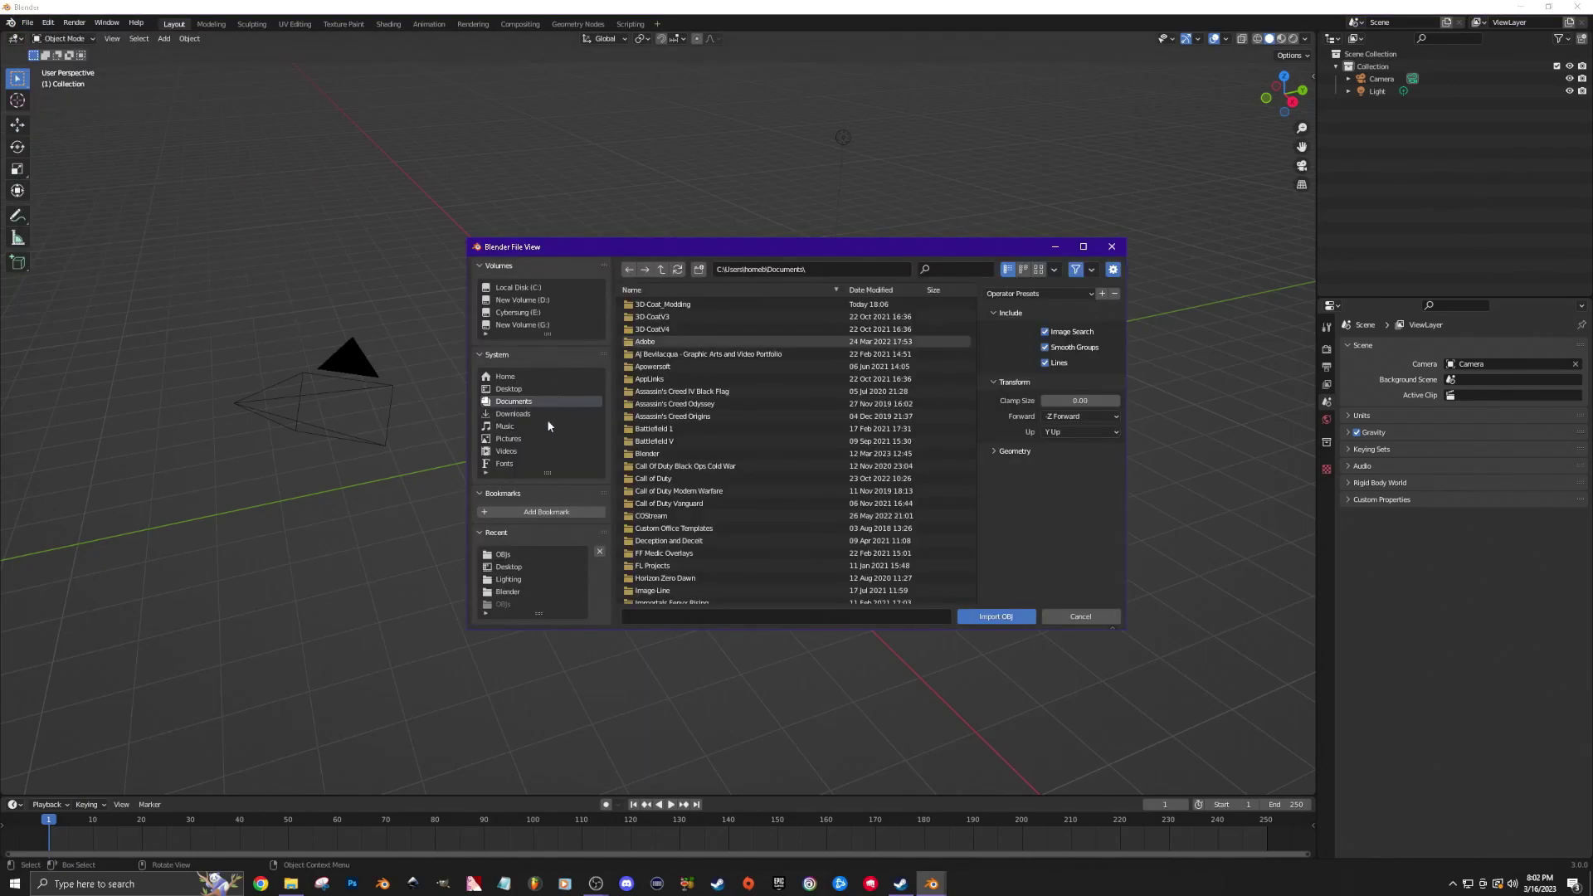
left_click(505, 555)
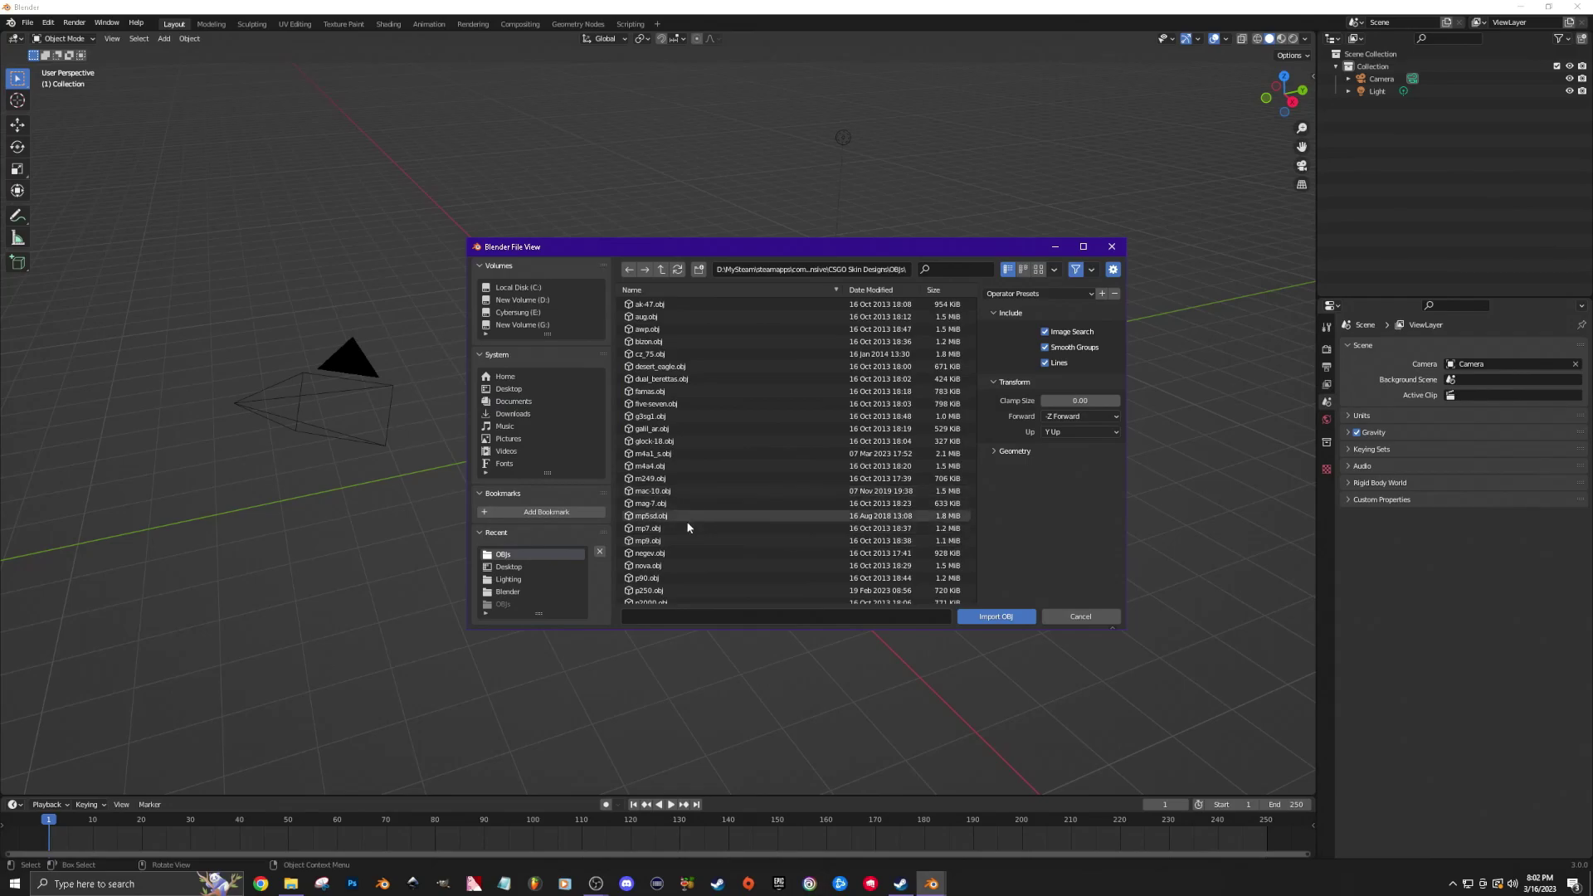
double_click(650, 591)
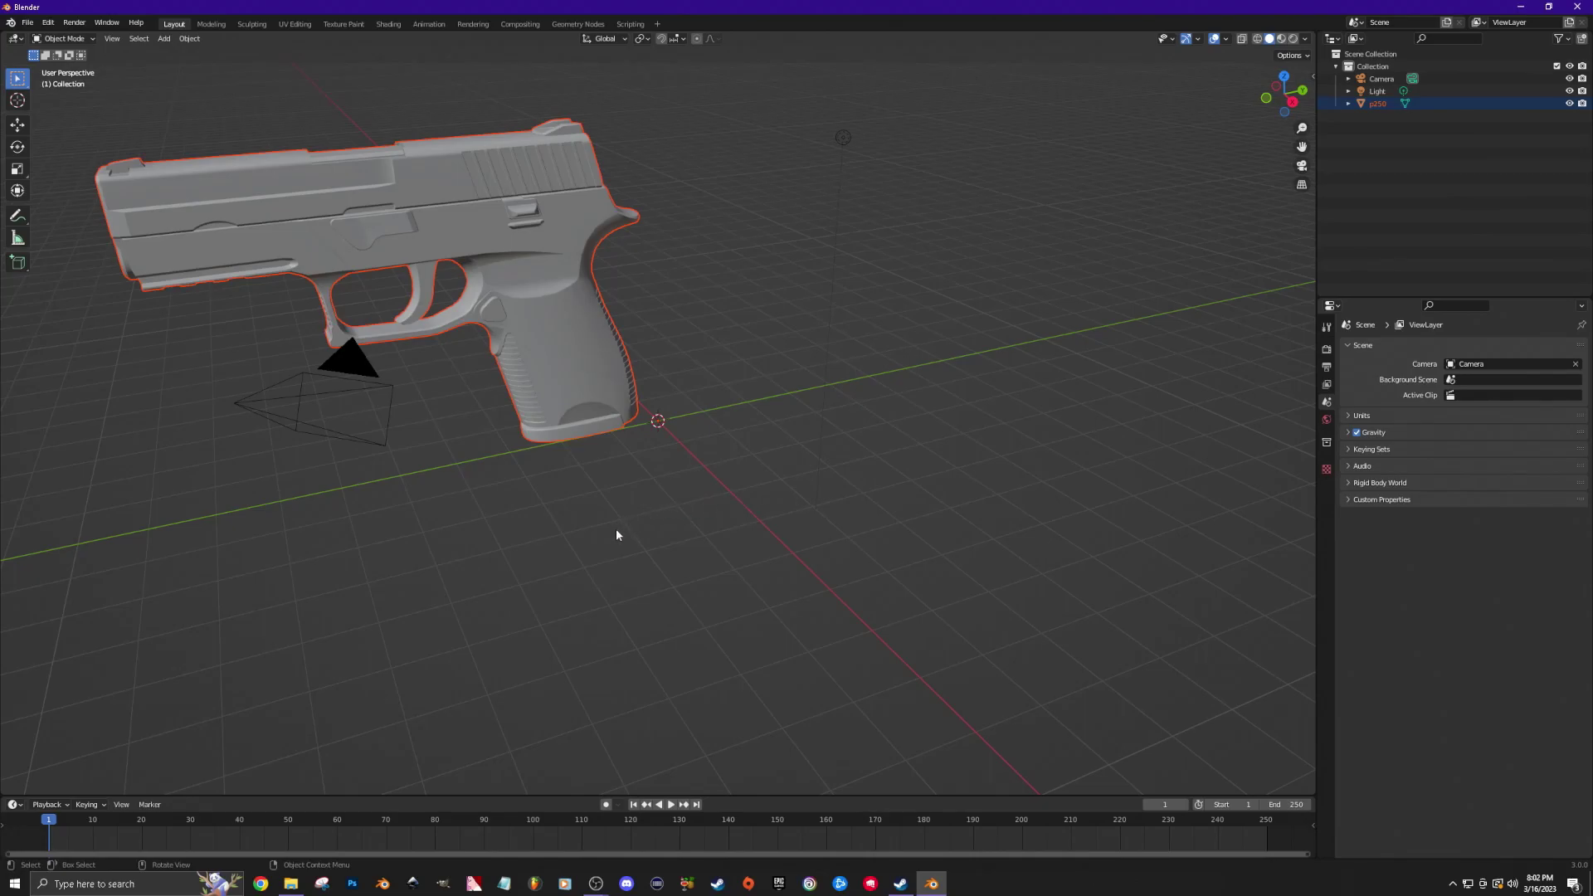
Open the imported p250 mesh in Edit Mode with nothing selected.
middle_click_drag(615, 538, 587, 522)
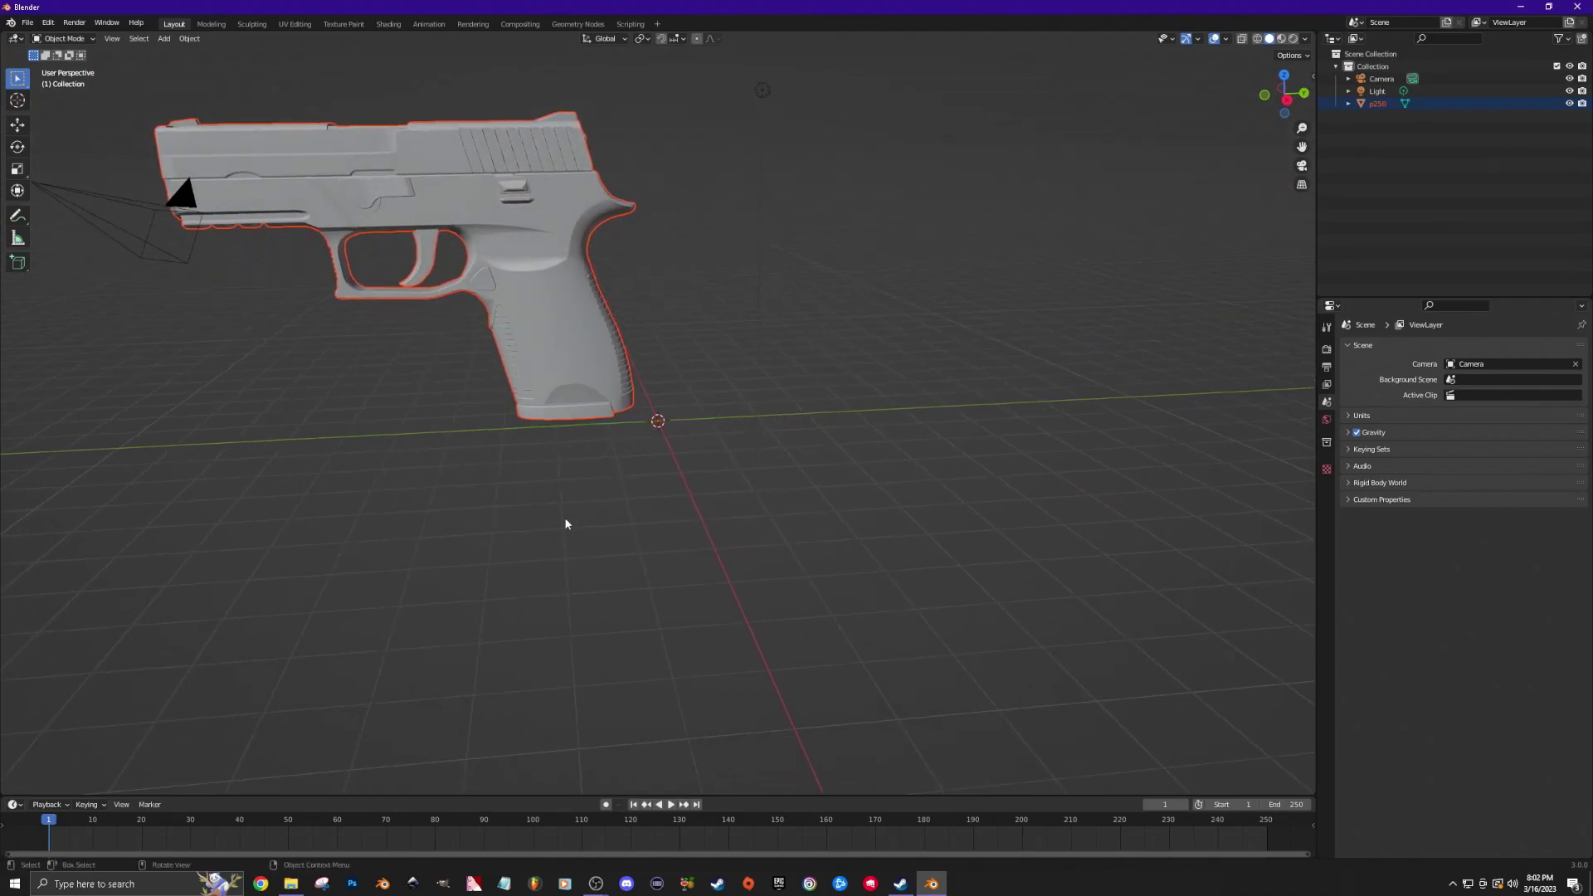
key("shift")
middle_click_drag(578, 505, 872, 574, "shift")
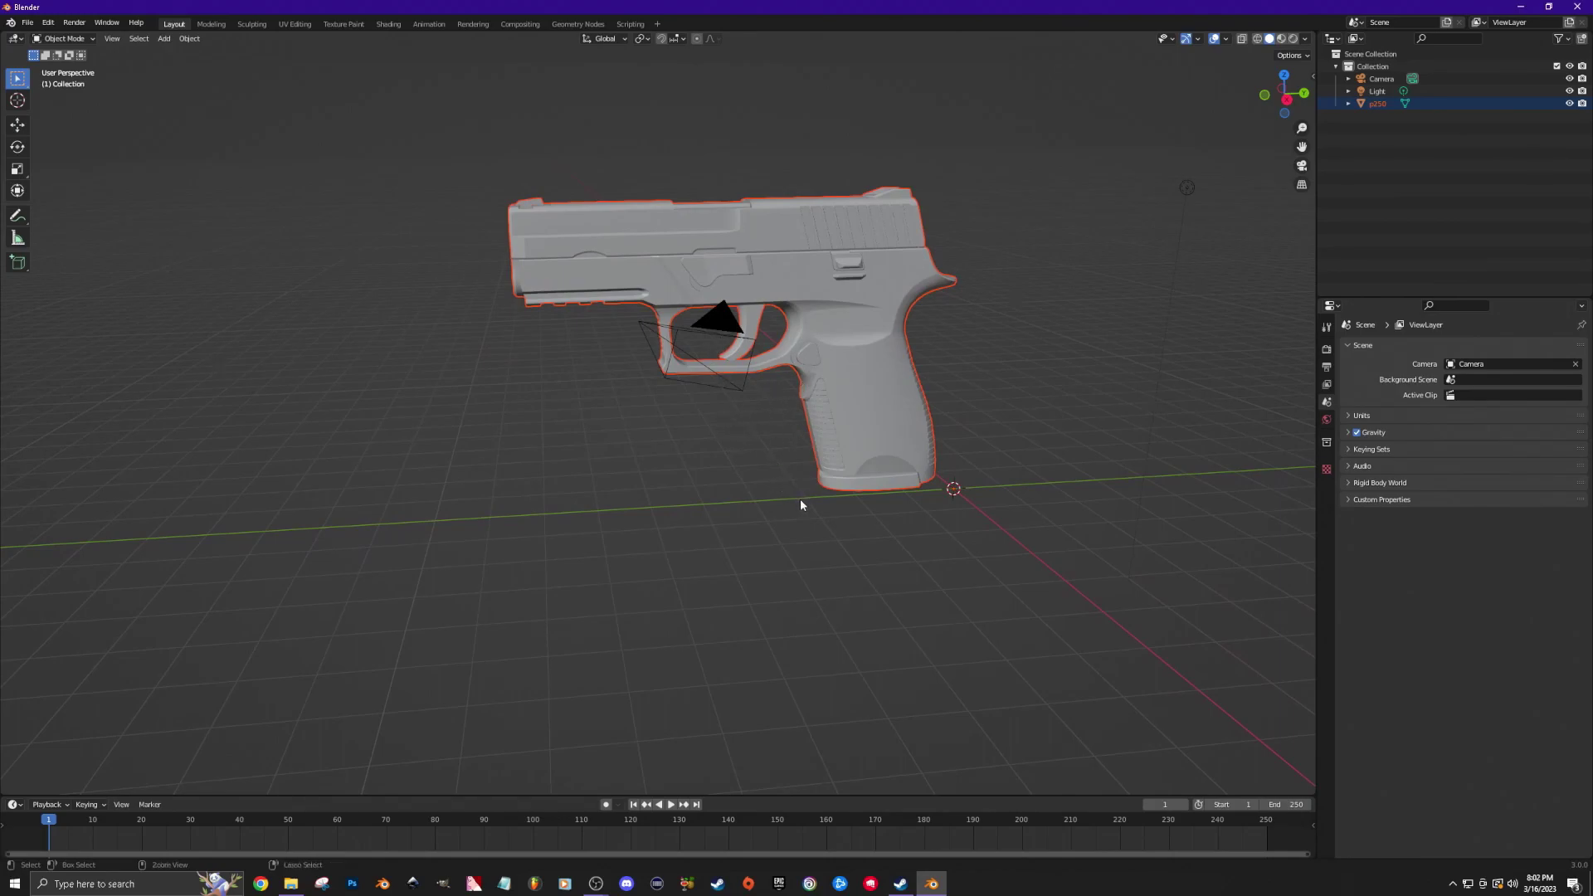
mouse_move(800, 499)
middle_mouse_down("ctrl")
mouse_move(793, 596)
mouse_move(753, 412)
mouse_move(769, 557)
mouse_move(768, 433)
mouse_move(809, 515)
middle_mouse_up("ctrl")
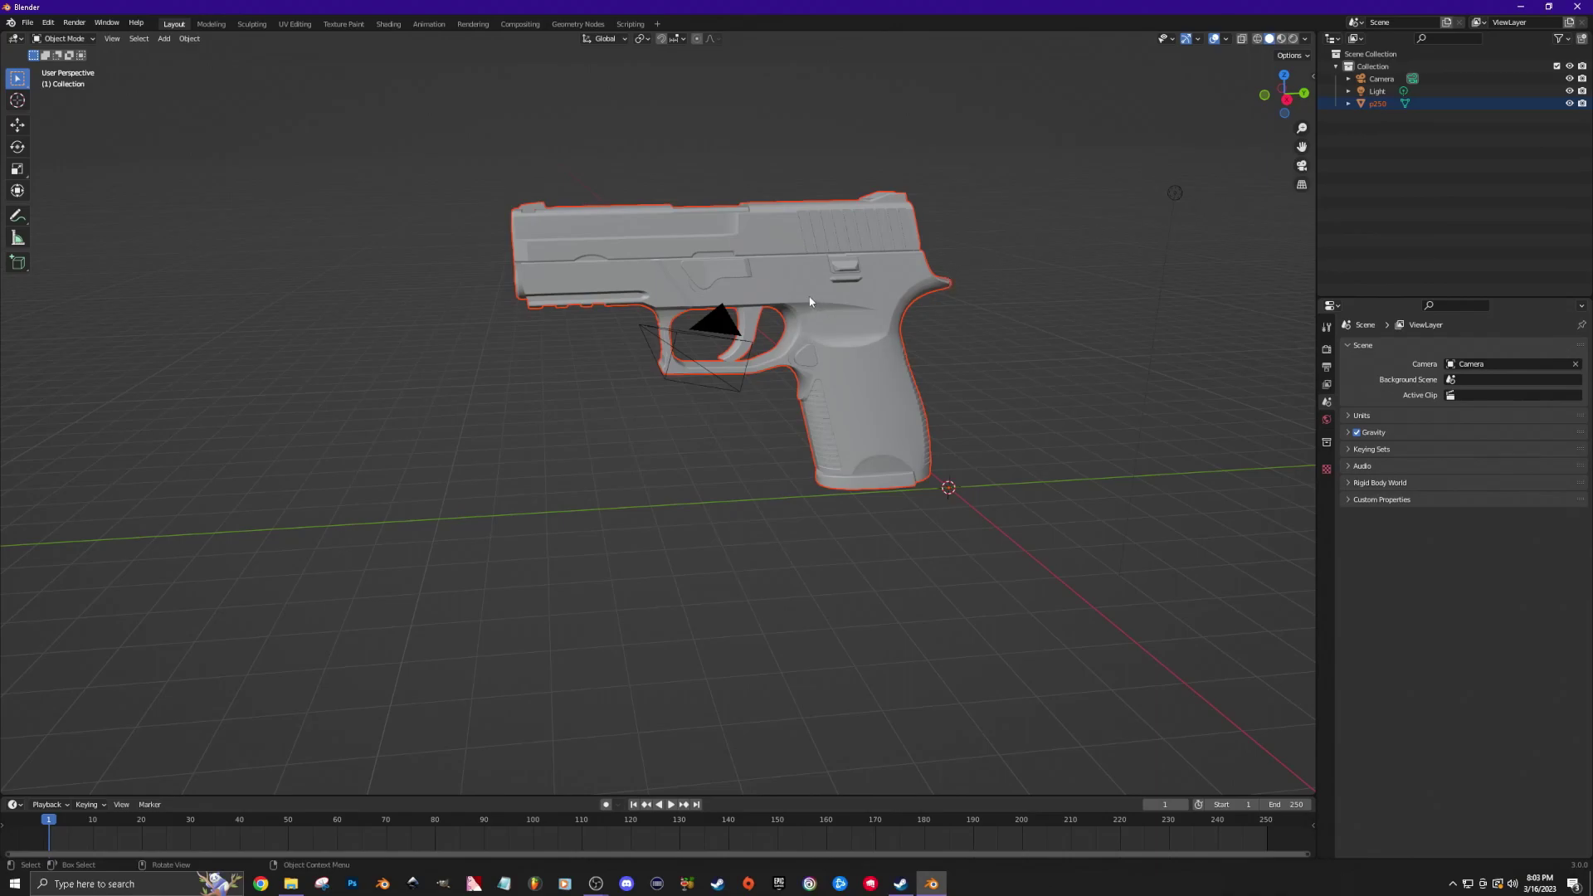
middle_click_drag(804, 298, 790, 292)
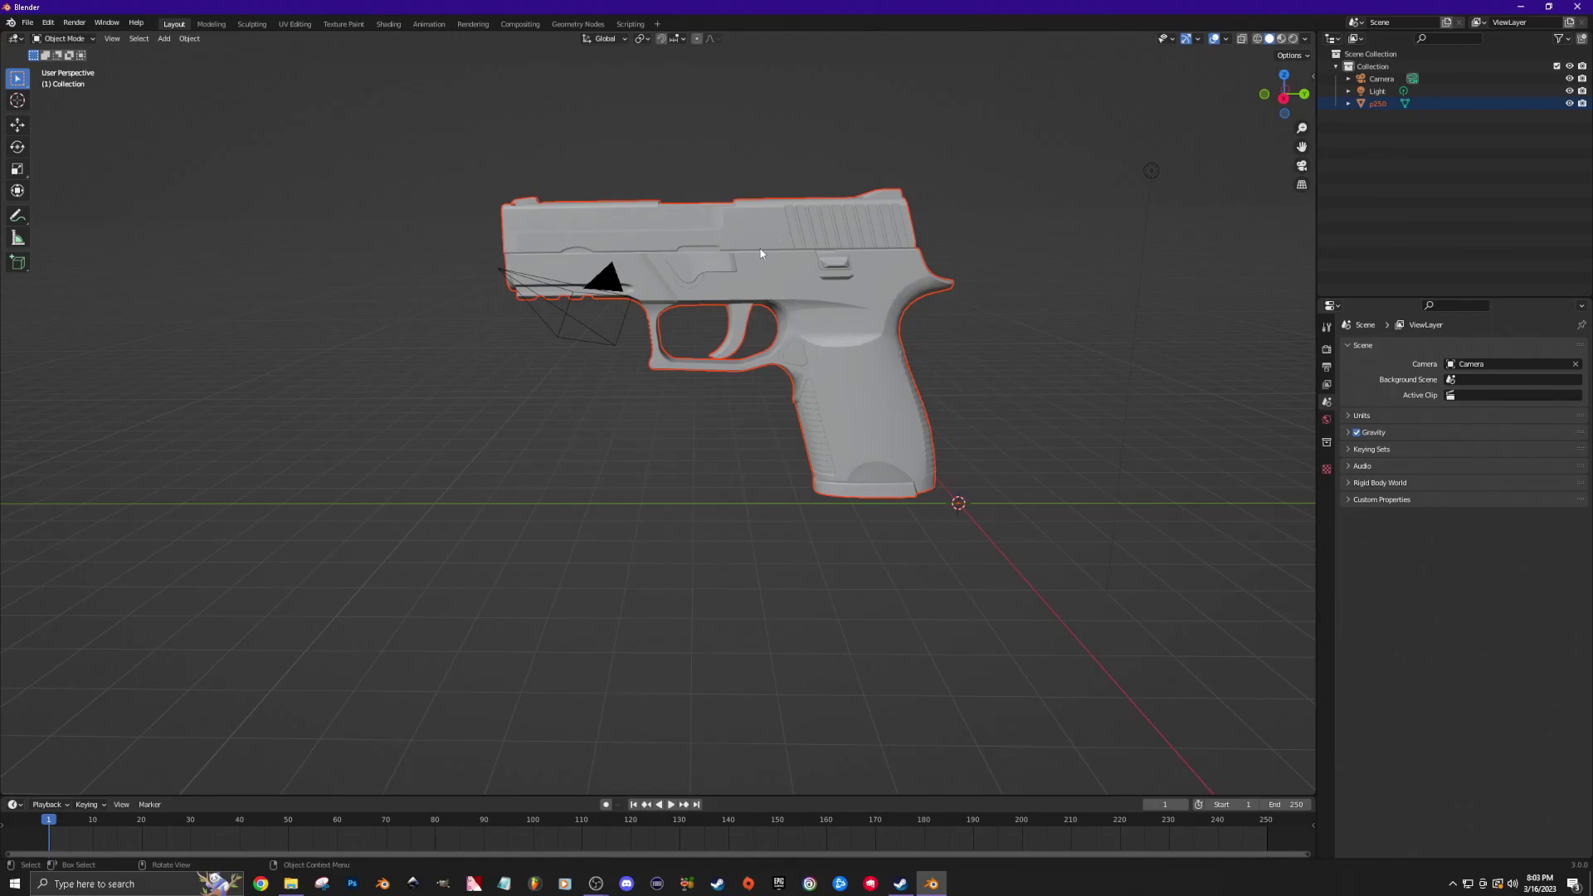
left_click(761, 253)
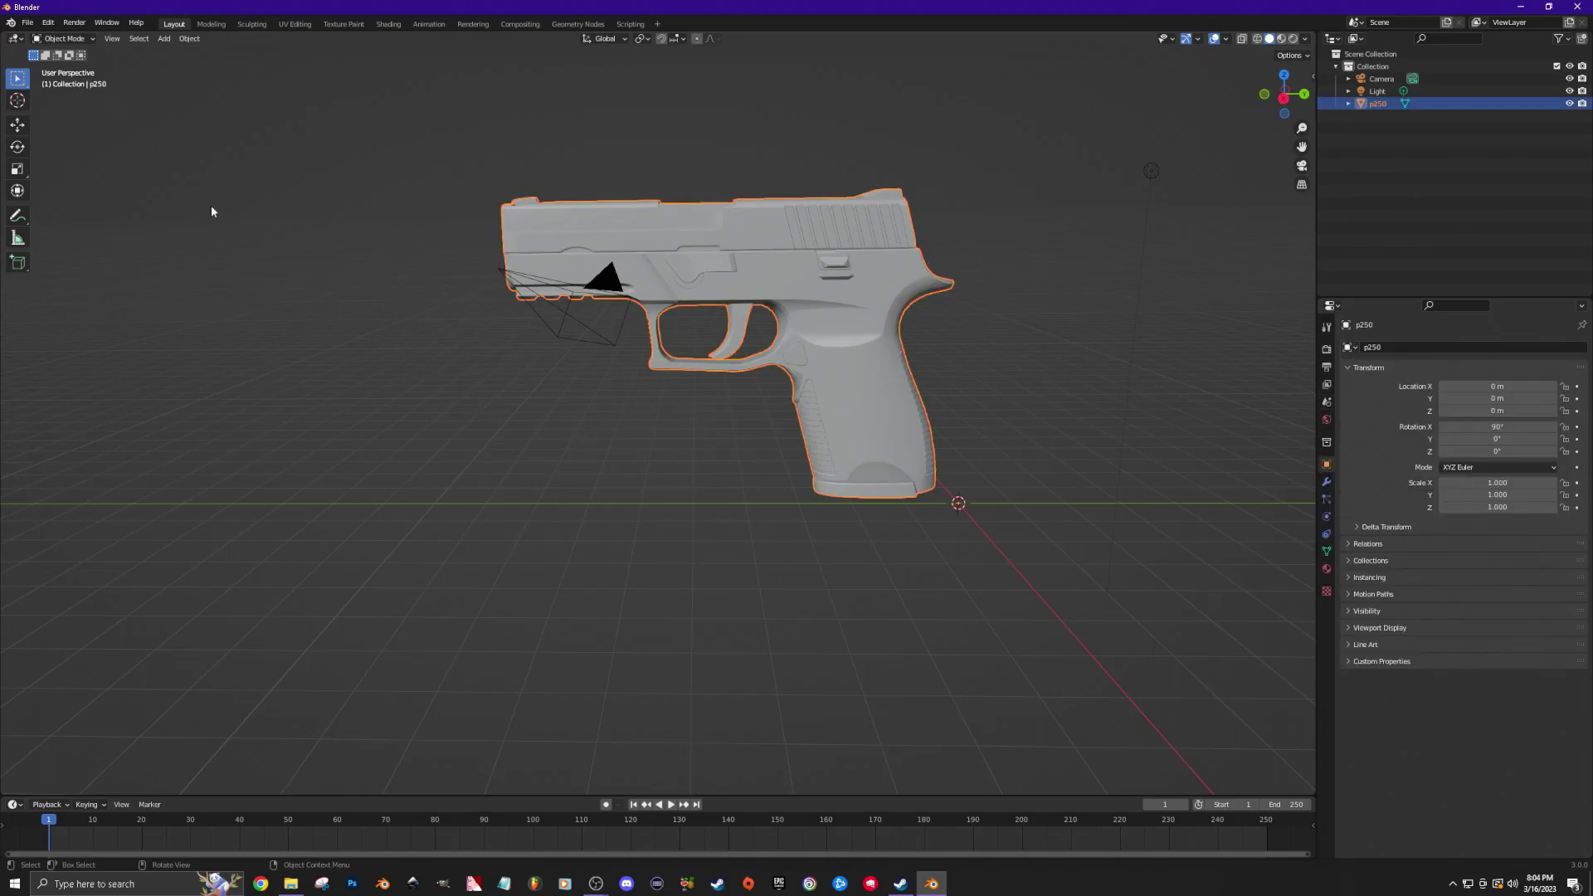
key("Tab")
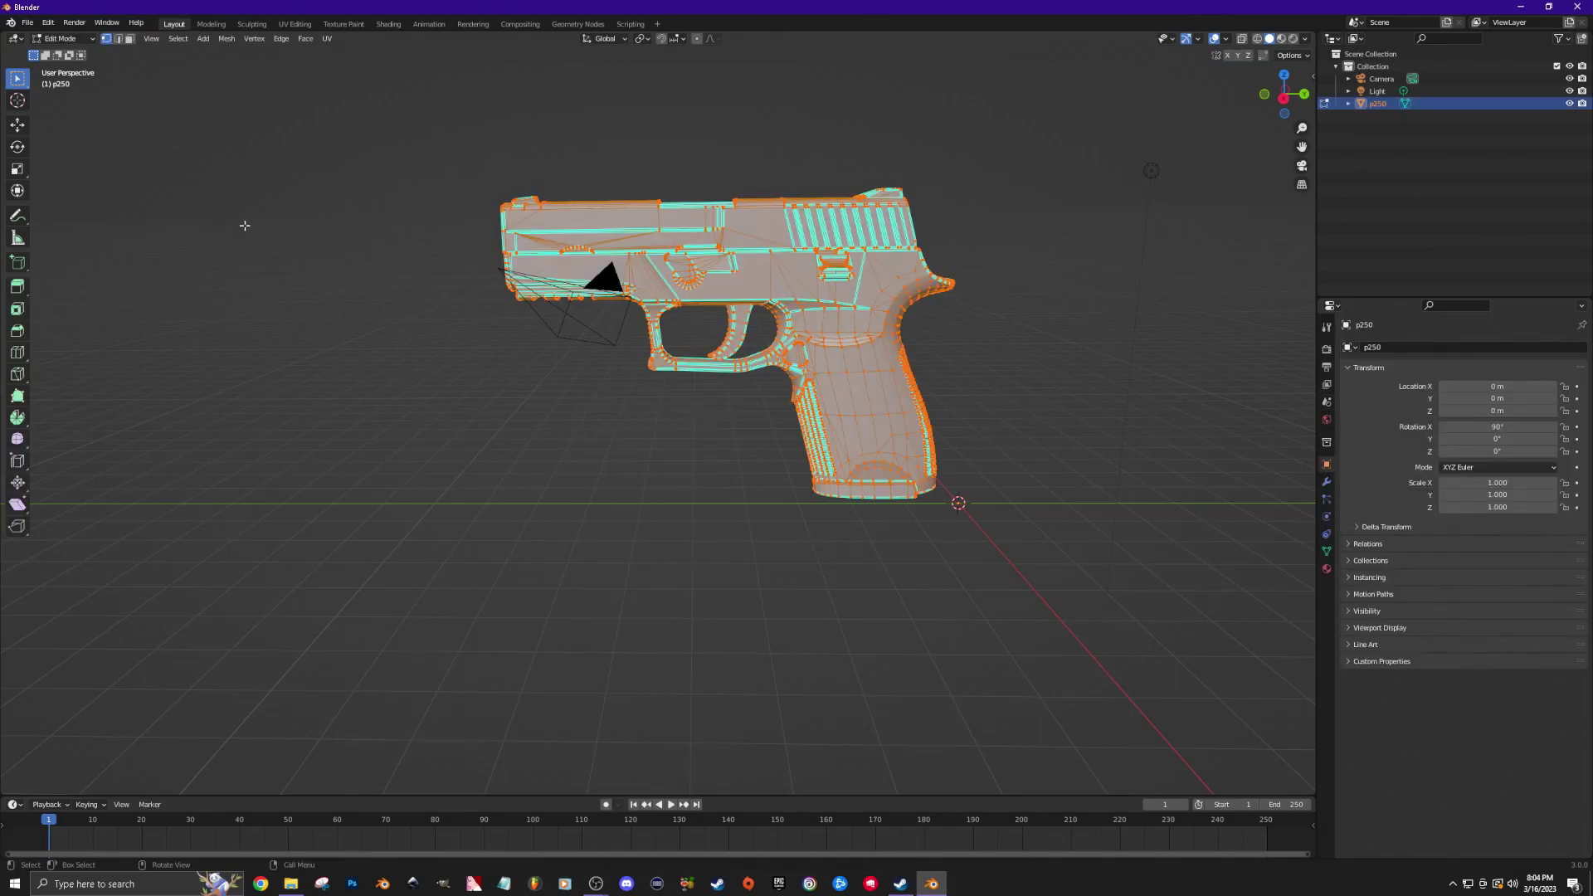
key("alt+a")
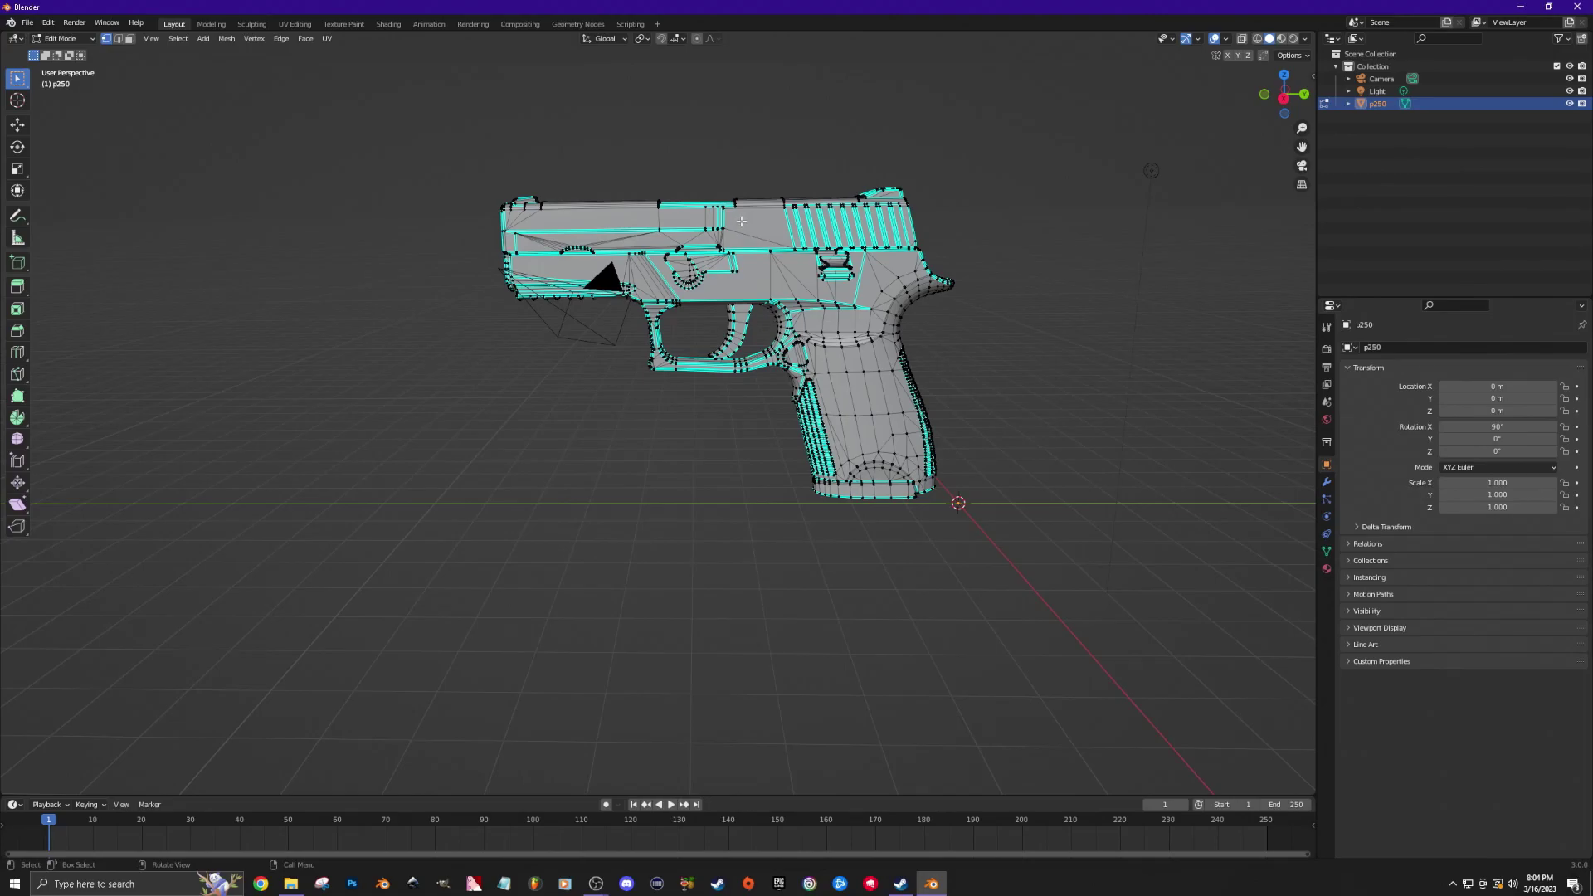
Select all linked mesh pieces that form the pistol's slide, including its front and rear sights, on both sides.
key("l")
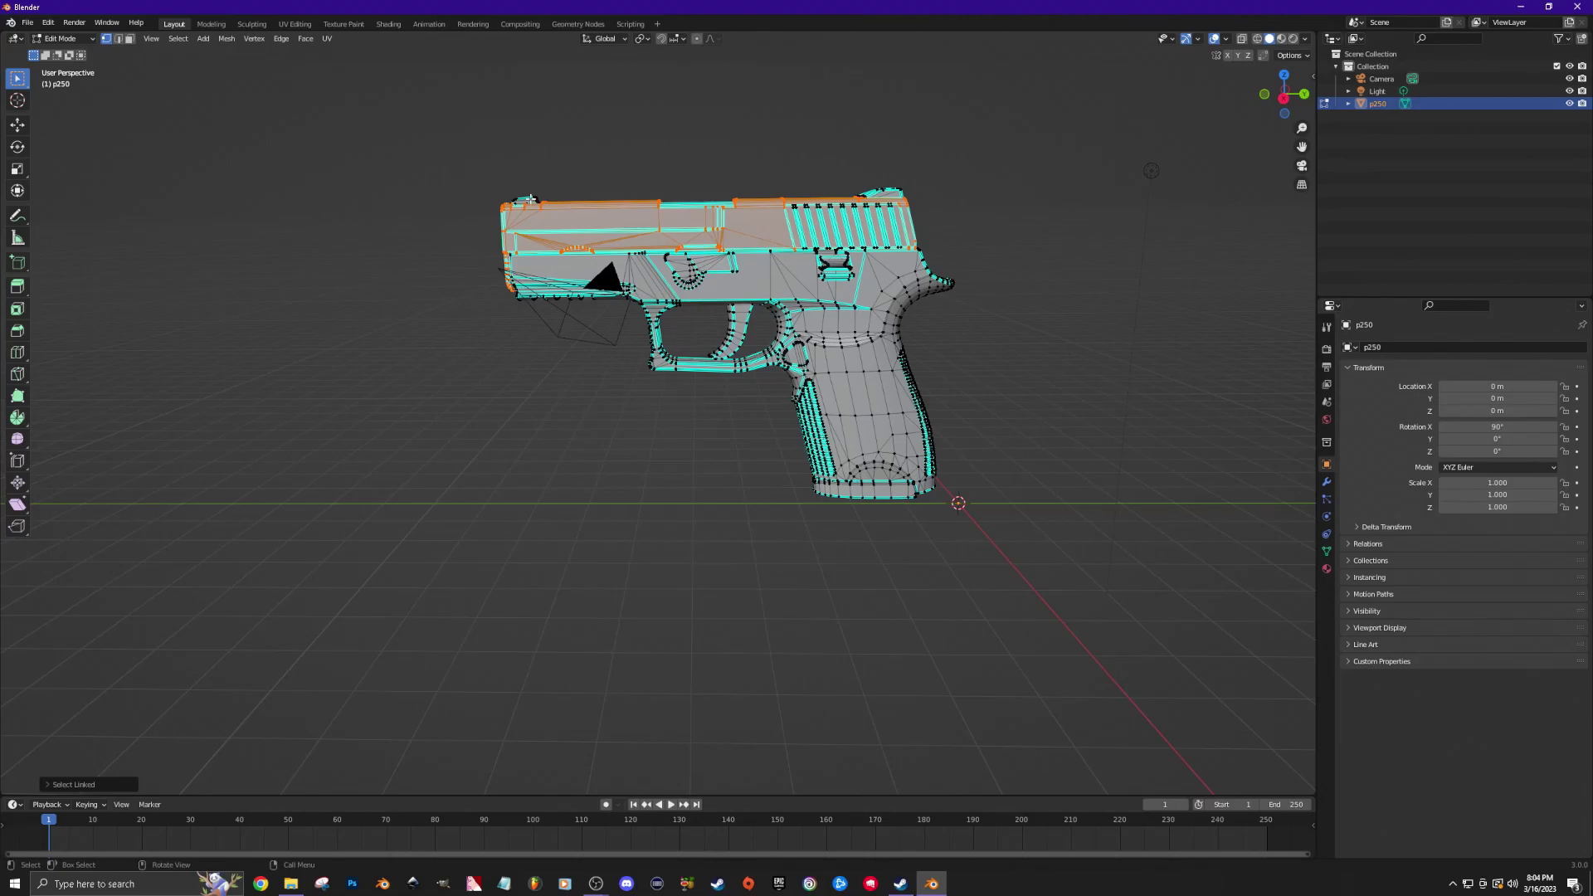
key("l")
key("l")
key("l")
key("l")
key("l")
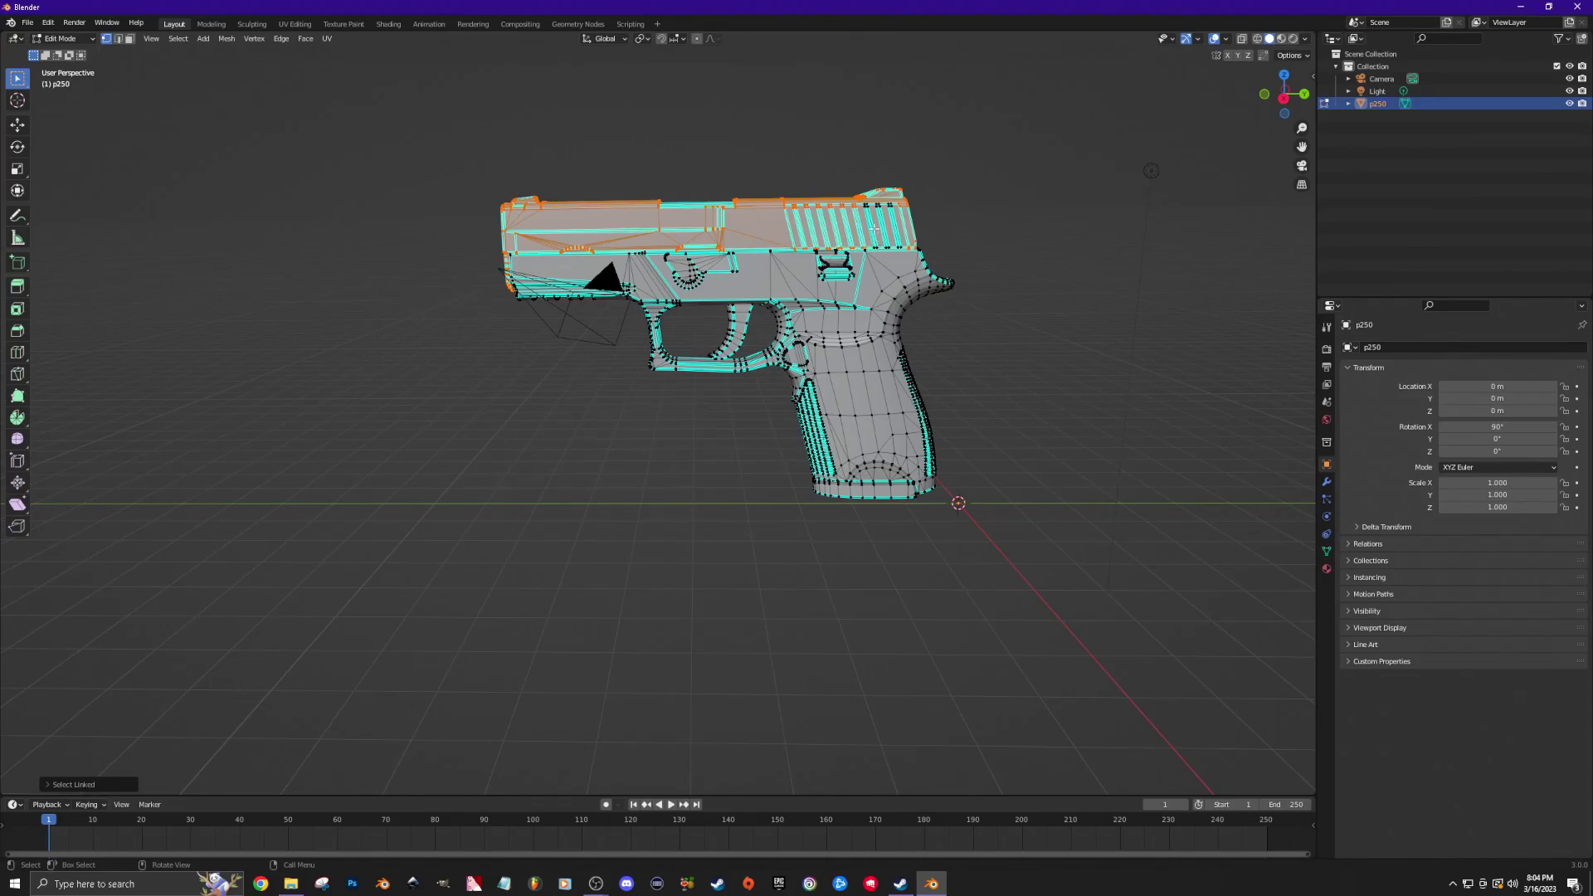
key("l")
middle_click_drag(1066, 311, 579, 295)
middle_click_drag(1008, 365, 585, 377)
key("l")
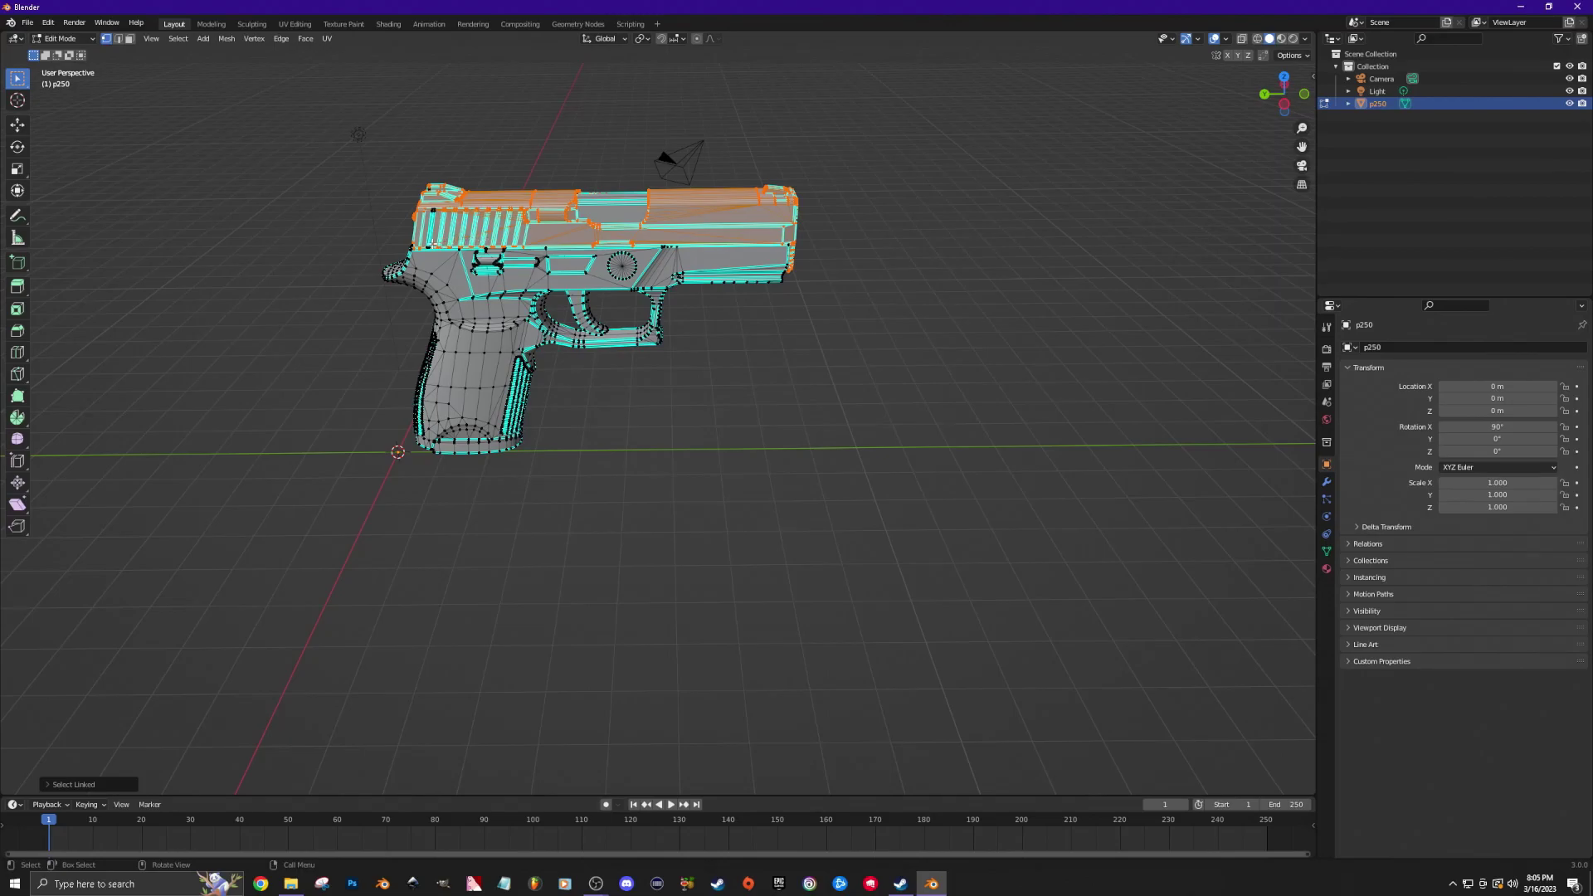
Check the slide selection for missed pieces and separate it from the p250 mesh into its own object.
middle_click_drag(431, 242, 926, 434)
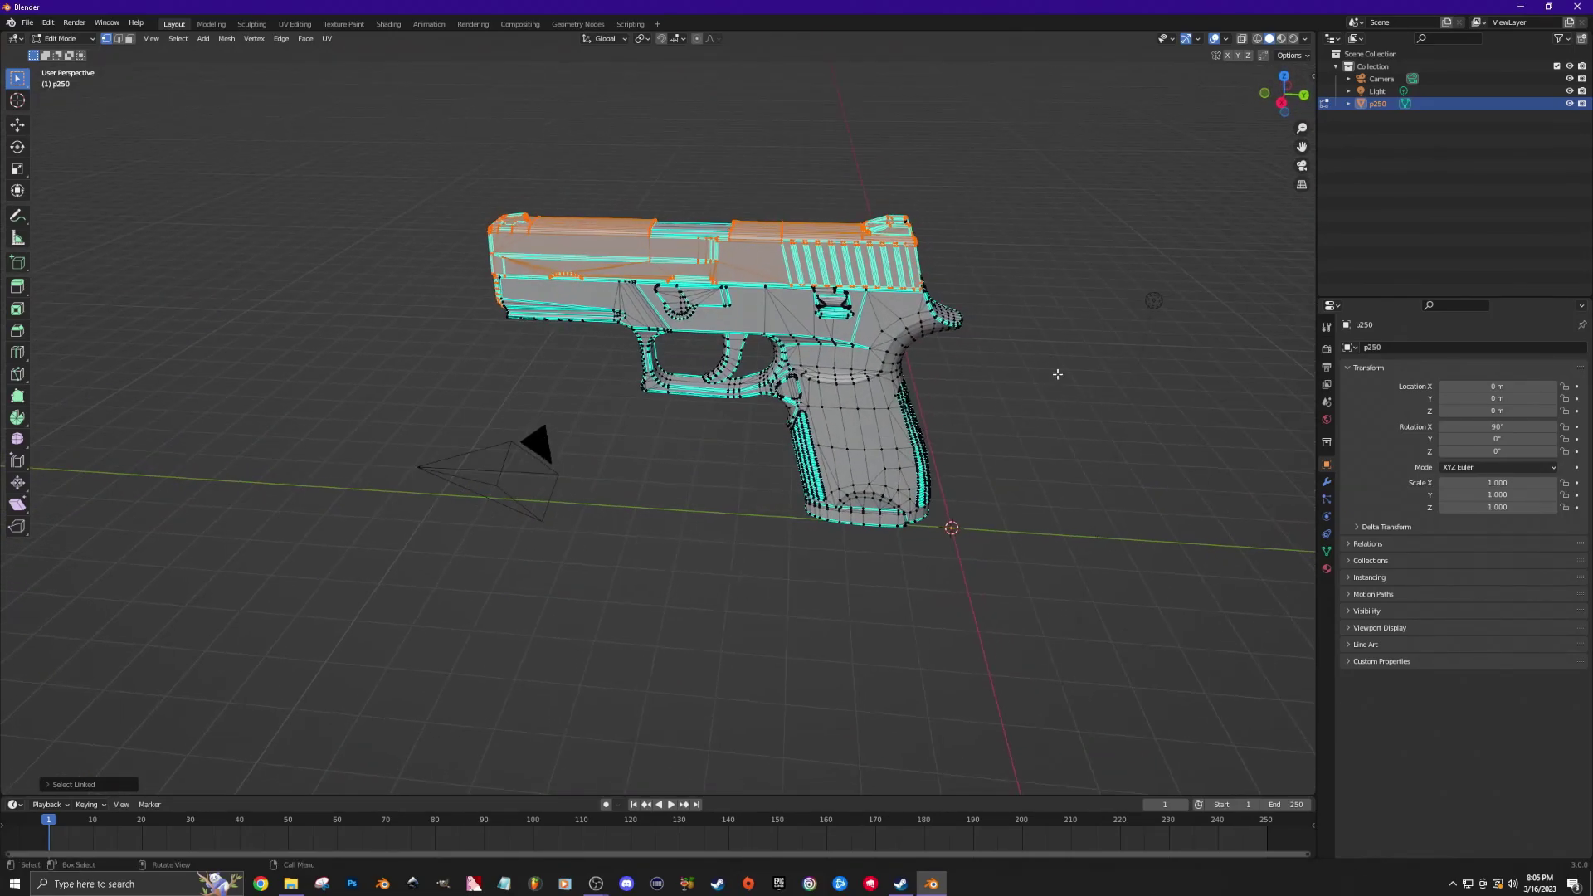
scroll(1082, 335, "up", 5)
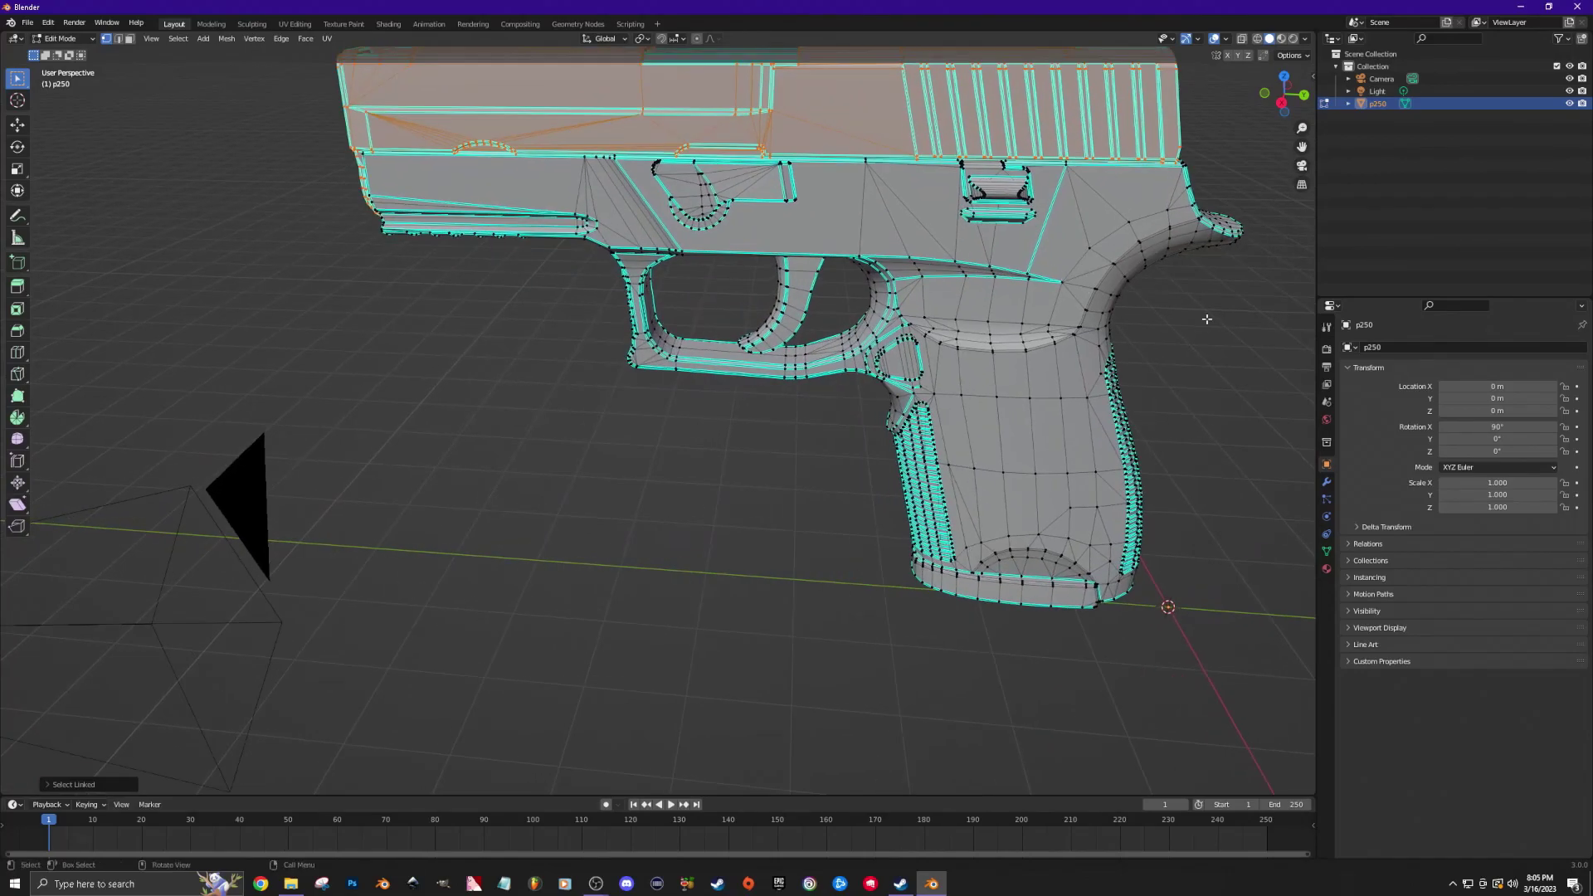
middle_click_drag(1252, 329, 1061, 485)
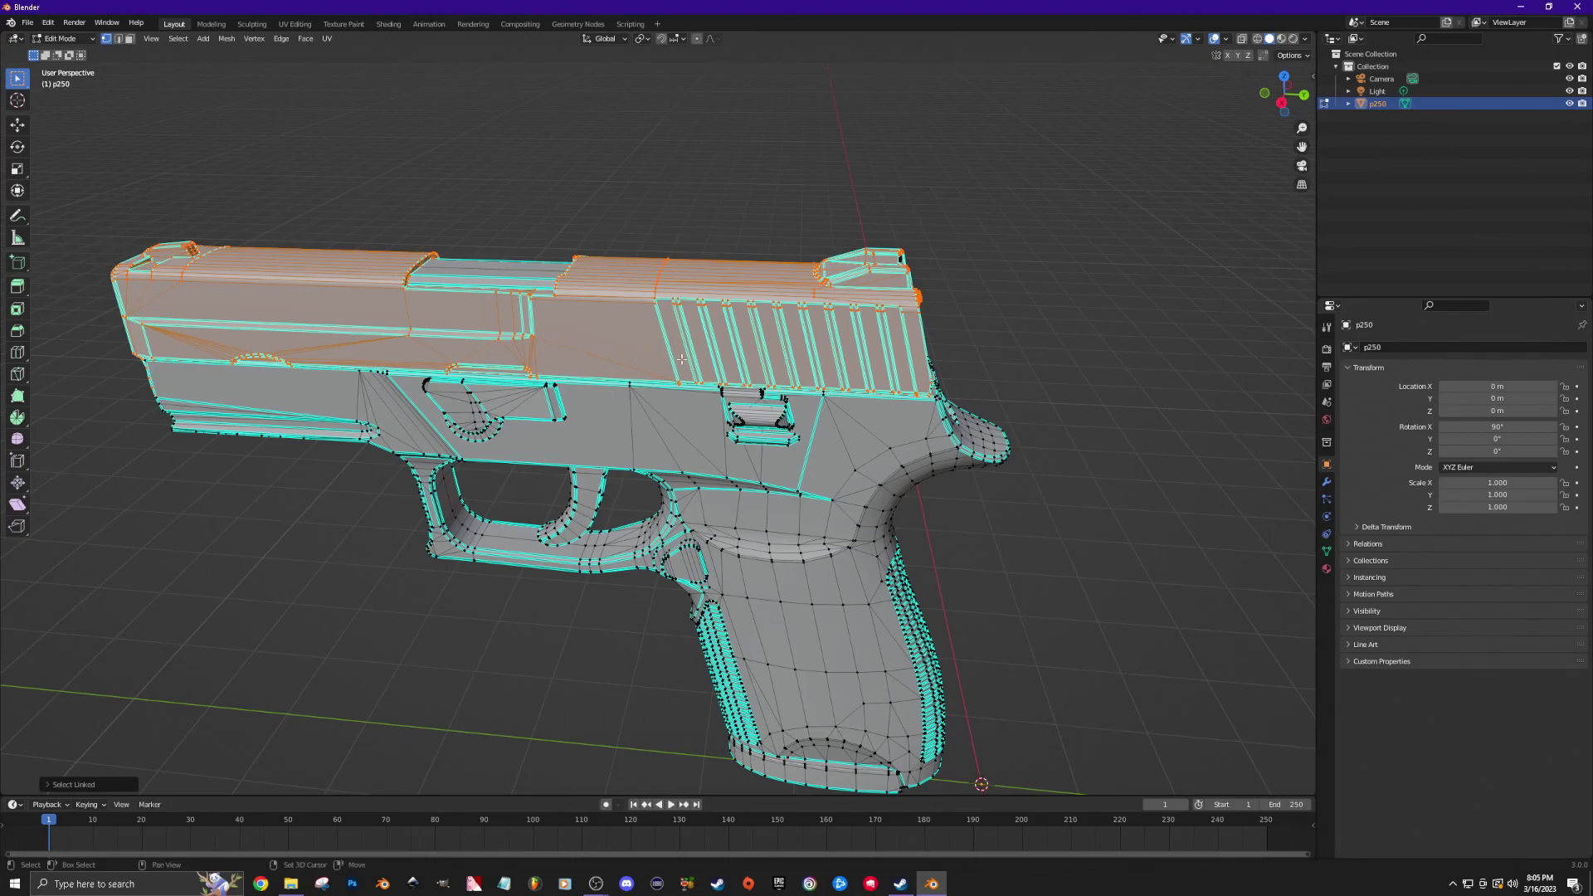
left_click(681, 360, "shift")
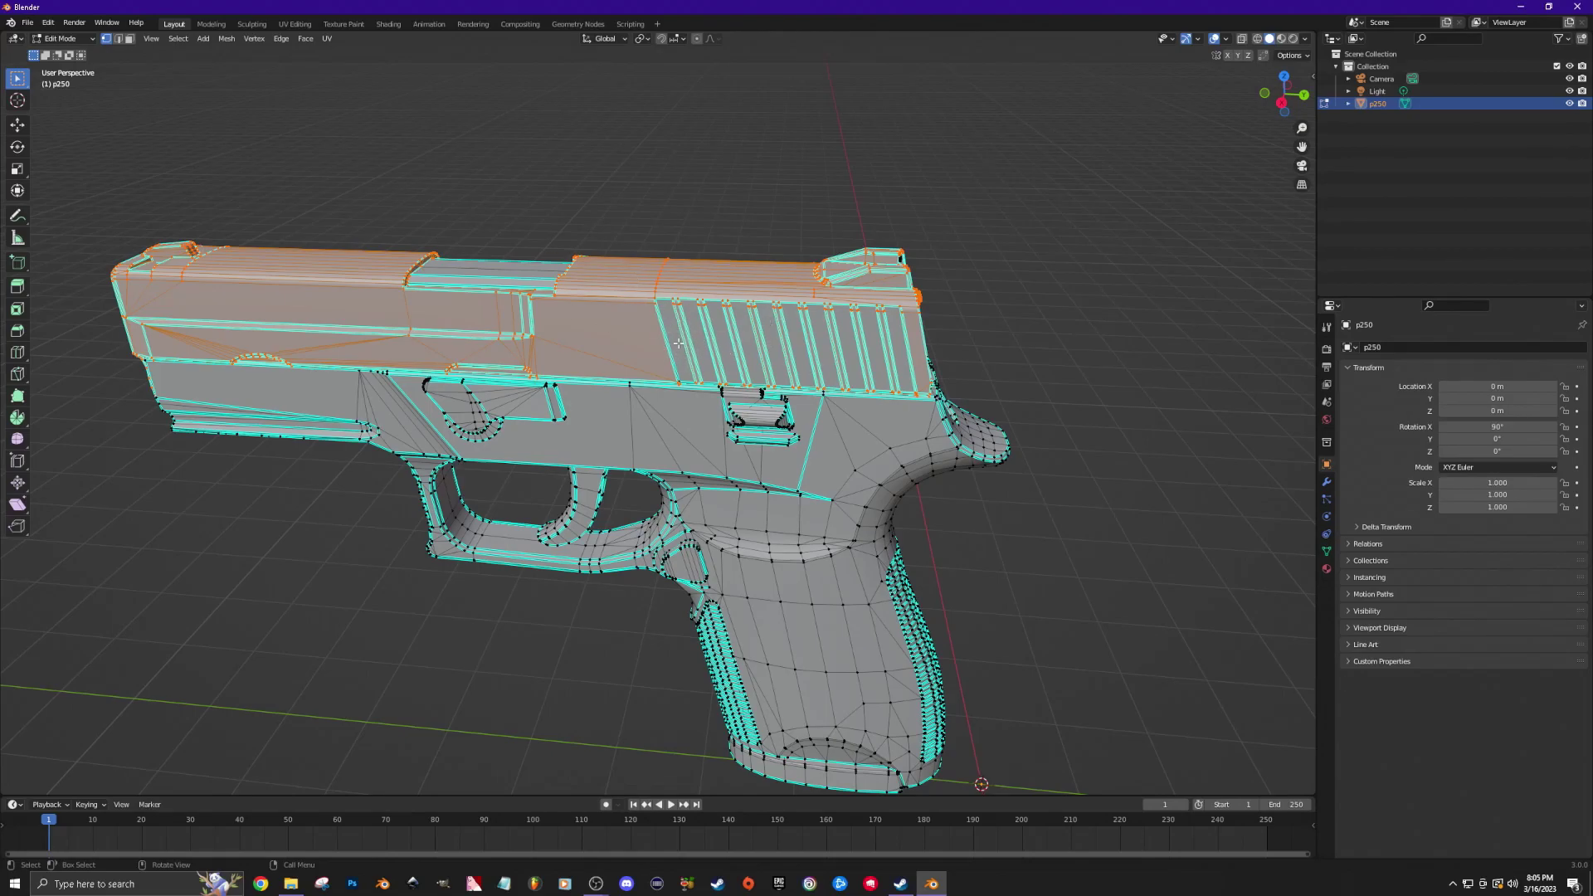
middle_click_drag(1076, 479, 1059, 471)
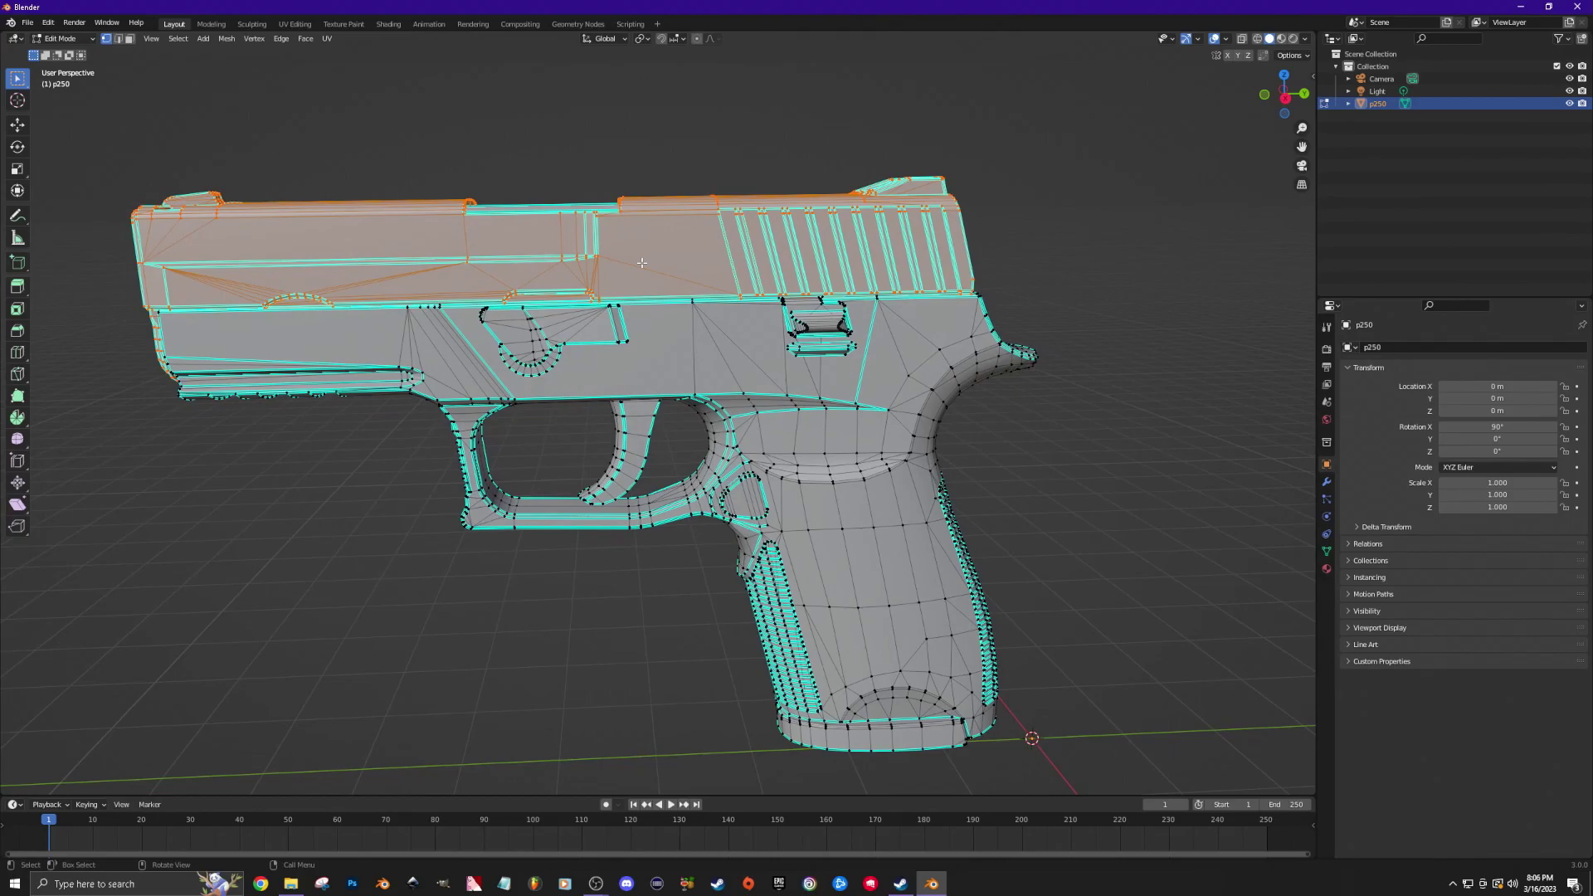
key("p")
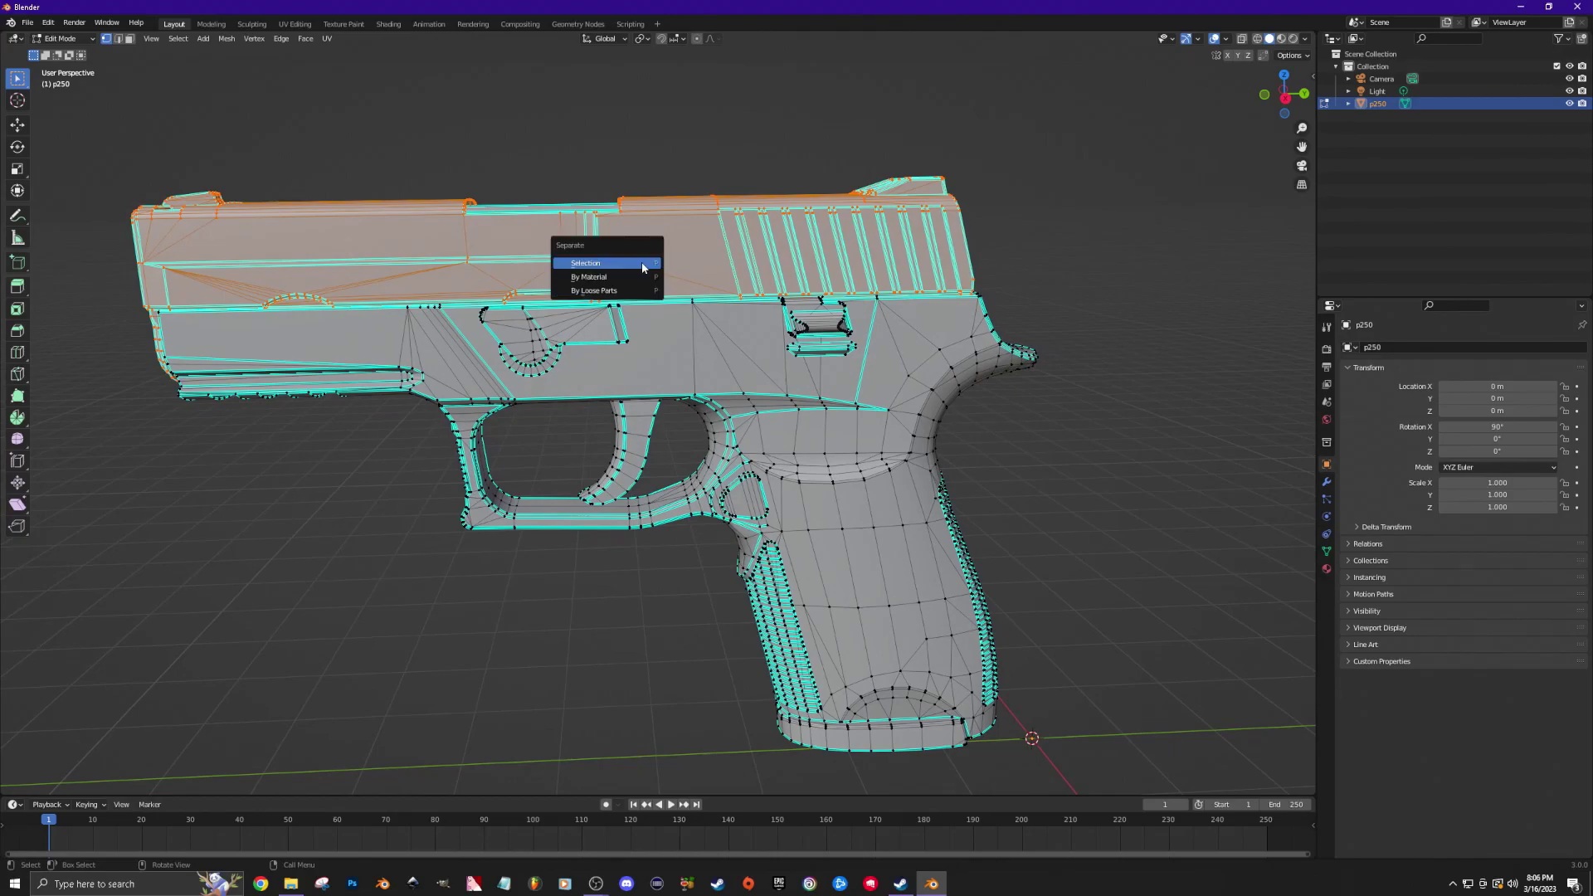
left_click(586, 263)
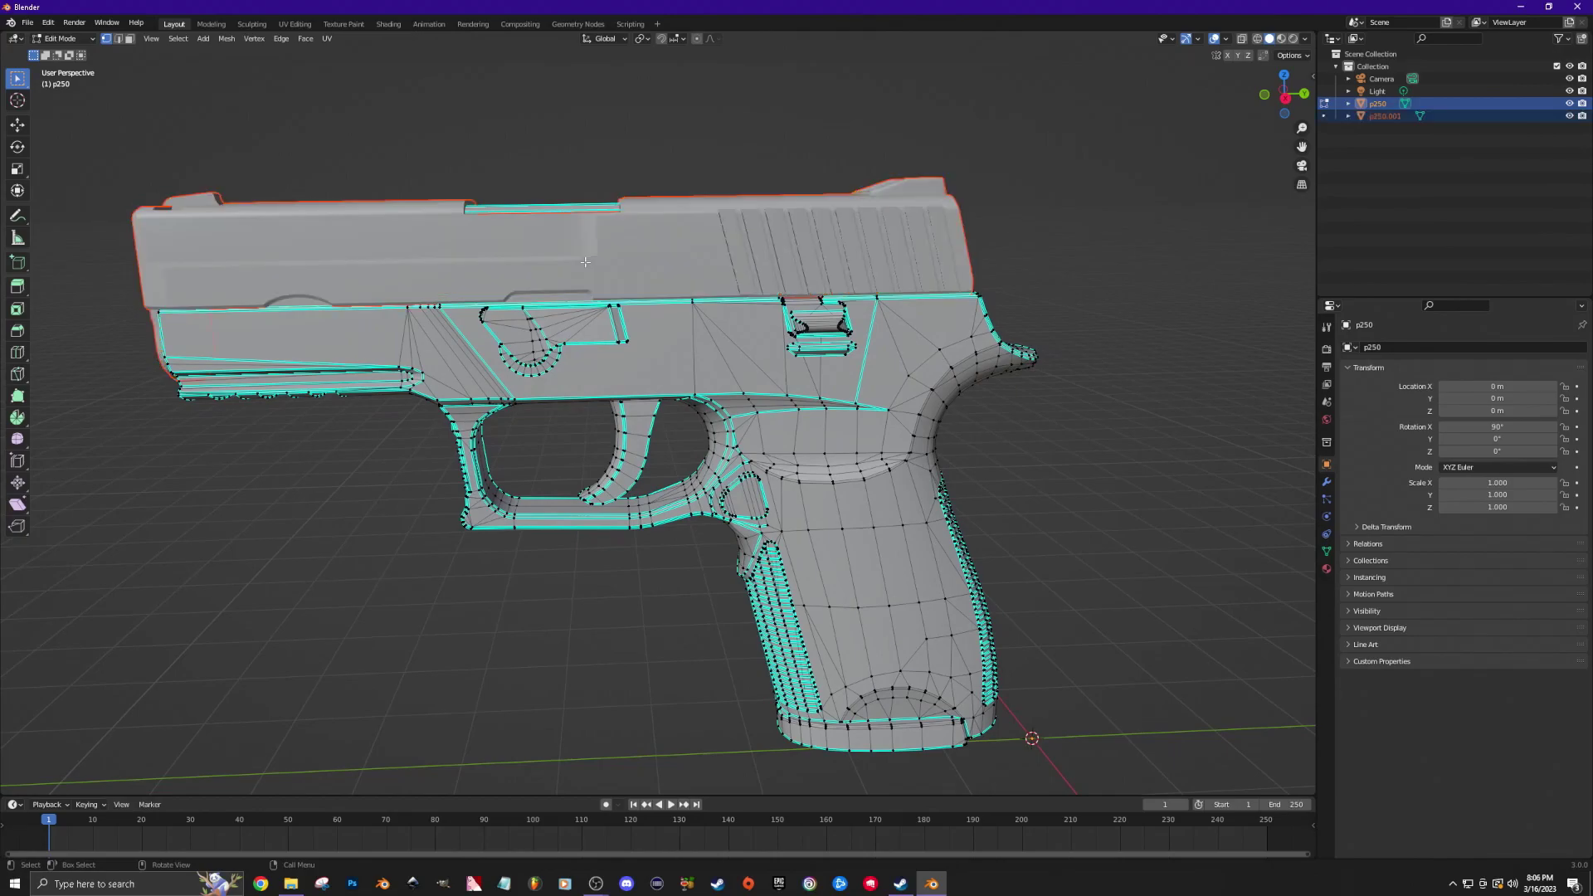
Rename the separated slide object as Slide.
mouse_move(1092, 477)
middle_mouse_down()
mouse_move(839, 484)
mouse_move(1031, 509)
mouse_move(1024, 402)
mouse_move(1085, 476)
middle_mouse_up()
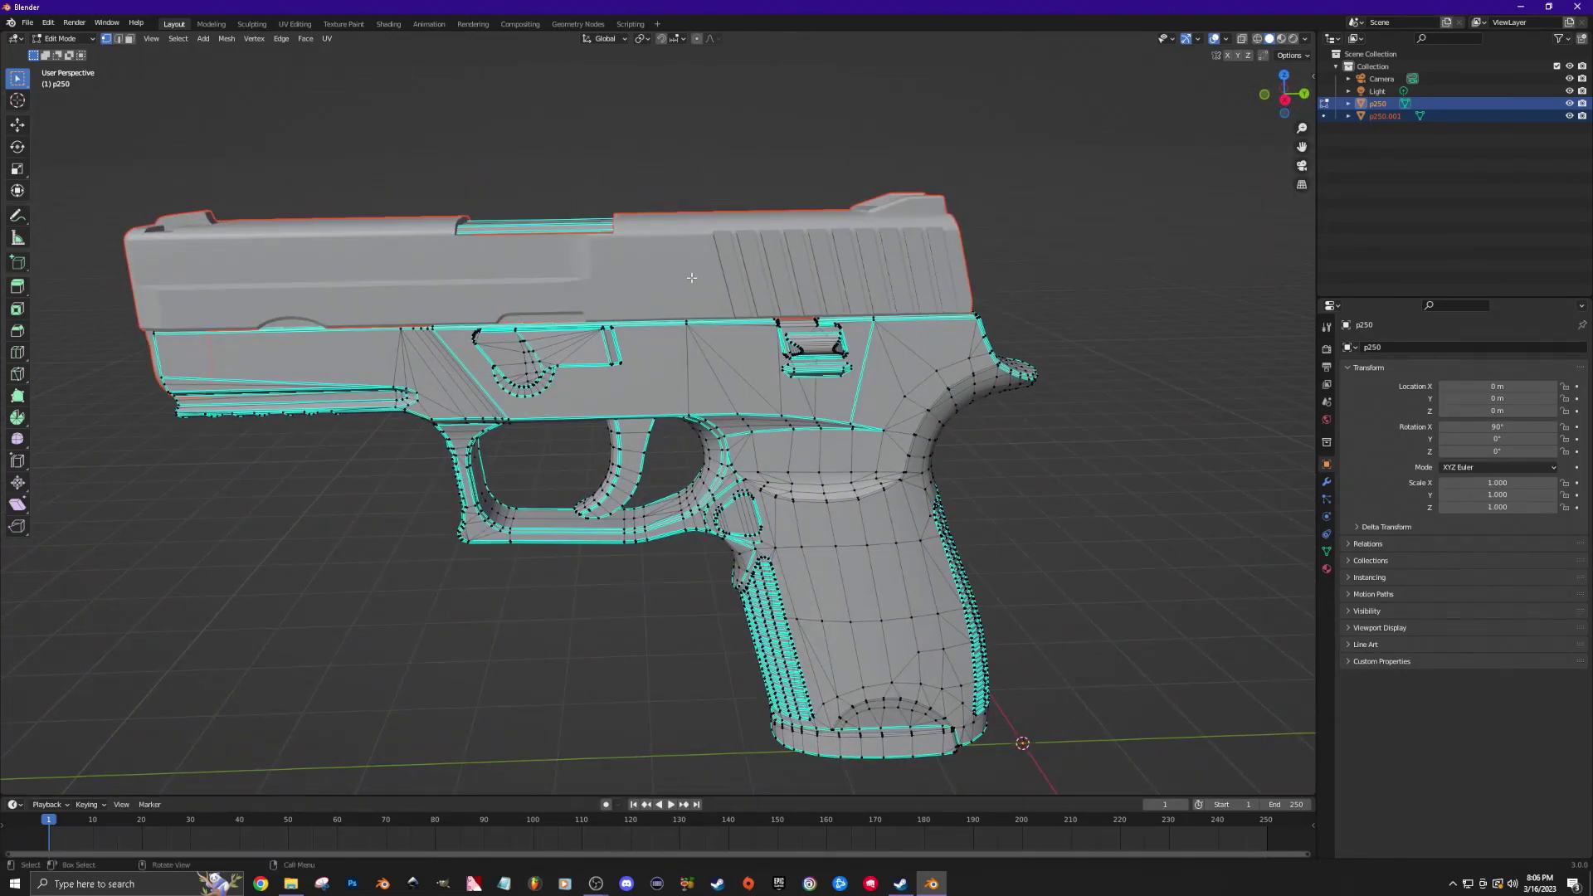
double_click(1395, 118)
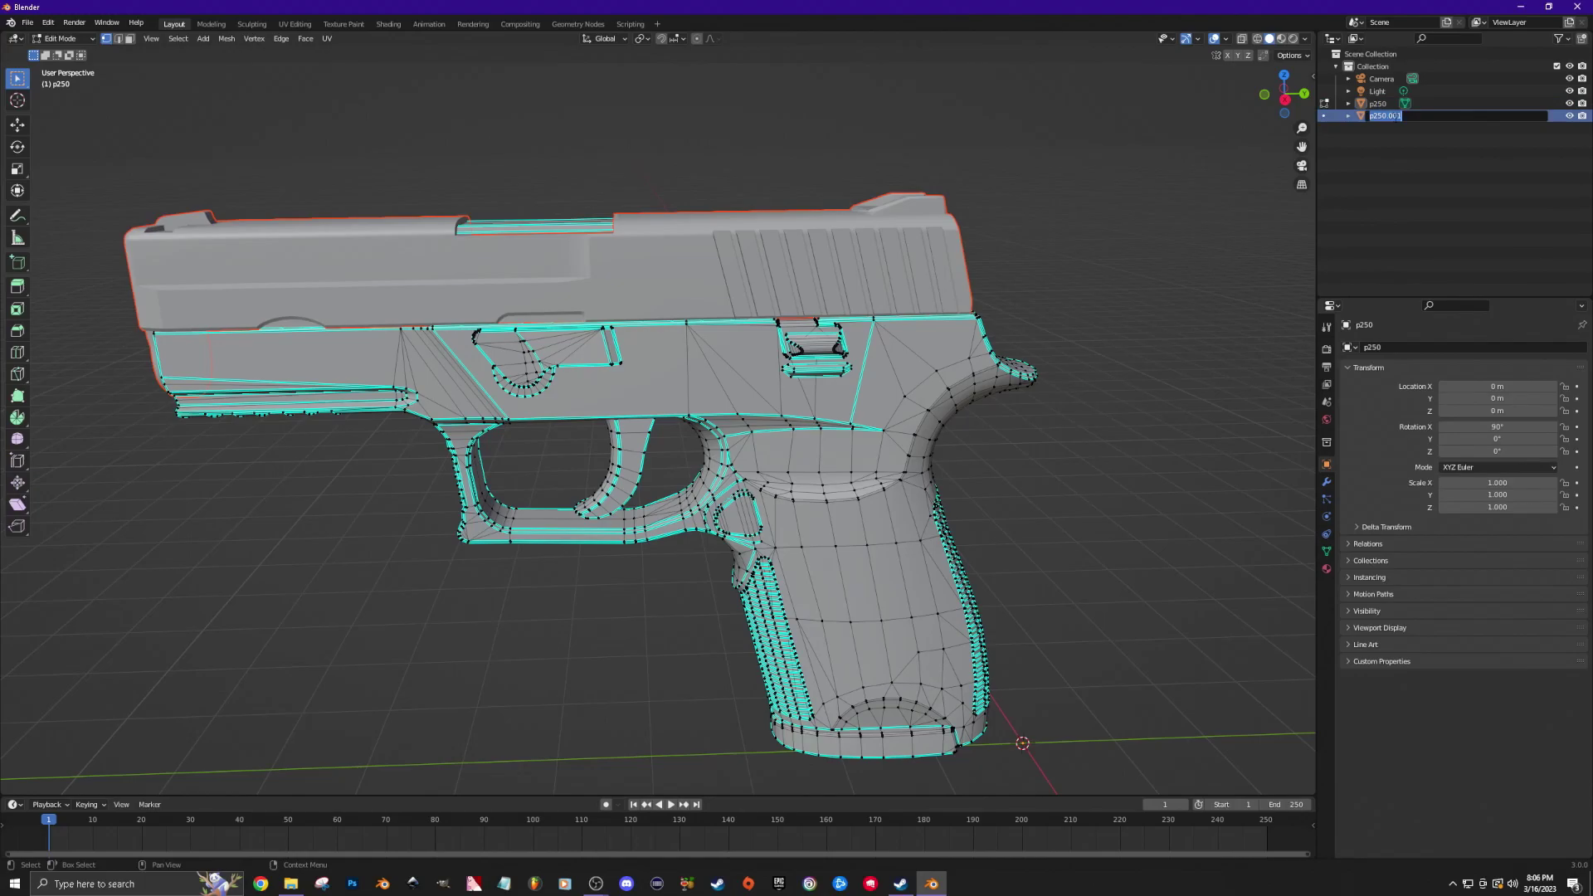
type("Slide")
key("Return")
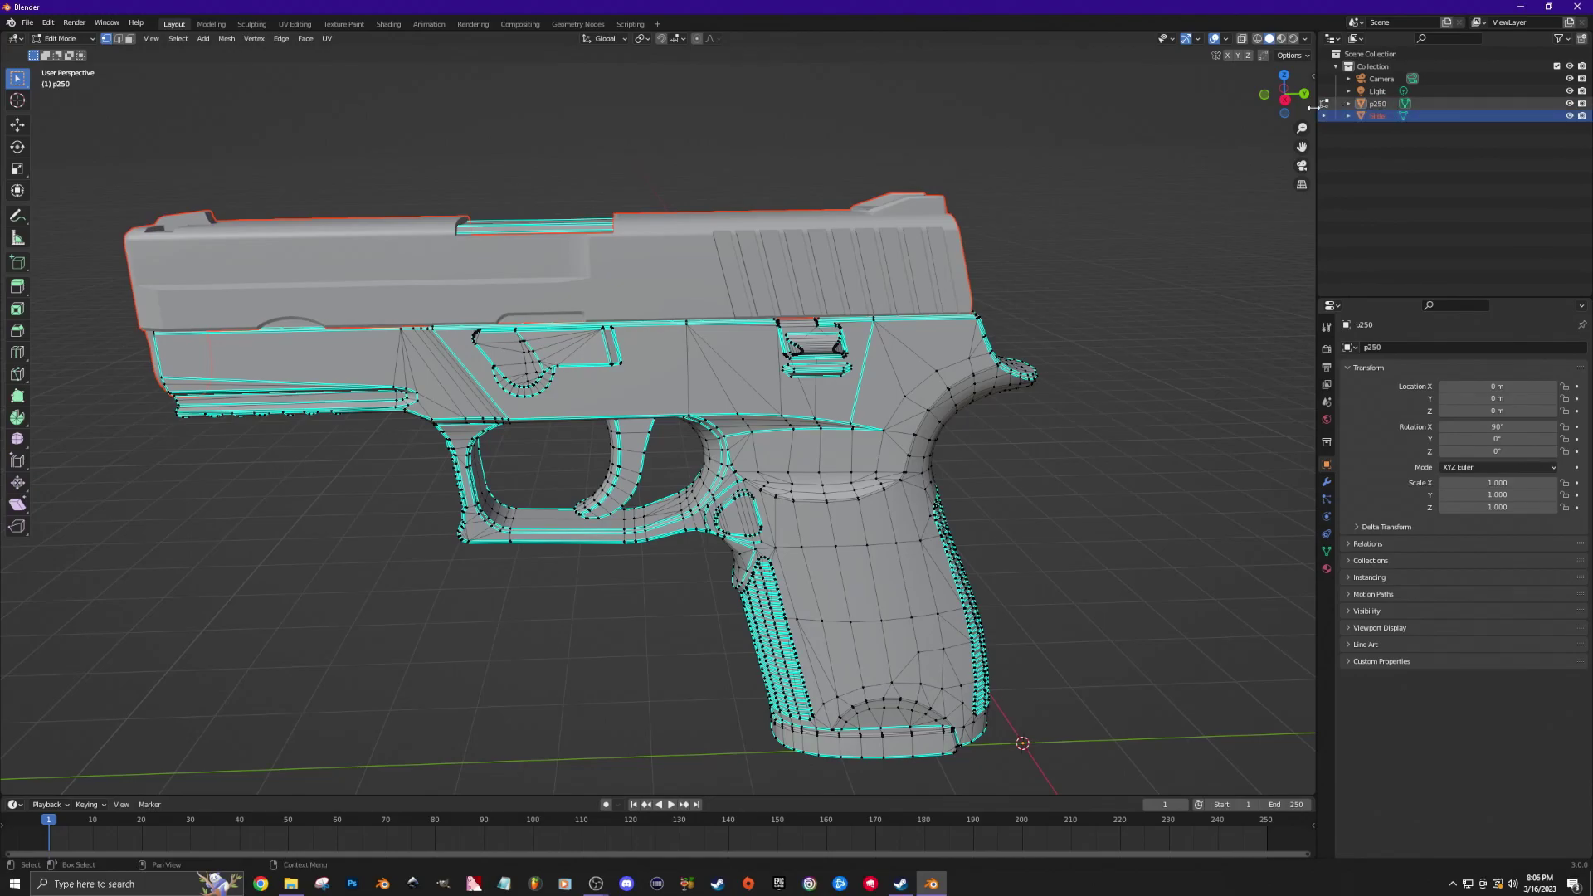
Return to Object Mode and move the Slide about 18.7 m along negative Y, away from the frame.
scroll(1071, 448, "up", 2)
scroll(1091, 486, "down", 8)
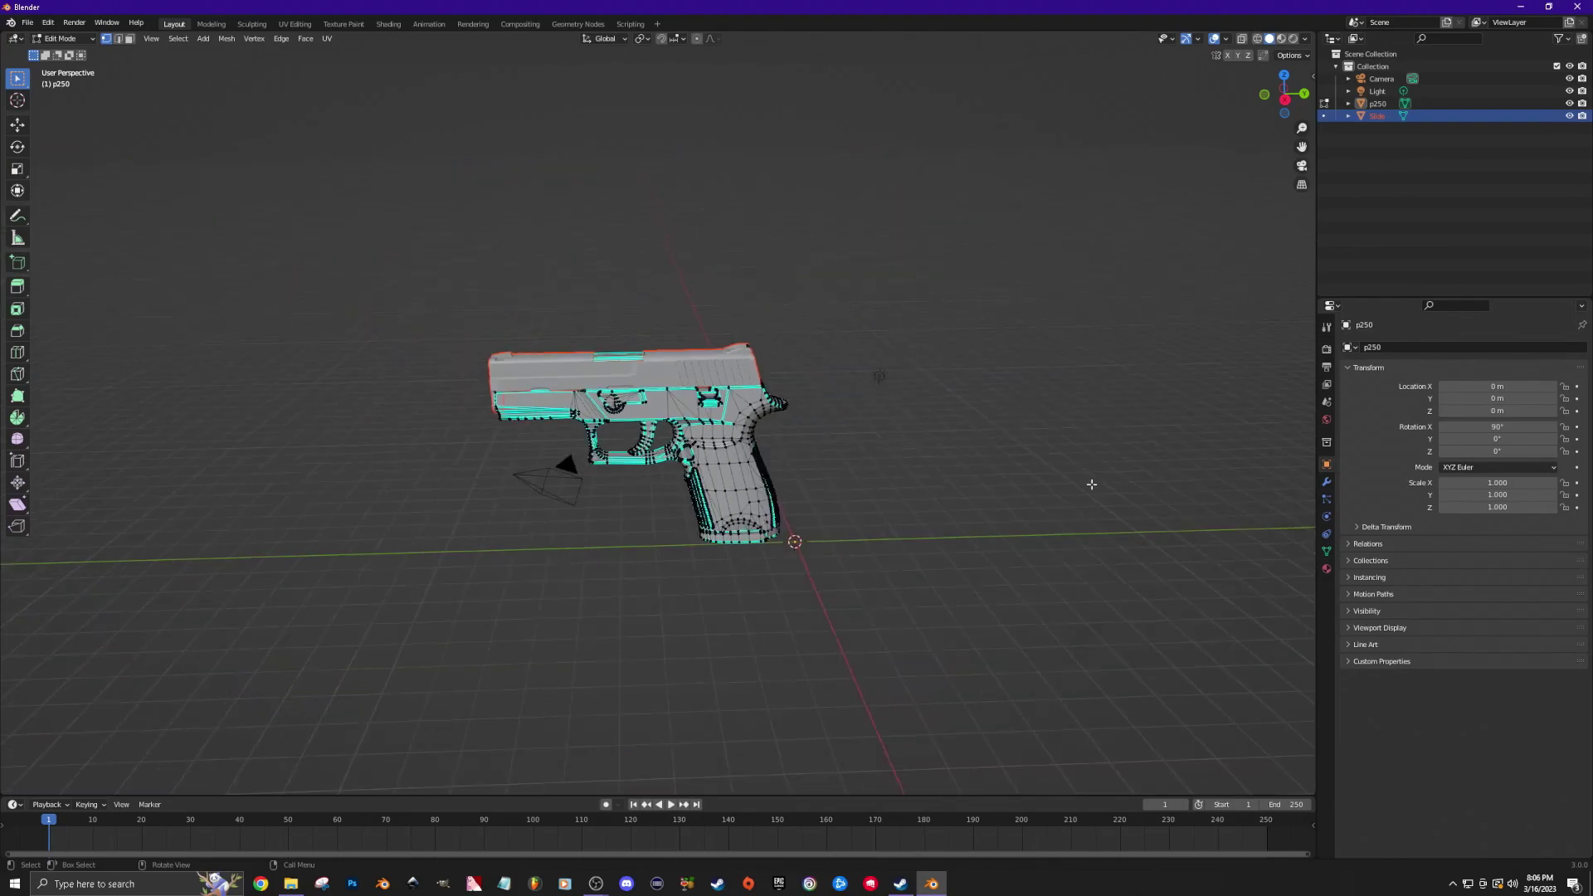
middle_click_drag(698, 574, 675, 349)
key("Tab")
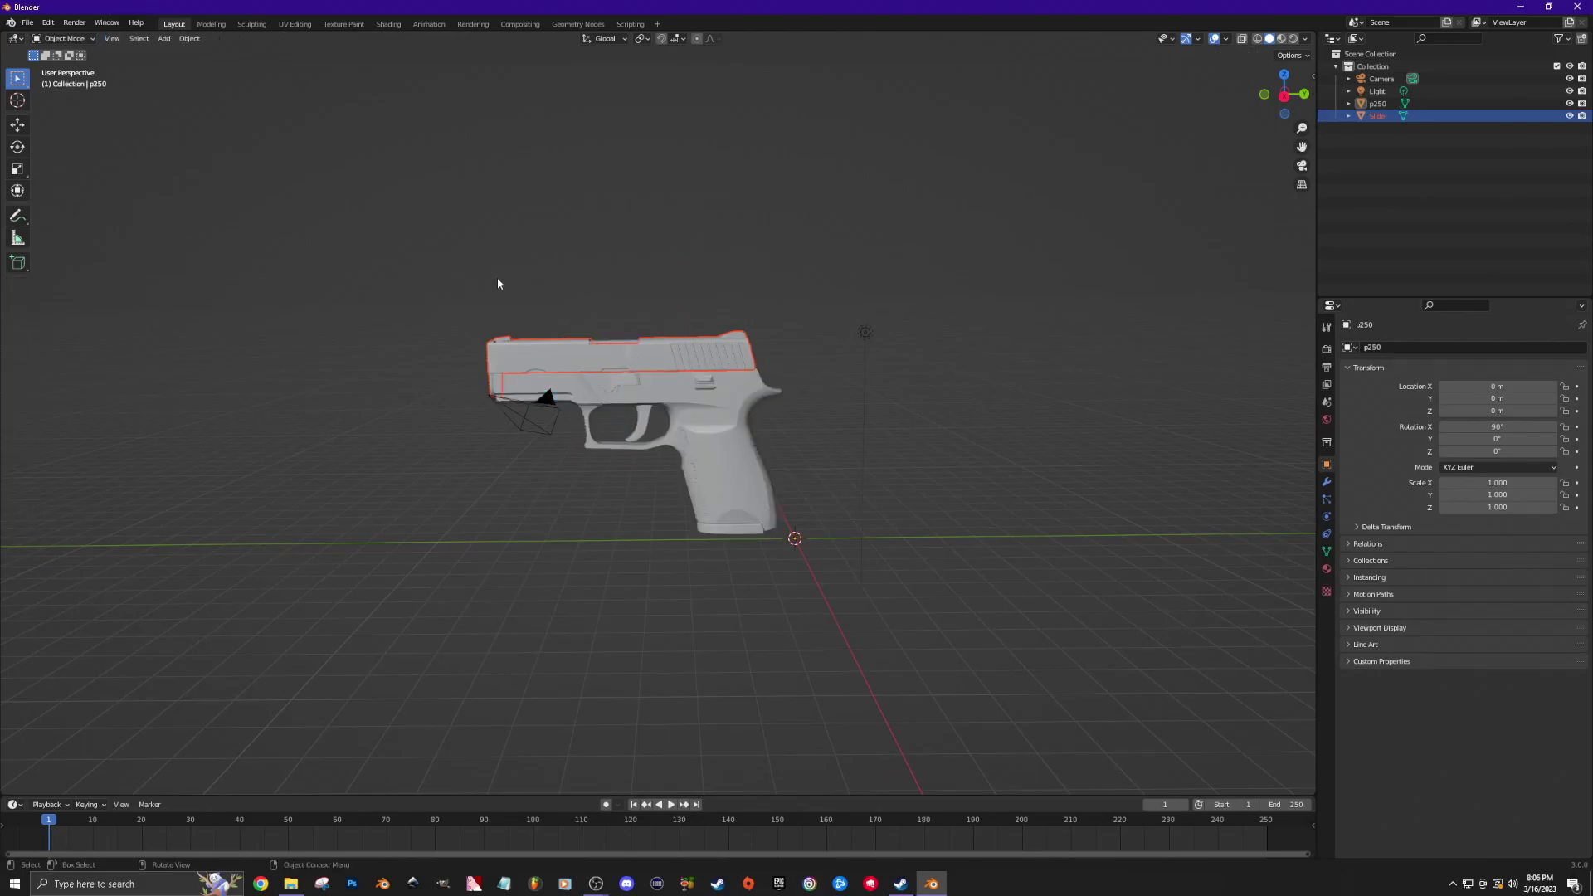
left_click(651, 360)
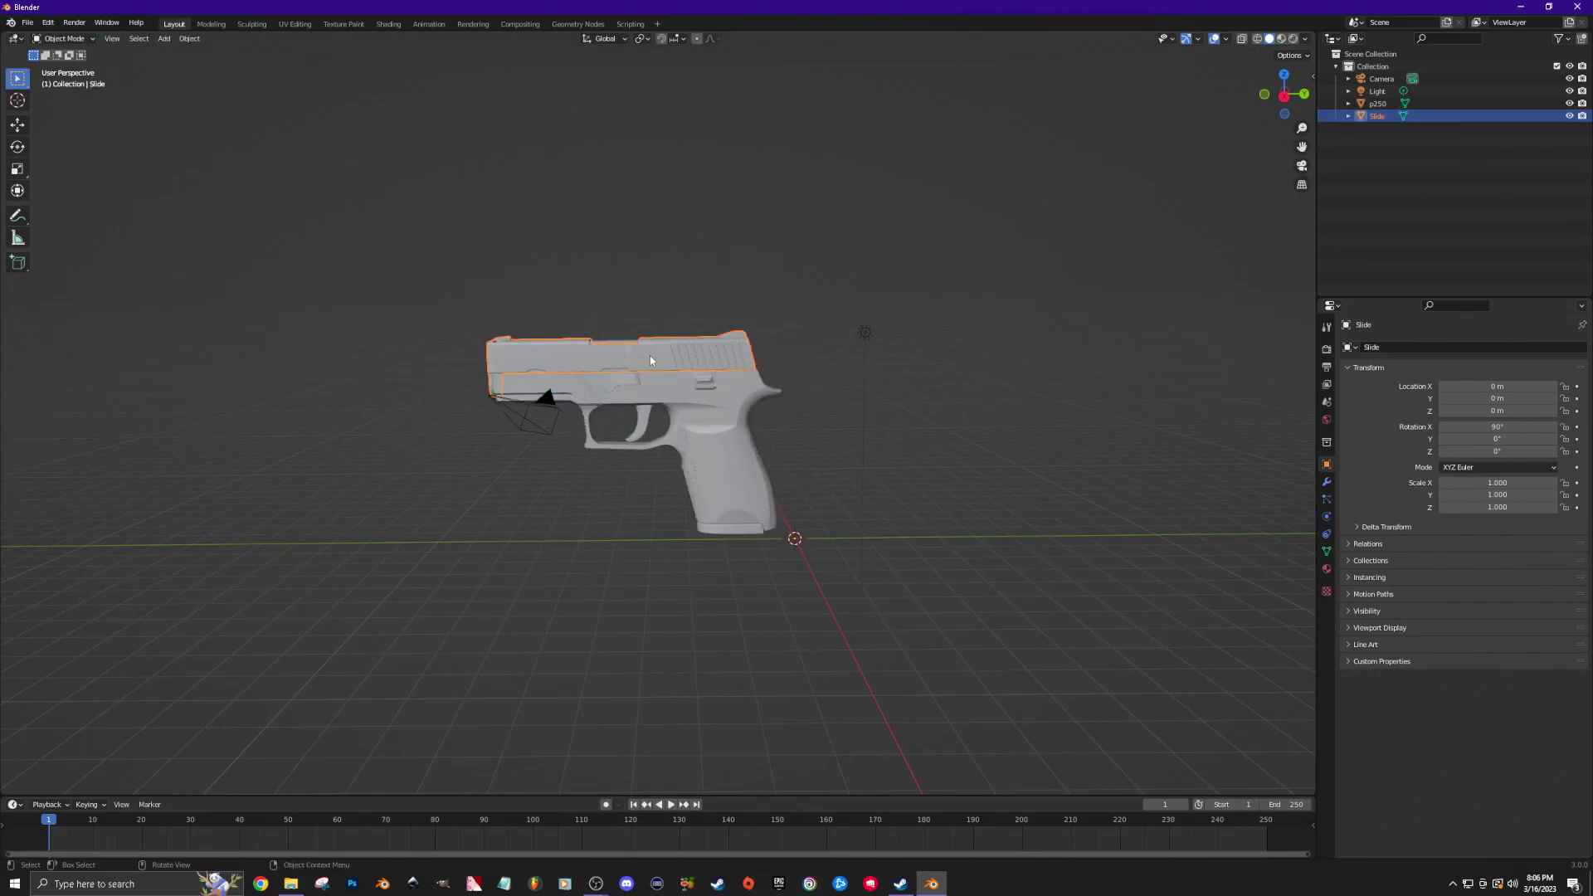
key("g")
key("y")
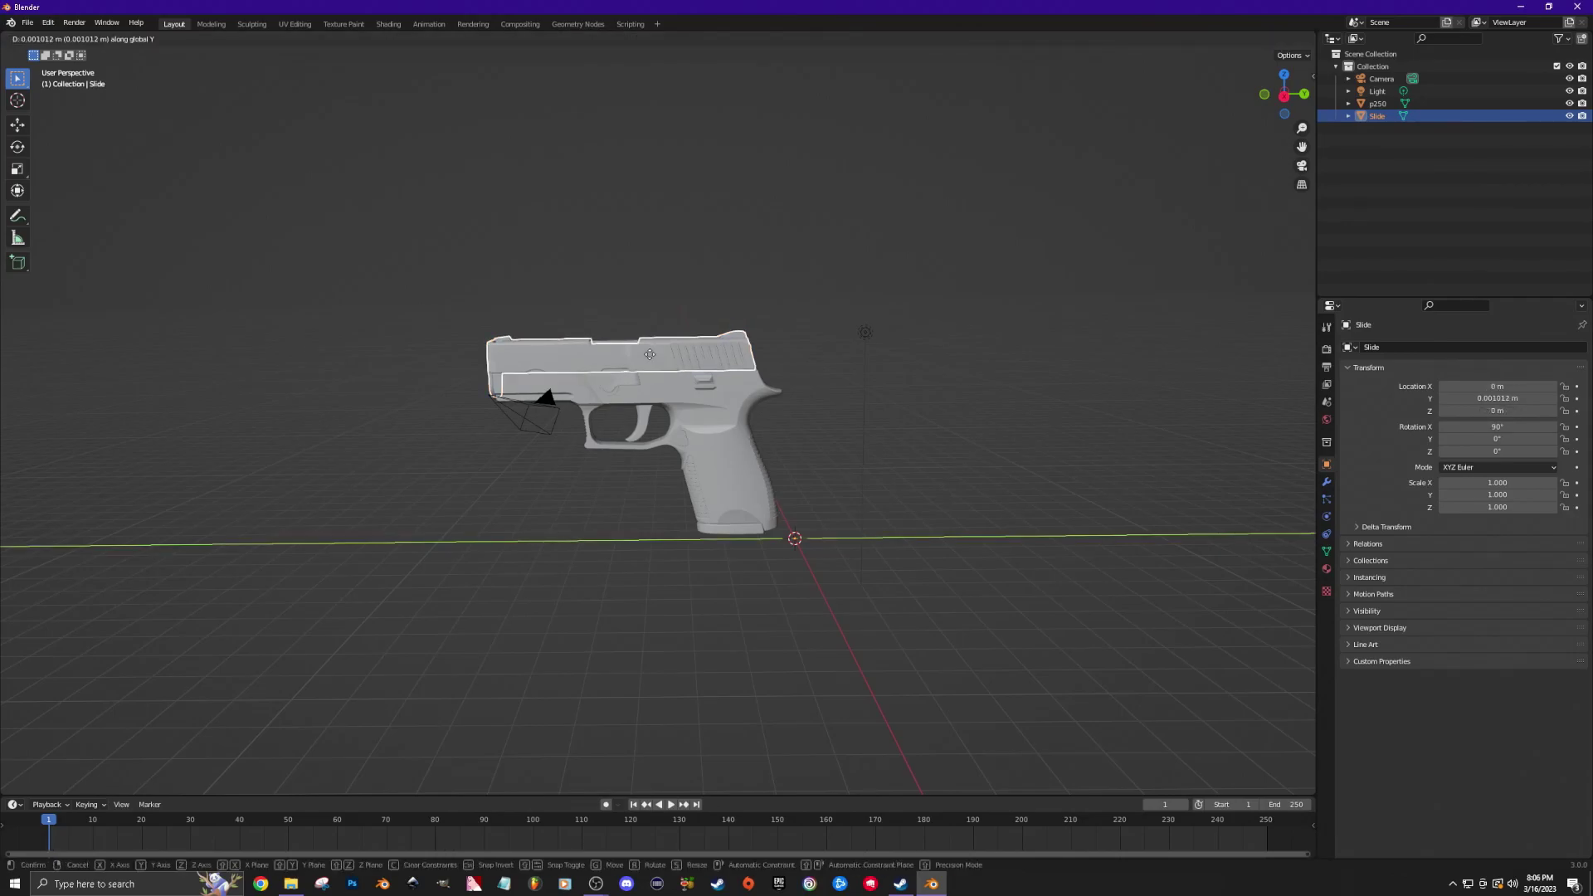
left_click(1295, 346)
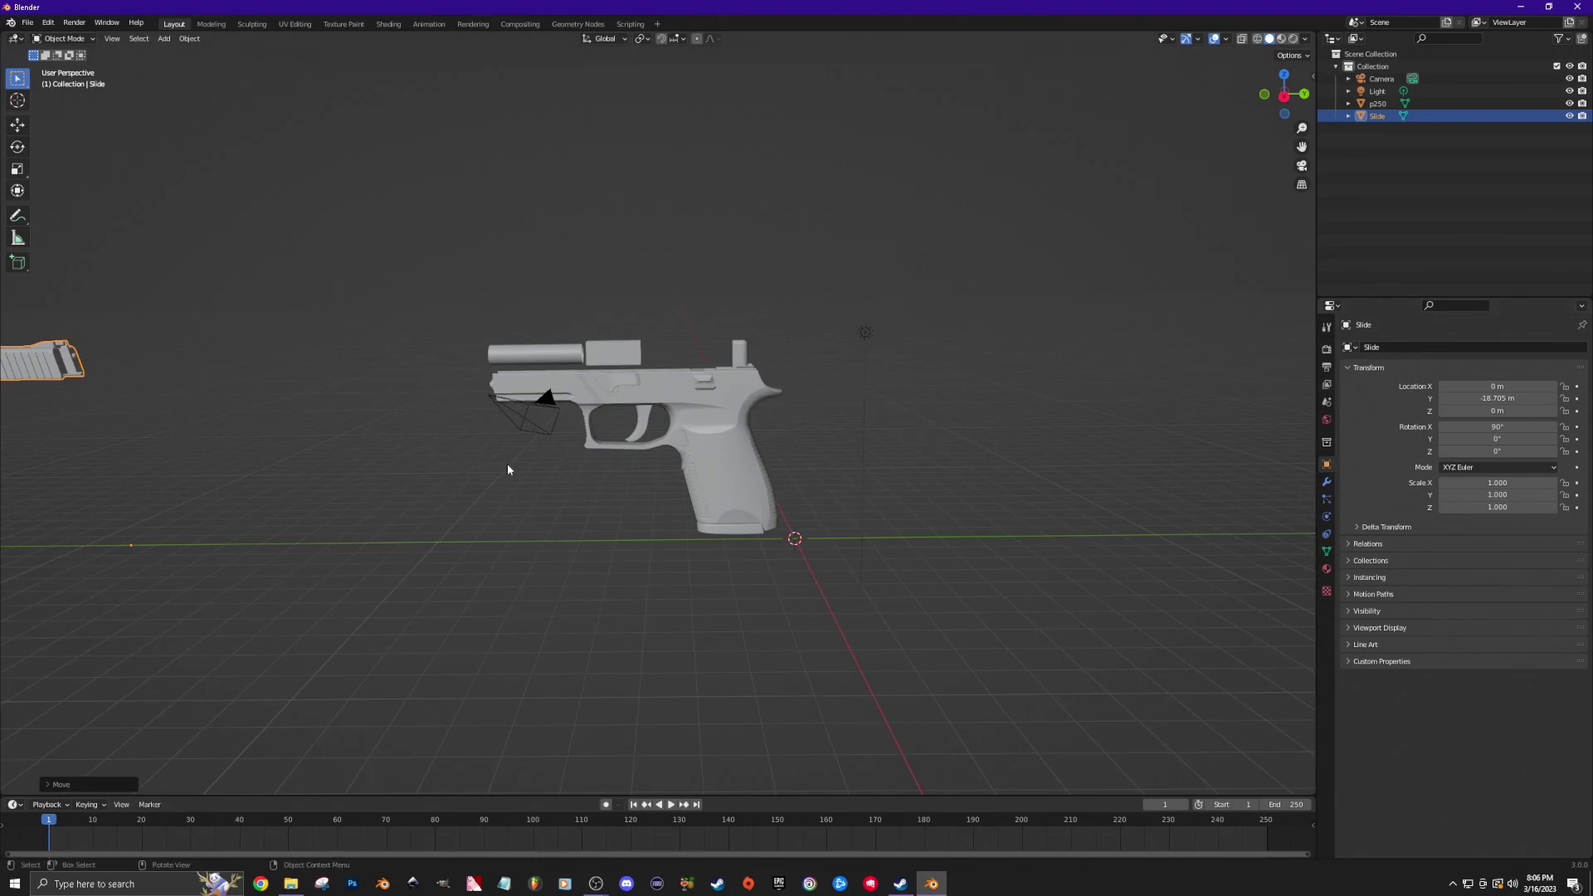
In the p250 mesh, select all linked pieces of the barrel, its chamber block and the rod beneath it.
middle_click_drag(301, 475, 371, 511)
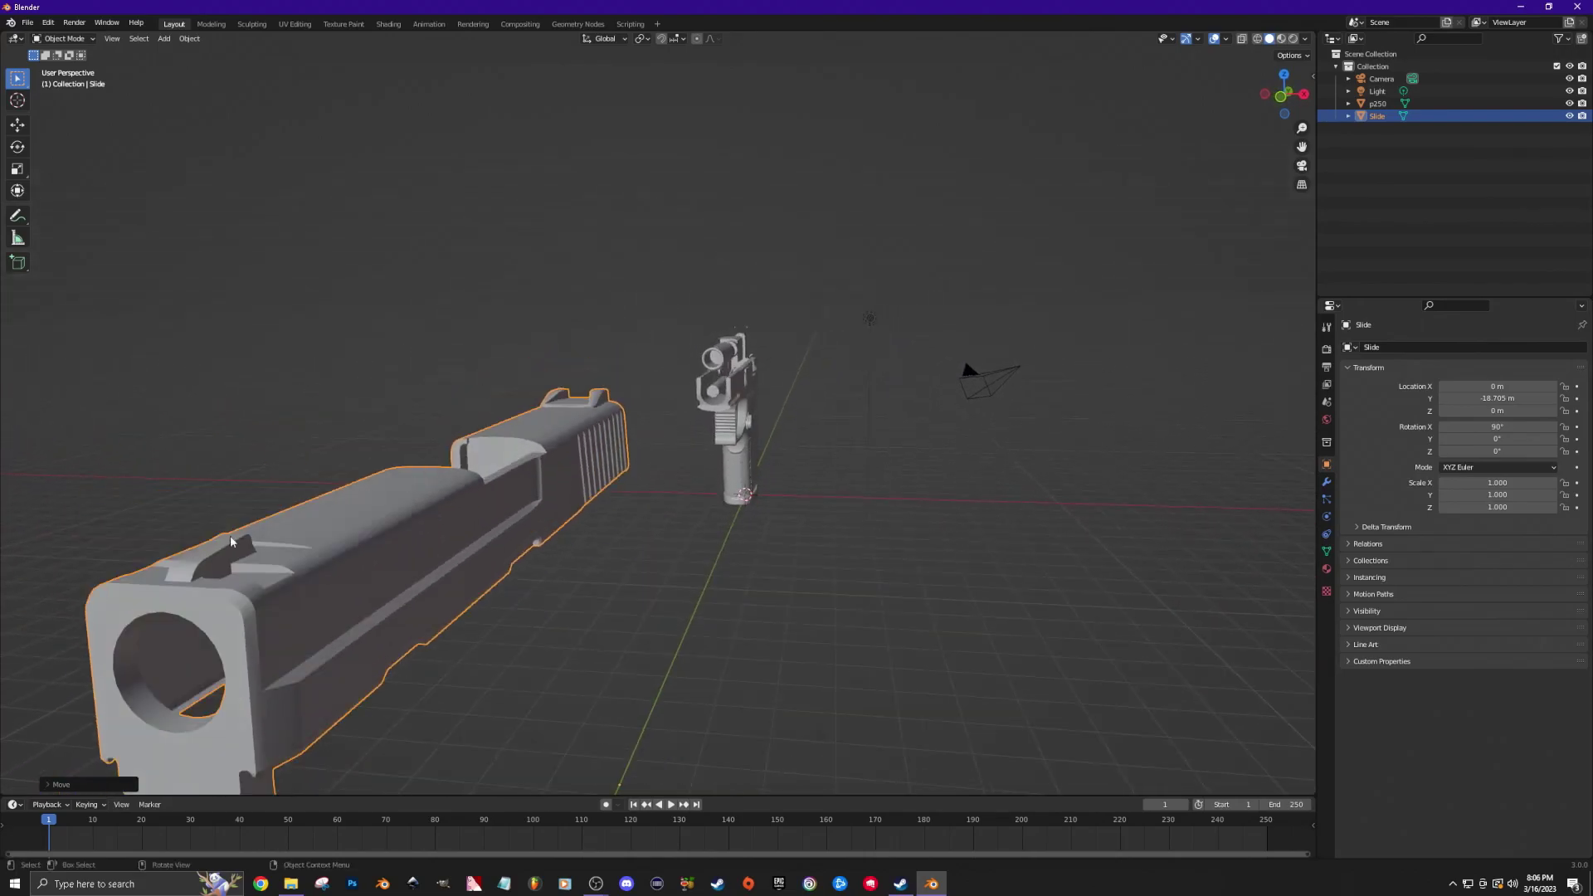
middle_click_drag(829, 639, 756, 614)
scroll(755, 613, "up", 4)
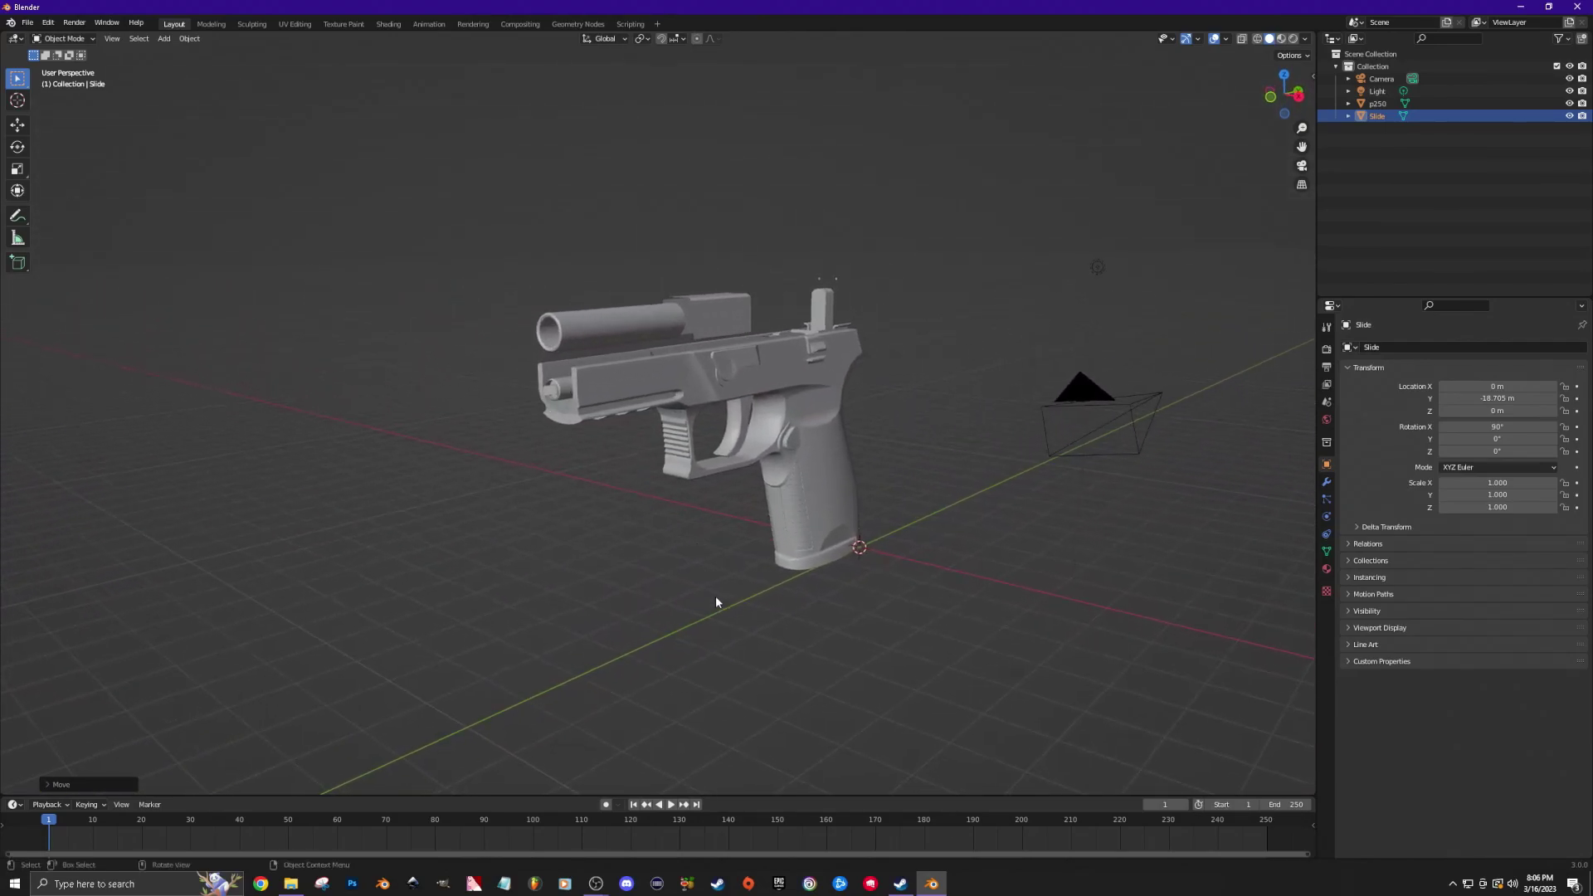
left_click(763, 380)
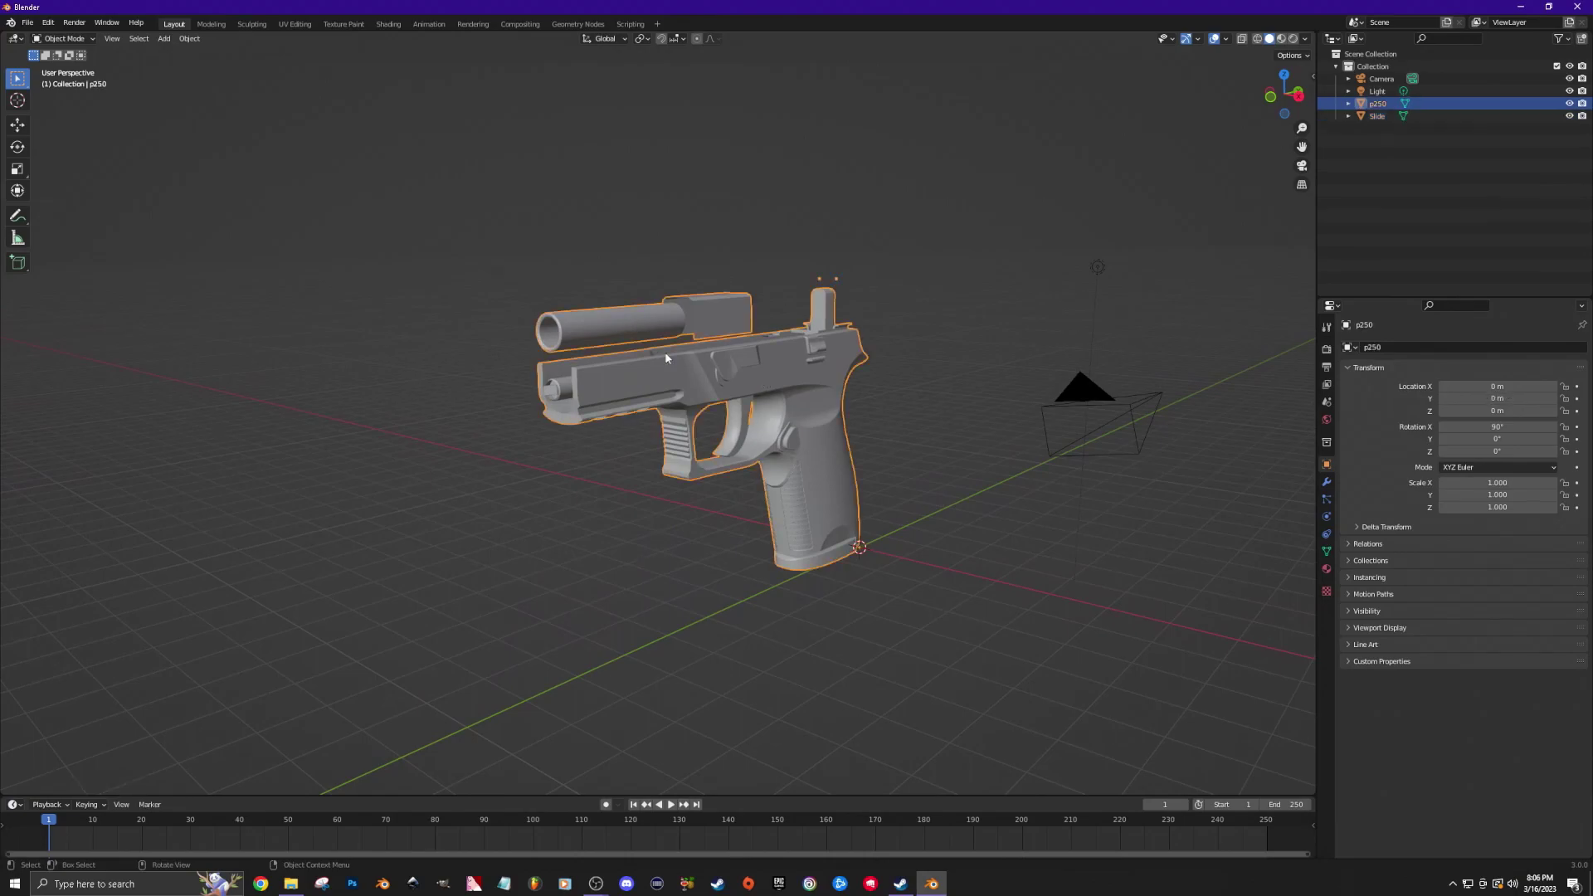
key("Tab")
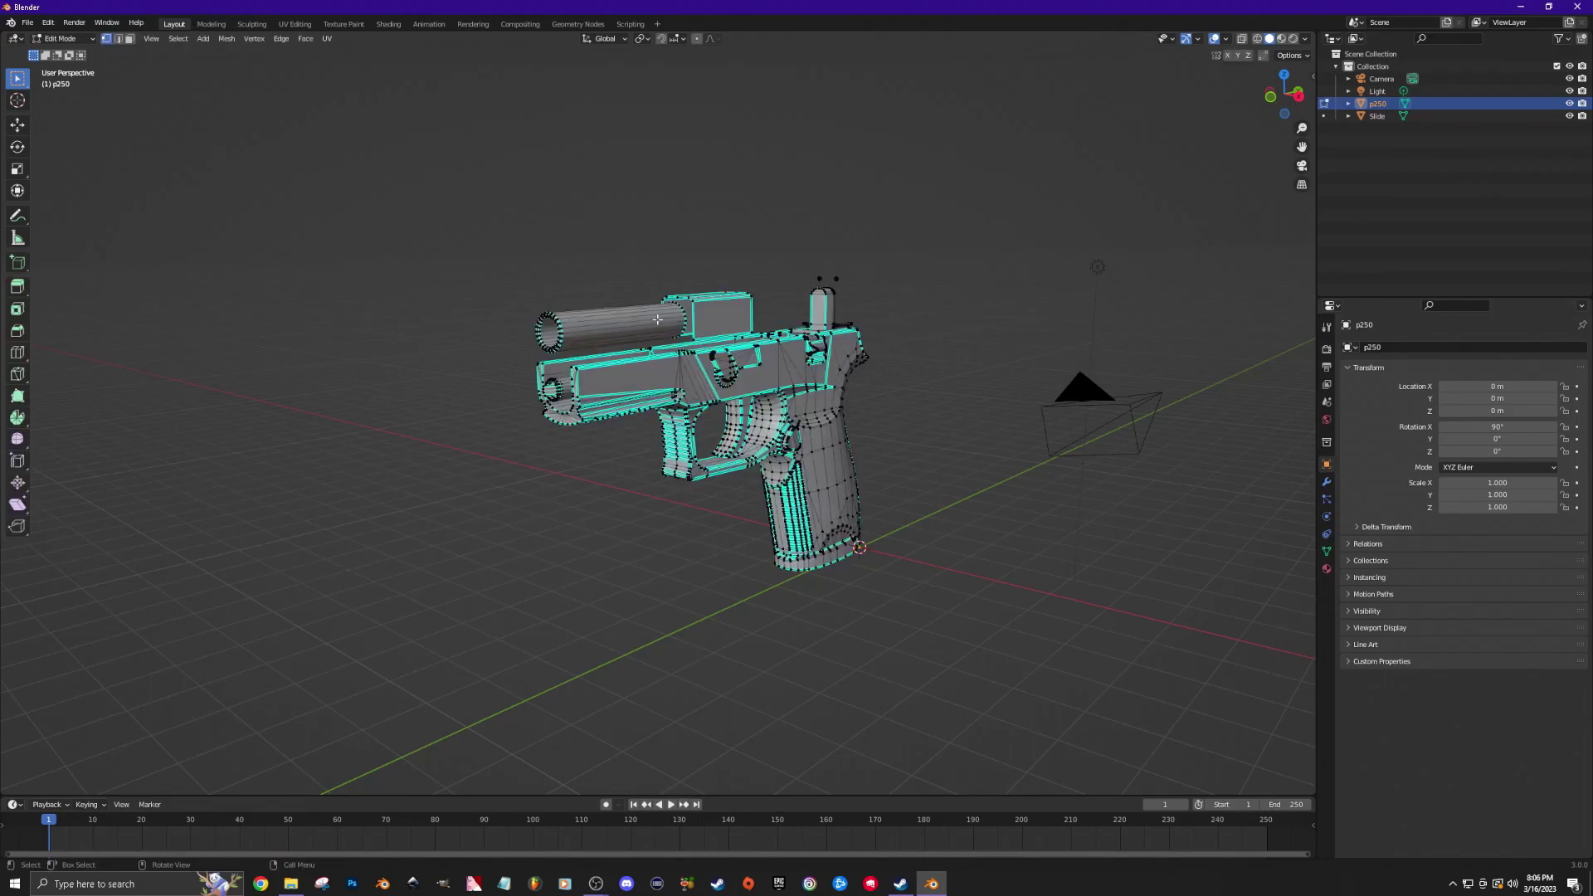
key("l")
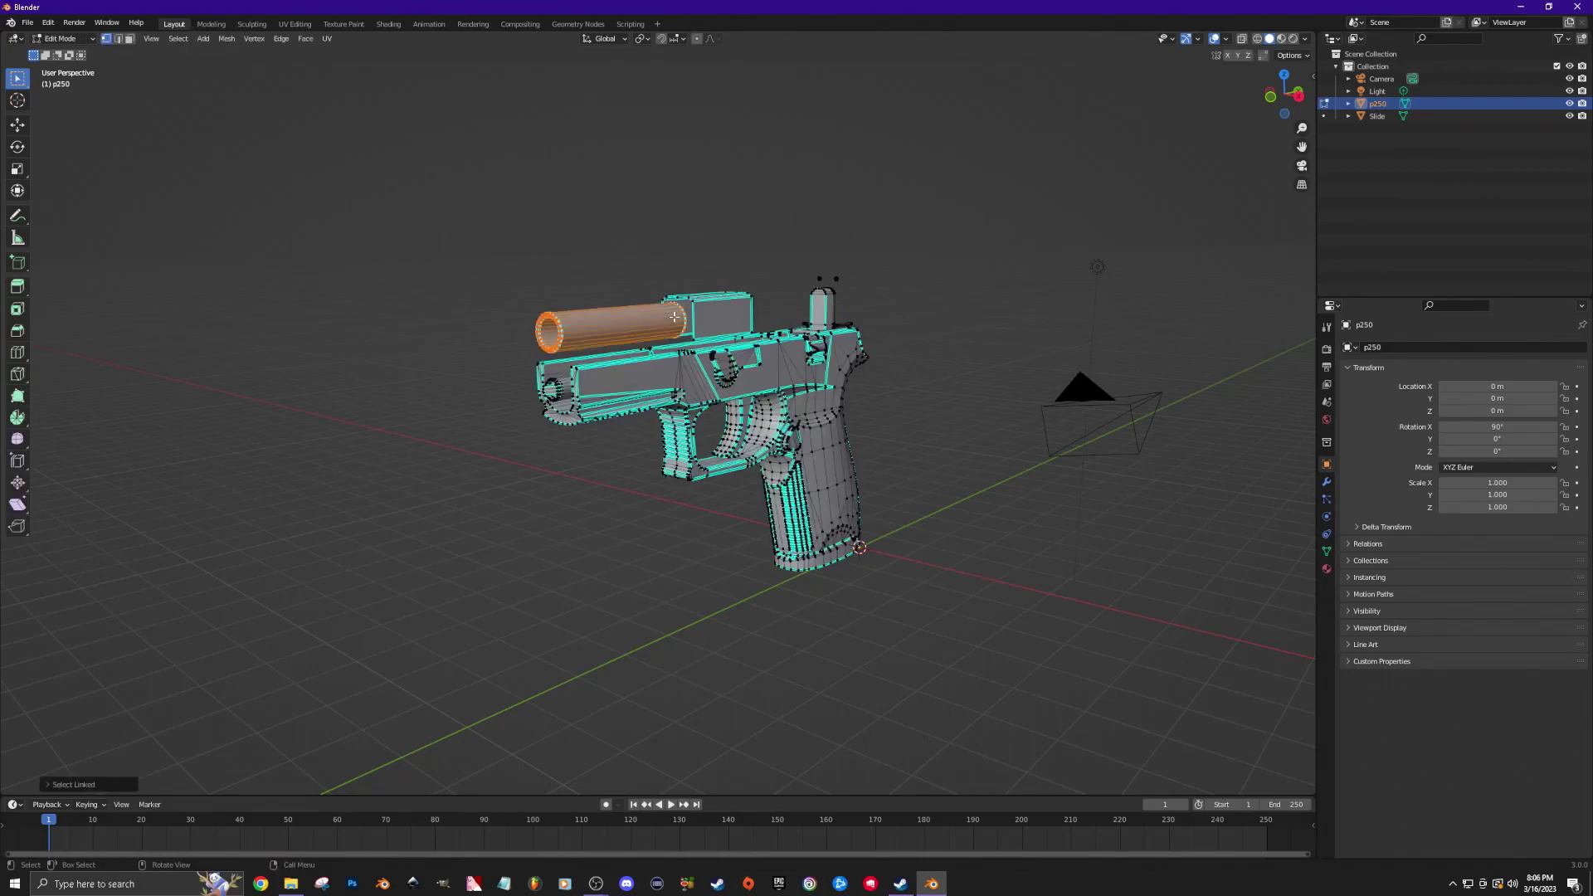
key("l")
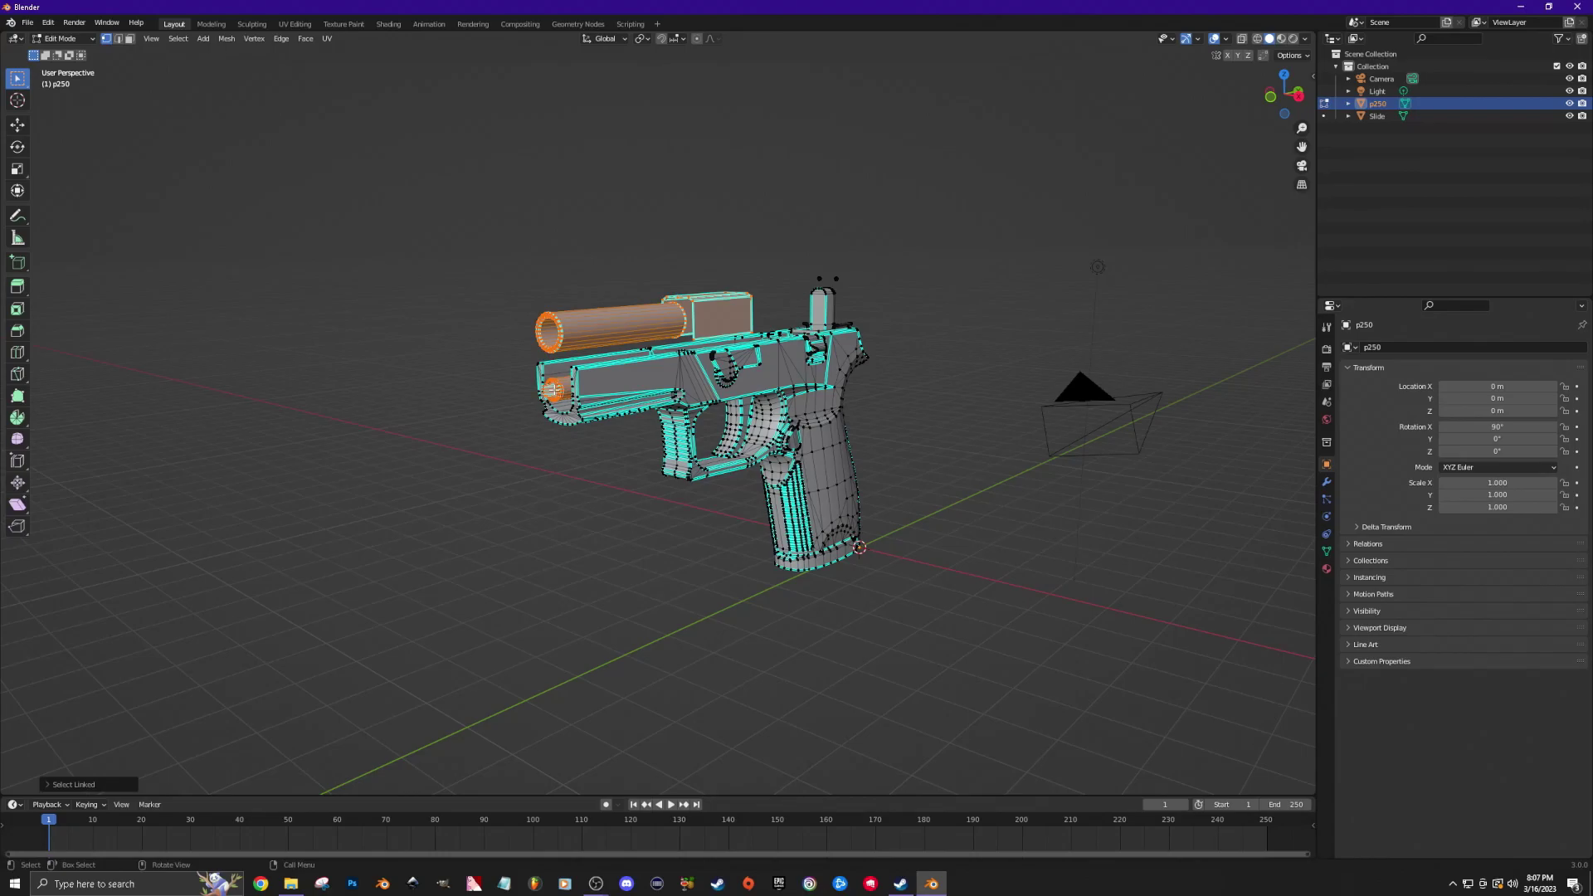
middle_click_drag(611, 526, 555, 523)
scroll(562, 505, "down", 2)
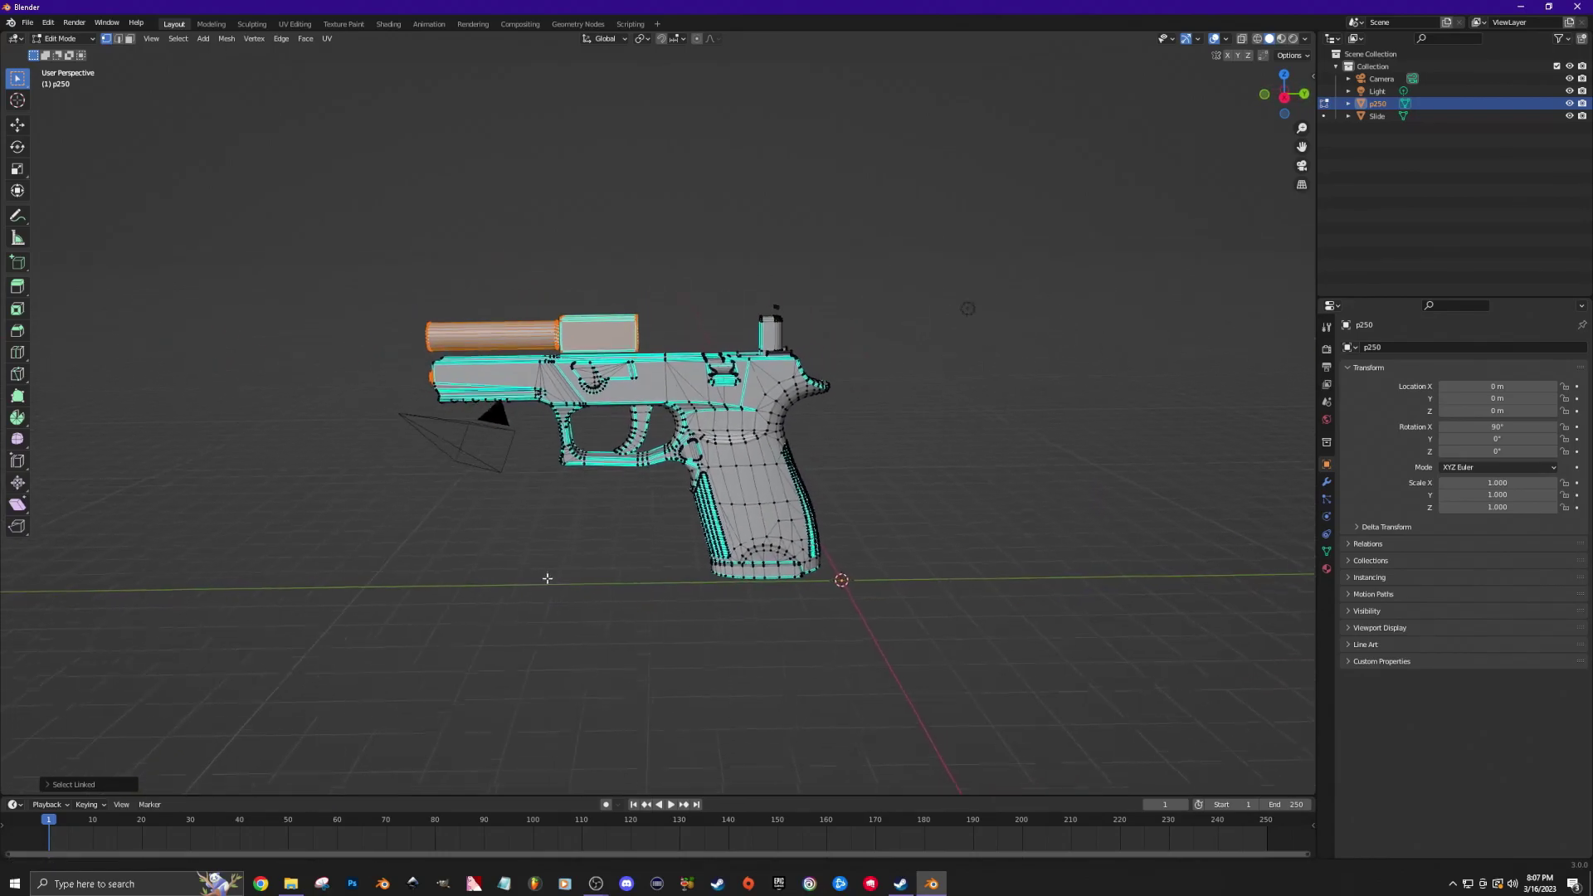
Separate the selected barrel pieces into their own object and rename it Barrel.
key("p")
left_click(576, 359)
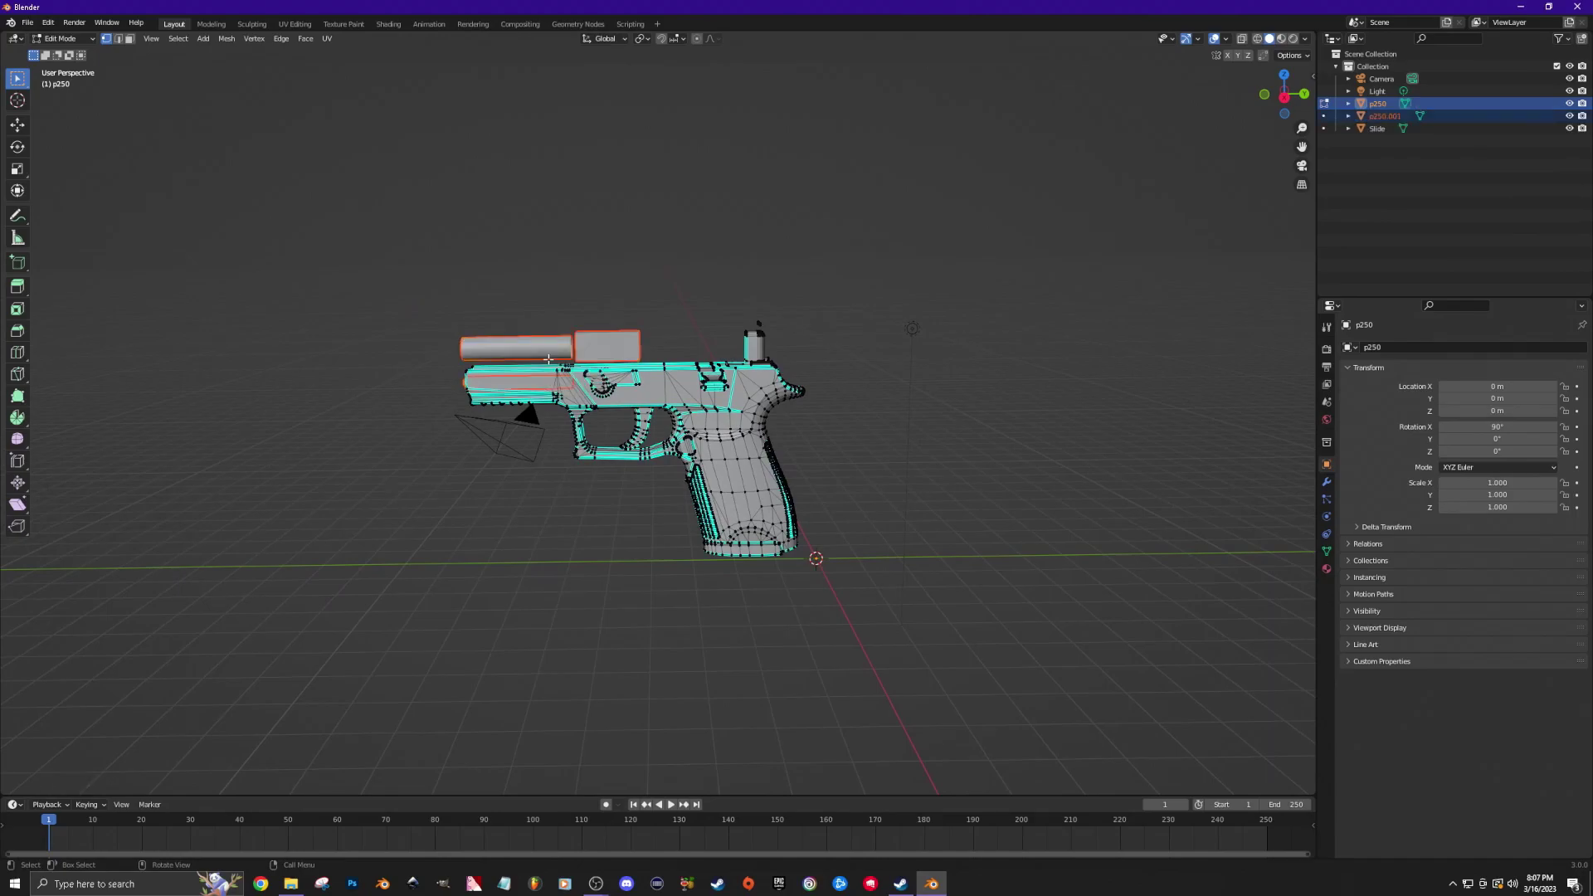
double_click(1385, 116)
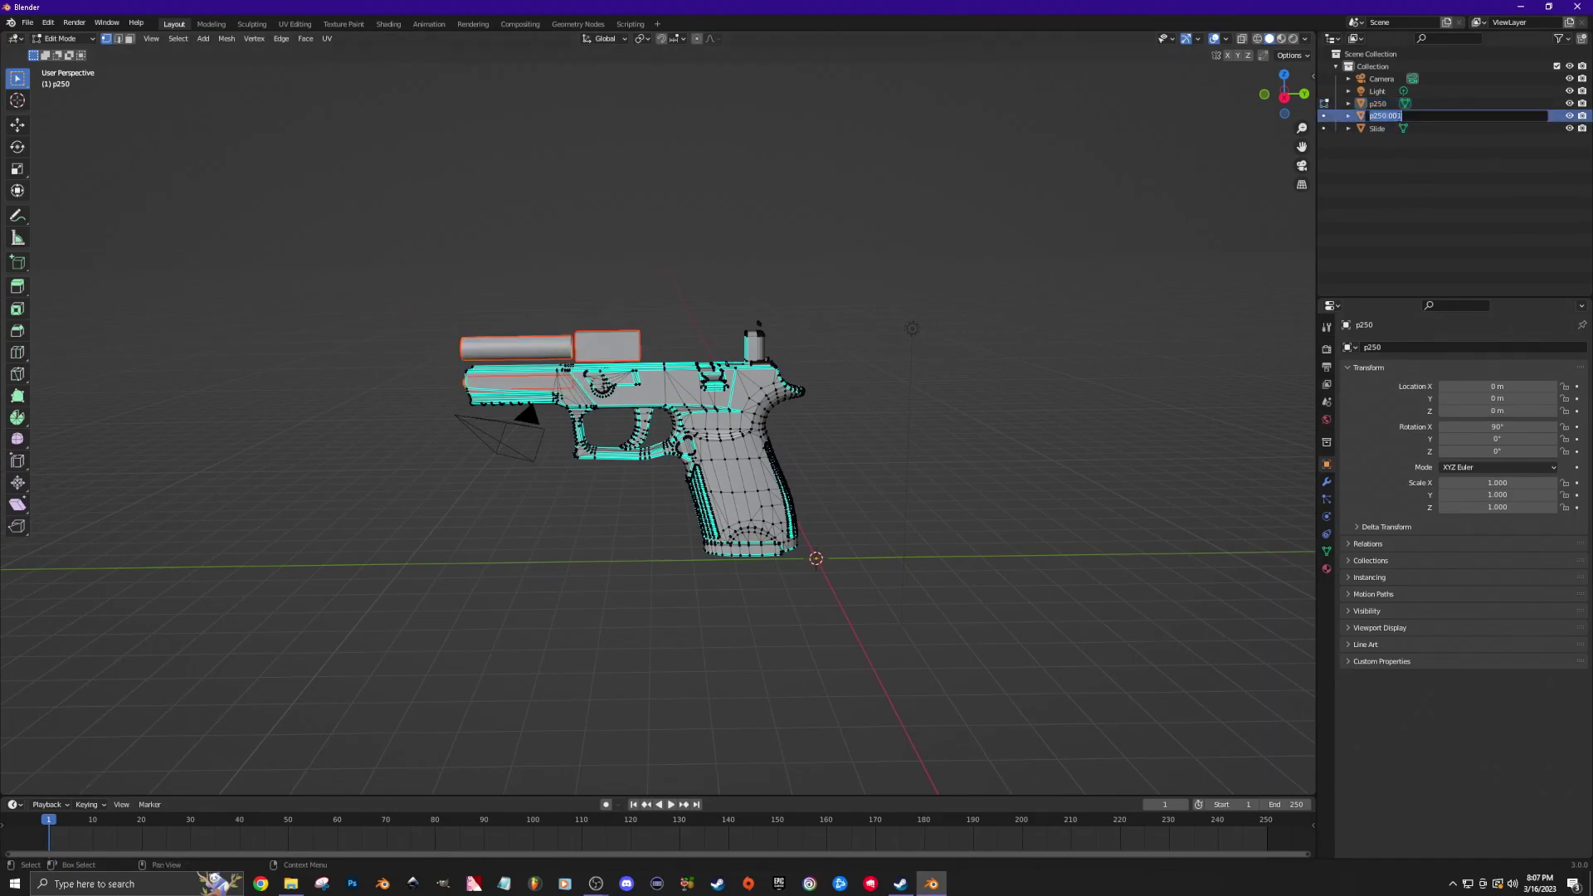
type("Barrel")
key("Return")
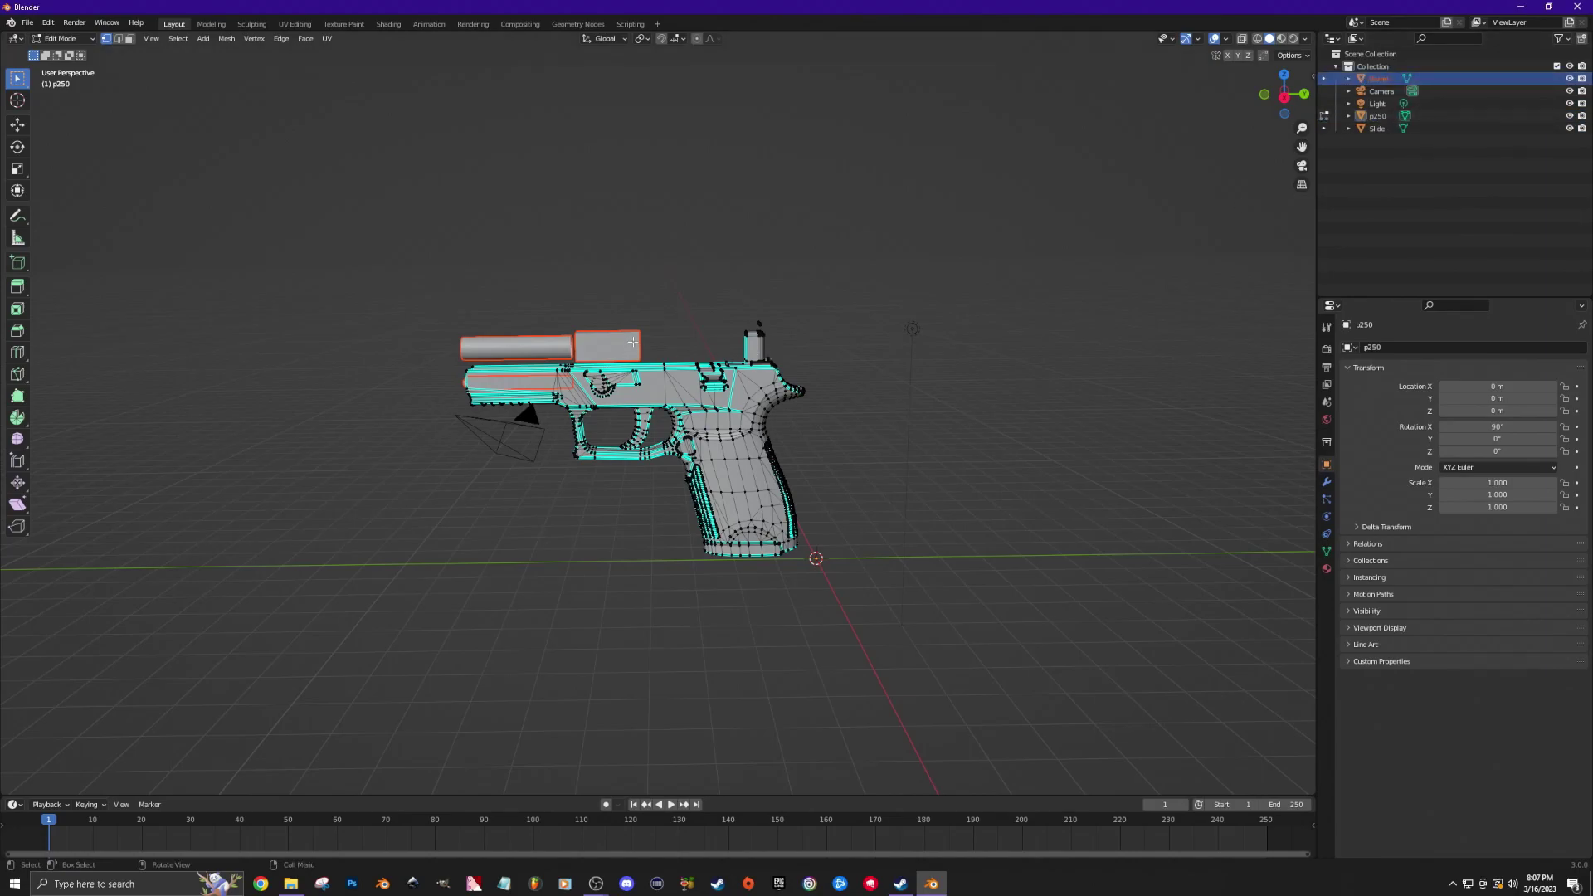
Return to Object Mode and move the Barrel about 11.3 m along negative Y, away from the frame.
key("Tab")
left_click(602, 349)
key("g")
key("y")
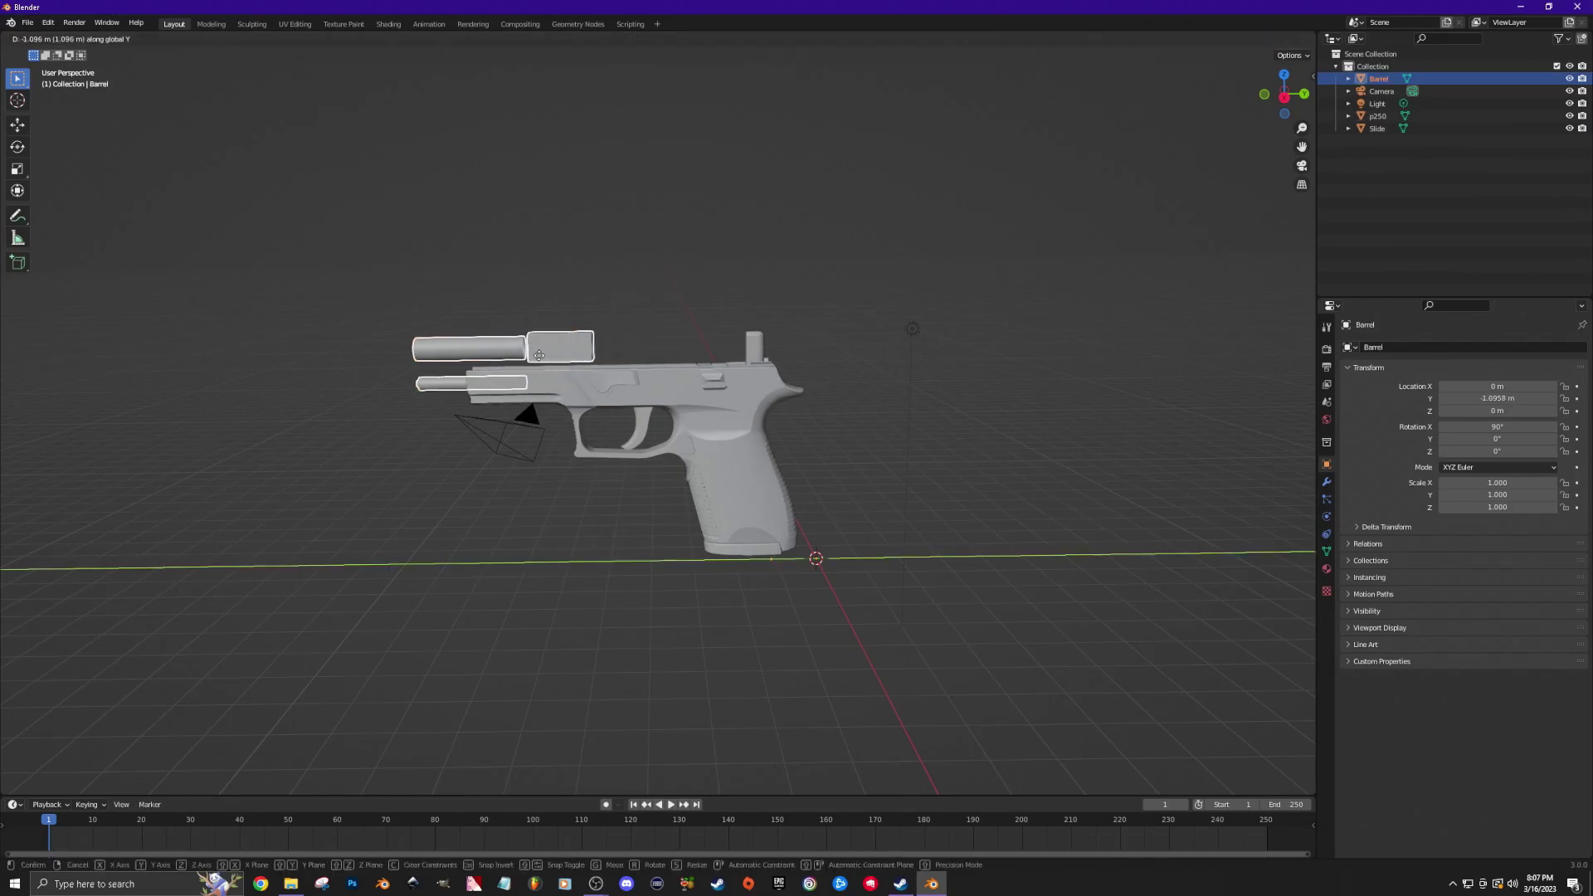
left_click(135, 378)
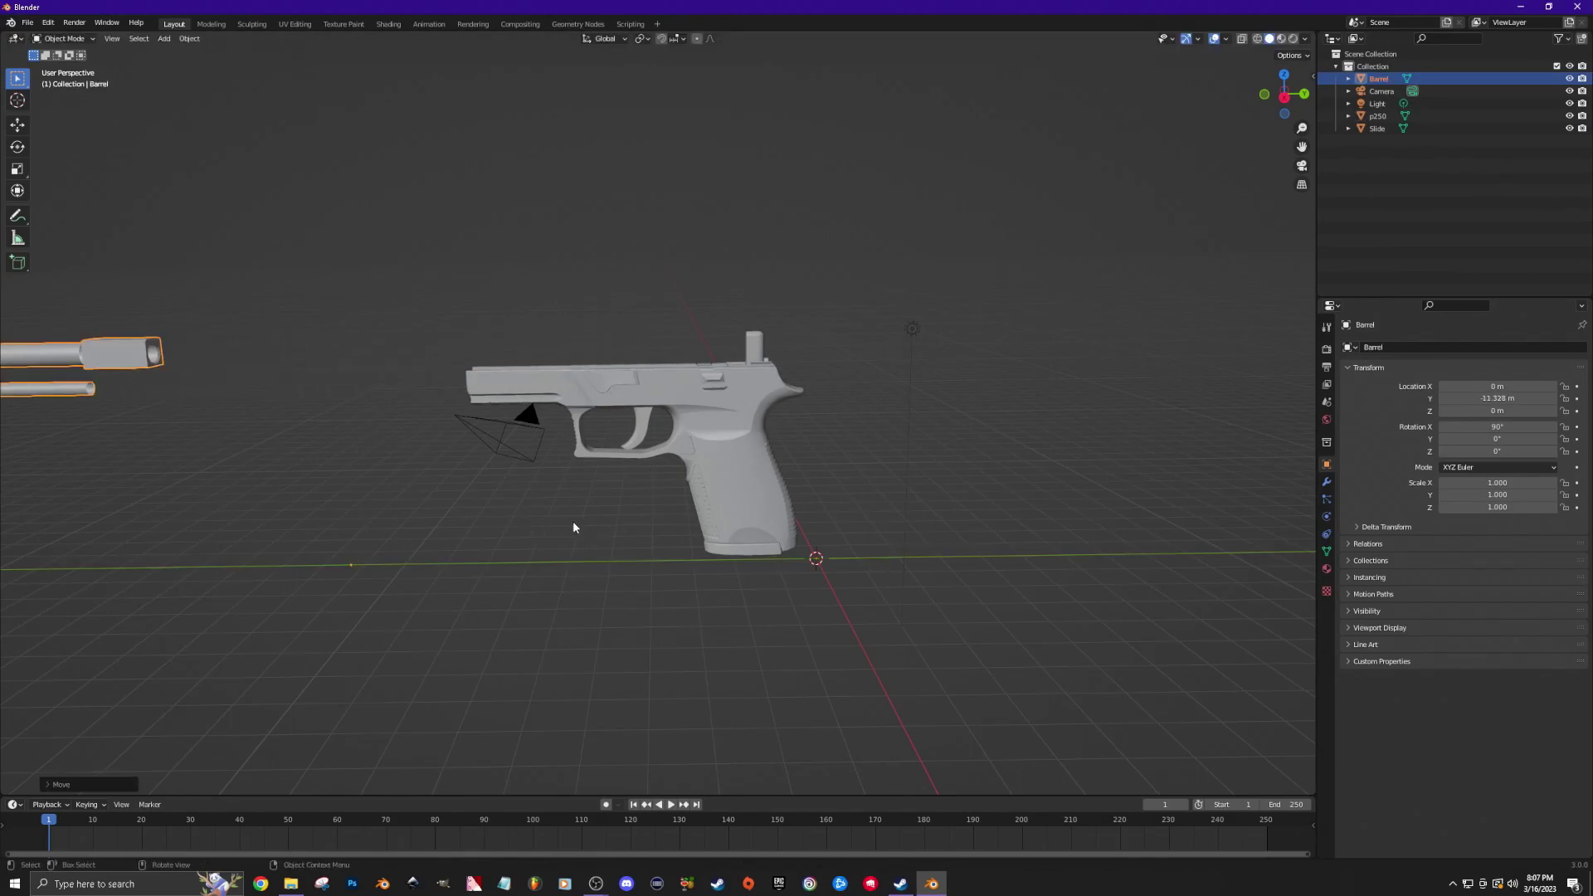
Shift the Barrel back along Y to about -10.1 m, widening its gap to the Slide.
middle_click_drag(323, 547, 490, 543)
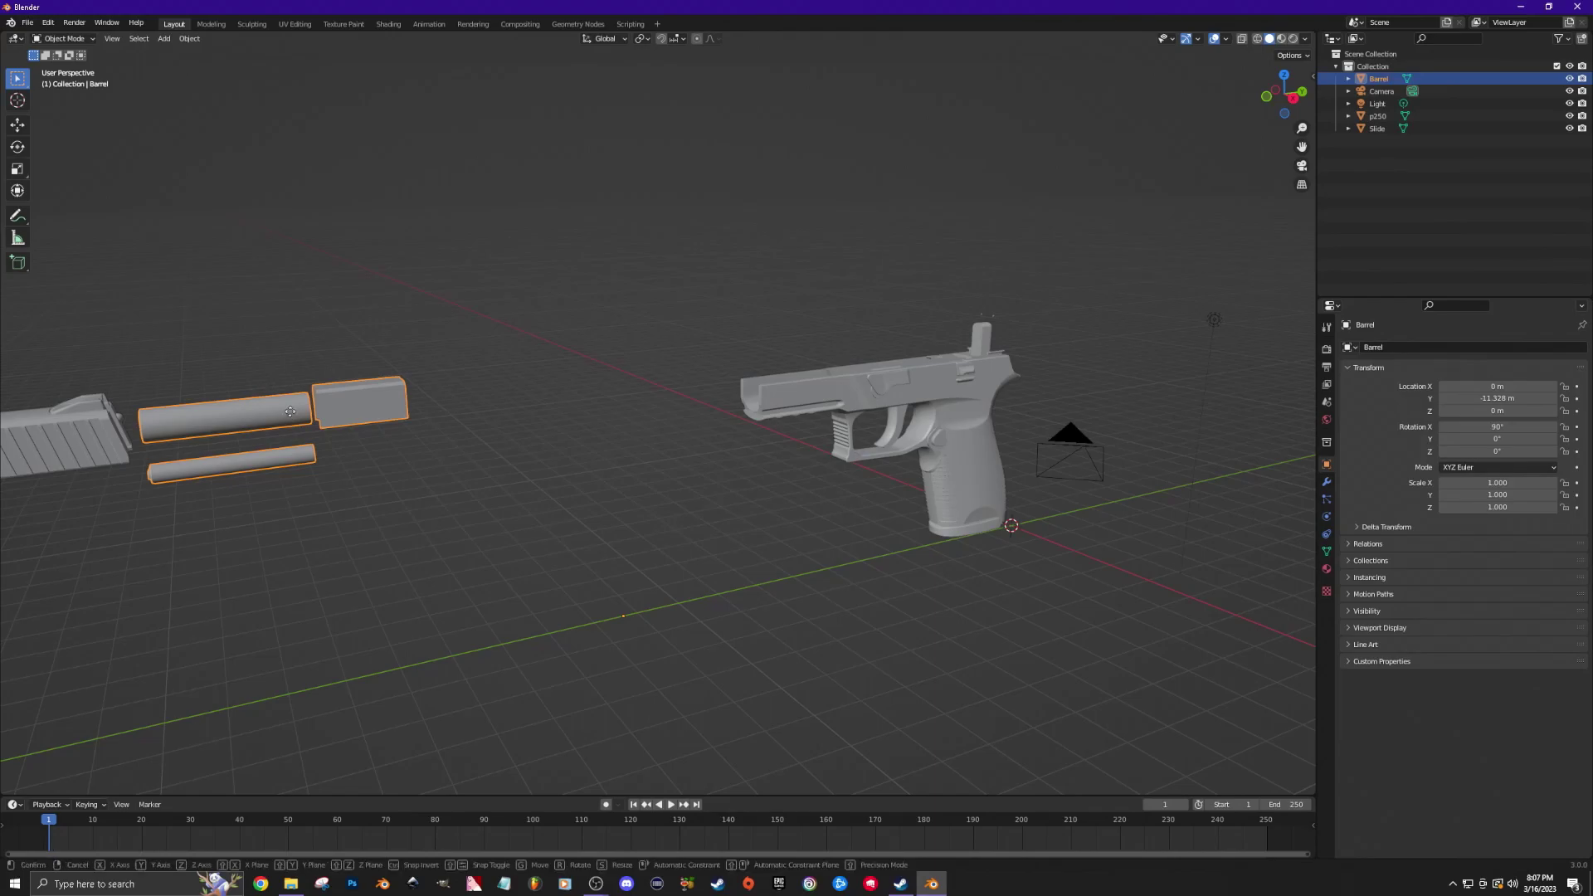
key("g")
key("y")
left_click(347, 420)
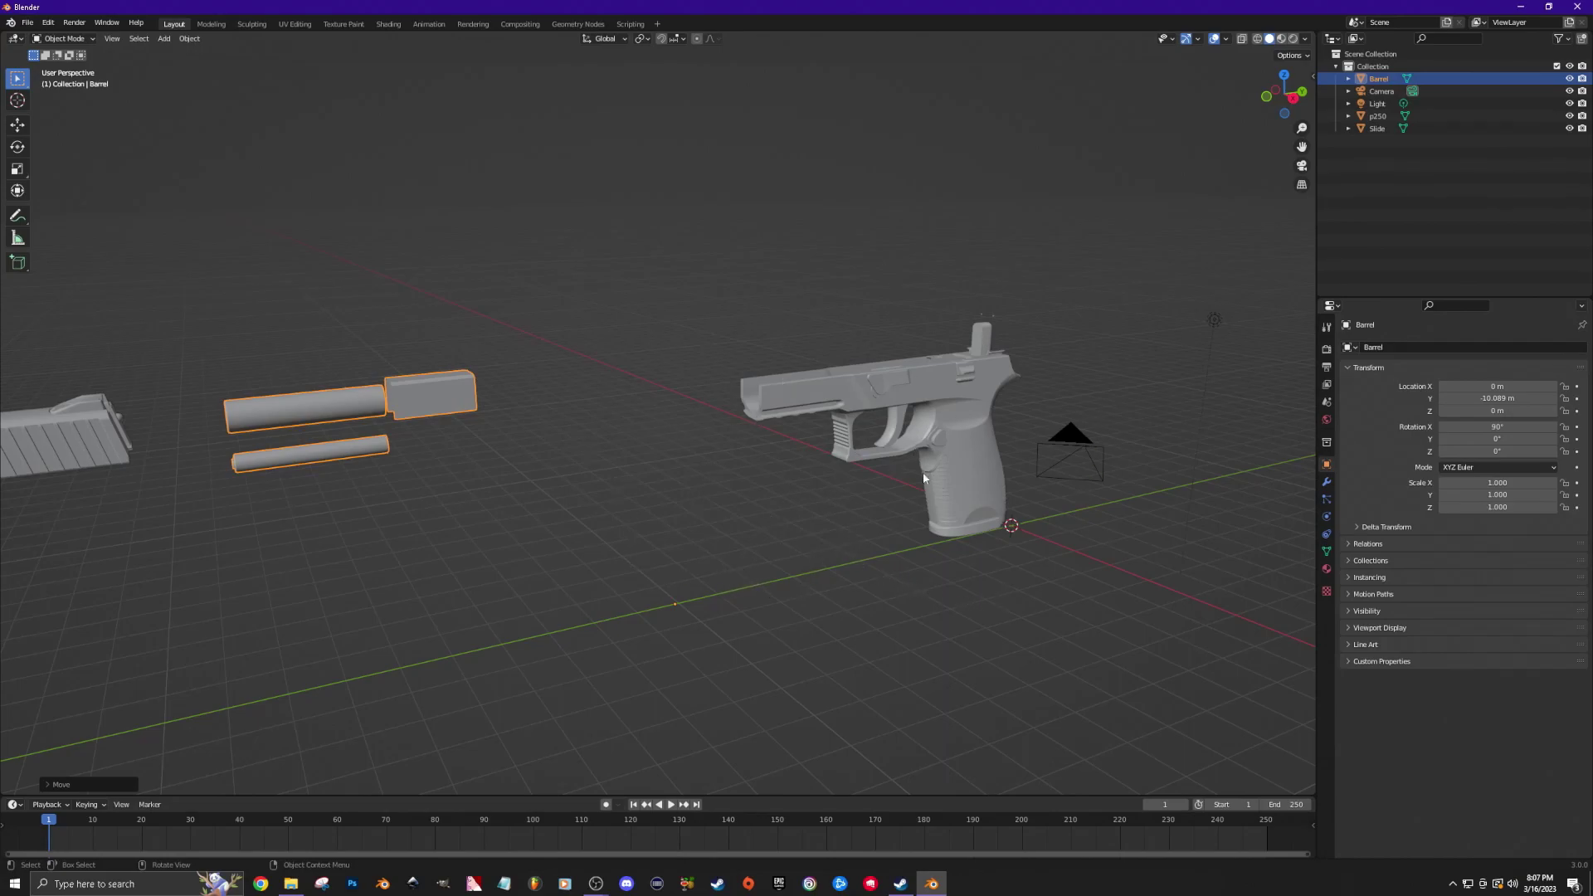
Select the trigger's linked mesh in p250 and separate it into its own object.
middle_click_drag(927, 587, 879, 578)
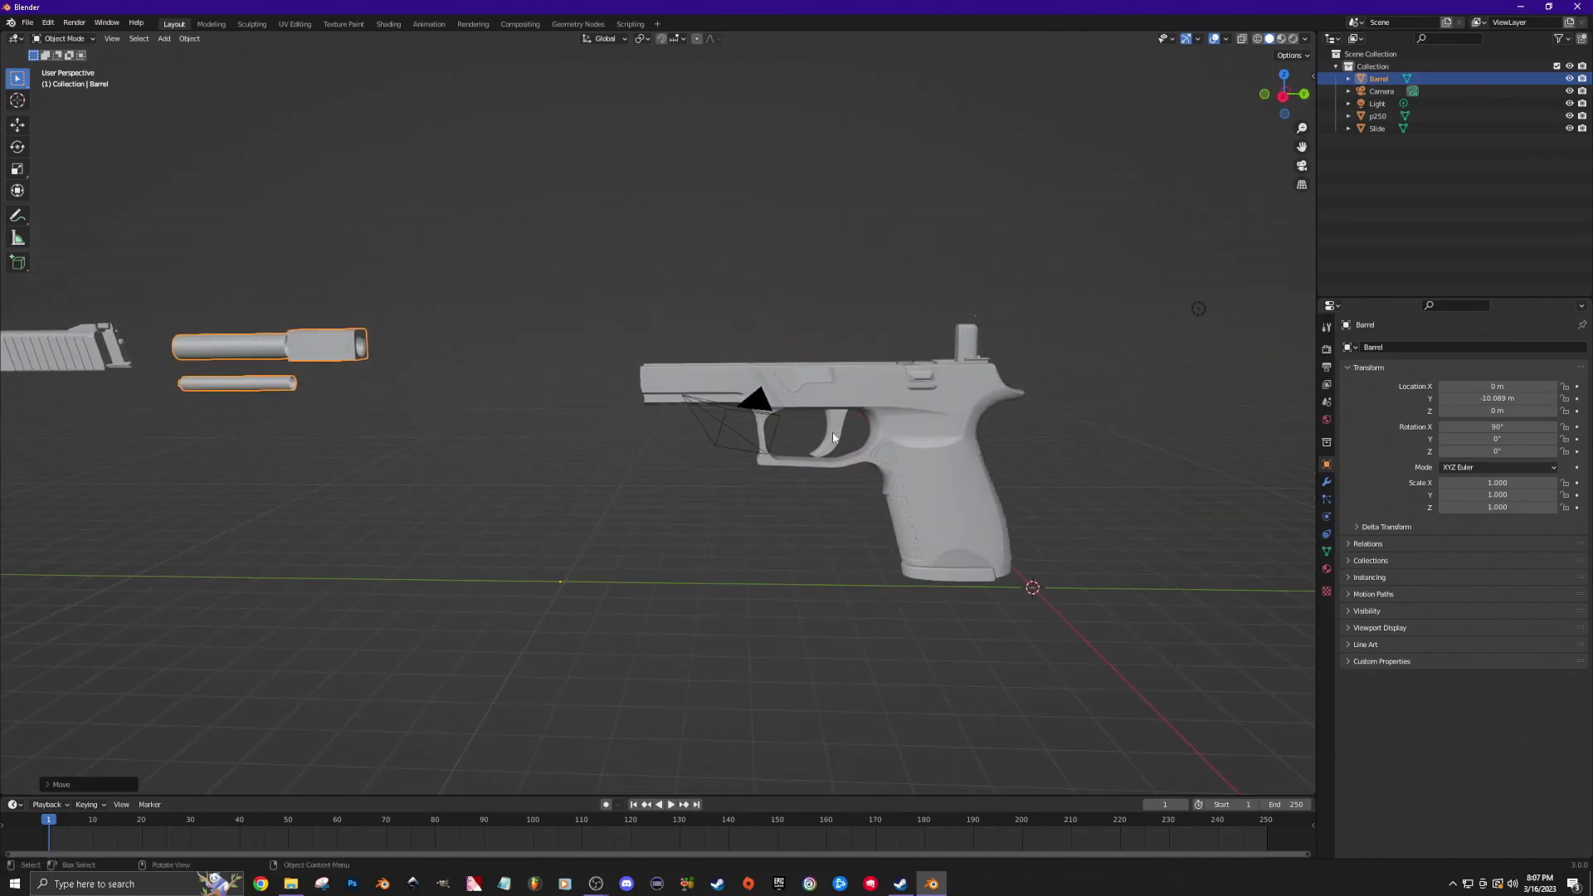
left_click(891, 397)
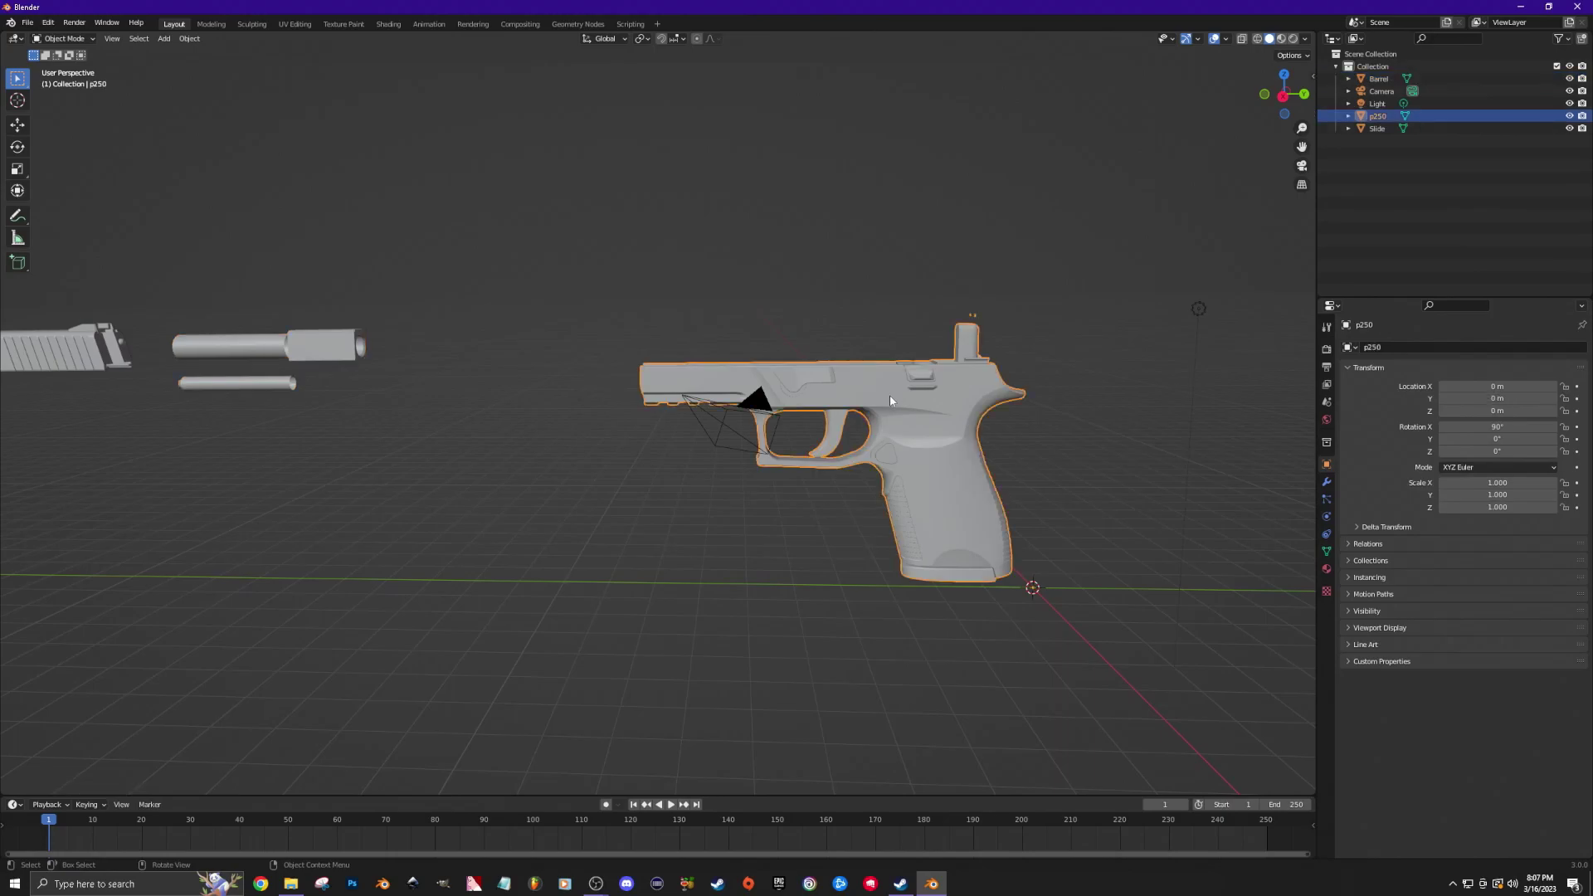
key("Tab")
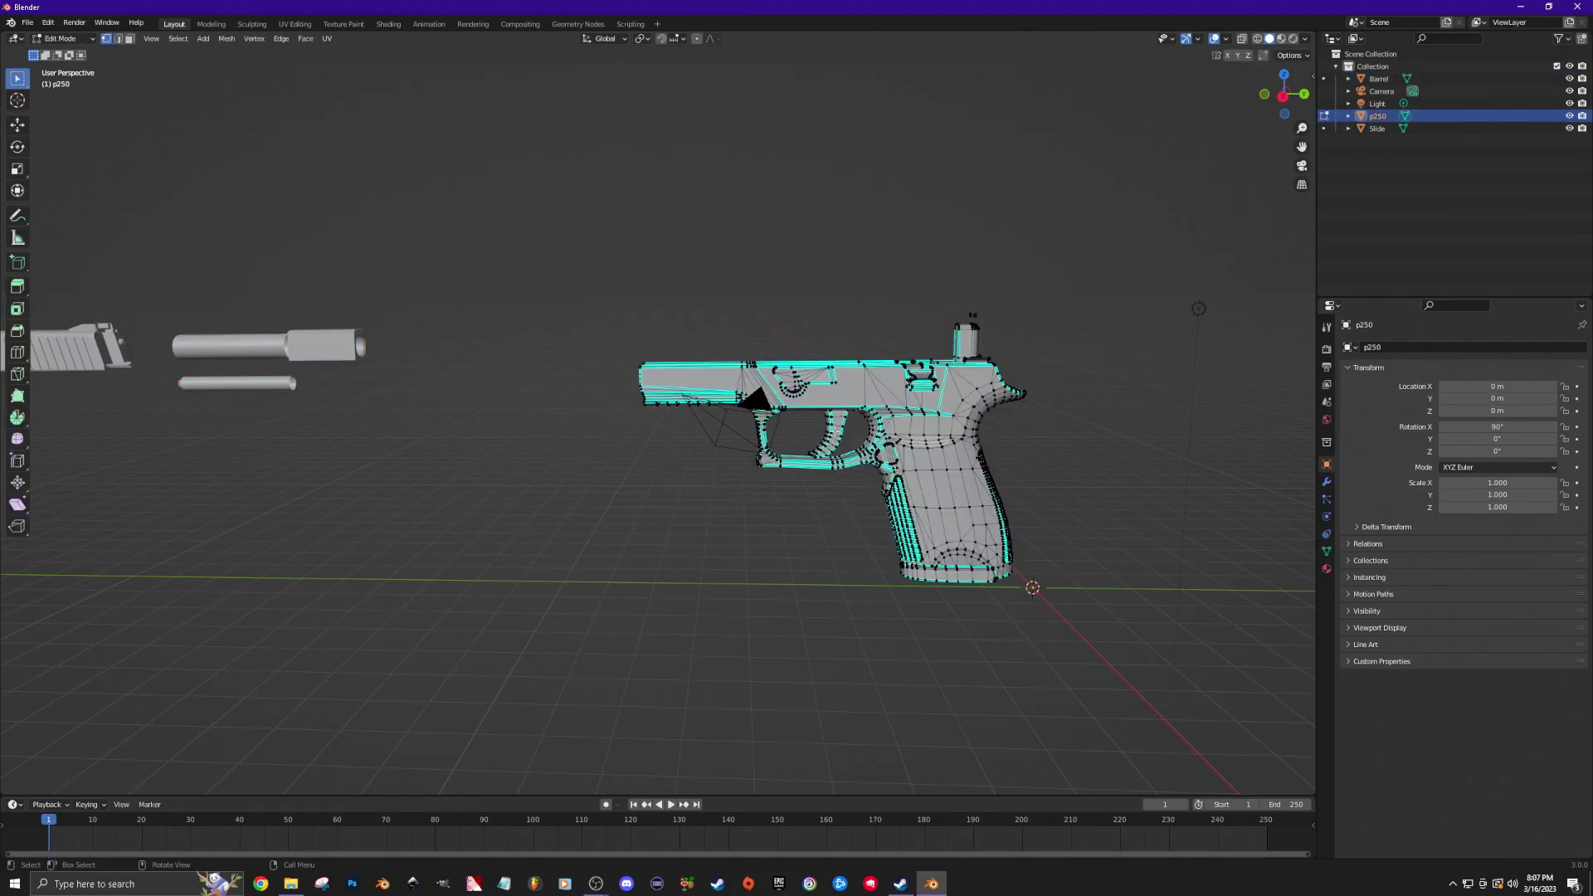
key("l")
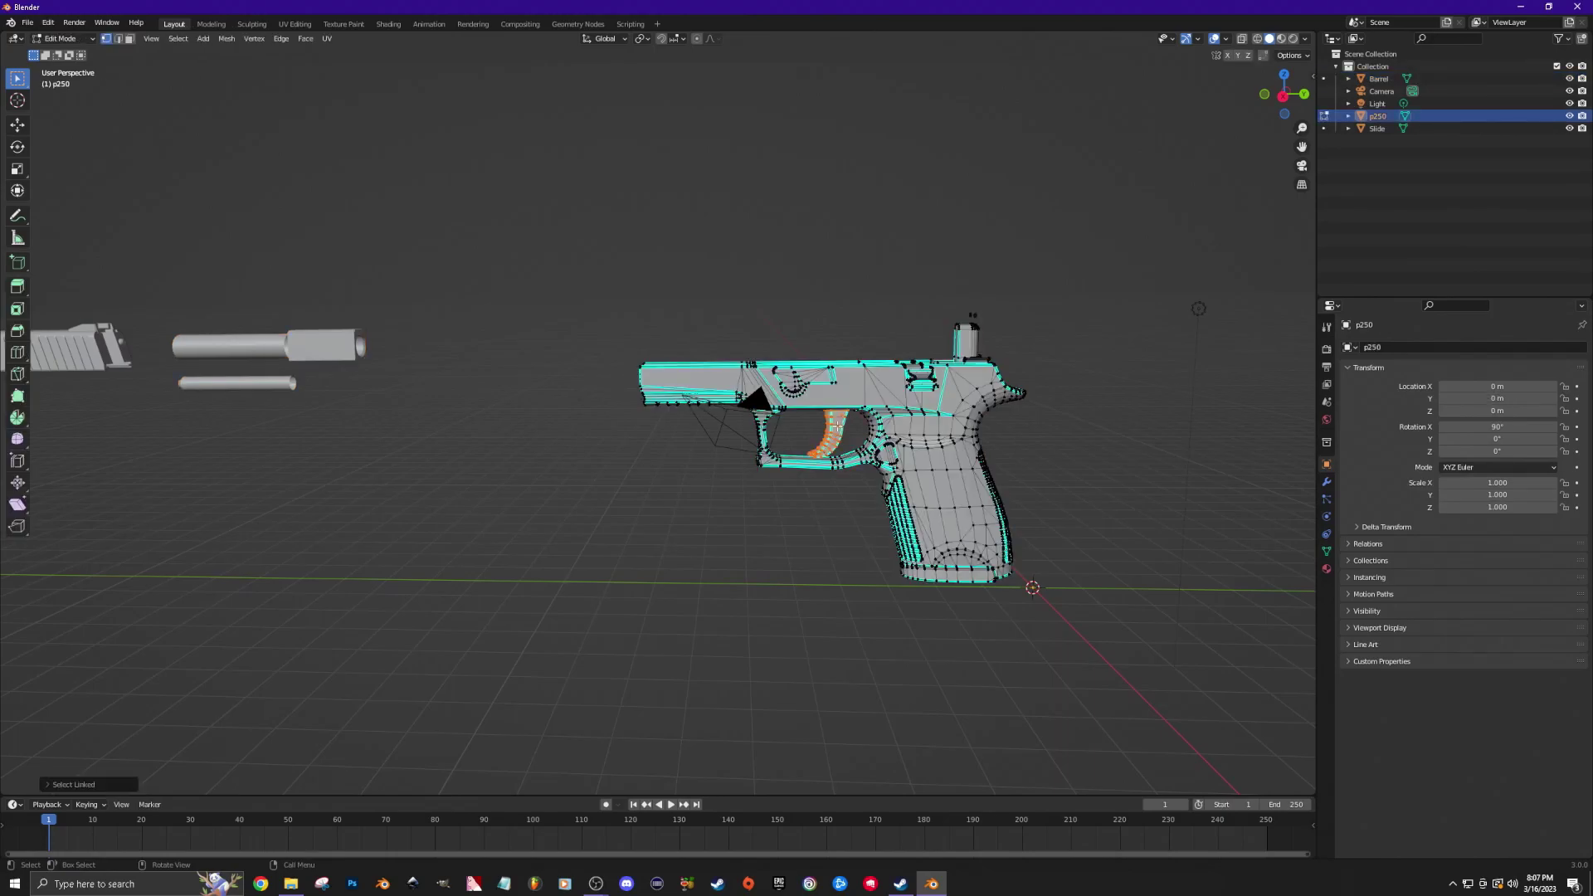
key("p")
left_click(817, 432)
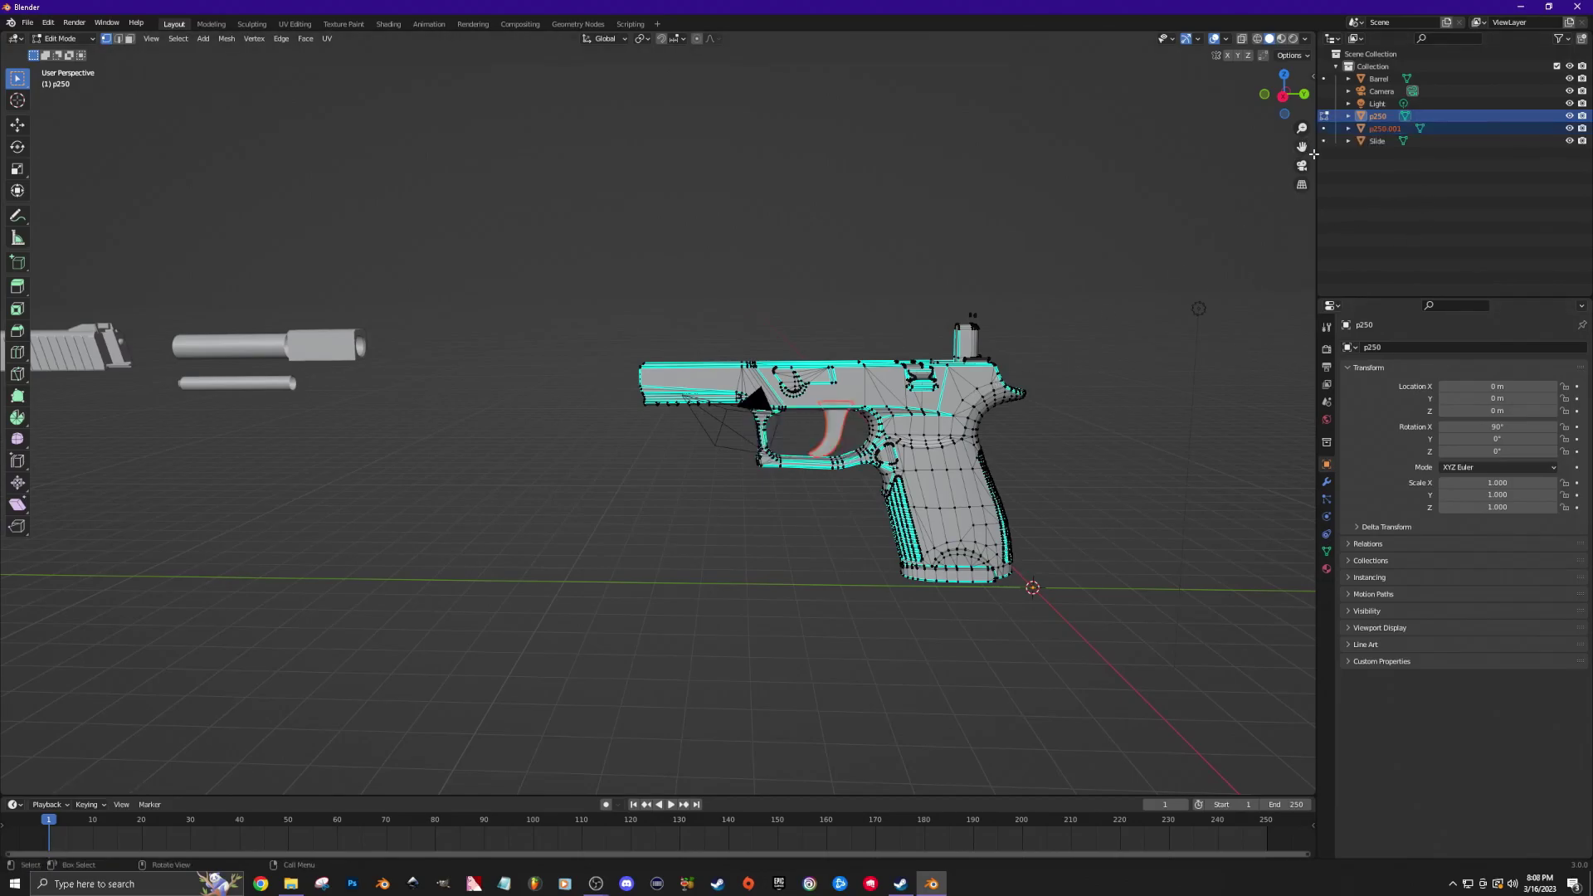
Rename the separated trigger object as Trigger.
double_click(1384, 129)
type("Trigg")
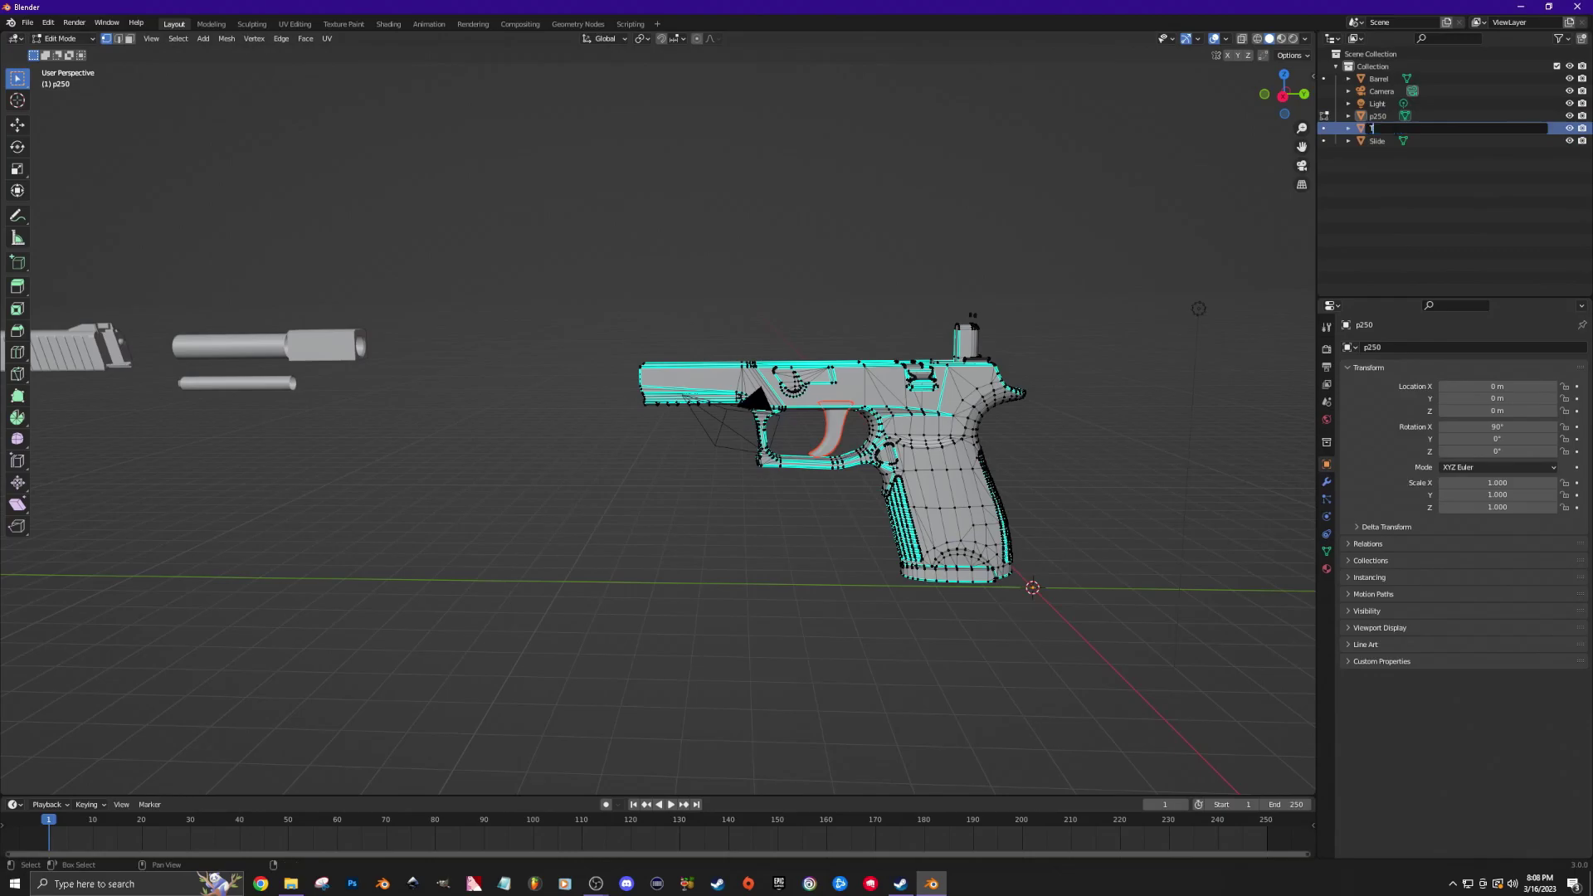
key("Return")
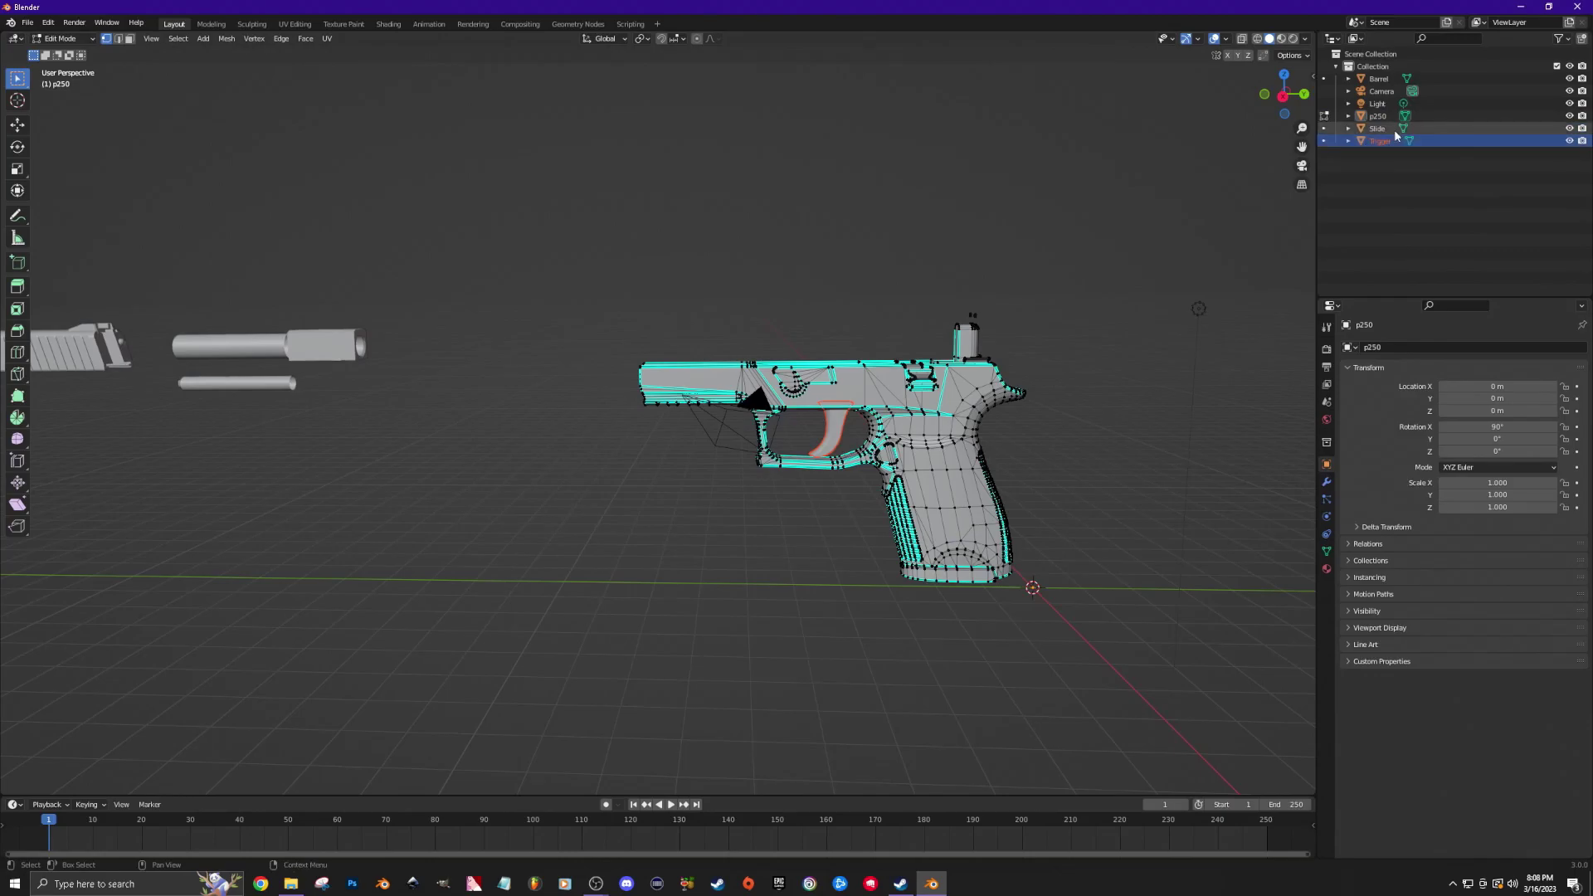
Return to Object Mode and move the Trigger about 7.3 m along negative Y, between the Barrel and the frame.
key("Tab")
left_click(835, 437)
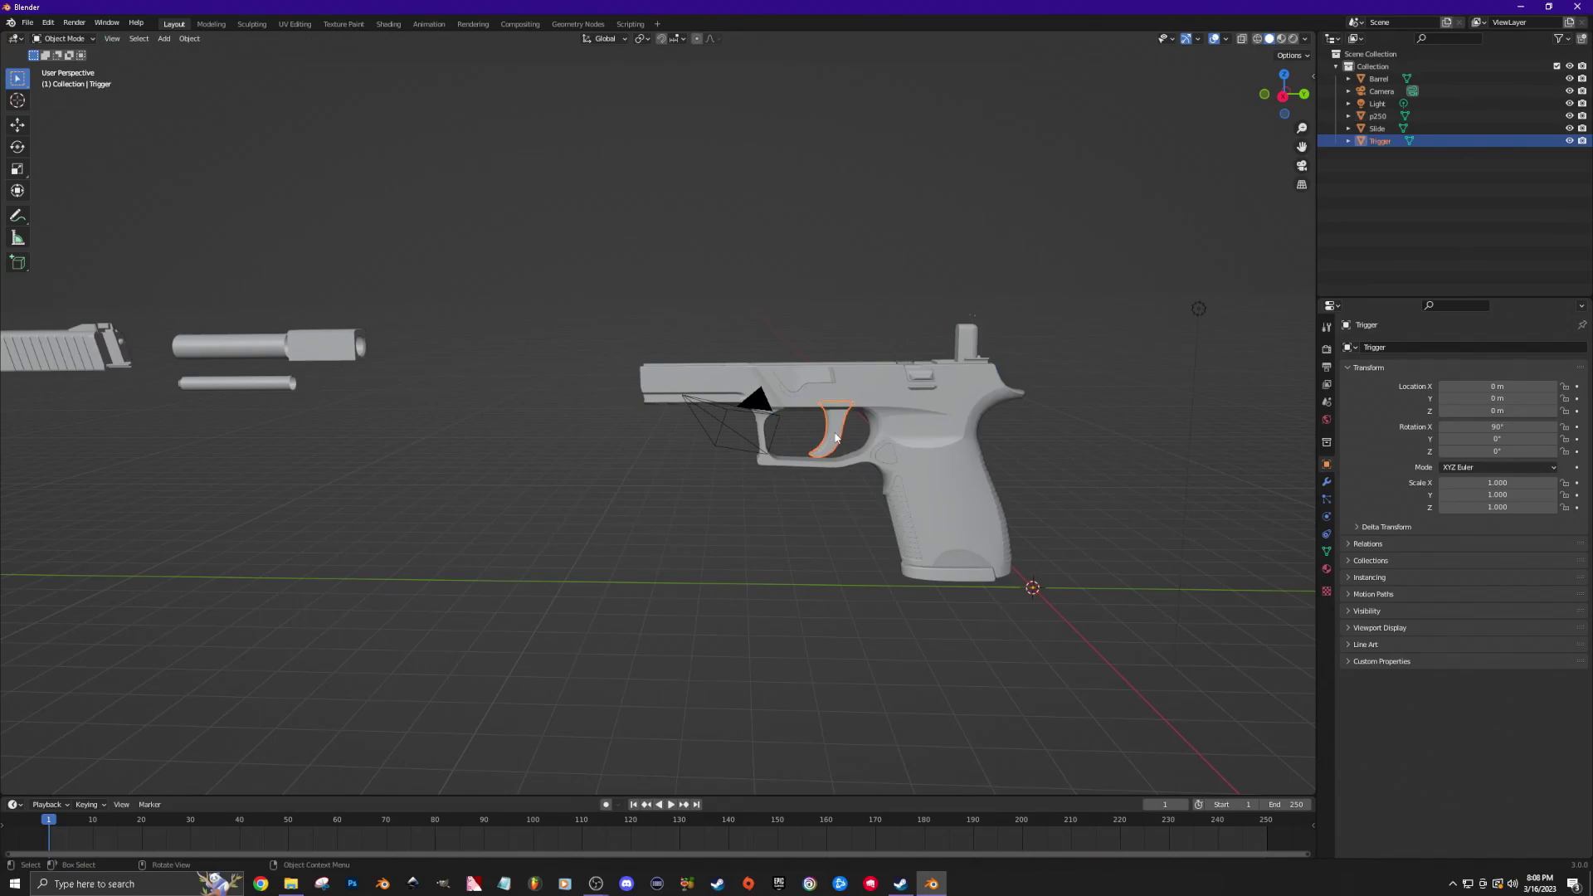
key("g")
key("y")
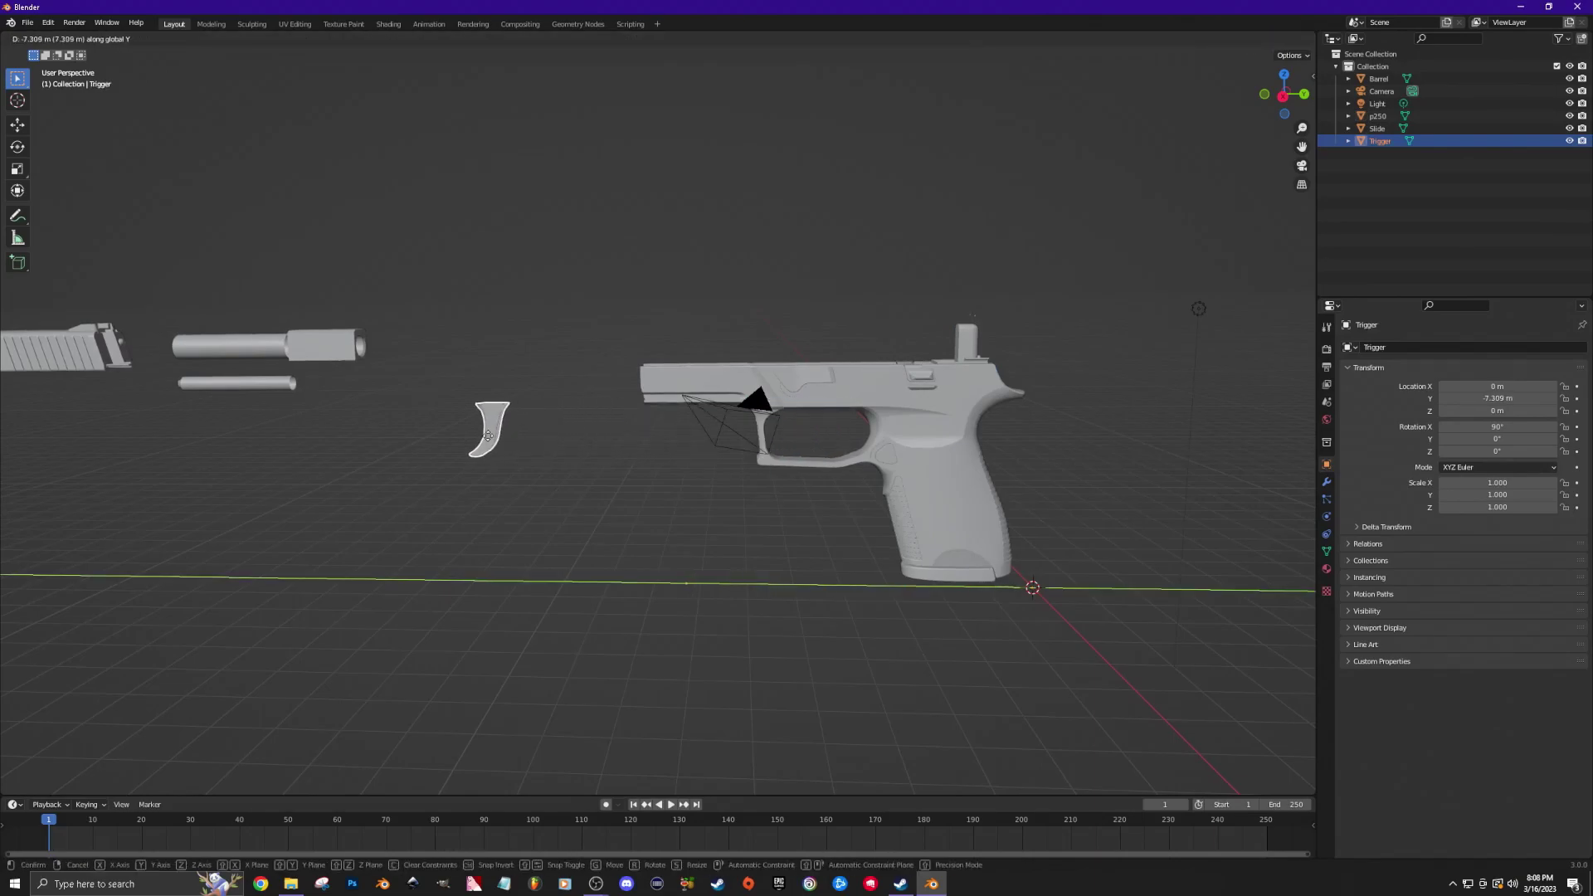
left_click(489, 436)
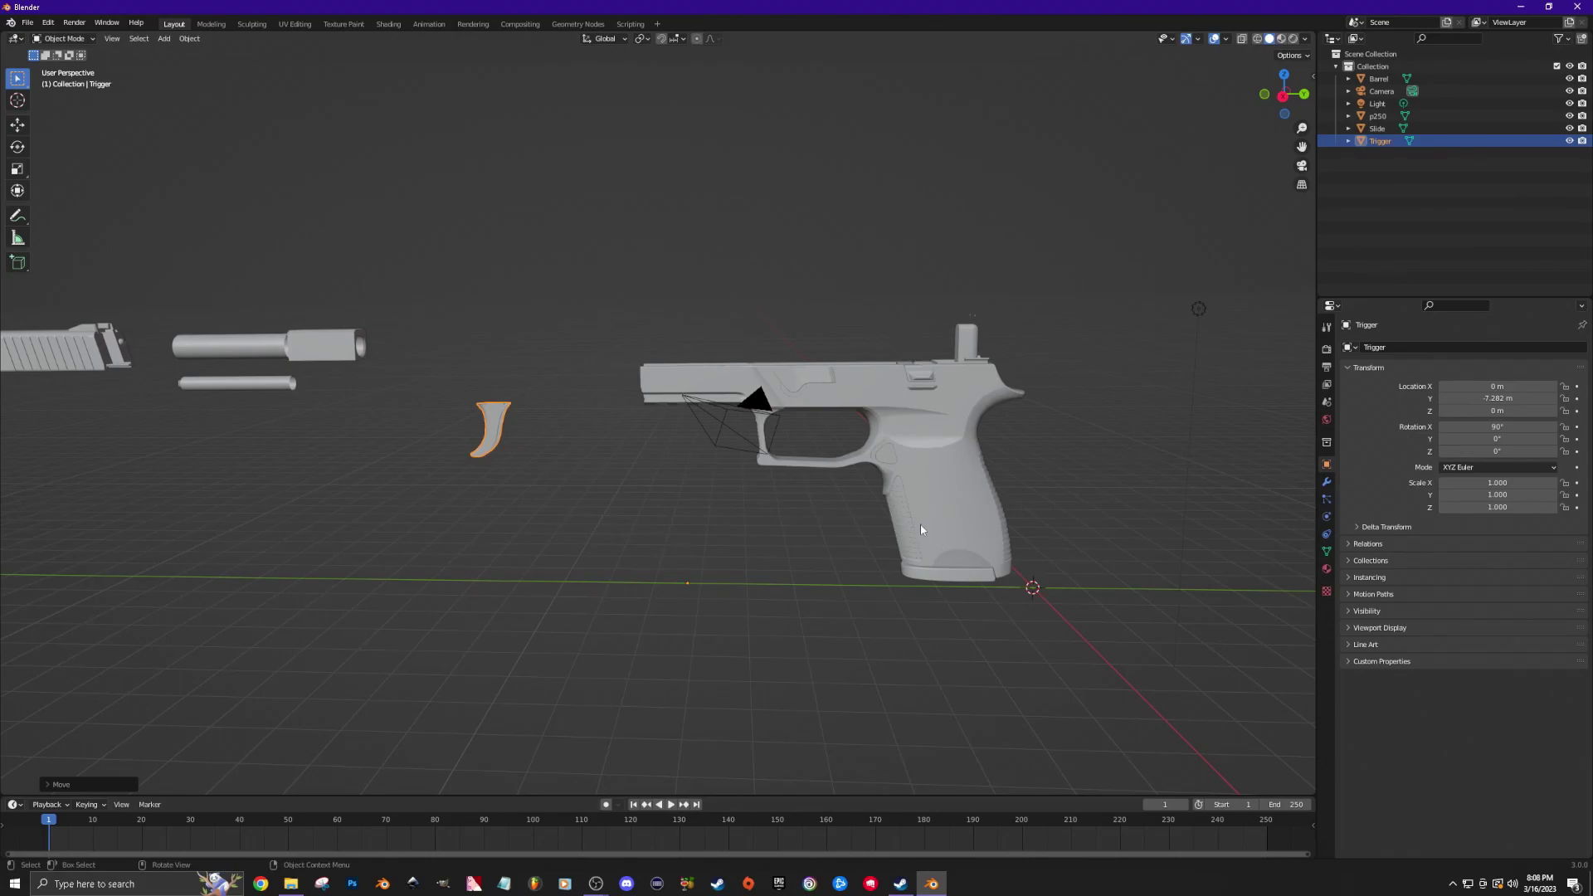
Select the linked mesh of the magazine body inside the p250 grip and separate it into its own object.
middle_click_drag(1148, 599, 1091, 654)
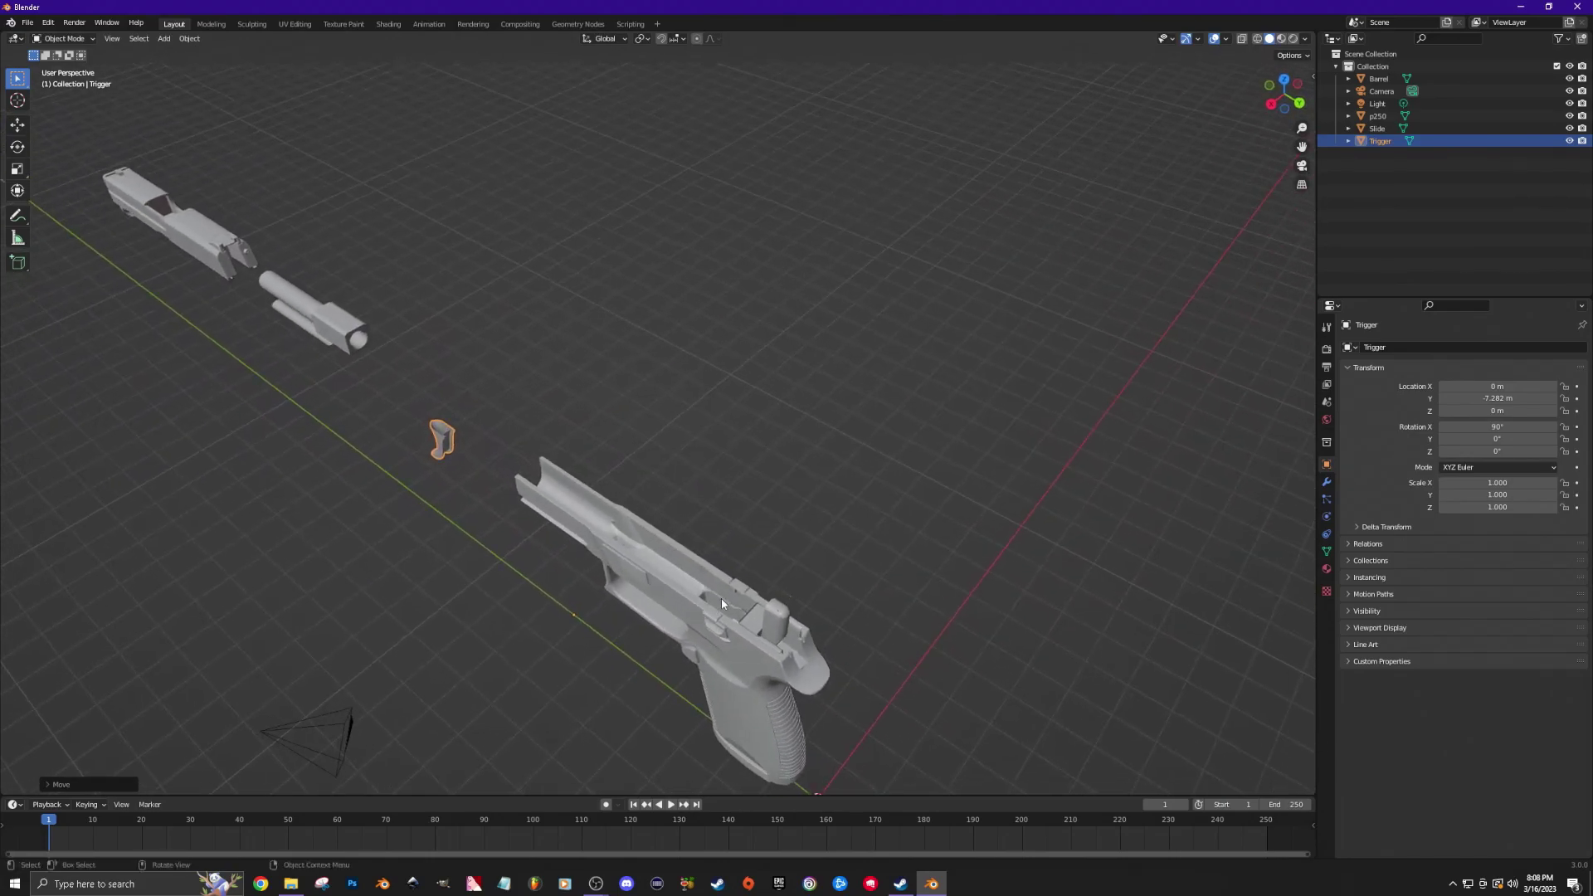
middle_click_drag(753, 626, 842, 573)
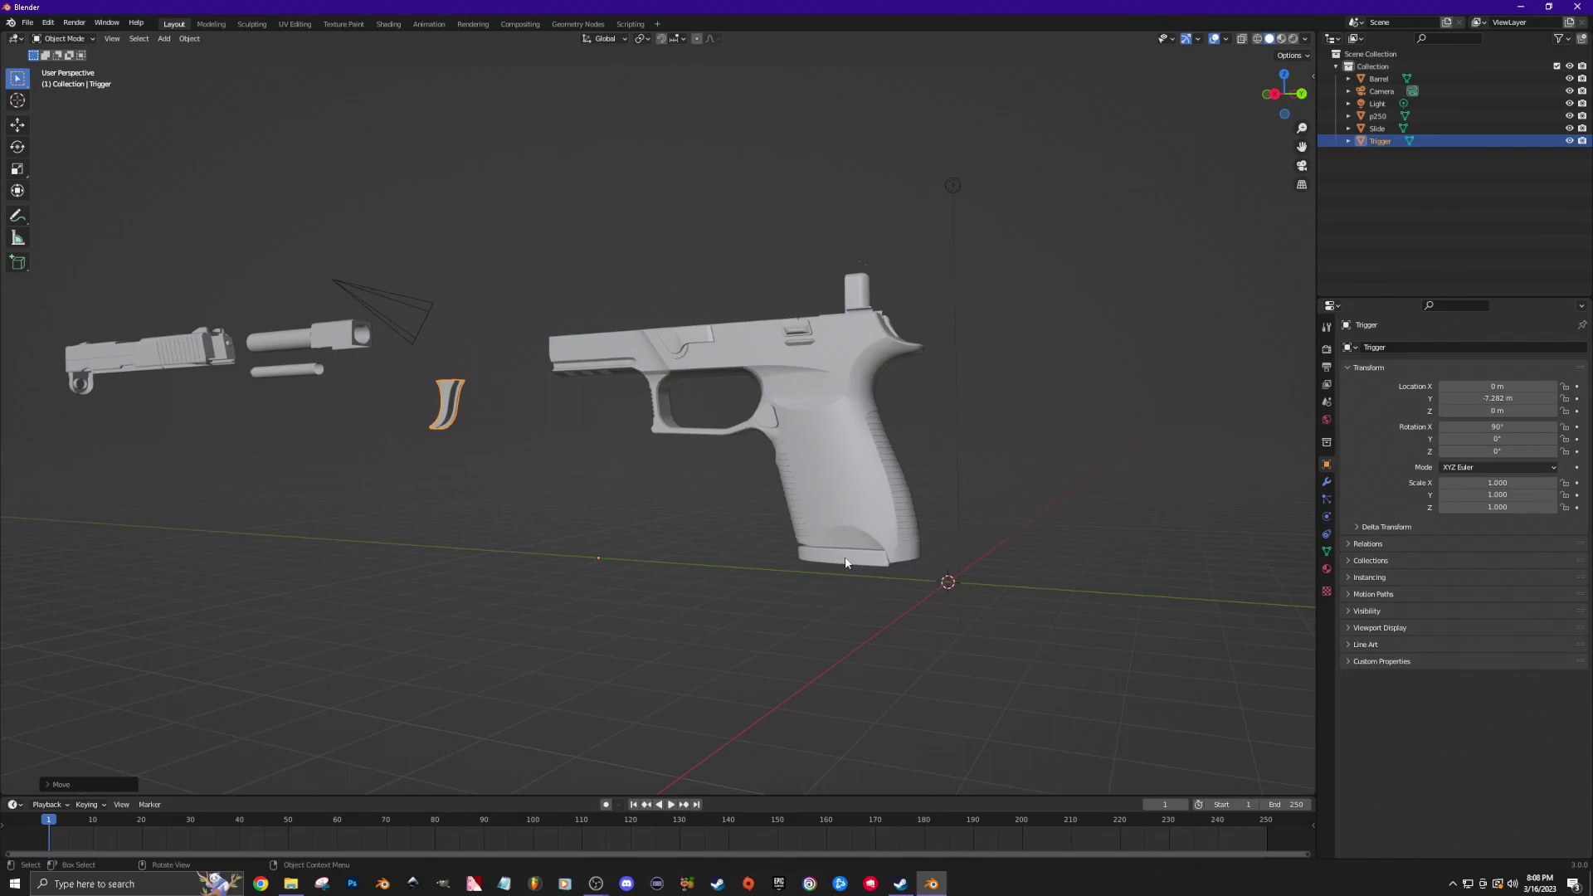
middle_click_drag(997, 489, 980, 556)
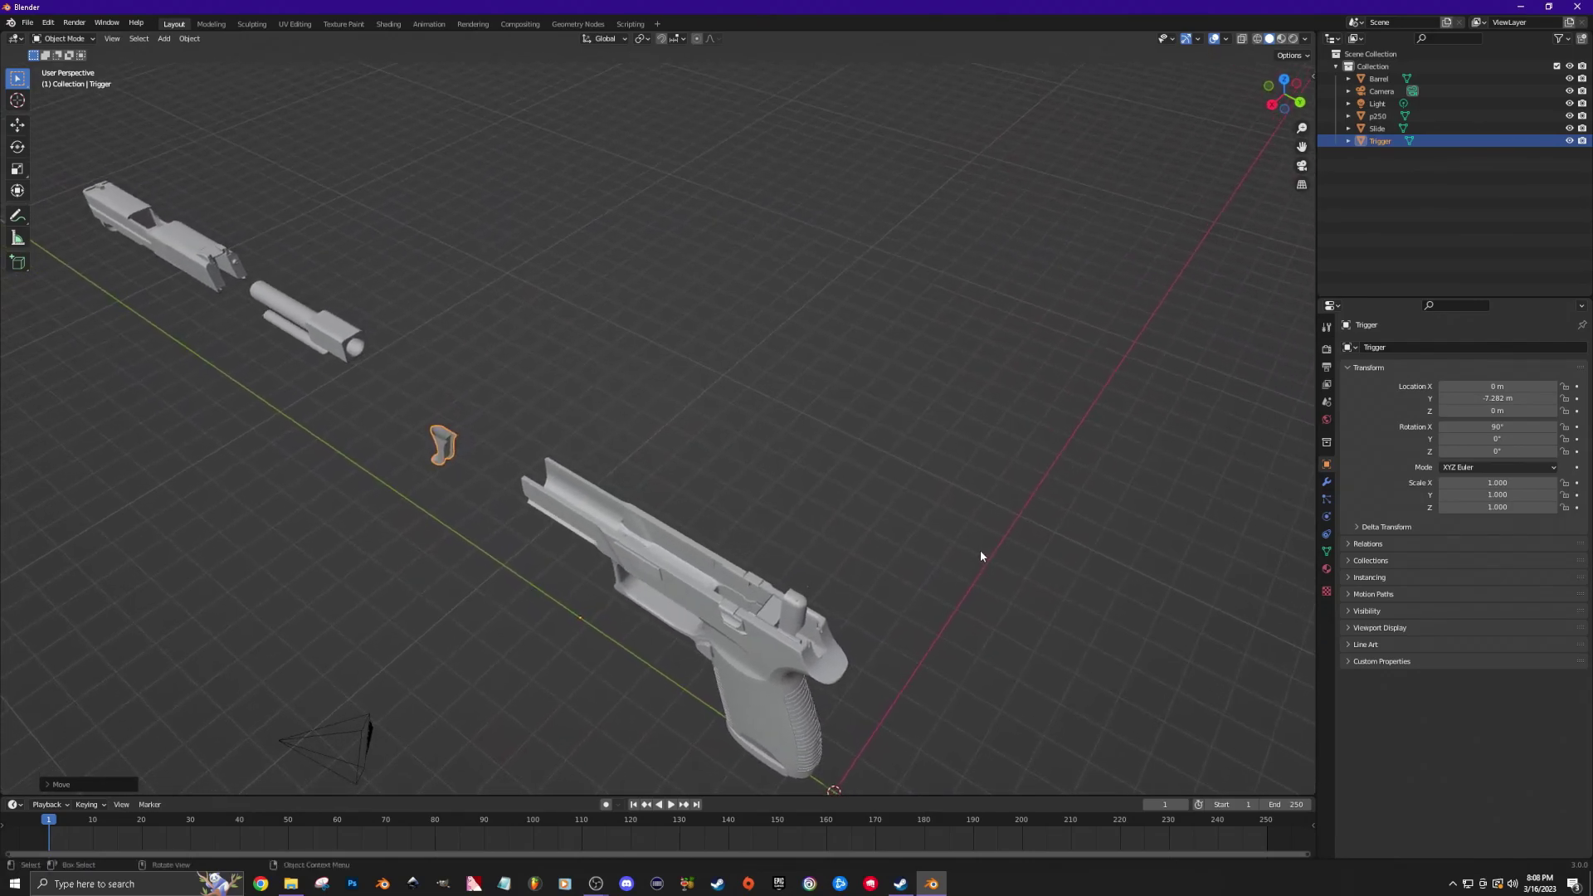
left_click(731, 599)
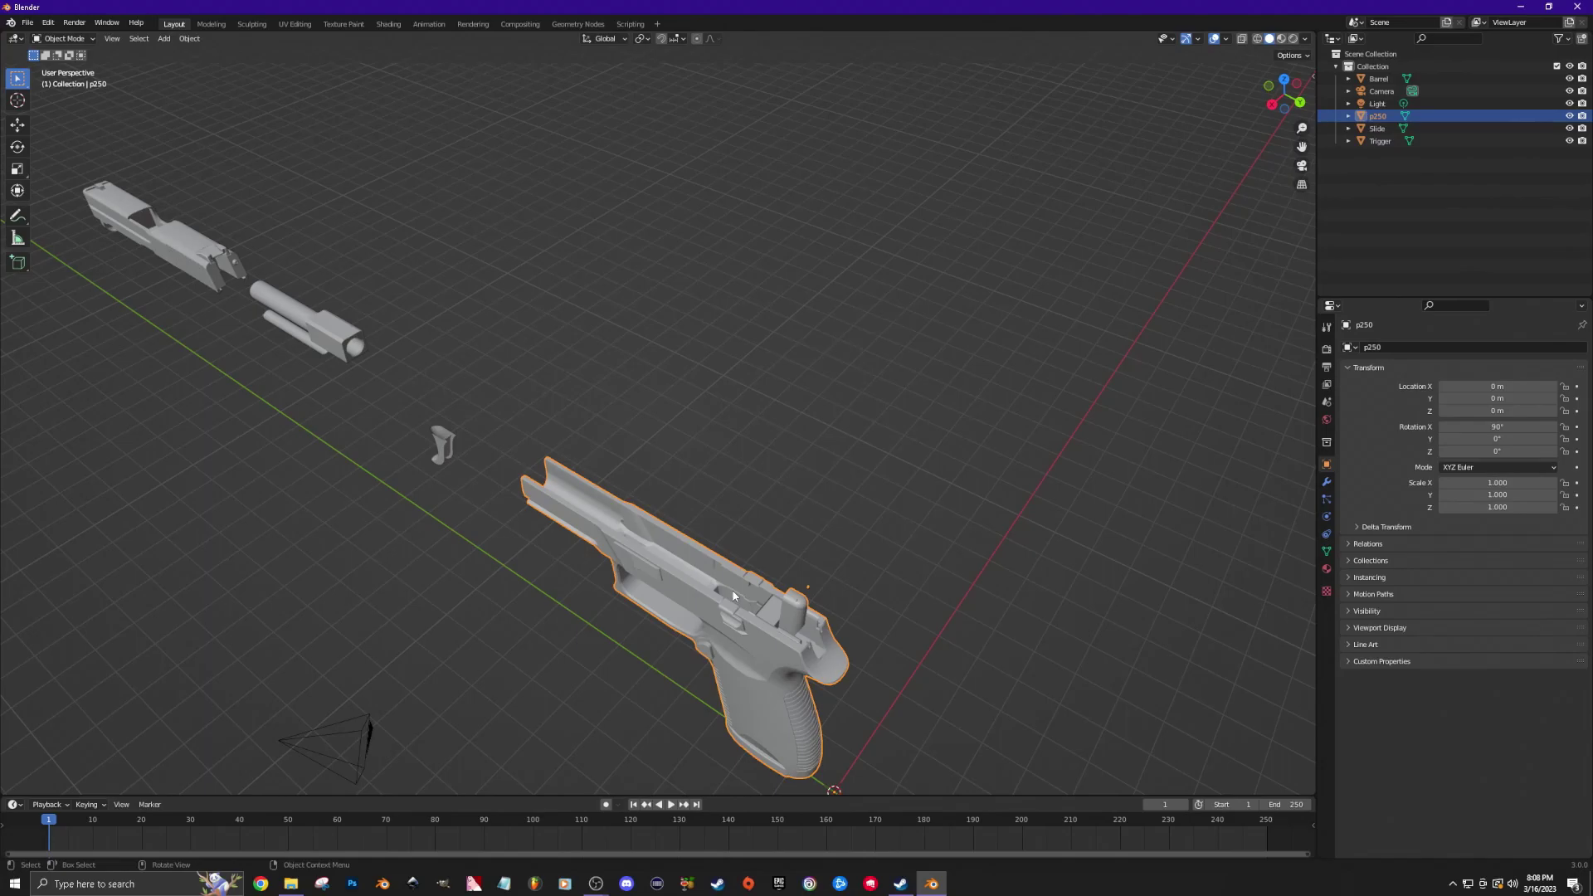
key("Tab")
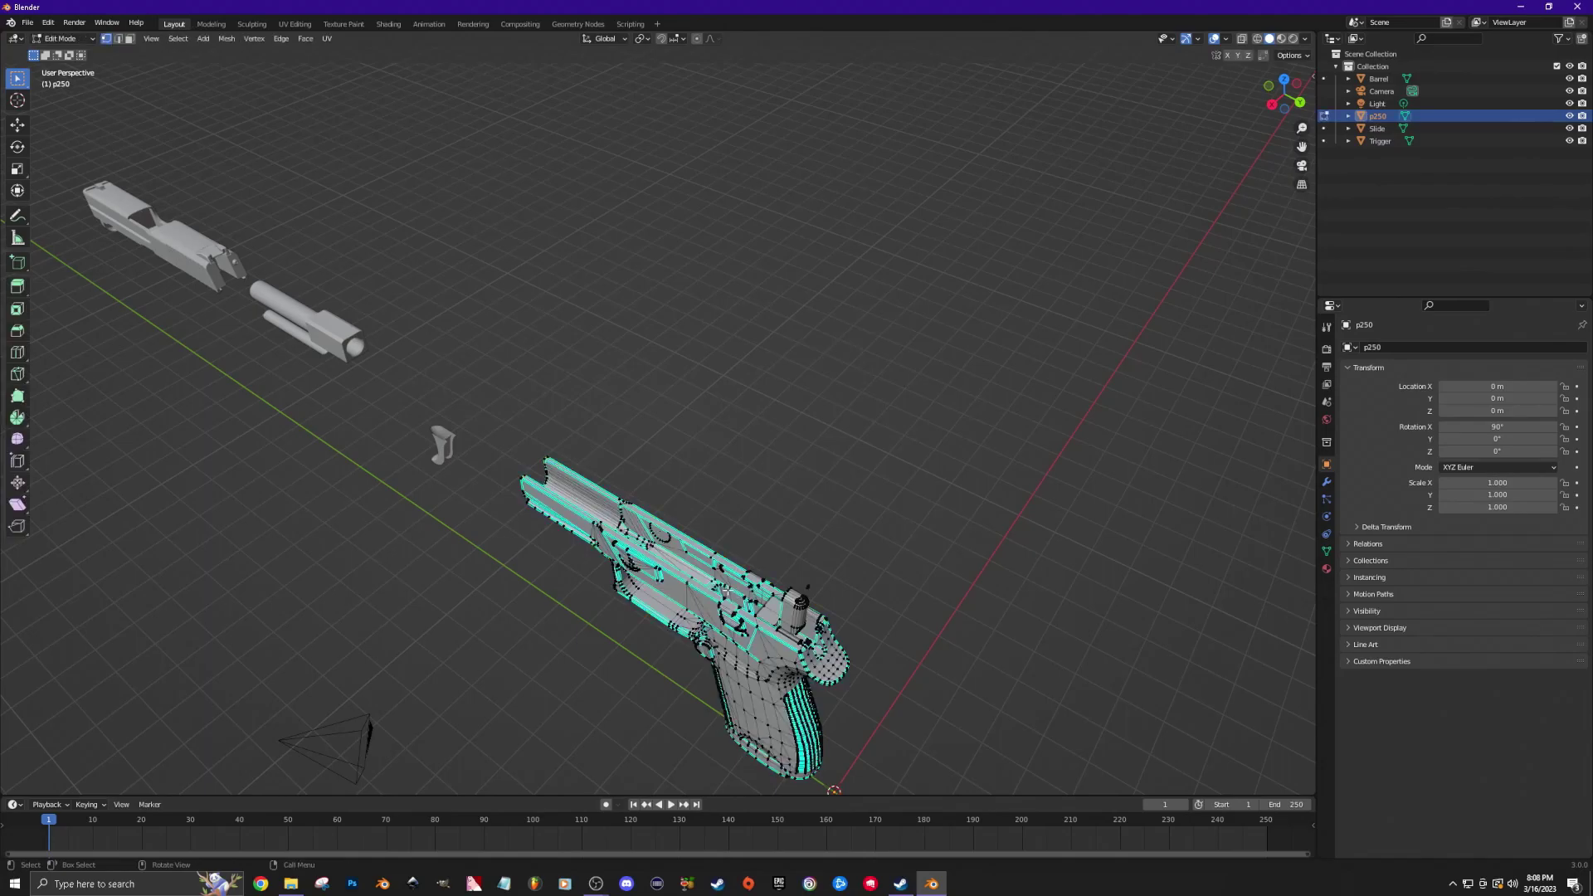
key("l")
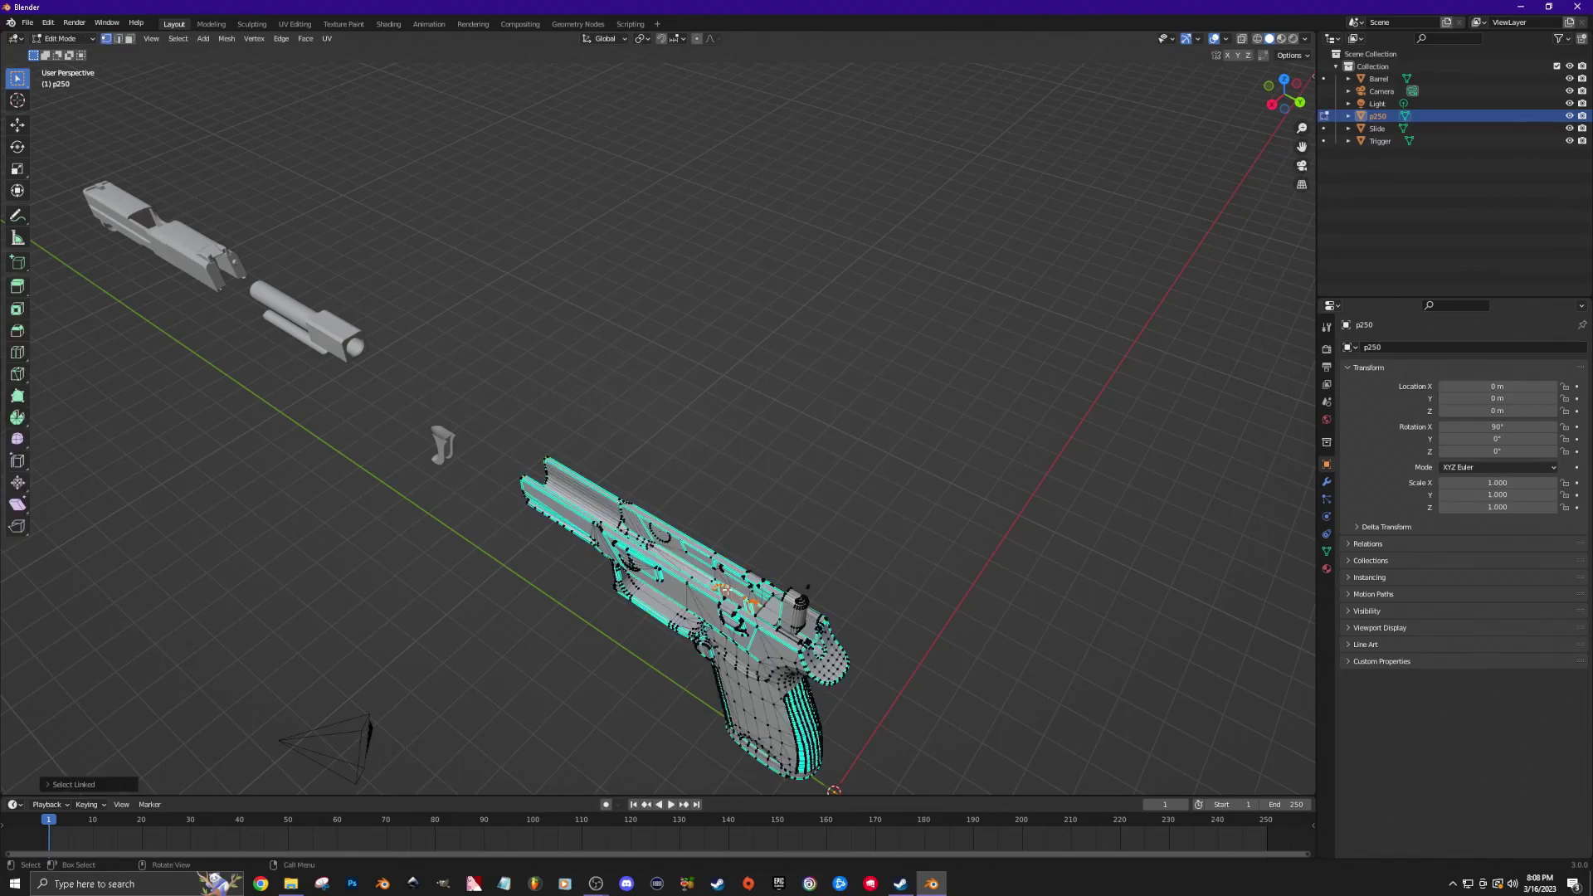
key("p")
left_click(722, 585)
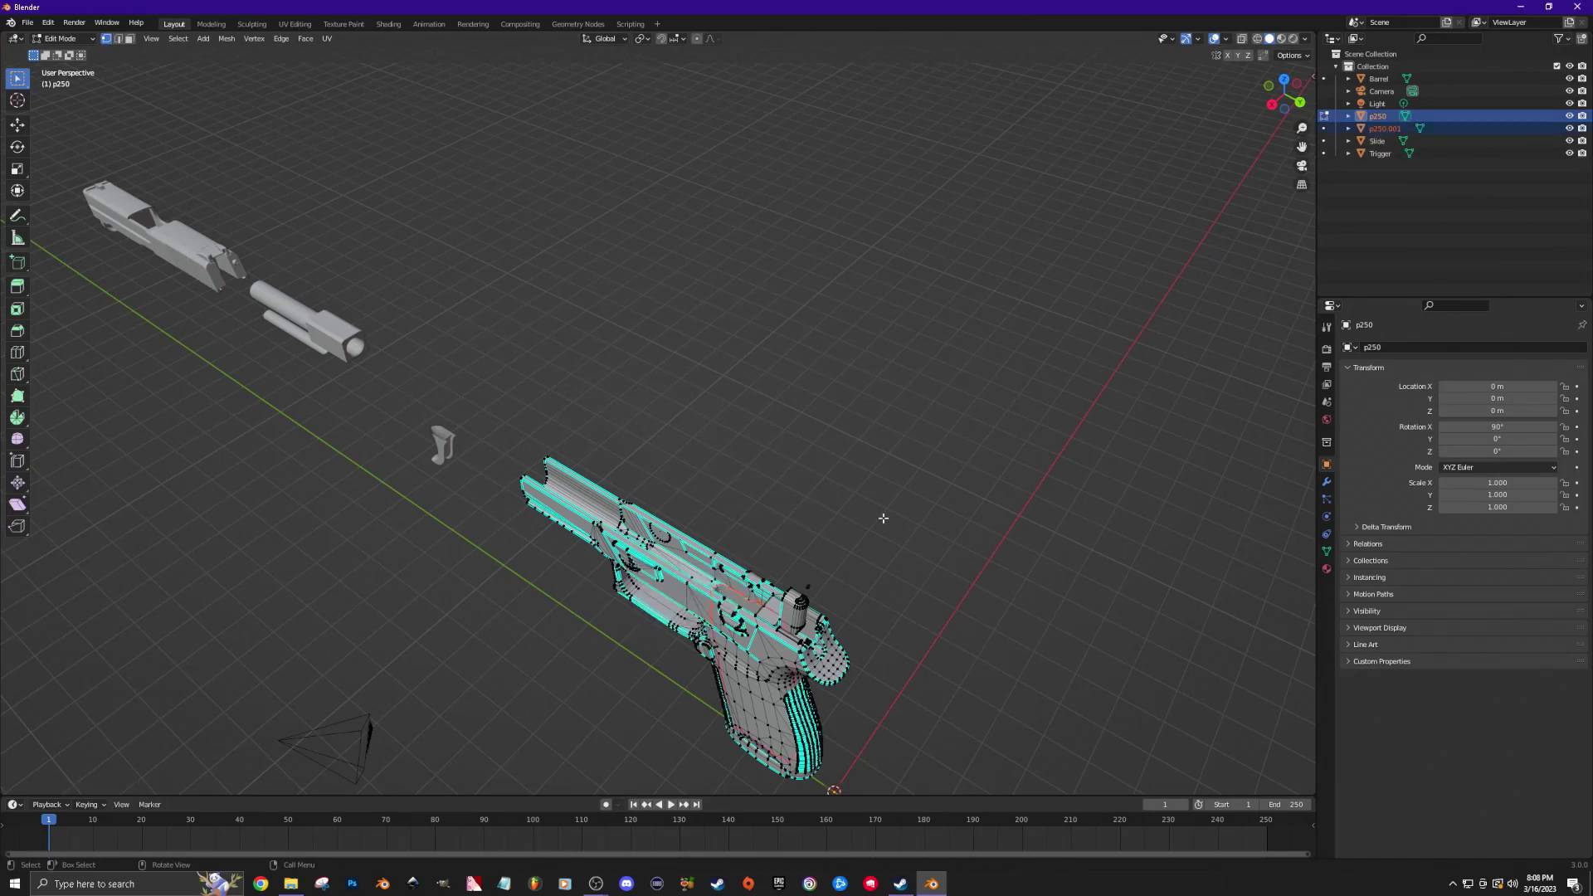
Rename the separated magazine body as Top Mag.
double_click(1384, 128)
type("Top Mag")
key("Return")
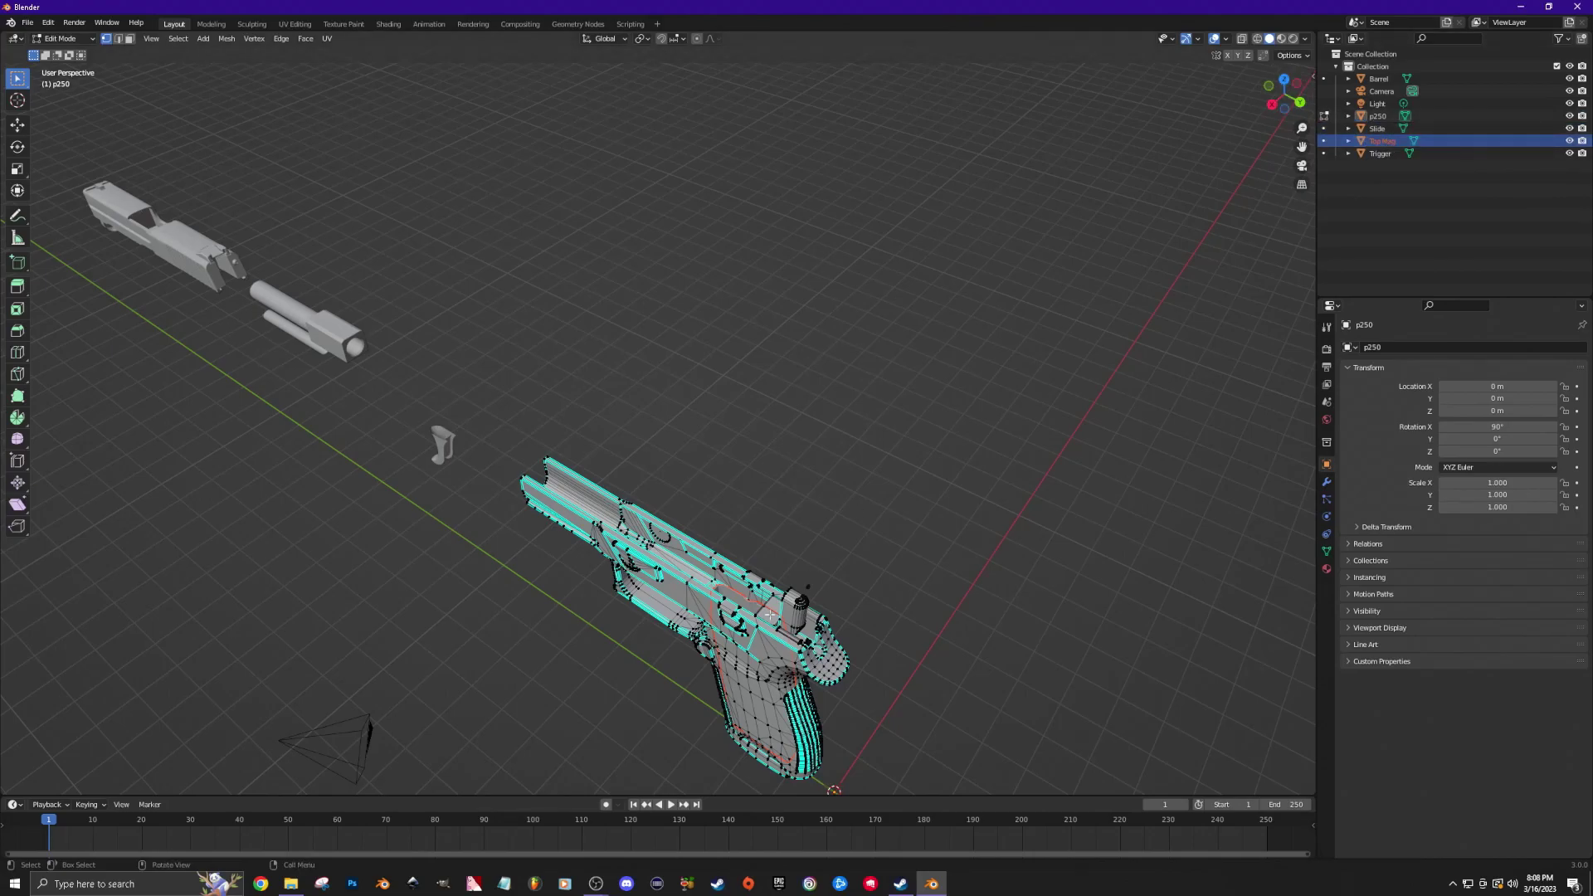
Return to Object Mode and move the Top Mag about 5.84 m along positive Y, clear of the grip.
key("Tab")
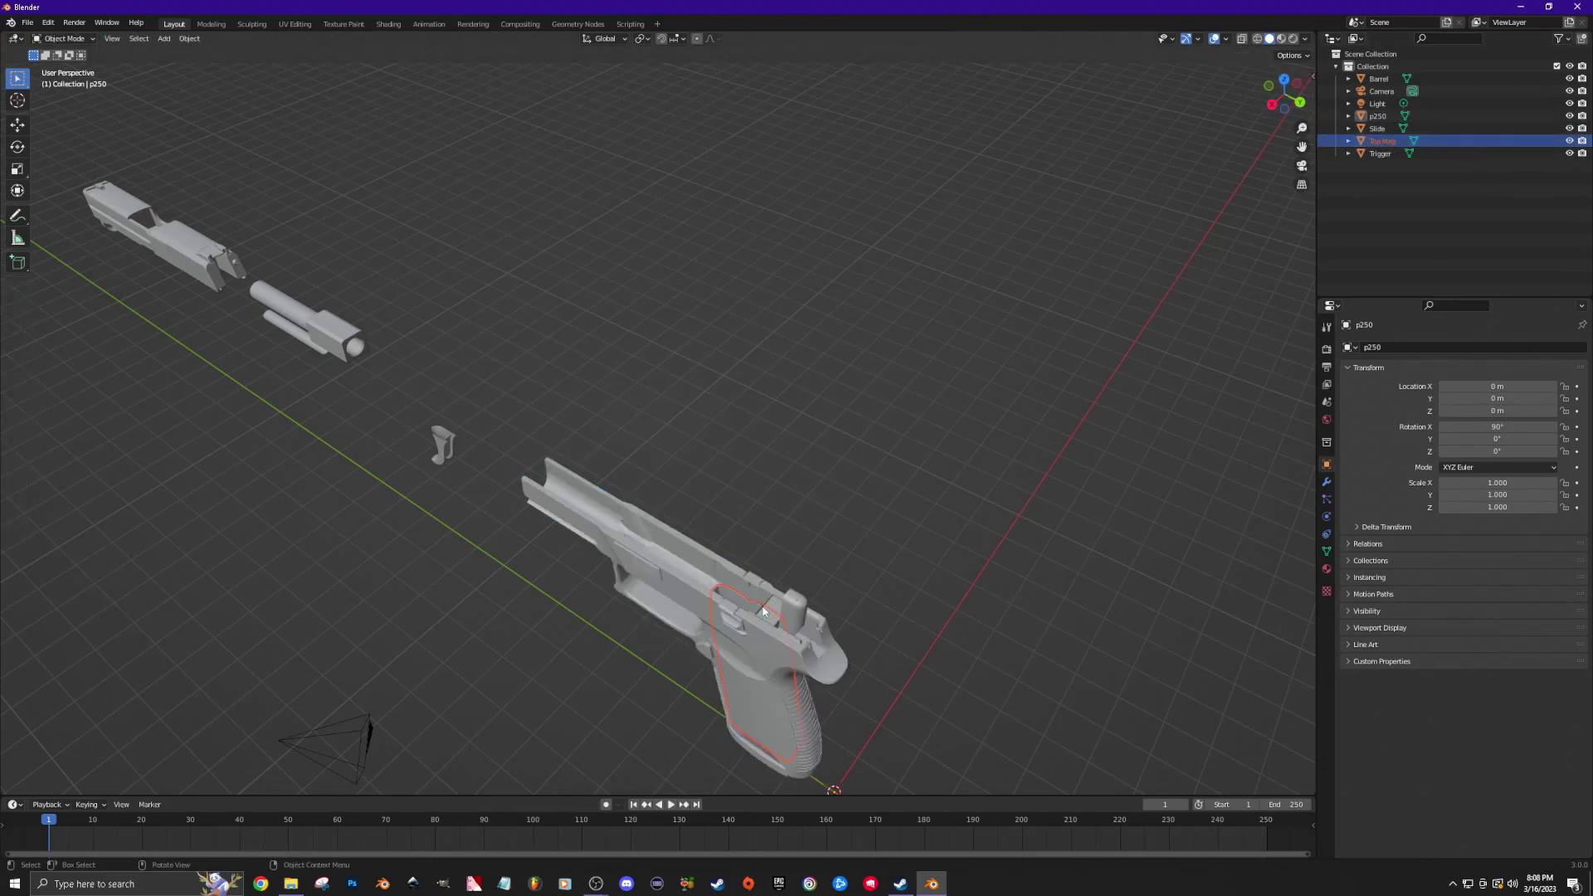
left_click(746, 607)
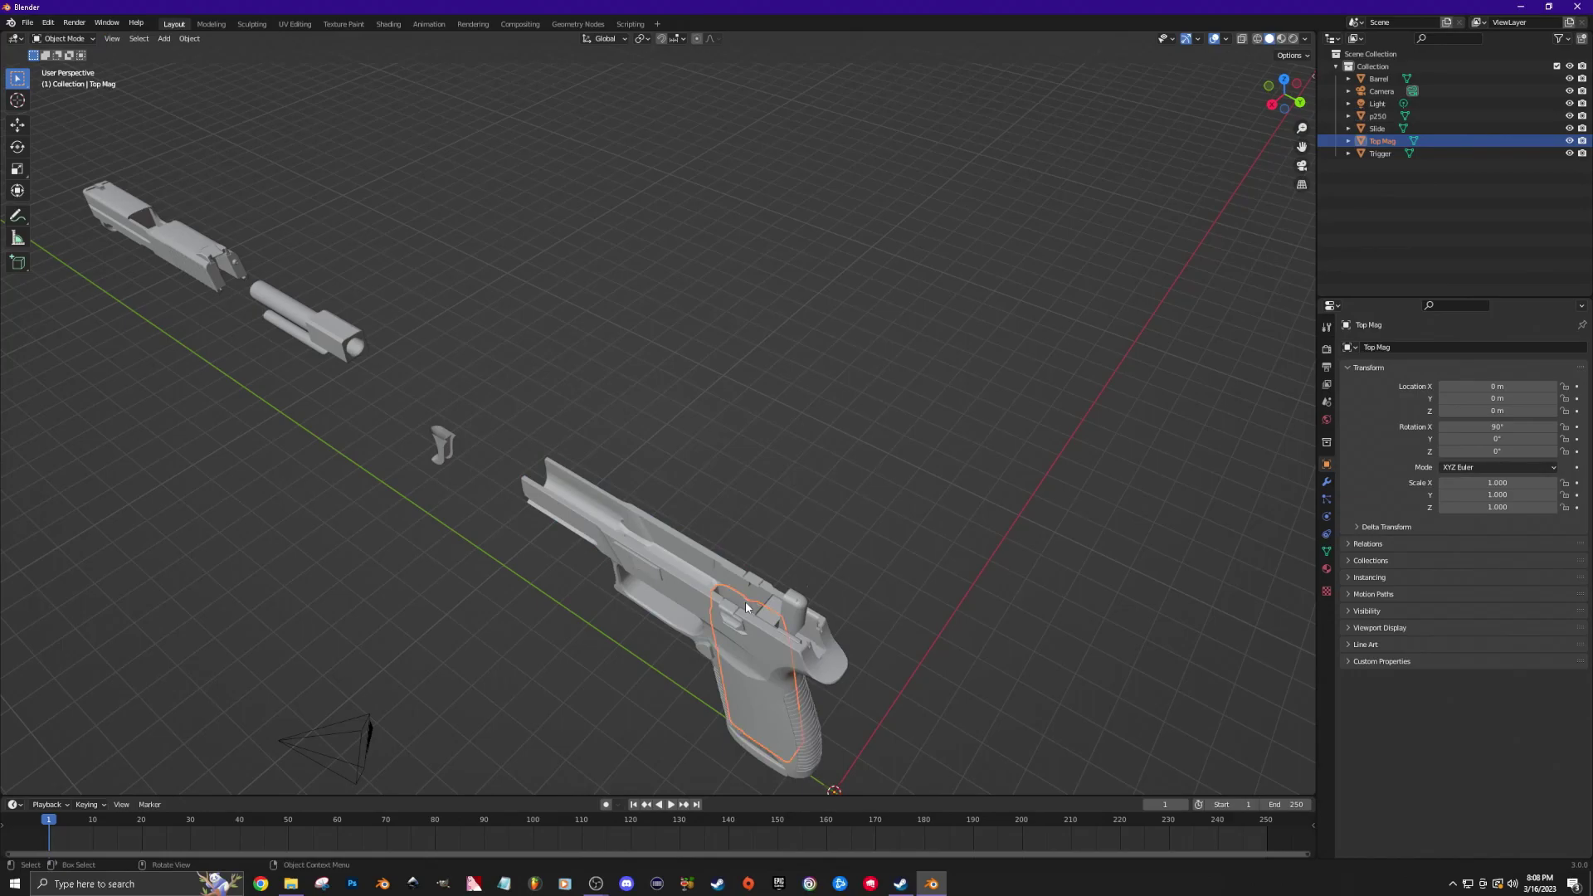
key("g")
key("y")
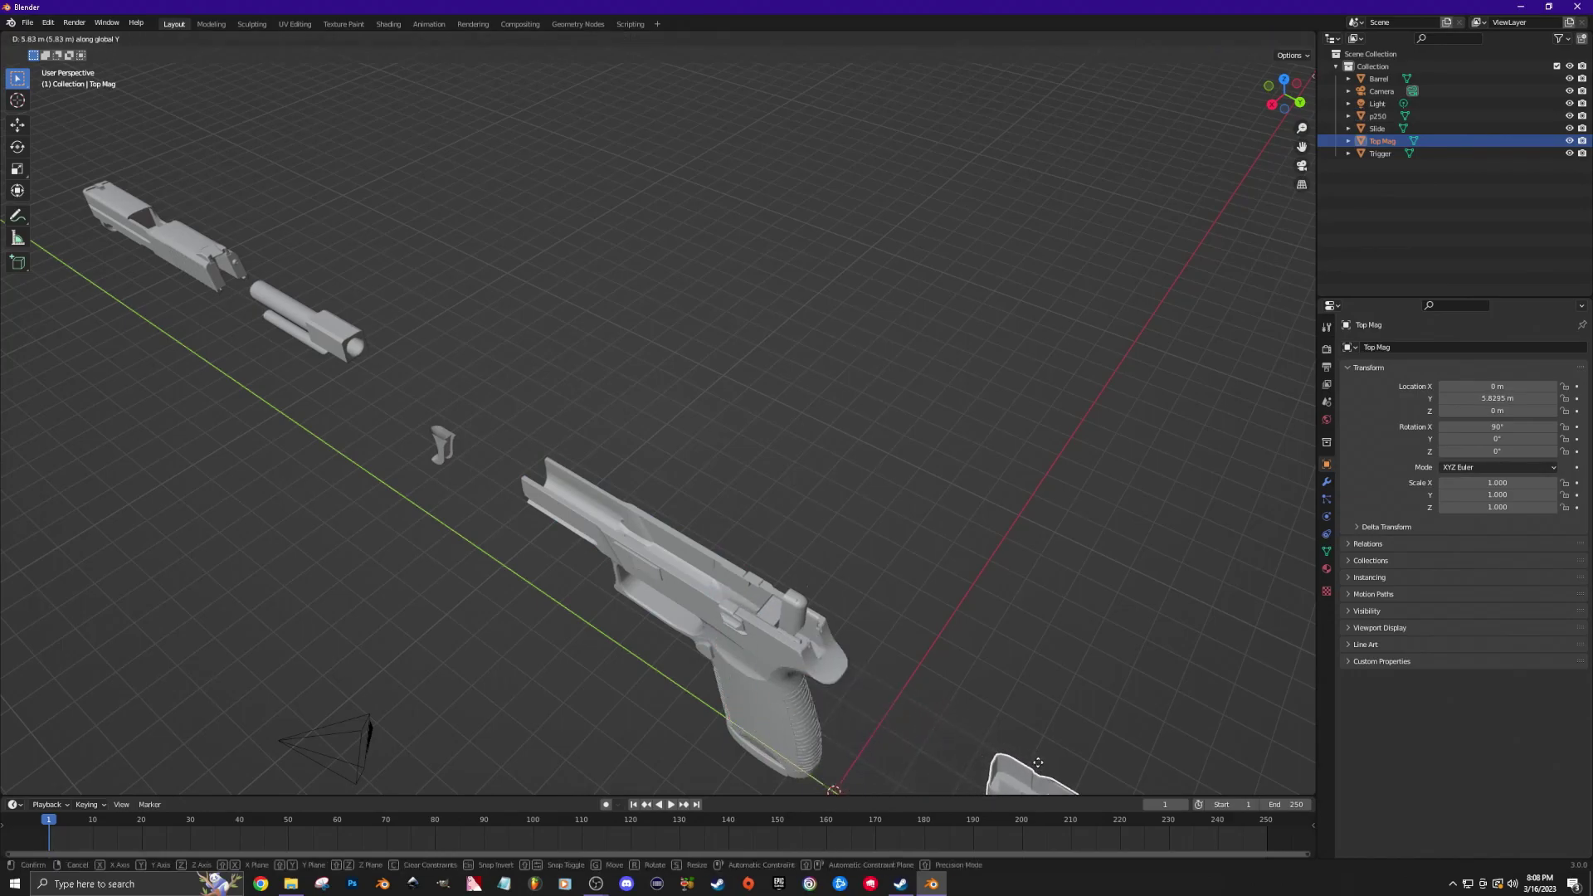
left_click(1039, 768)
middle_click_drag(844, 649, 904, 593)
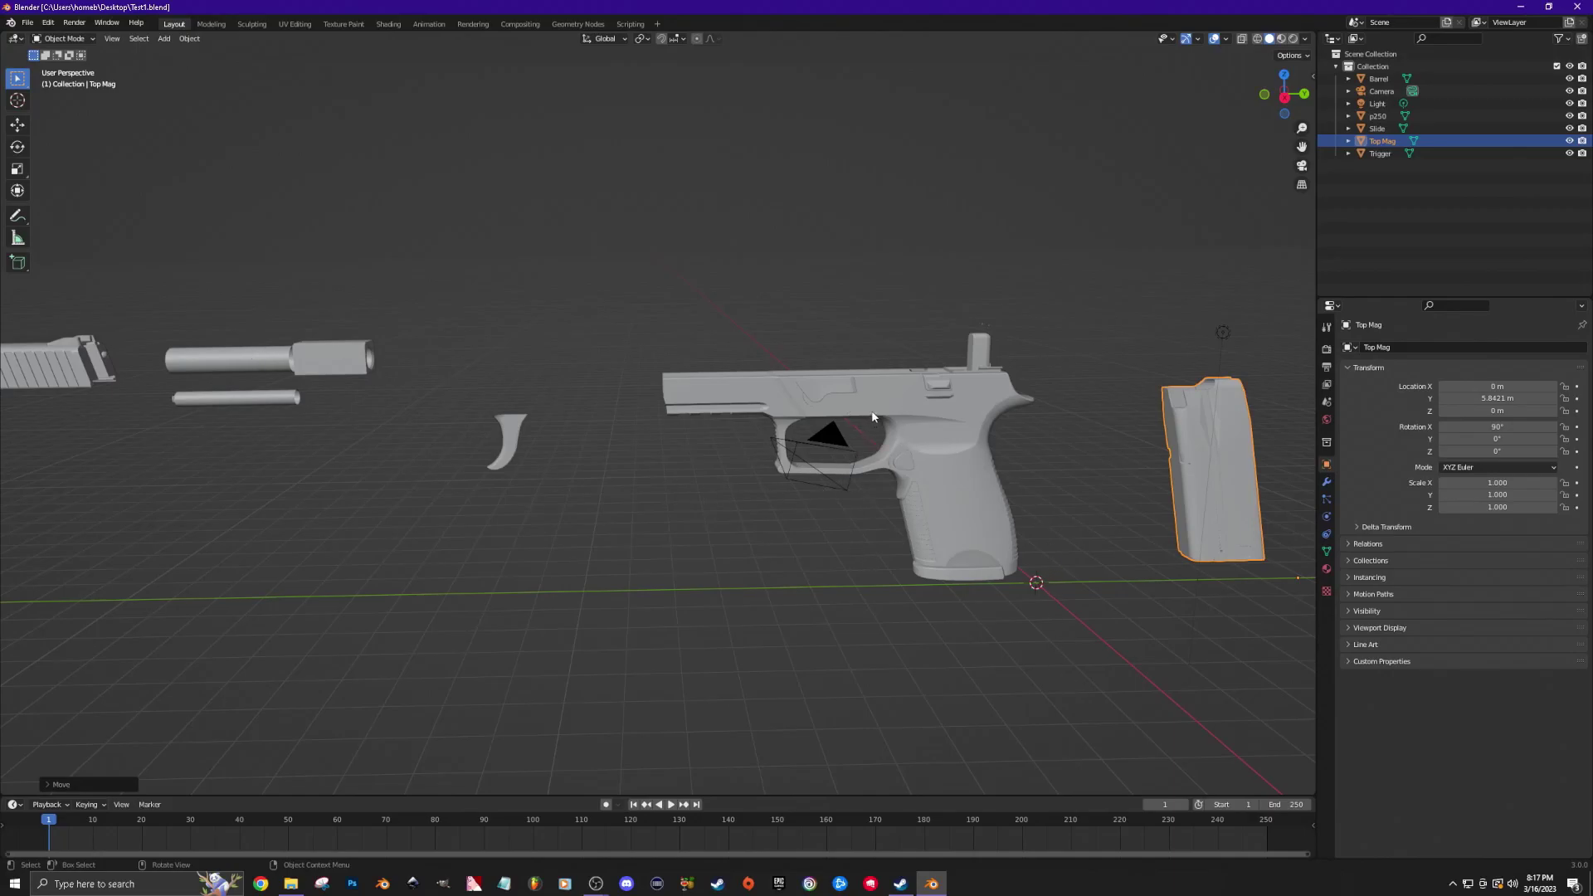
Switch to the Shading workspace and replace the p250 frame's Default OBJ material with a new one named Grip Material.
left_click(389, 25)
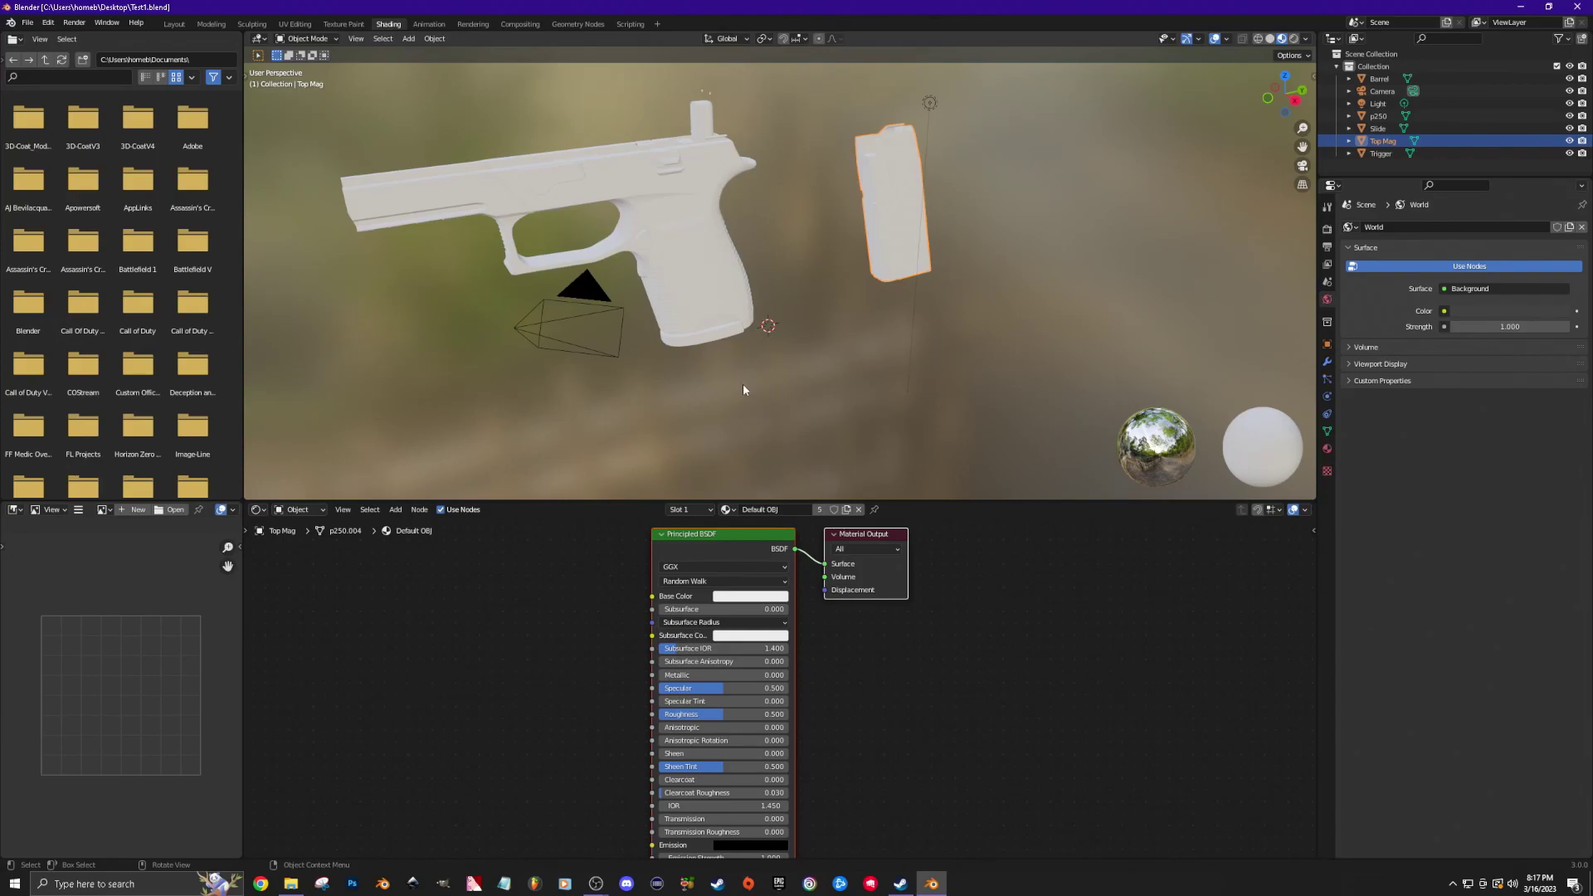
middle_click_drag(739, 389, 698, 387)
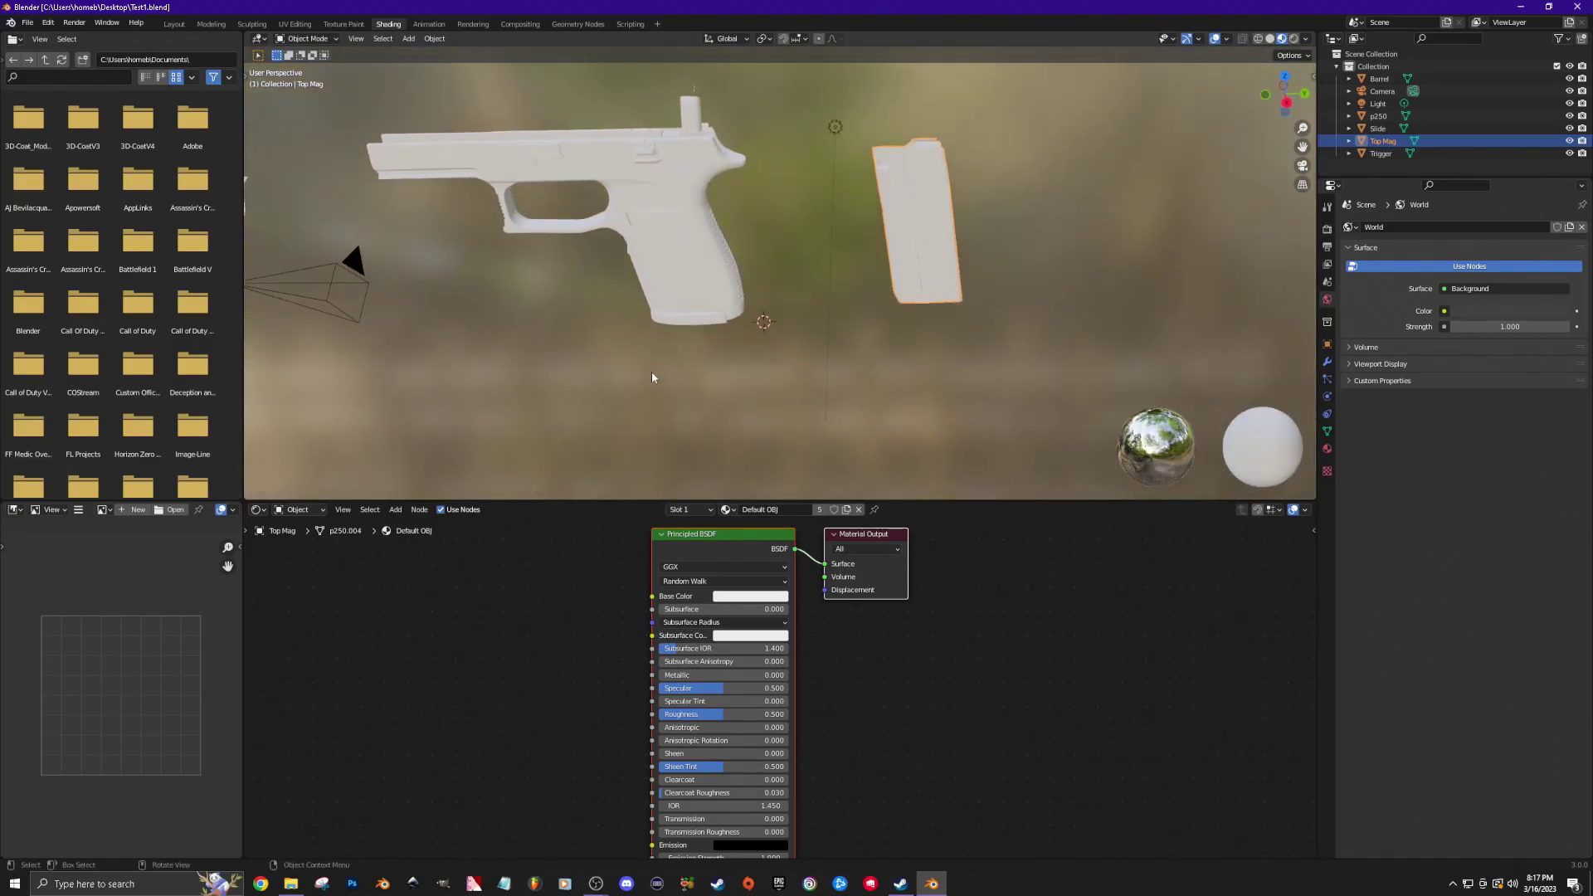
middle_click_drag(595, 336, 764, 377)
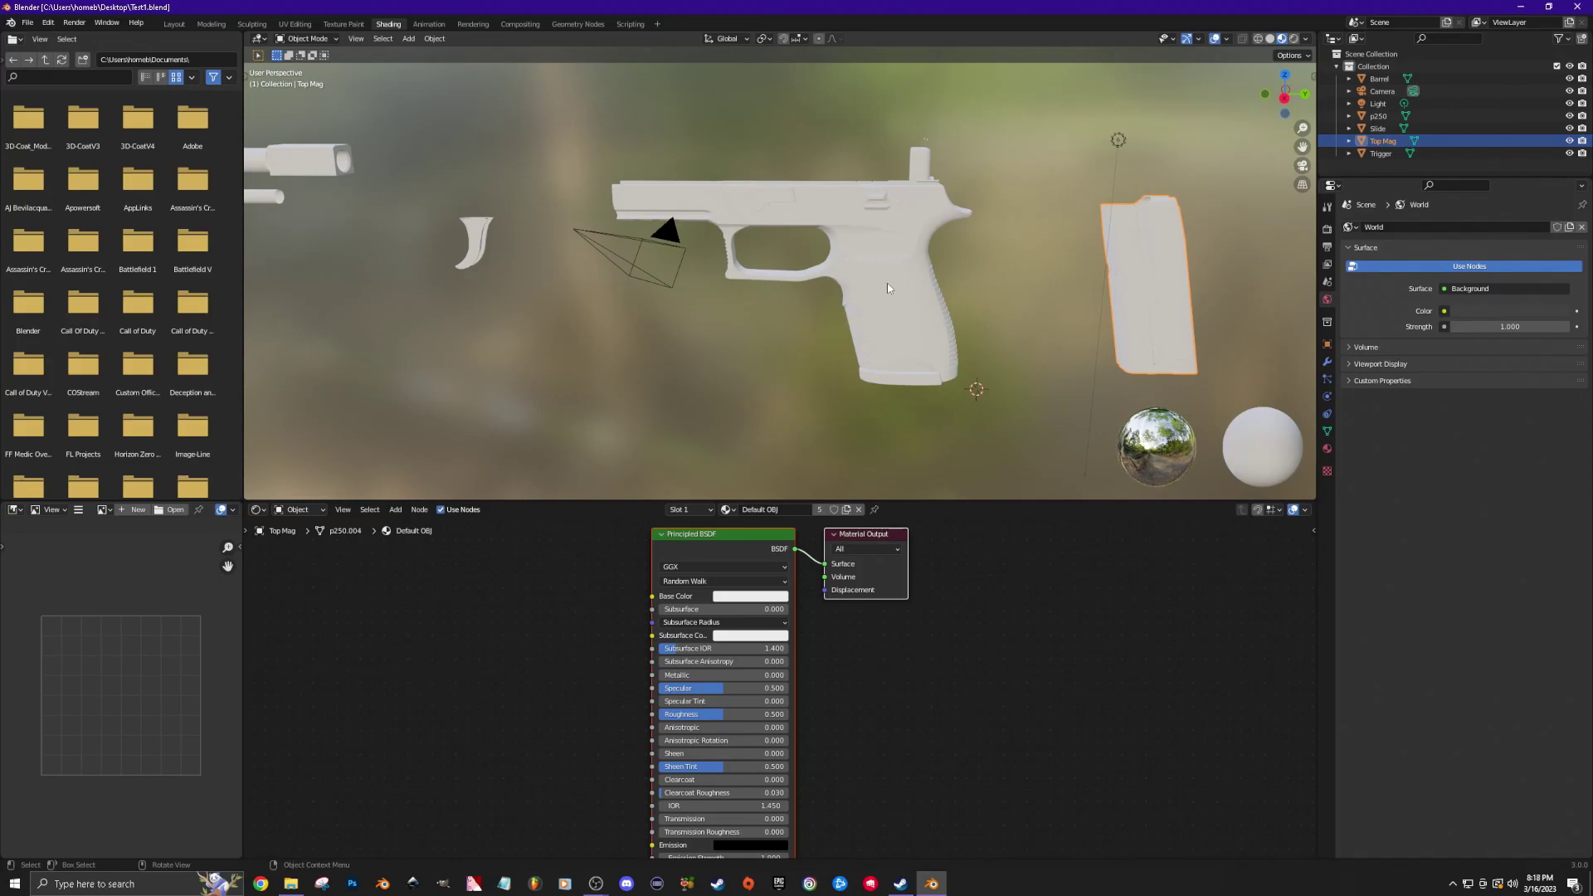
left_click(873, 232)
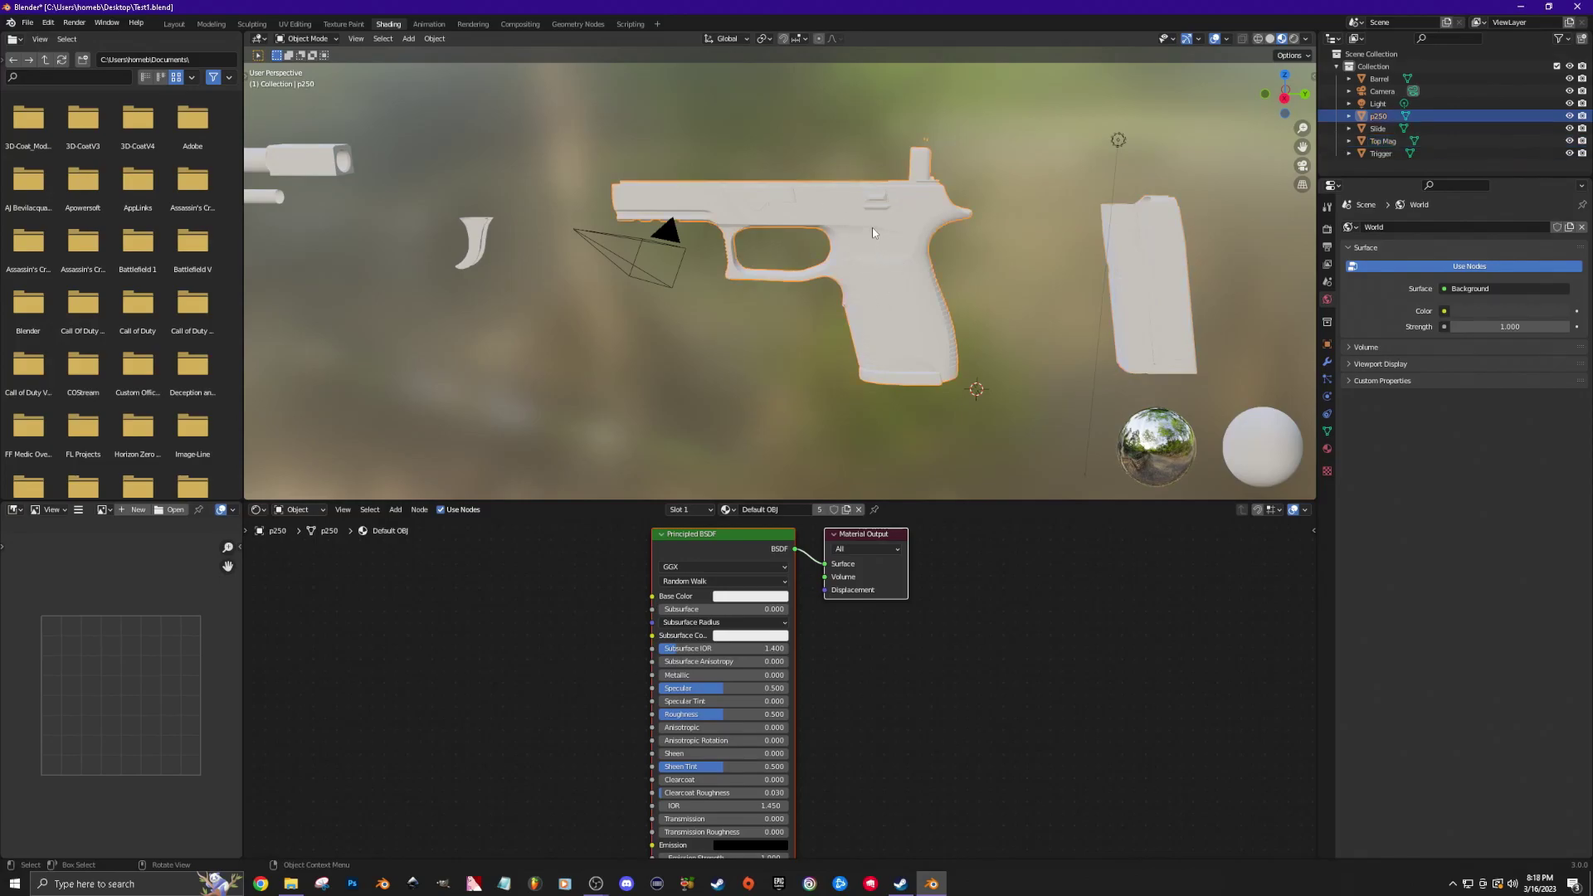
left_click(1327, 451)
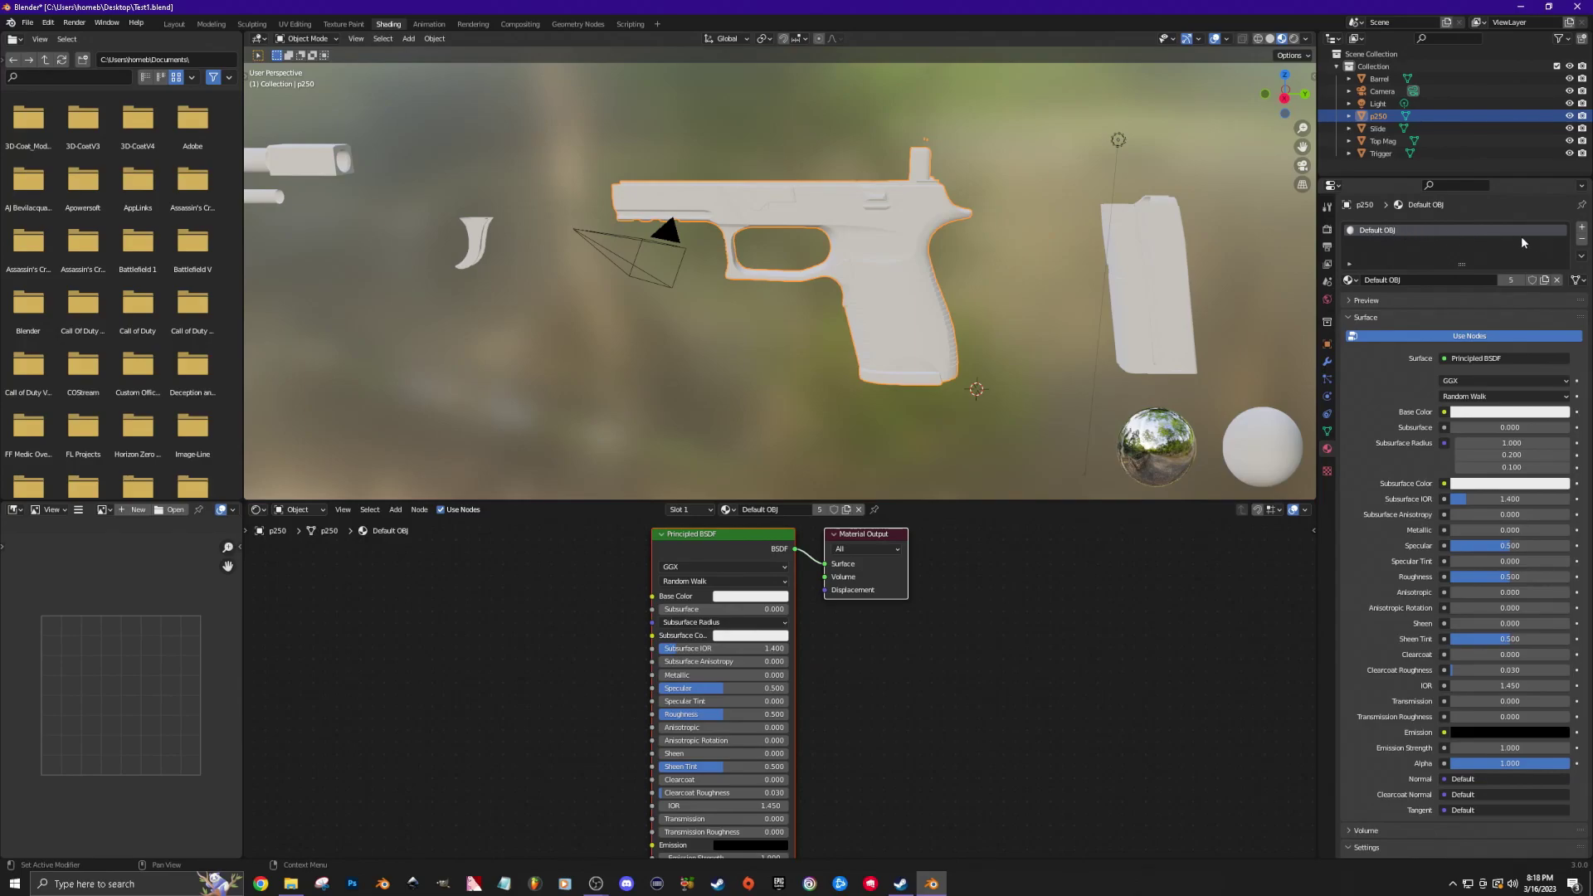
left_click(1583, 239)
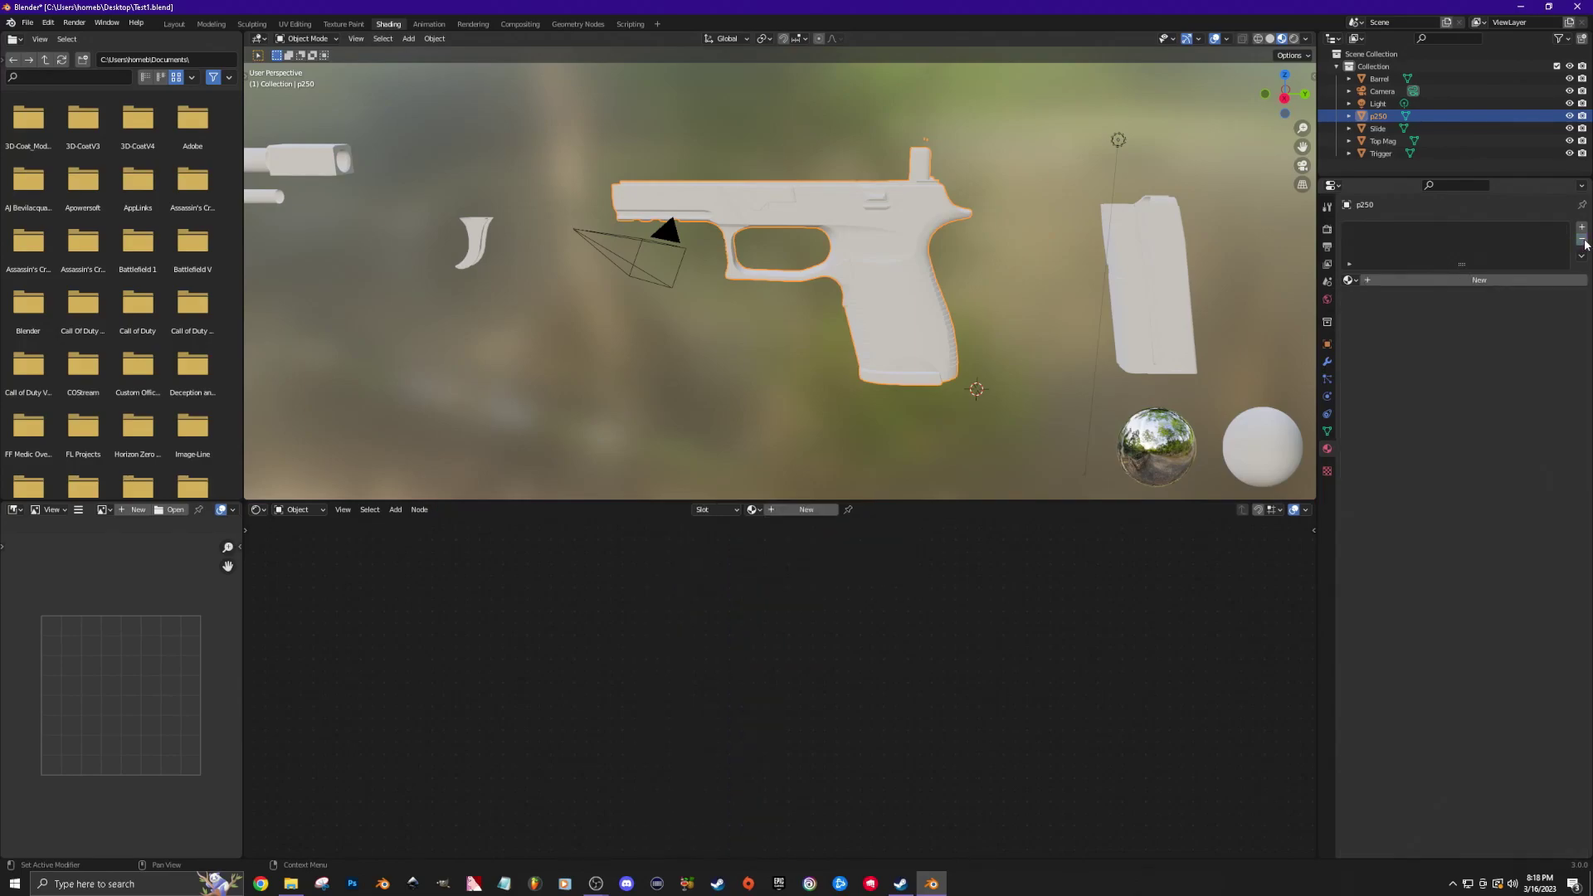
left_click(1480, 282)
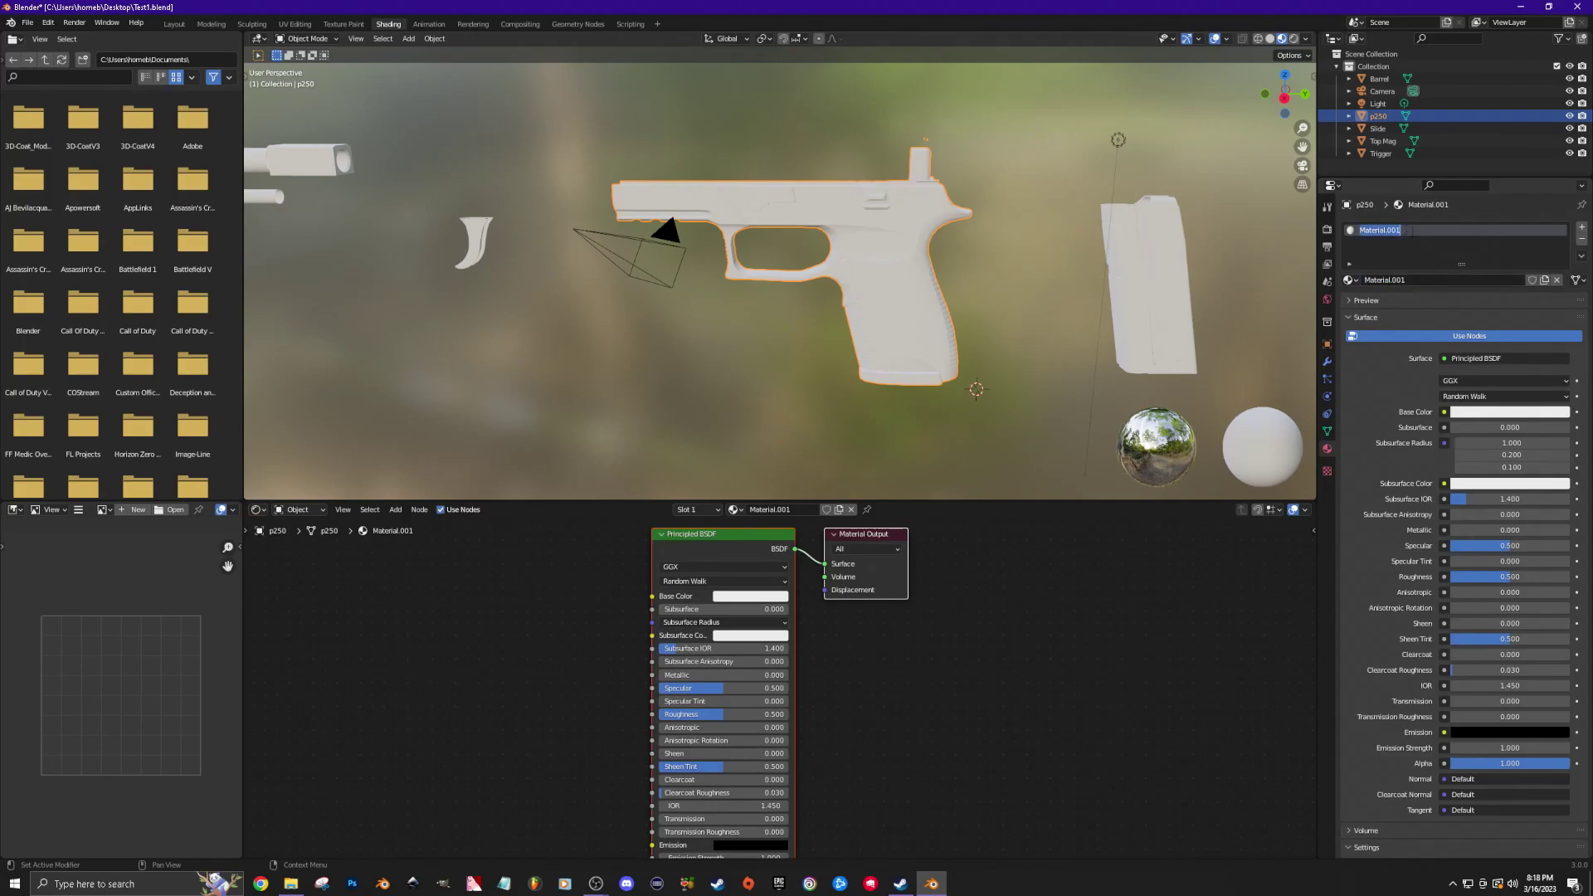
type("Grip Material")
key("Return")
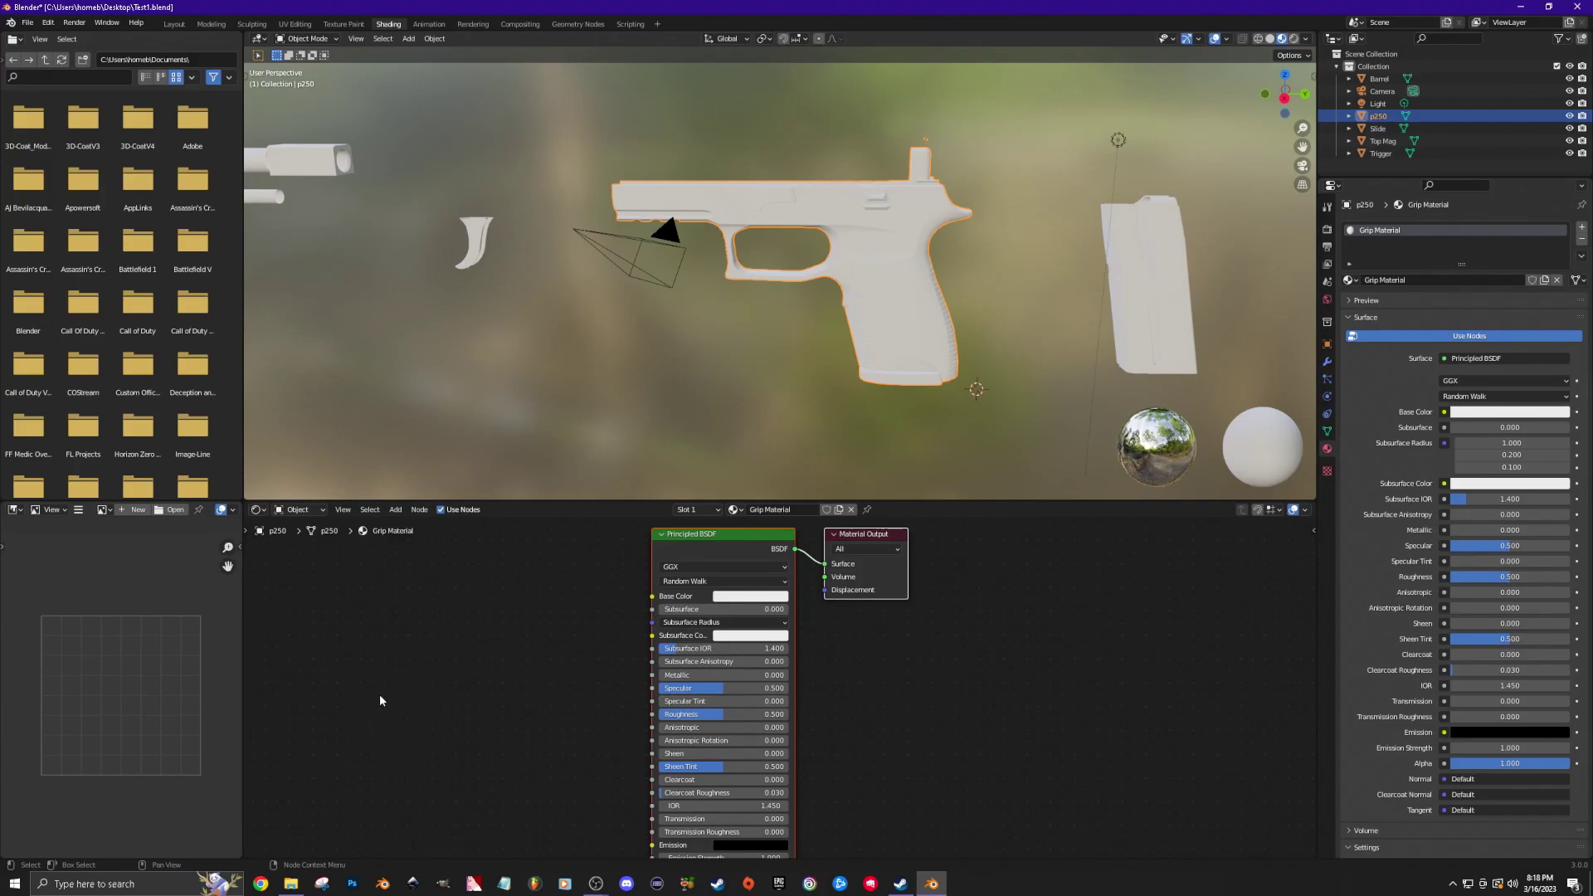
Darken the base color of Grip Material to a near-black tone.
key("shift+a")
mouse_move(359, 749)
left_click(1519, 412)
mouse_move(1560, 249)
left_mouse_down()
mouse_move(1560, 307)
mouse_move(1560, 271)
mouse_move(1505, 291)
mouse_move(1493, 315)
mouse_move(1504, 280)
mouse_move(1561, 282)
mouse_move(1561, 313)
left_mouse_up()
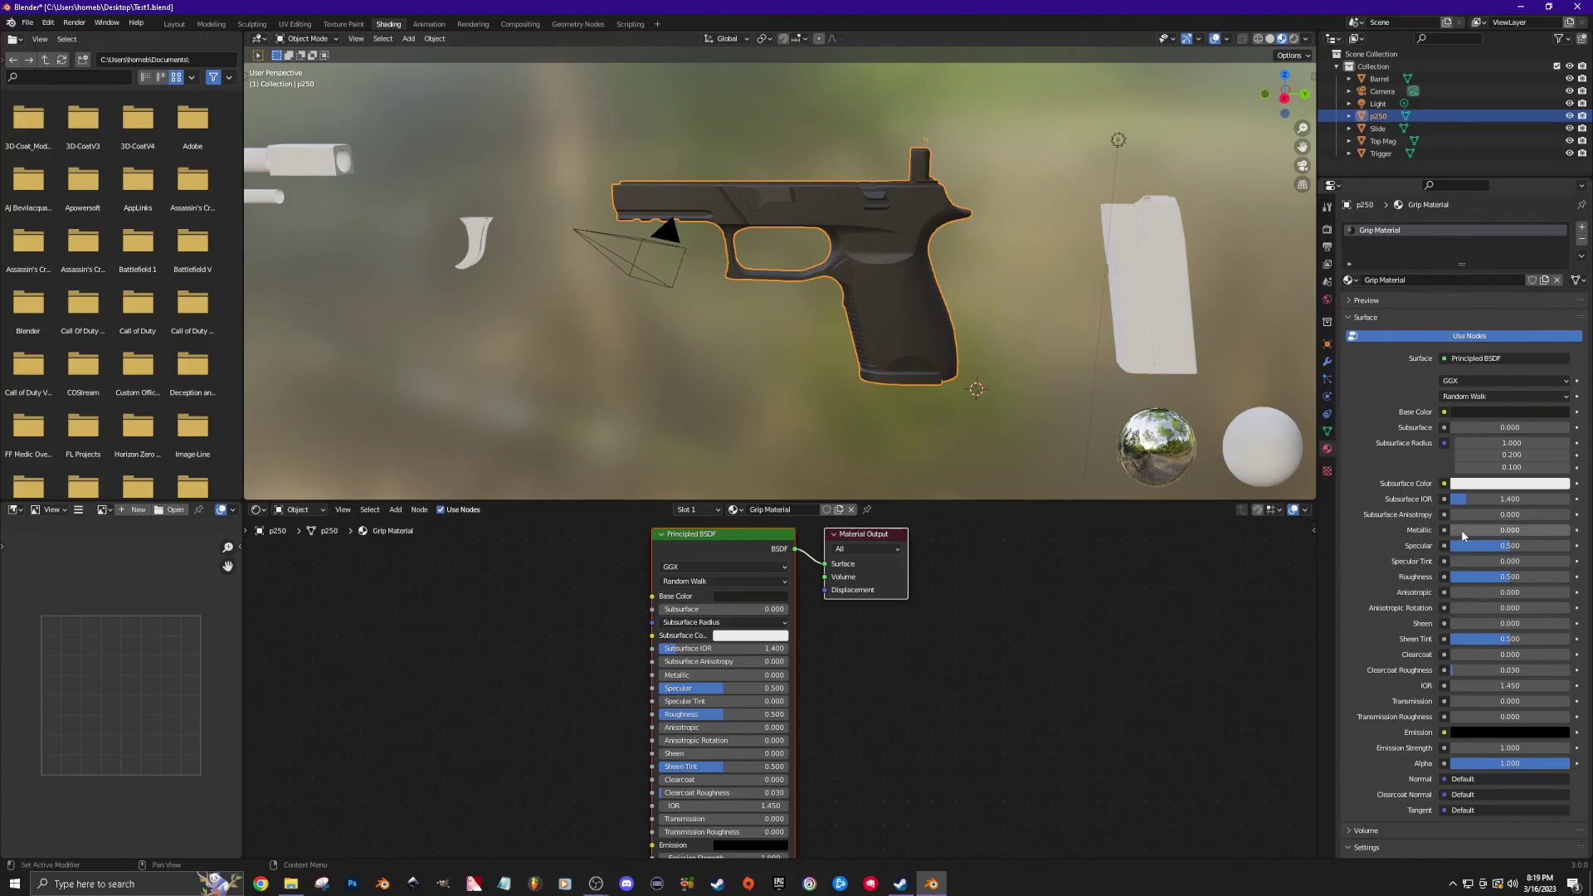
Set Grip Material's metallic value to 0.249 and its roughness to 0.513.
left_click_drag(1457, 530, 1454, 576)
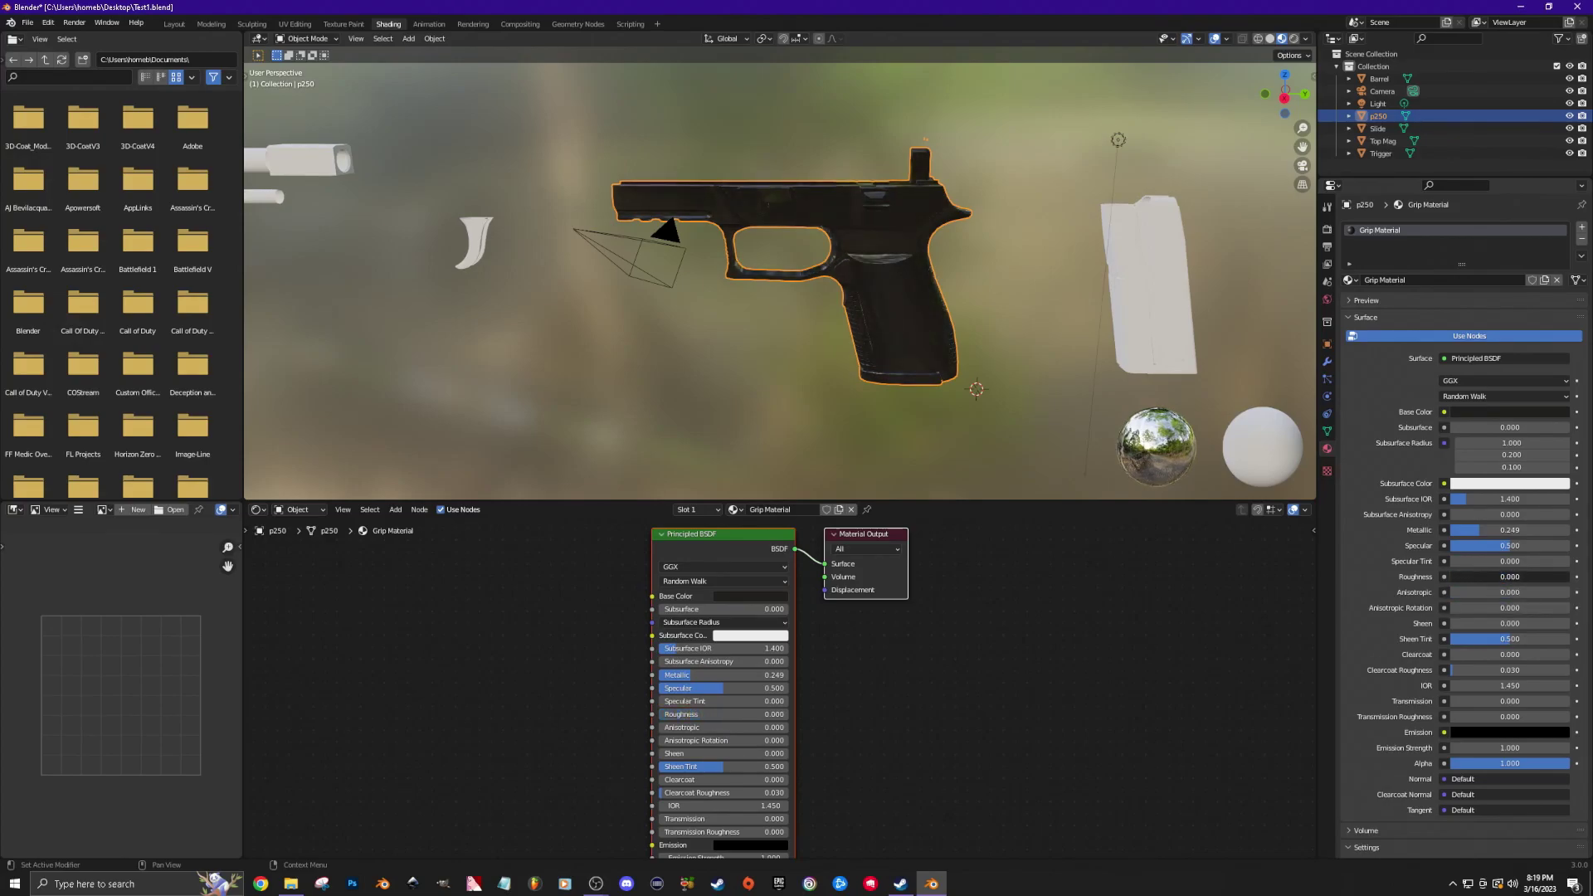
middle_click_drag(950, 345, 996, 365)
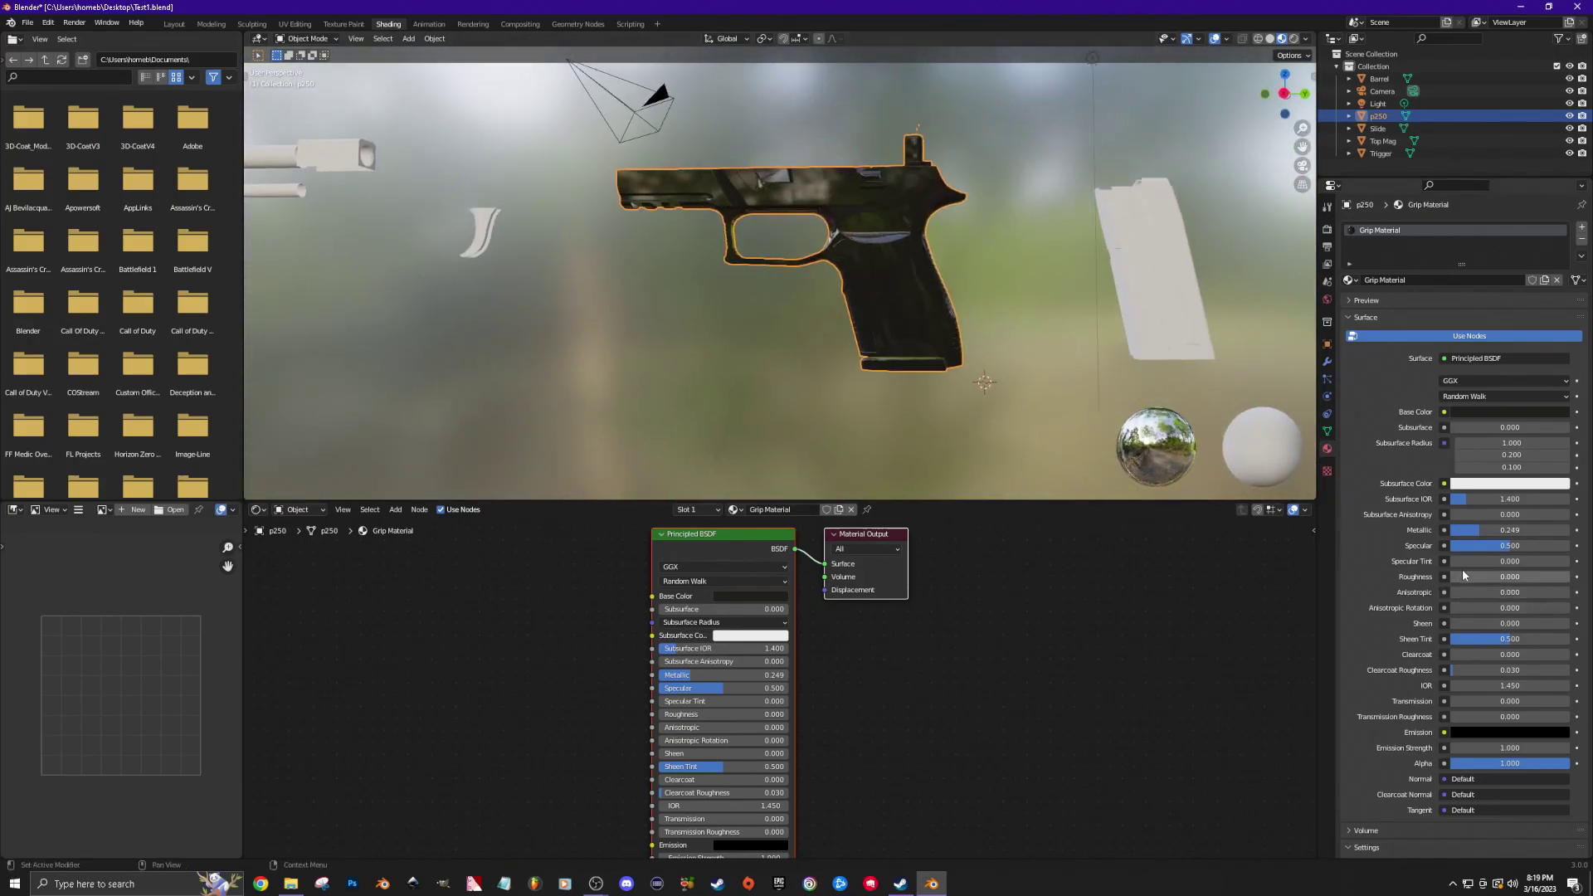
left_click_drag(1454, 579, 1508, 577)
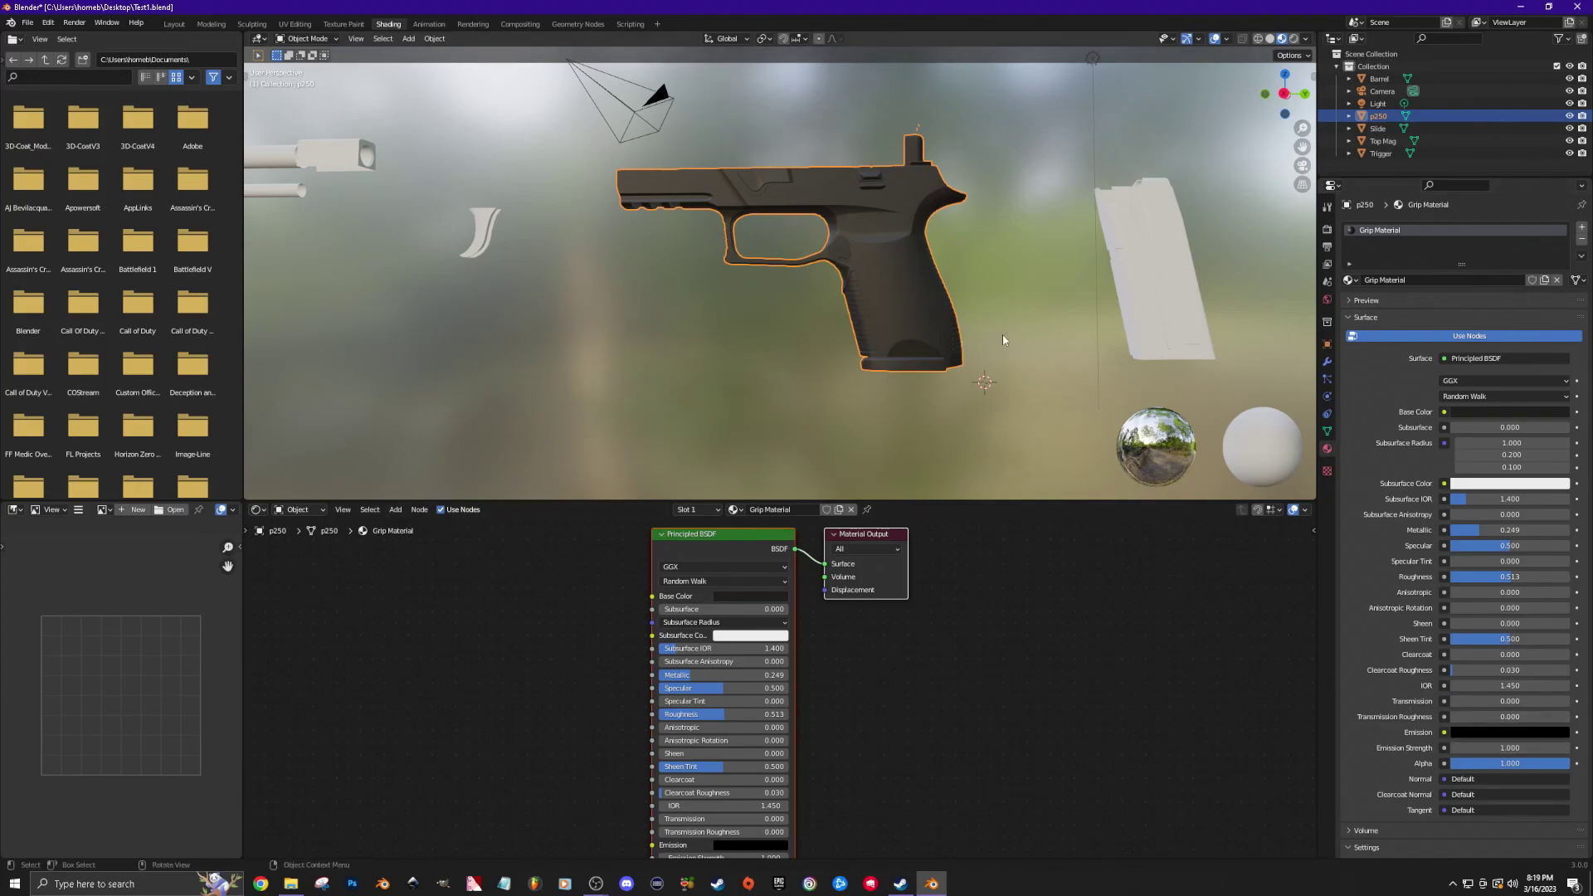
mouse_move(1003, 335)
middle_mouse_down()
mouse_move(979, 340)
mouse_move(1009, 351)
middle_mouse_up()
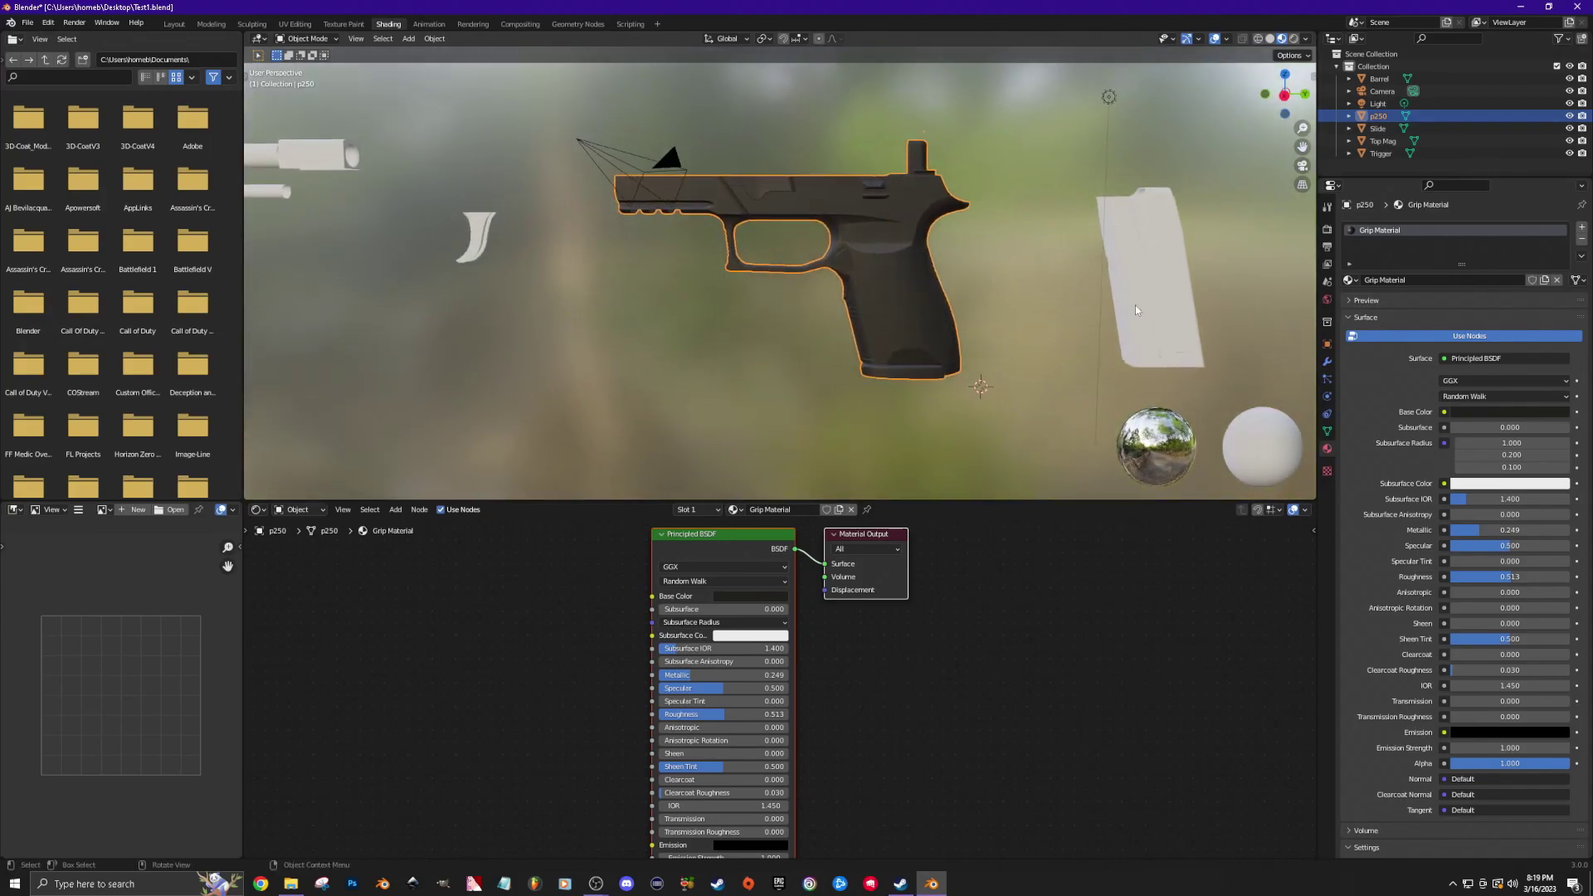
Replace the Top Mag's Default OBJ material with a new material named Mag Metal.
left_click(1147, 236)
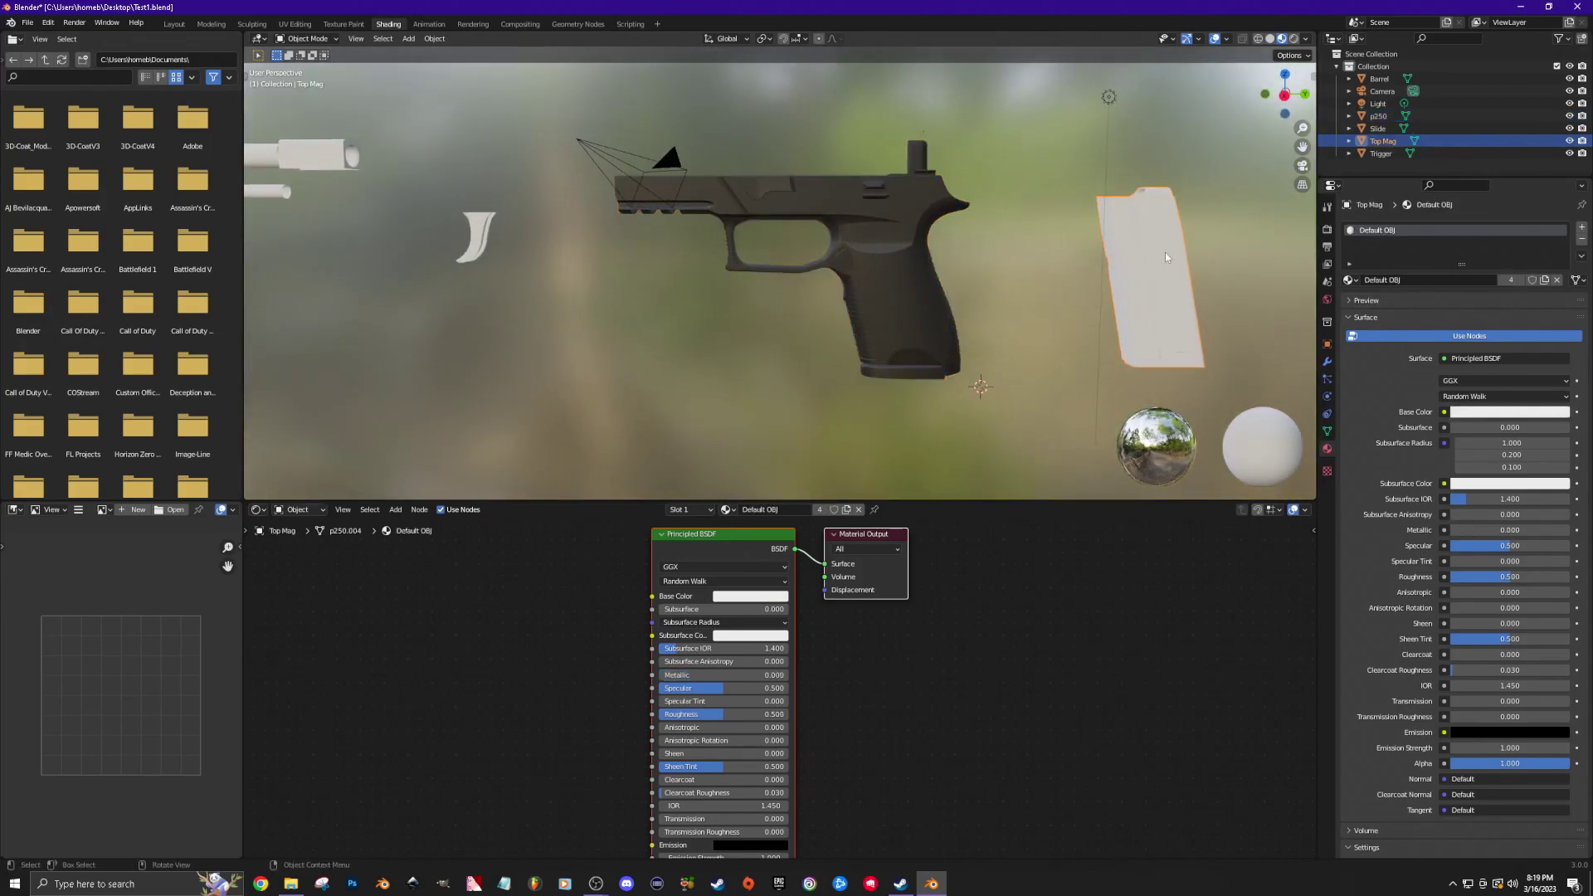
left_click(1583, 240)
left_click(1505, 282)
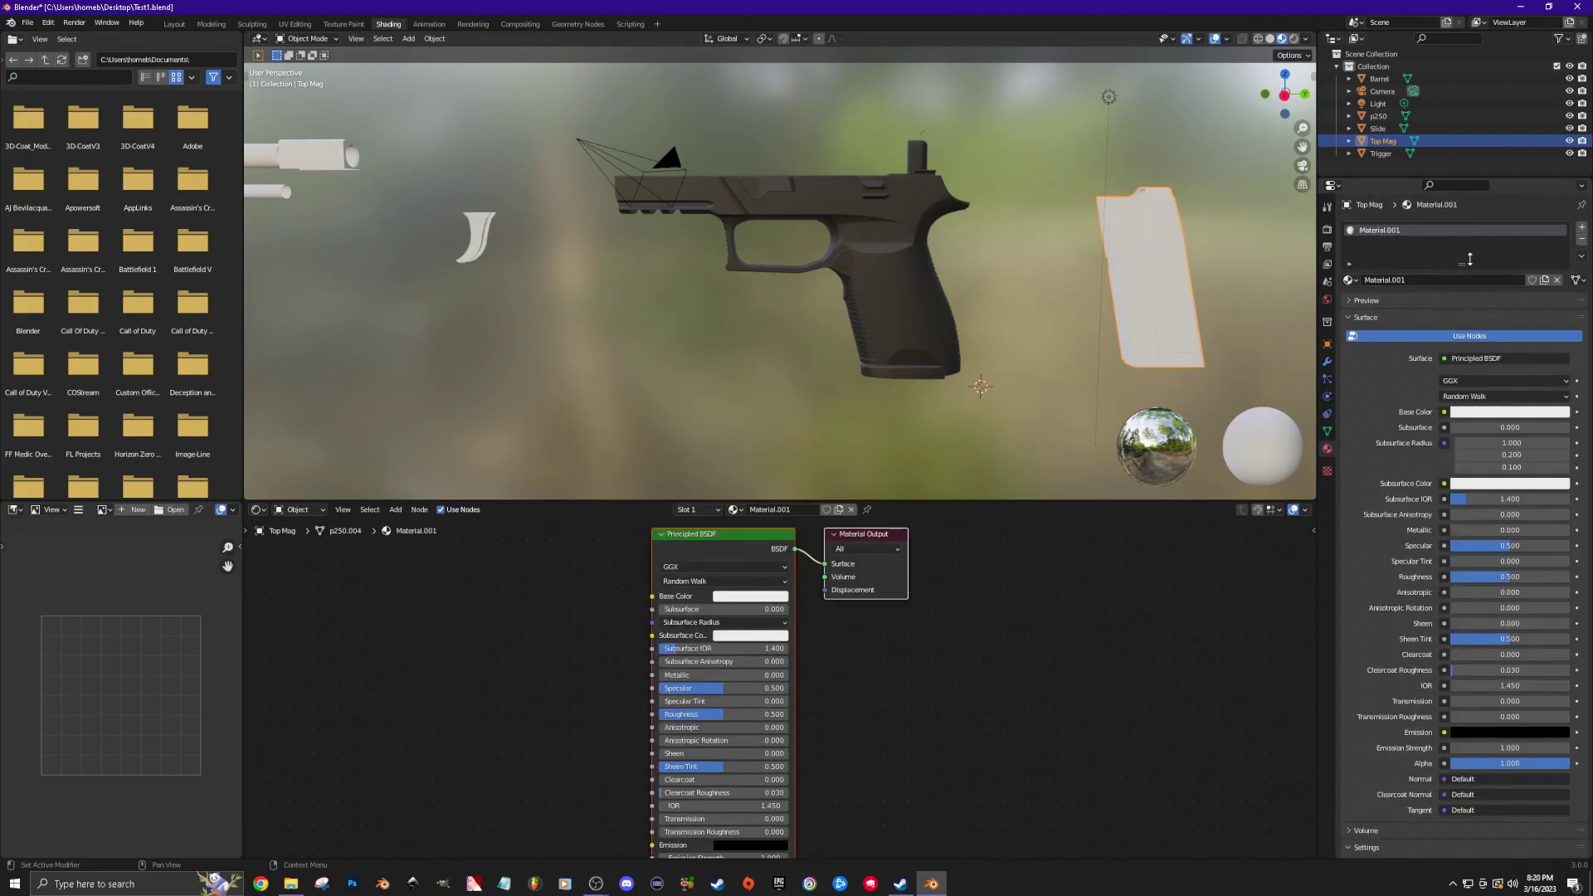
double_click(1440, 230)
type("Mag Metal")
key("Return")
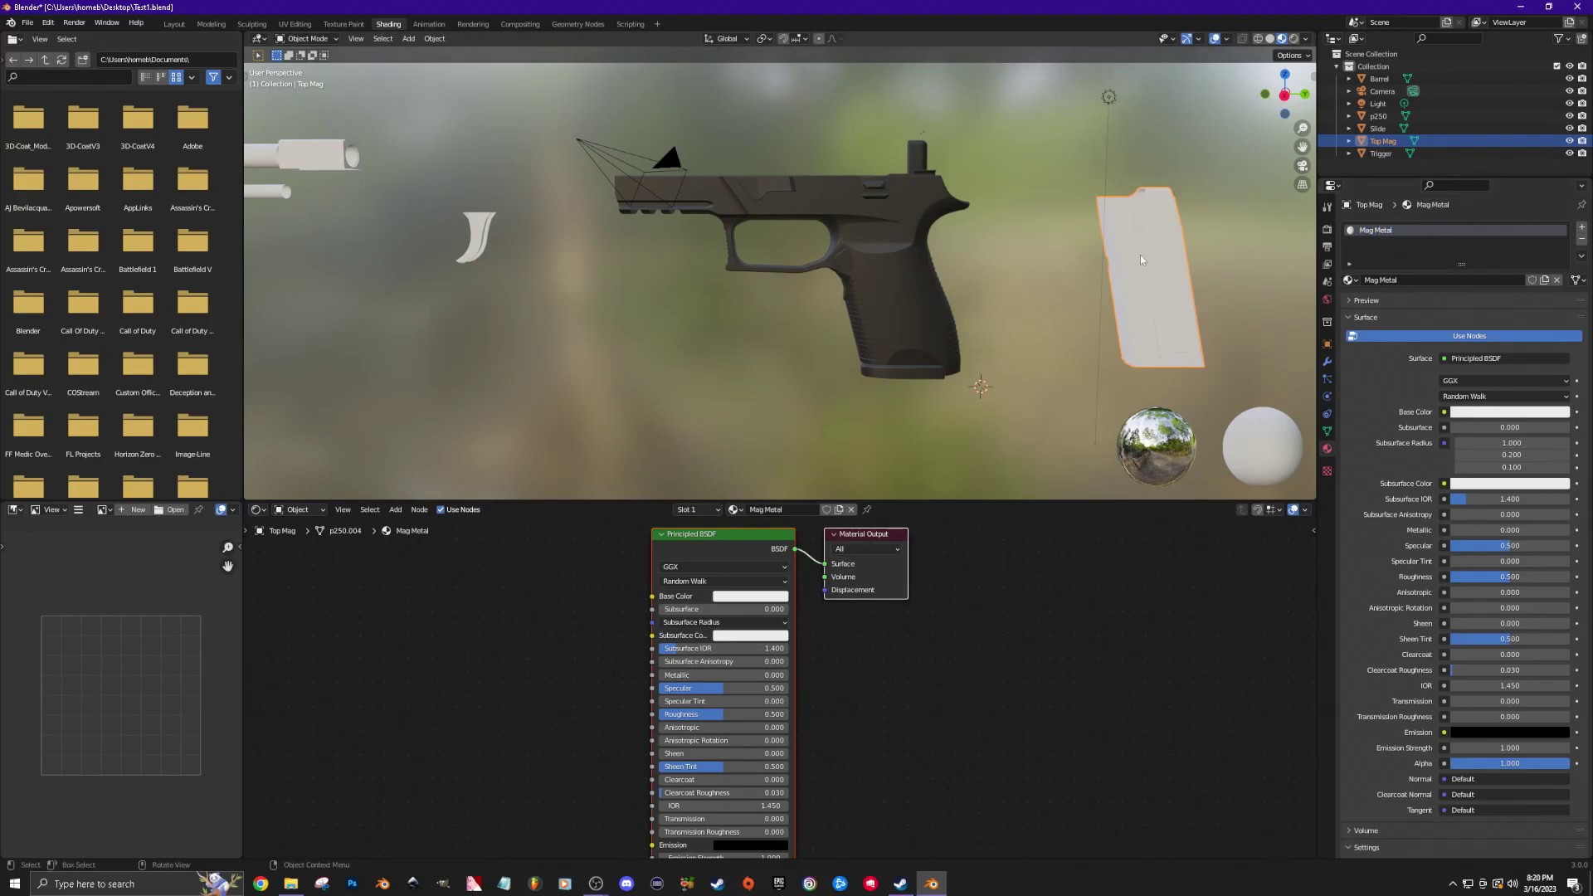
Give Mag Metal a medium gray base color, with metallic at 0.663 and roughness at 0.251.
left_click(1504, 412)
left_click_drag(1560, 249, 1560, 271)
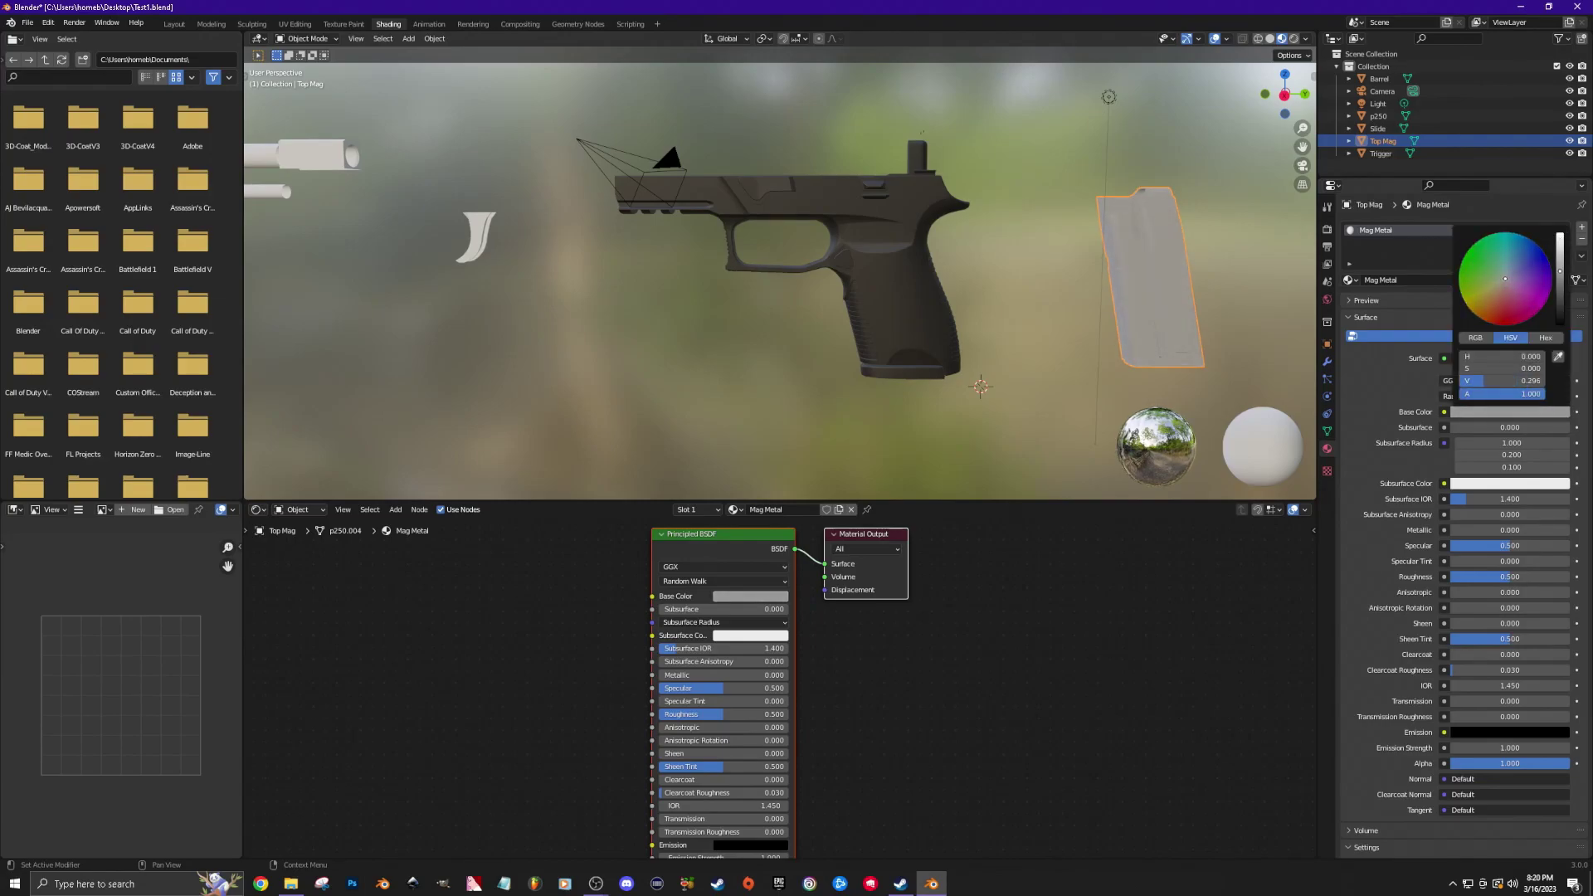
left_click_drag(1470, 533, 1550, 533)
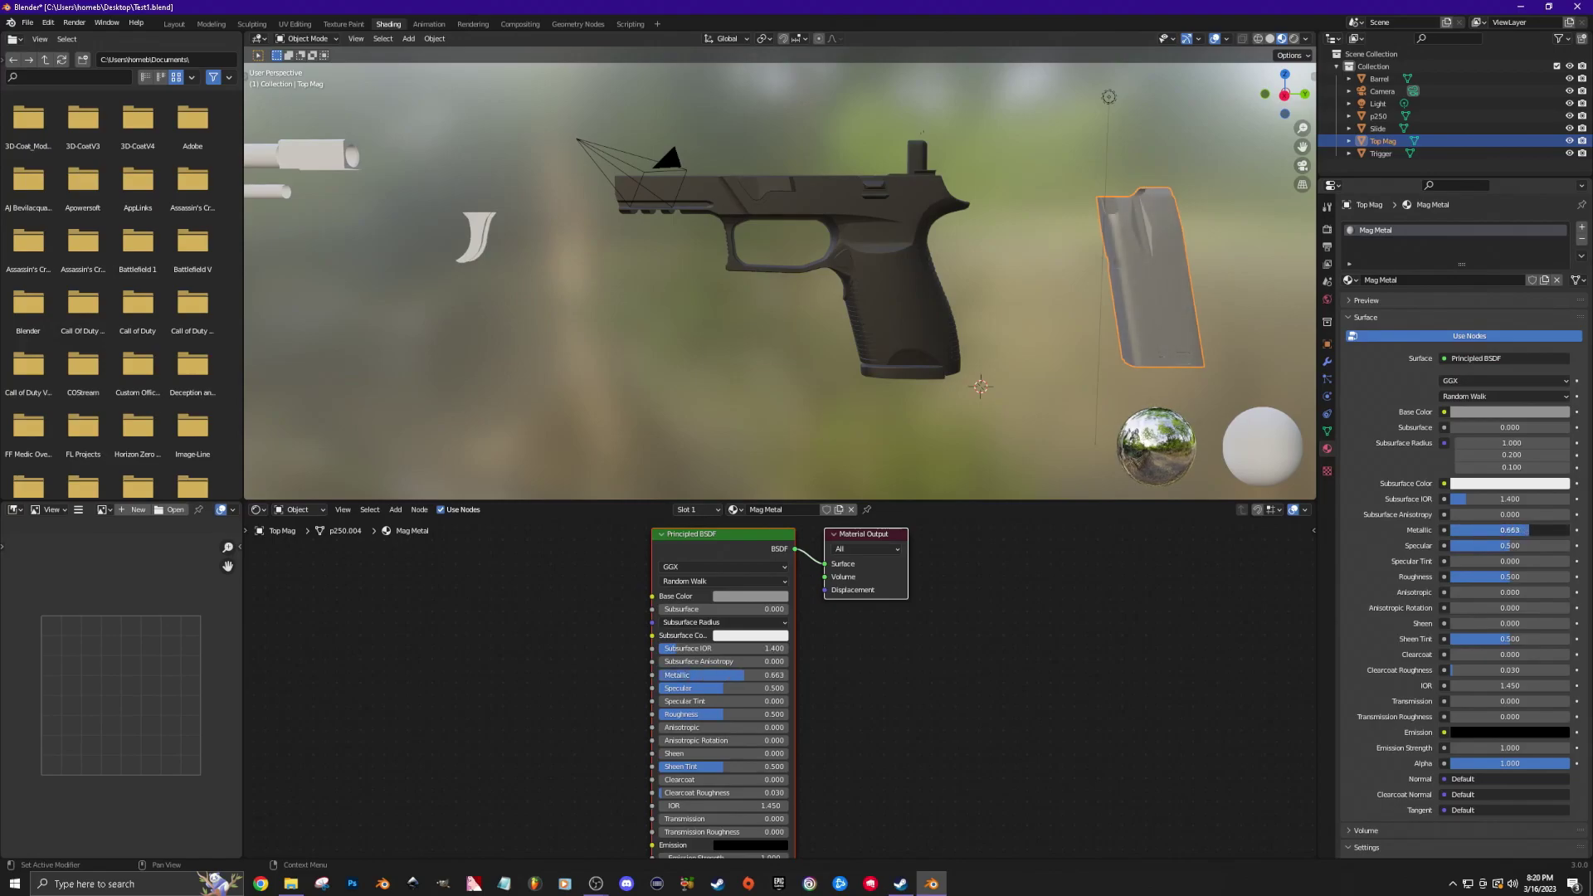
left_click_drag(1508, 581, 1481, 576)
mouse_move(1194, 321)
middle_mouse_down()
mouse_move(1141, 330)
mouse_move(1152, 304)
mouse_move(1072, 324)
mouse_move(1228, 337)
mouse_move(1212, 321)
middle_mouse_up()
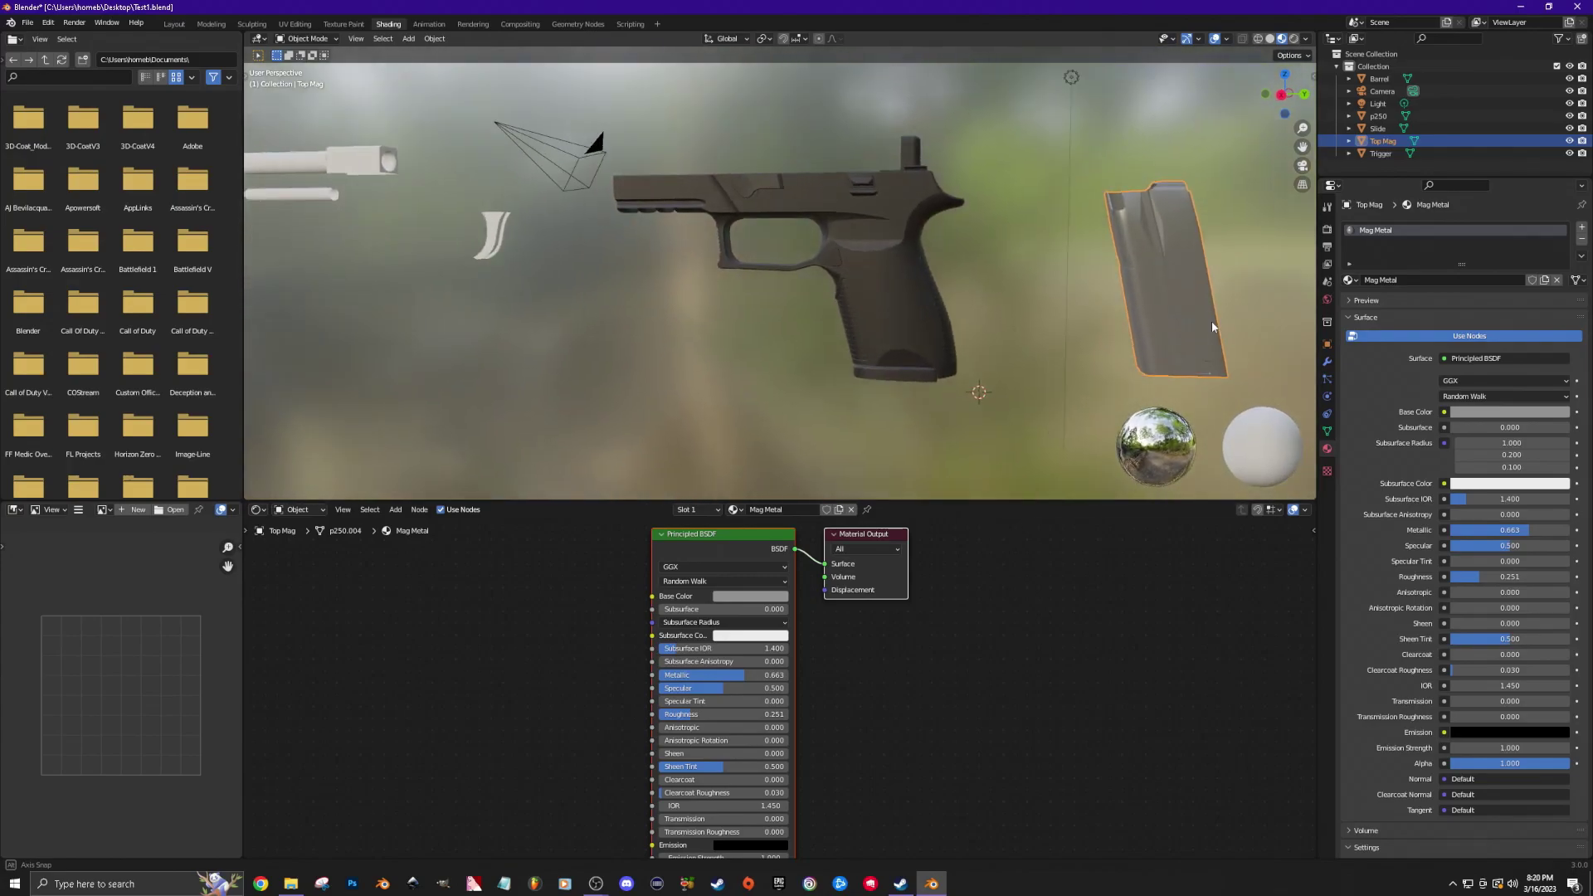
Replace the Barrel's existing material with a new material named Barrel Material.
middle_click_drag(590, 363, 878, 383)
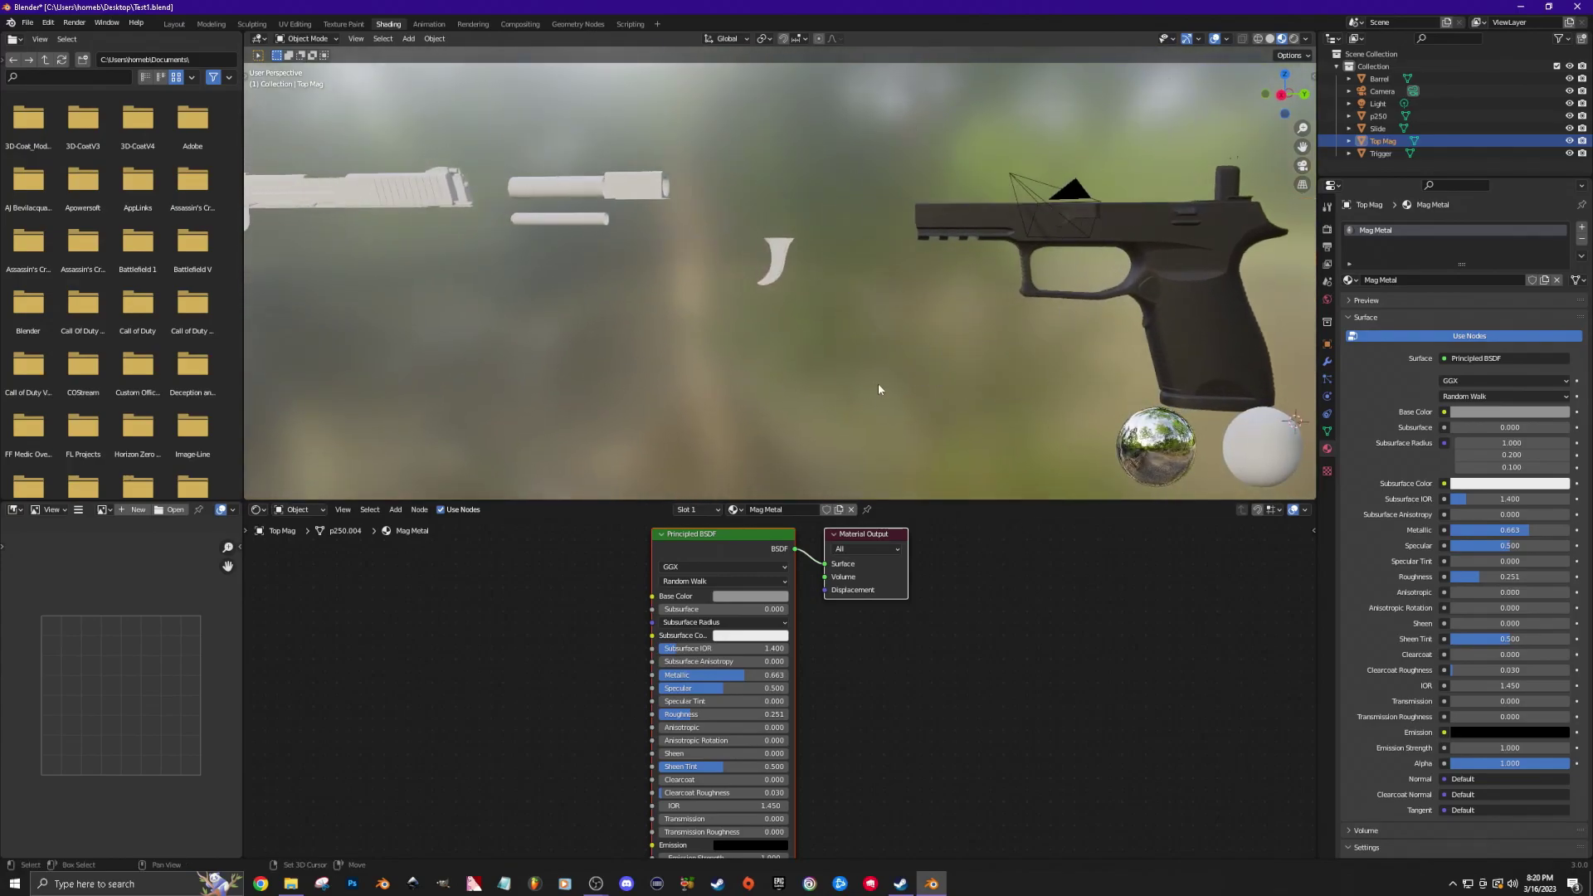
left_click(625, 193)
left_click(1582, 240)
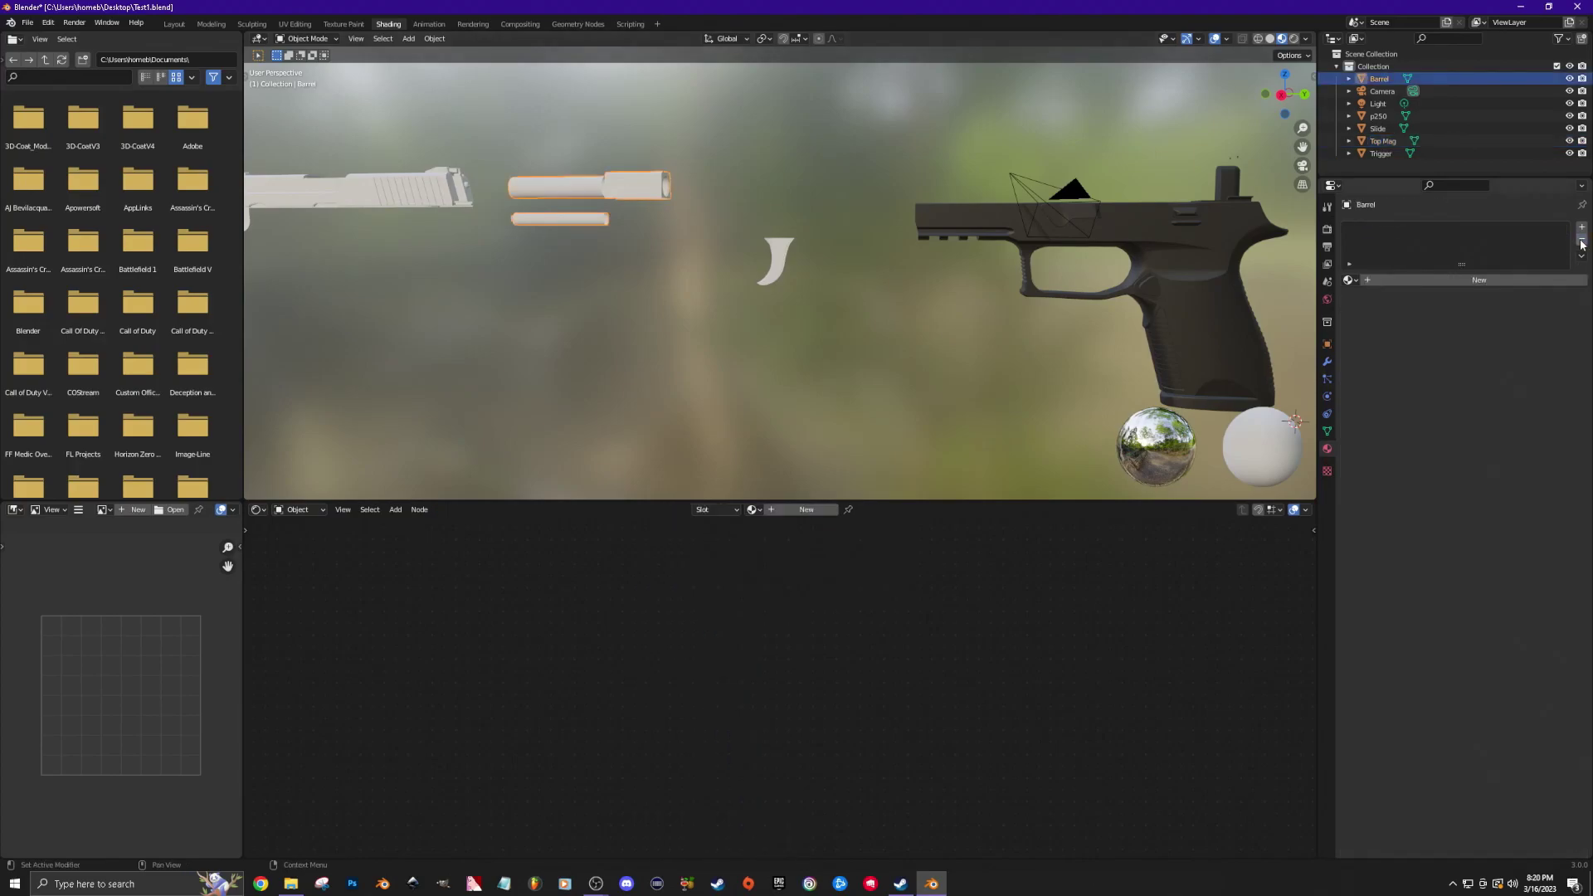
left_click(1481, 280)
double_click(1406, 226)
type("Barrel Material")
key("Return")
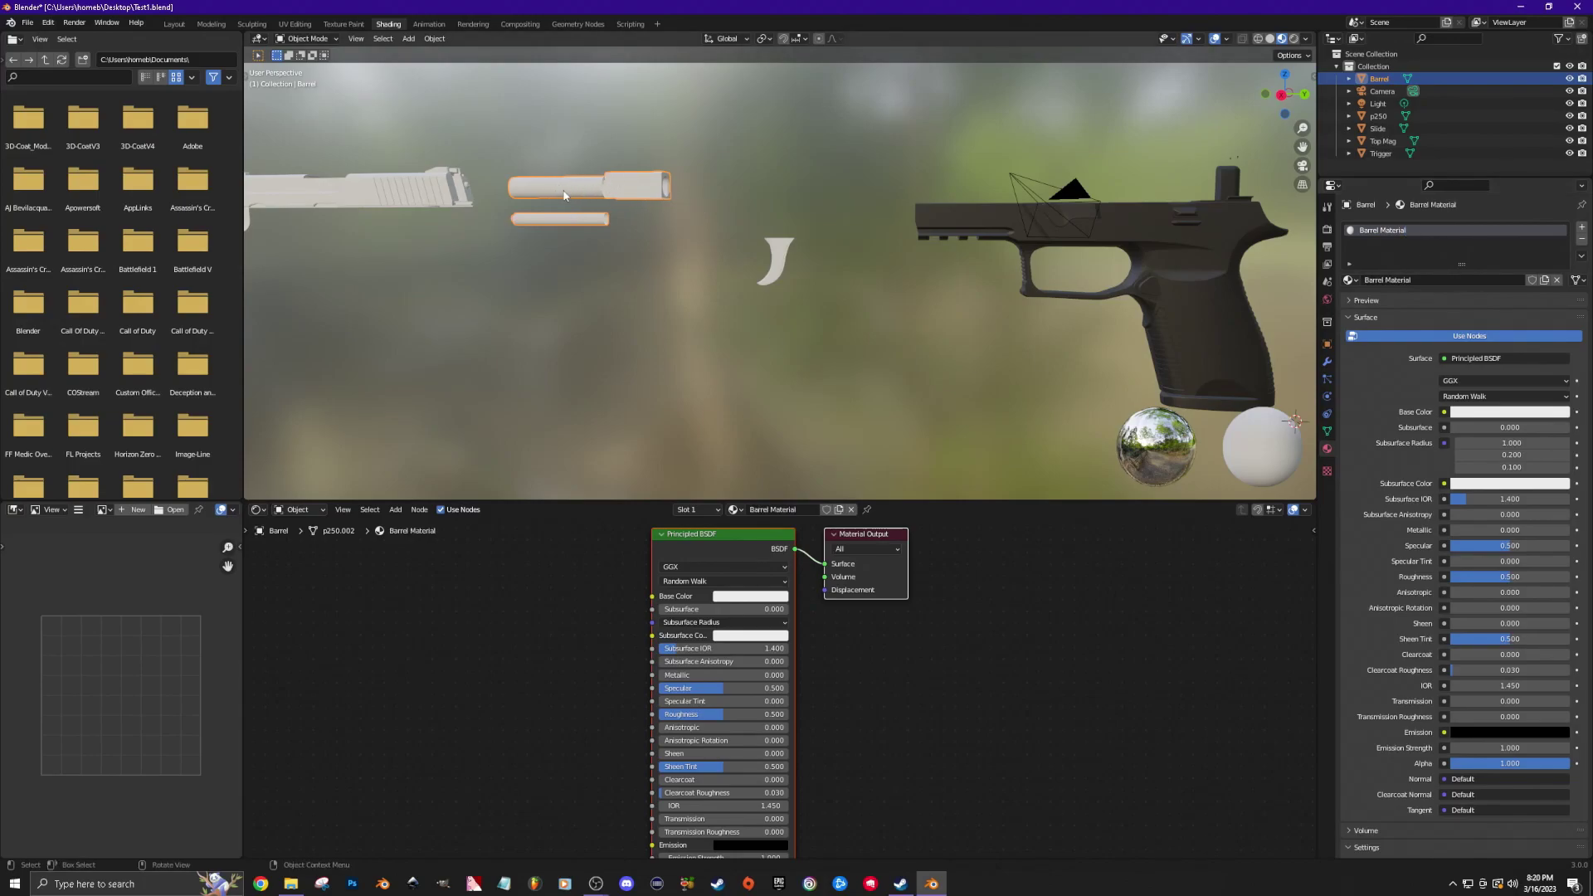
Set Barrel Material's base color to black and its roughness to 1.000.
left_click(1510, 412)
left_click(1560, 249)
left_click_drag(1560, 251, 1561, 323)
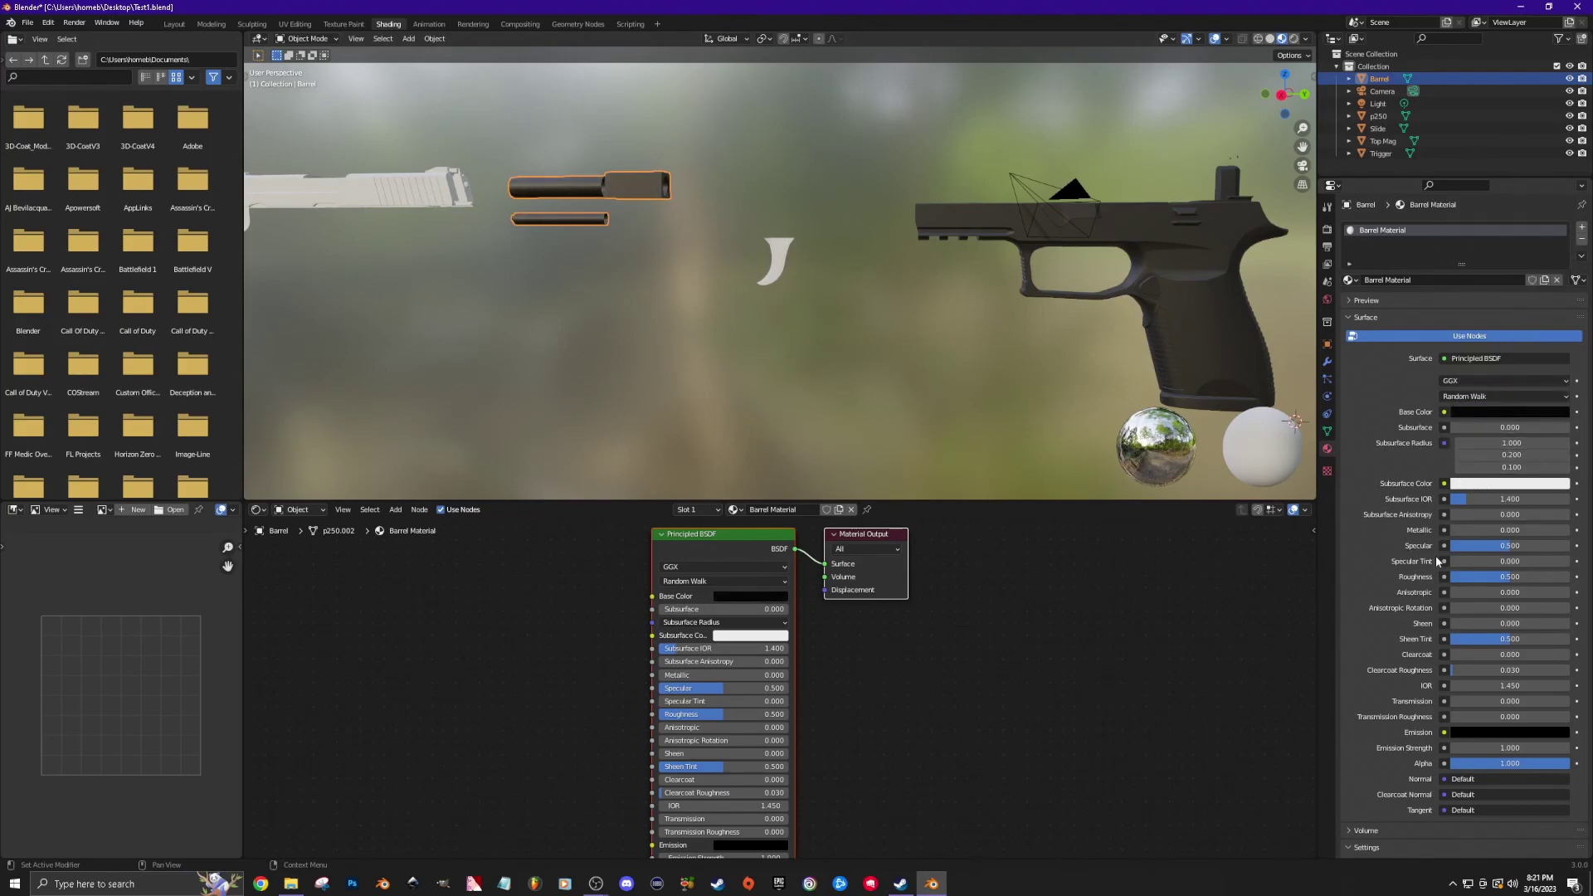
left_click_drag(1506, 580, 1570, 579)
Replace the Slide's Default OBJ material with a new material named Green Metallic.
middle_click_drag(829, 465, 918, 410)
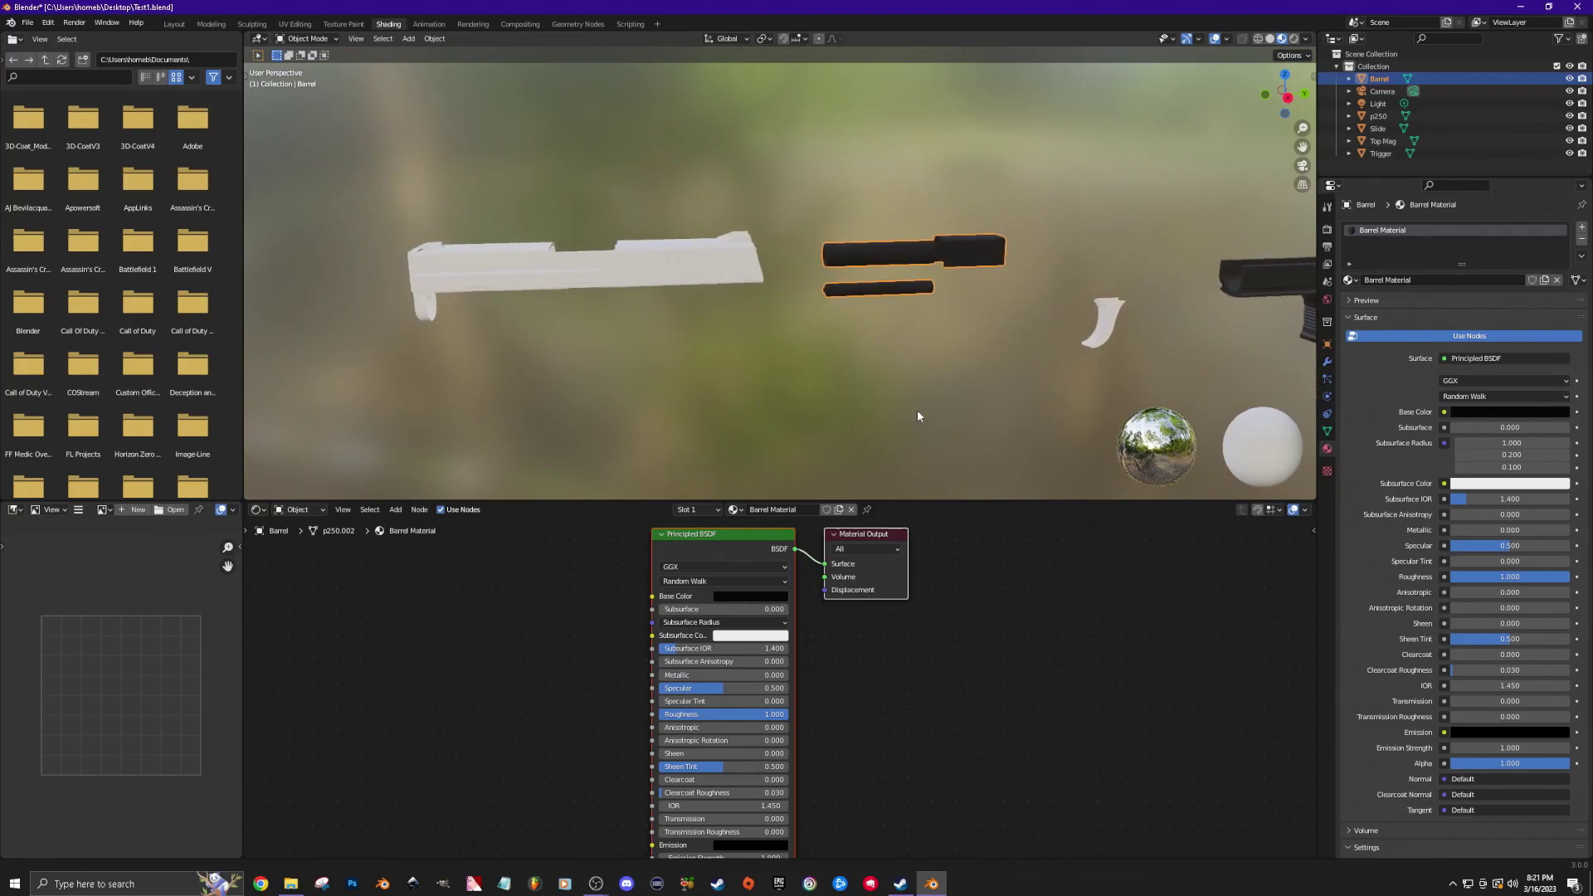
left_click(646, 267)
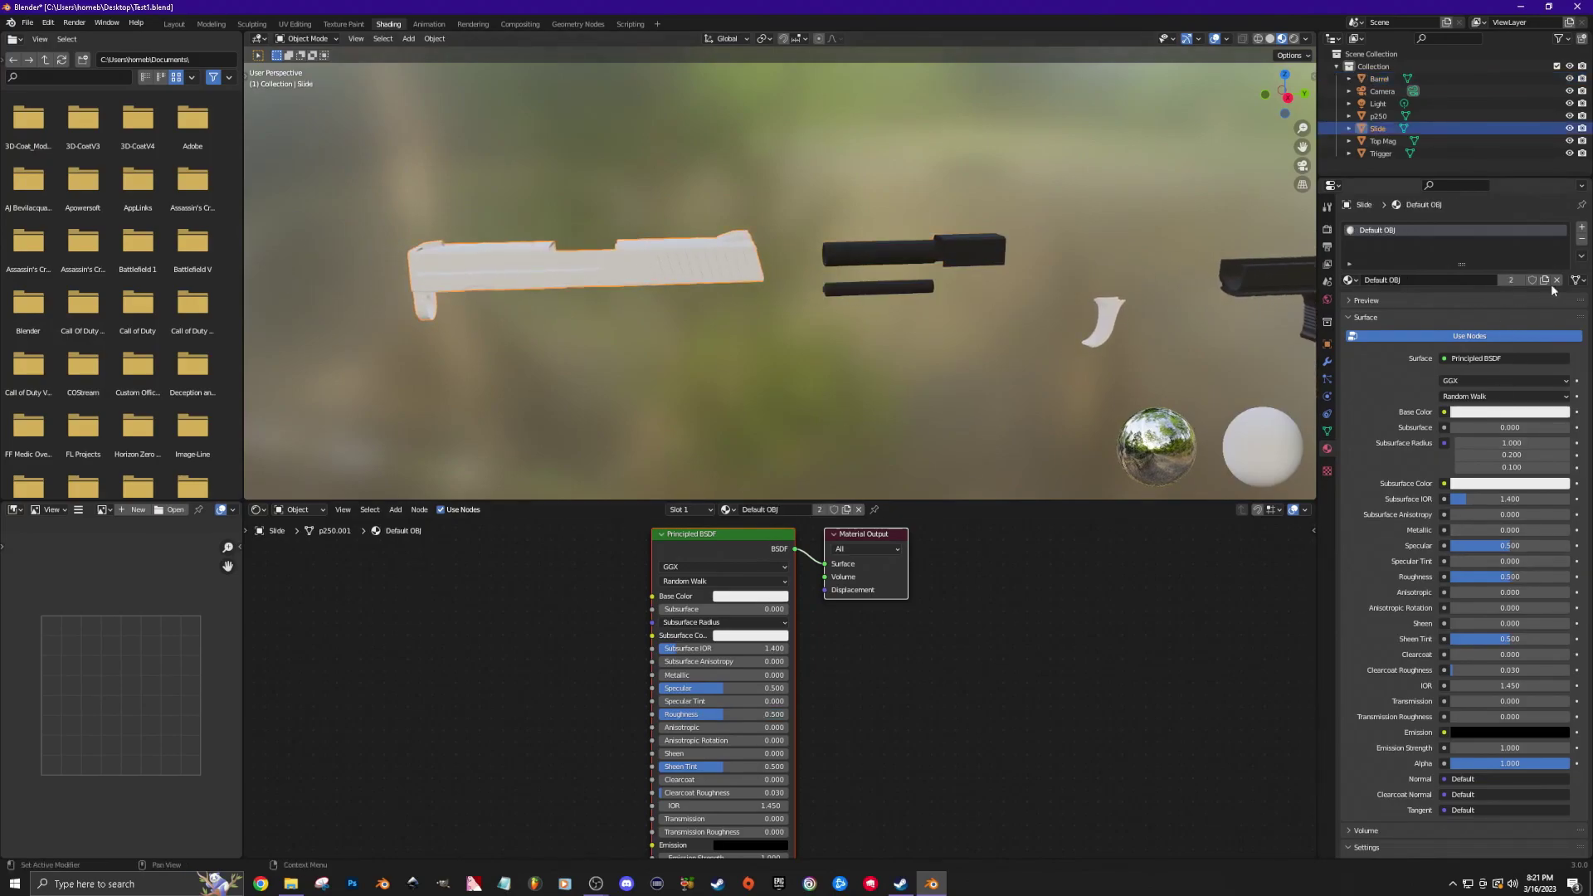
left_click(1582, 243)
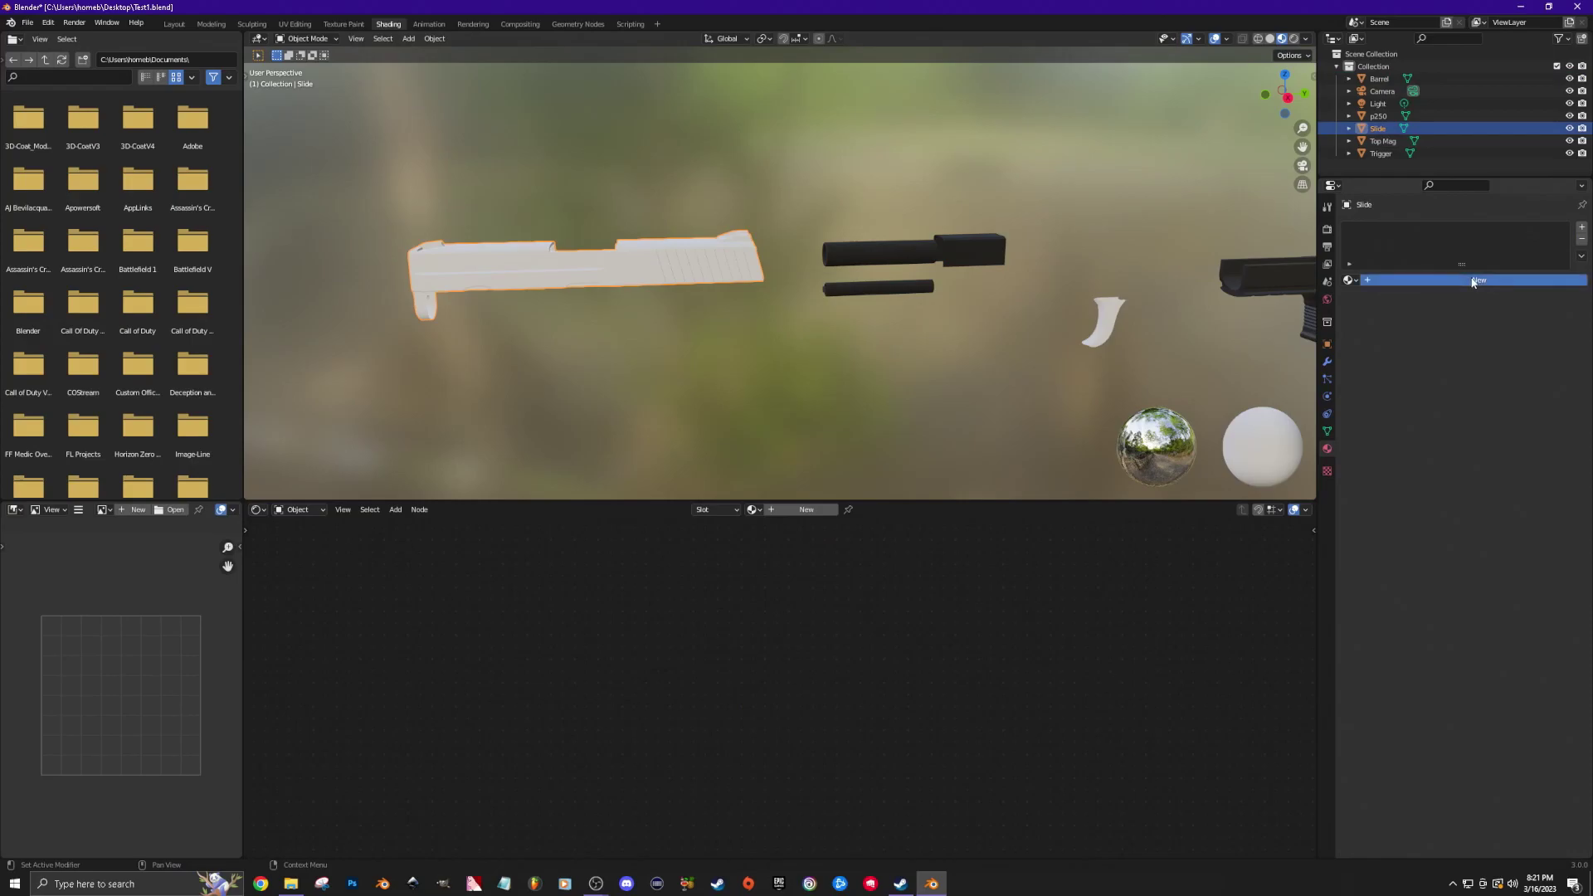
left_click(1412, 279)
double_click(1419, 226)
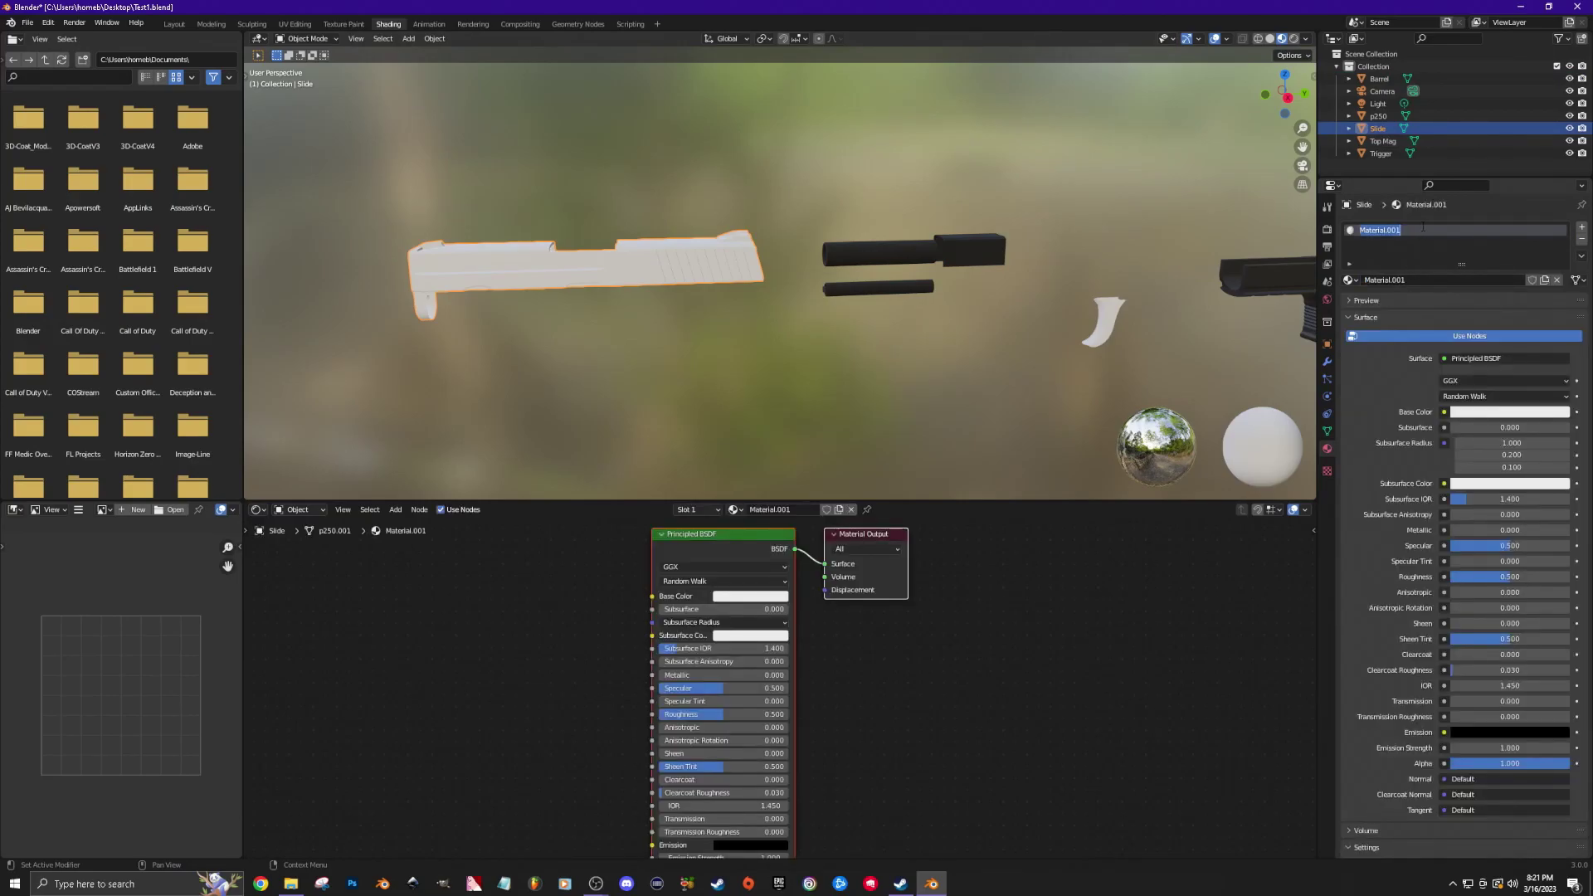
type("Green Metallic")
key("Return")
Set Green Metallic's base color to a saturated green and darken it to a deeper shade.
left_click(1493, 412)
left_click(1465, 261)
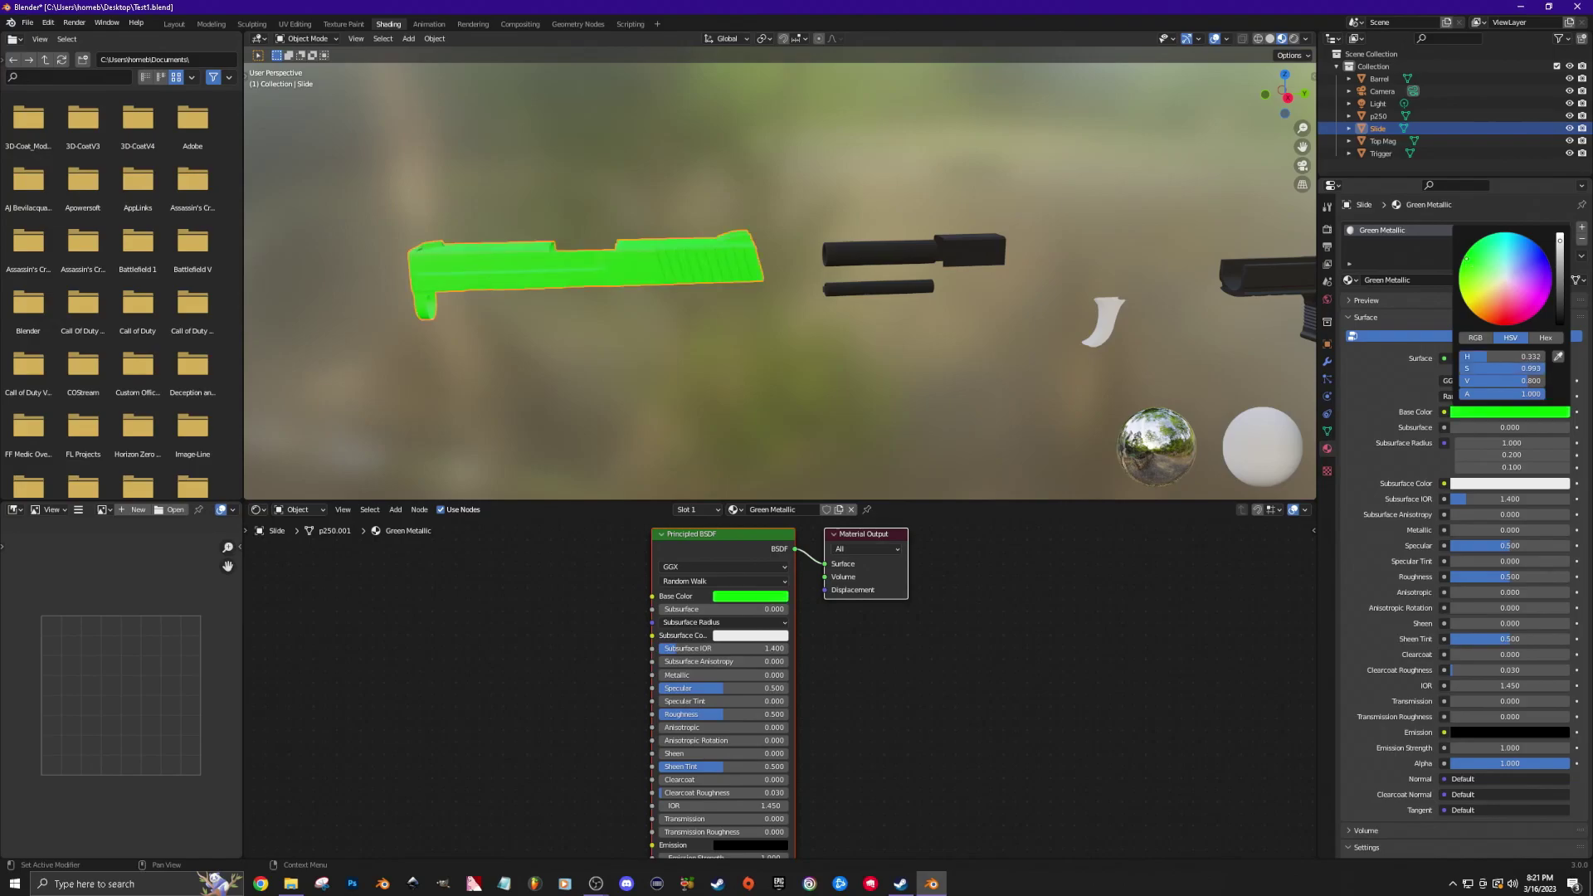
left_click_drag(1557, 266, 1560, 279)
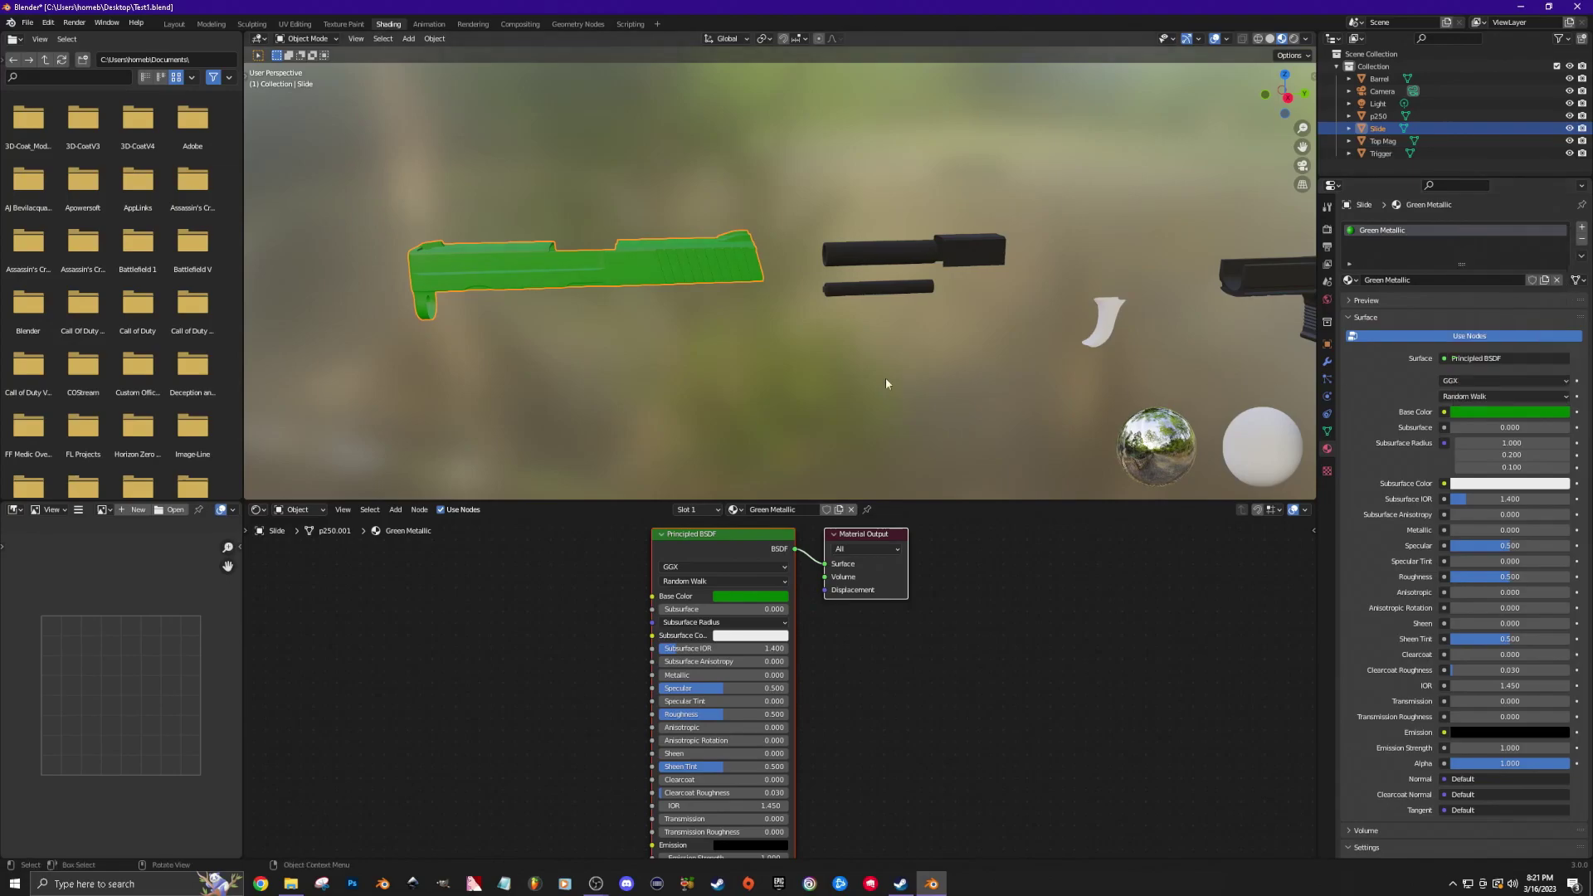
Set Green Metallic's metallic value to 1.000 and its roughness to 0.360.
left_click_drag(1477, 529, 1568, 530)
middle_click_drag(760, 455, 789, 434)
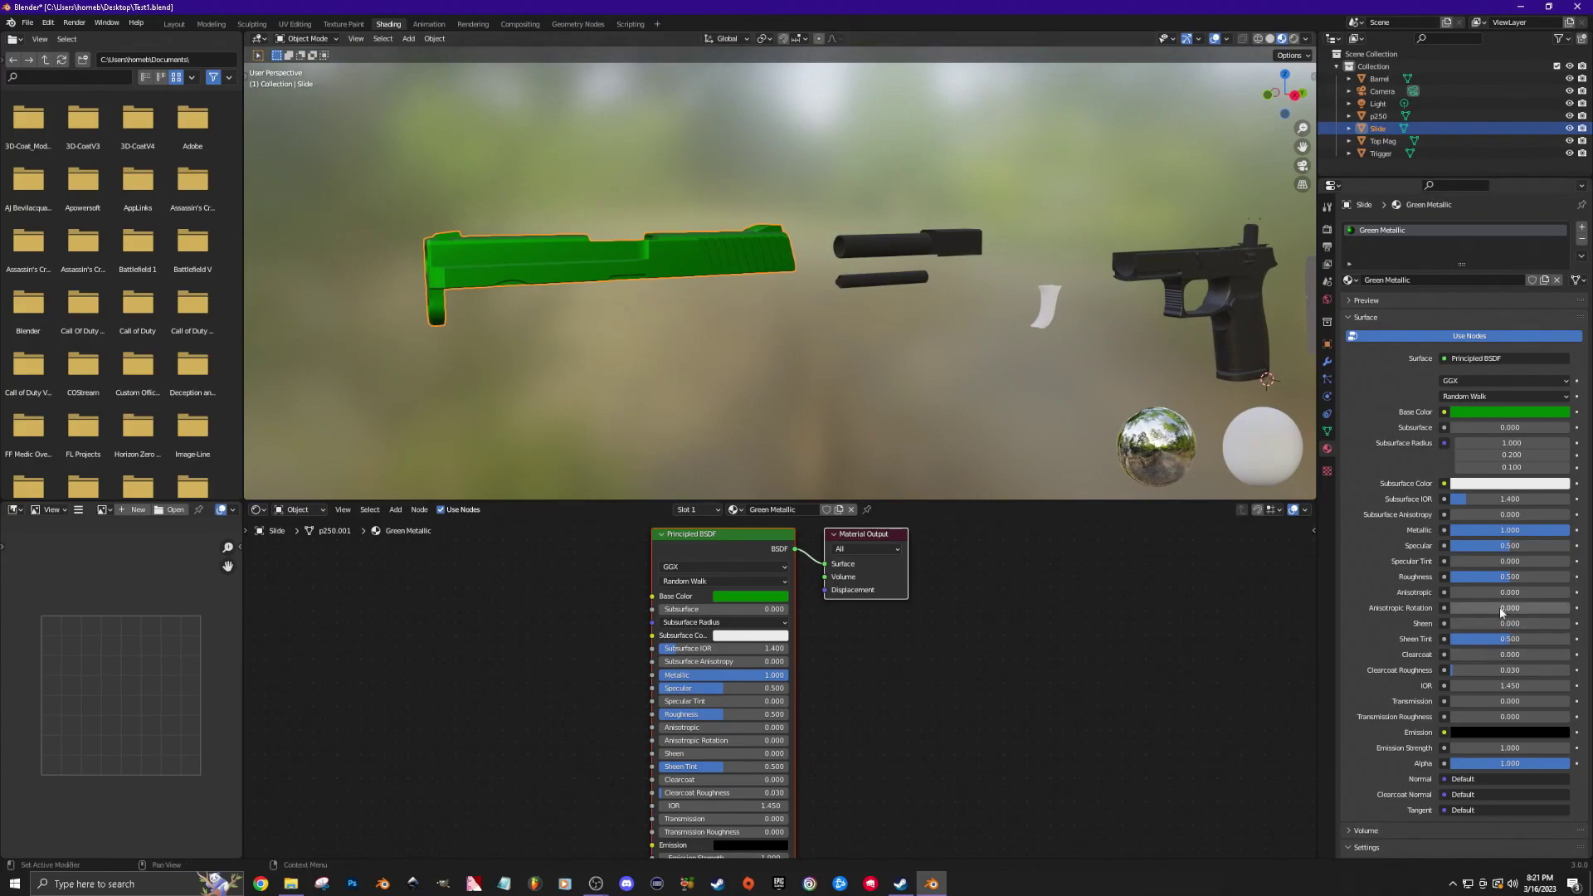
left_click_drag(1506, 577, 1493, 577)
middle_click_drag(800, 380, 705, 358)
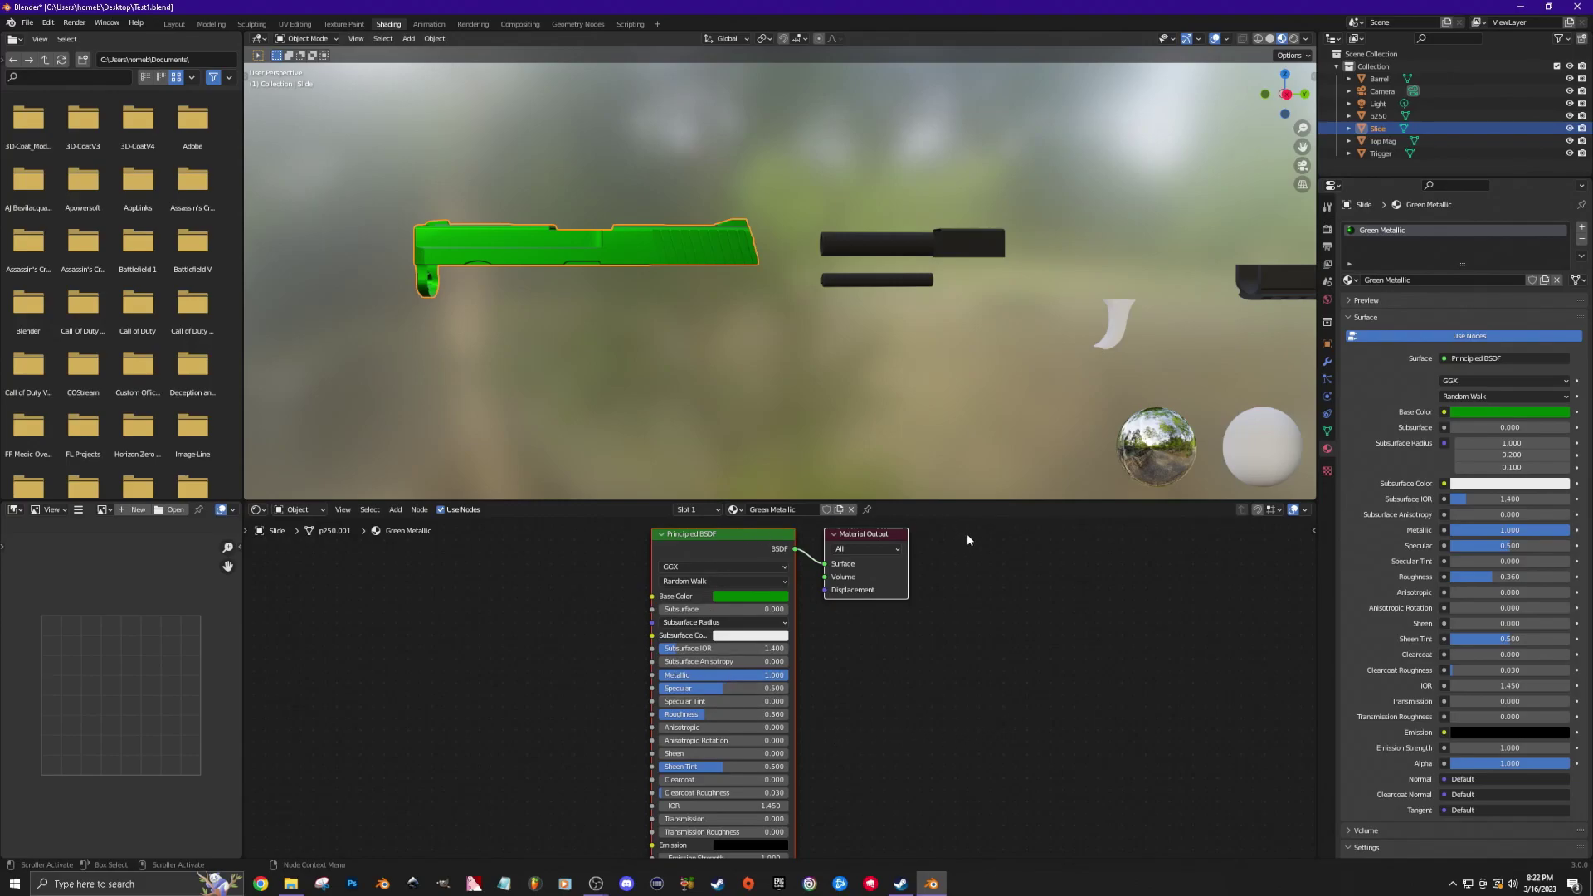
Replace the Trigger's Default OBJ material with the existing Green Metallic material.
left_click(1120, 322)
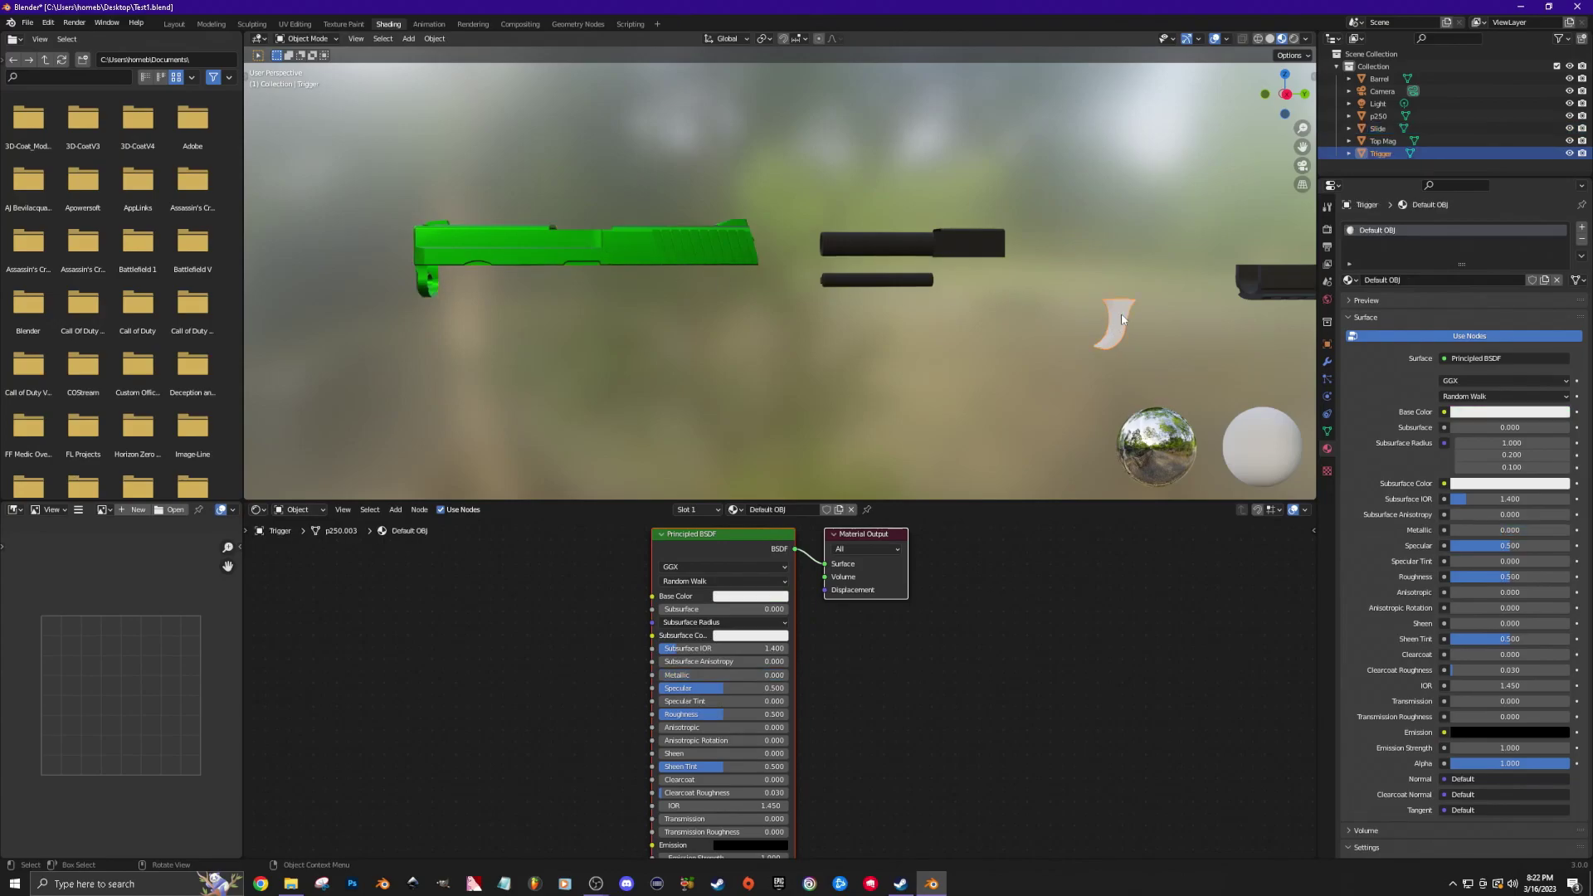
left_click(1350, 281)
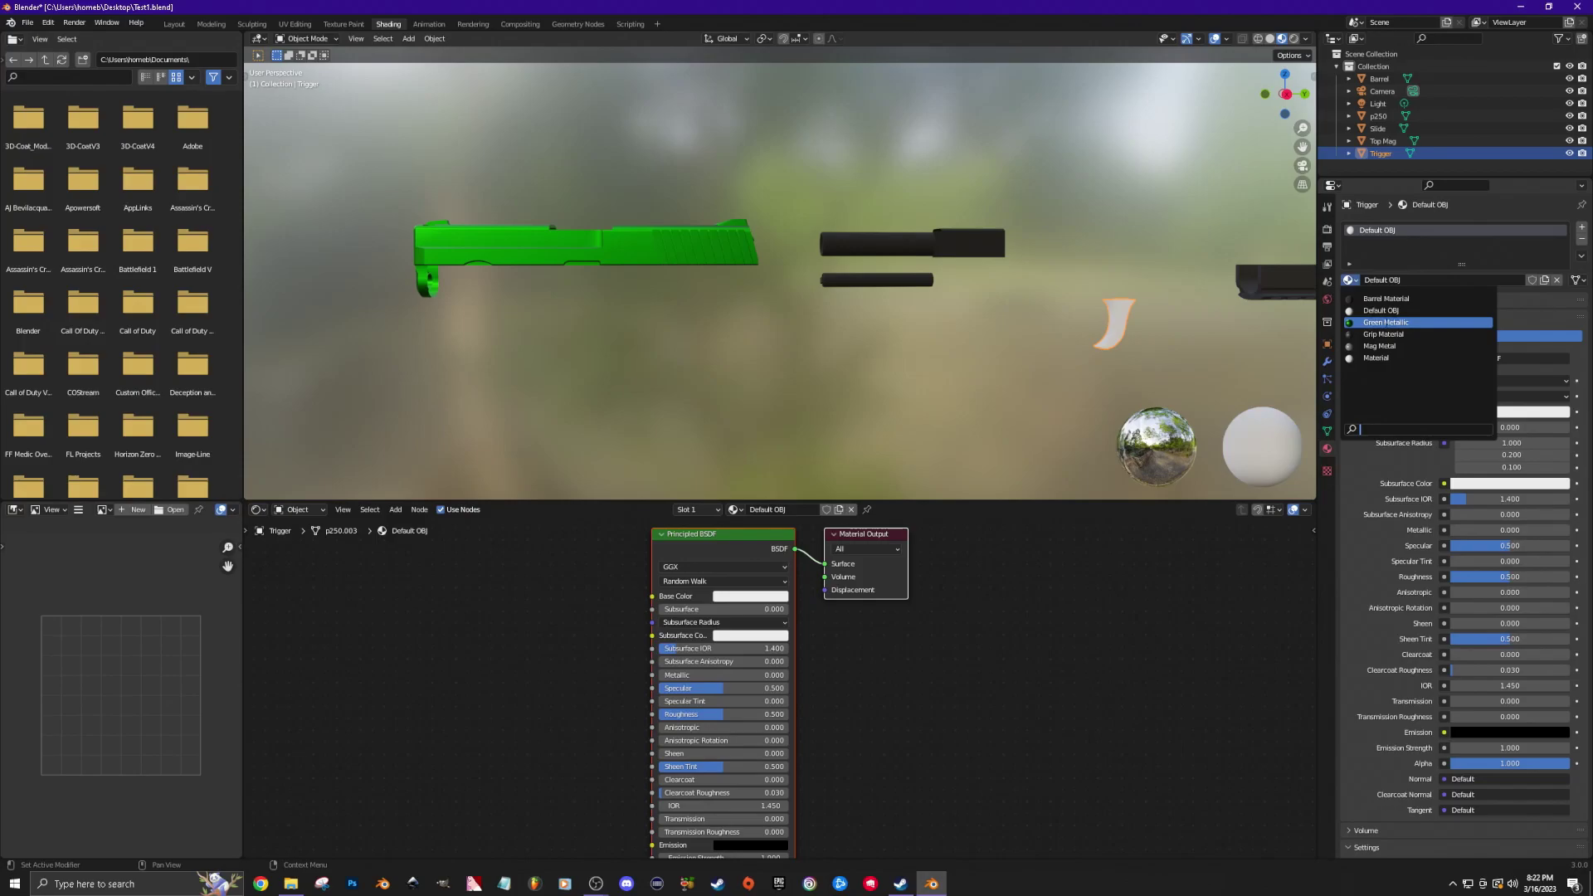
left_click(1386, 322)
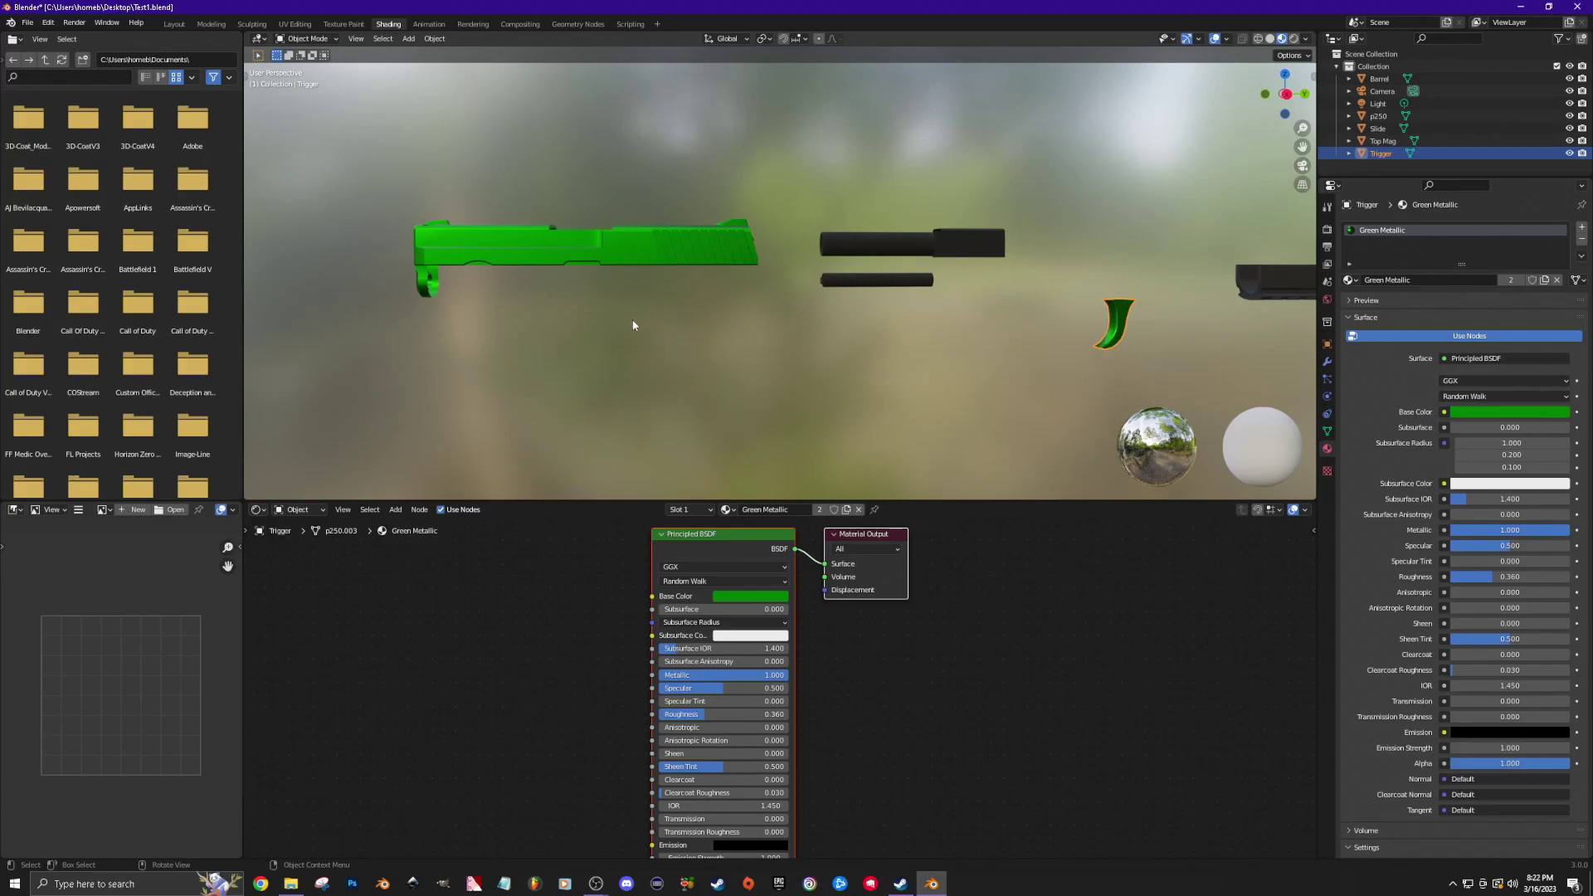
mouse_move(1055, 364)
middle_mouse_down()
mouse_move(775, 370)
mouse_move(1046, 373)
mouse_move(1023, 356)
middle_mouse_up()
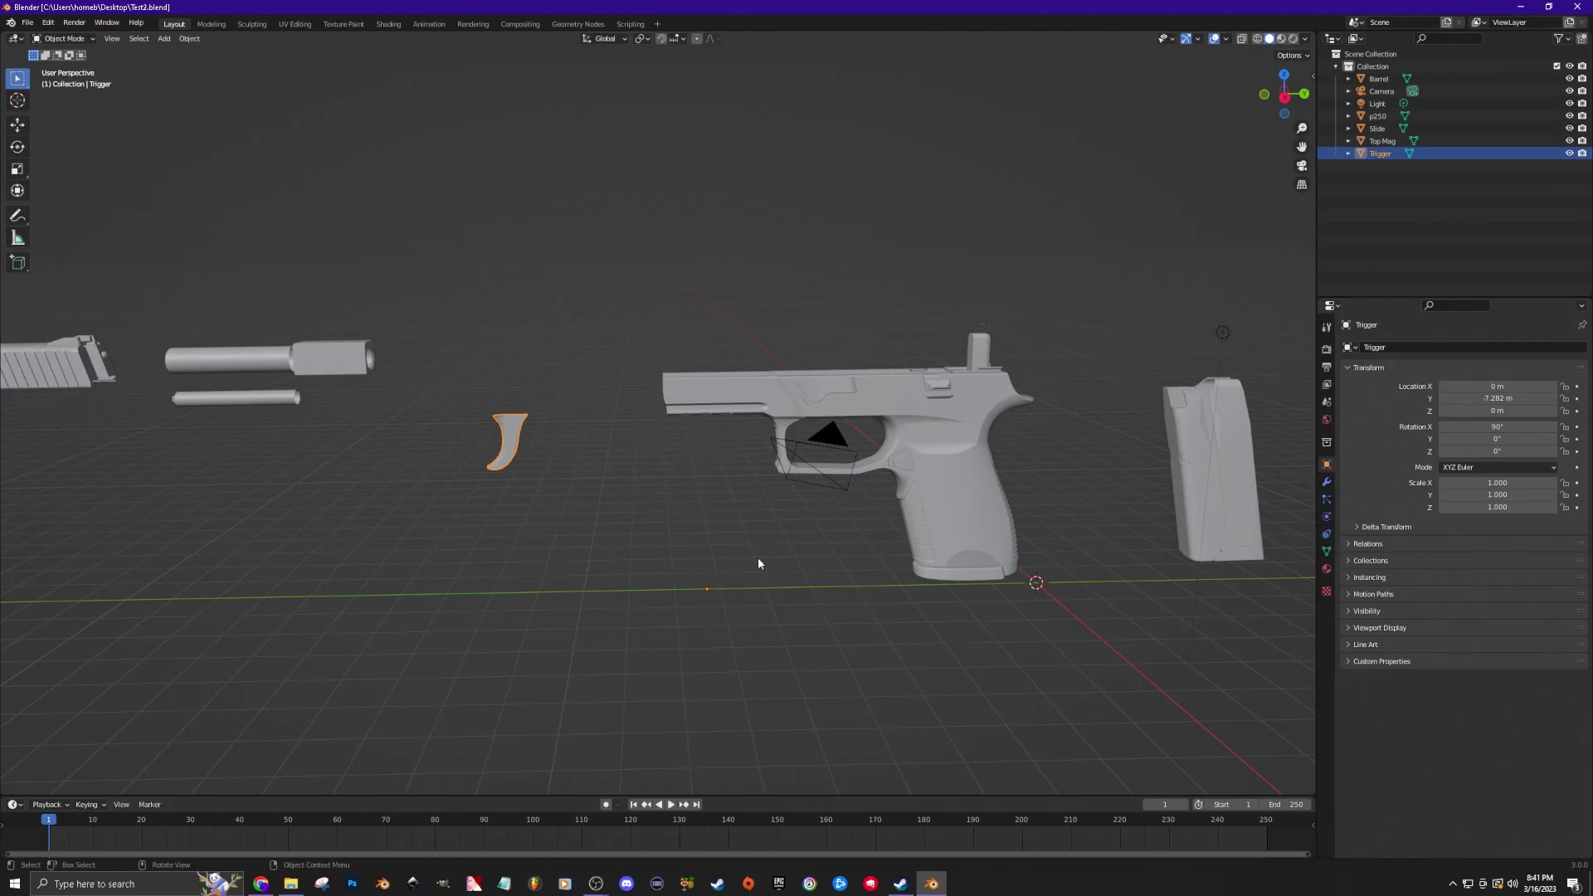
Examine the pistol parts from several angles in the Layout workspace, first in Material Preview and then in Rendered shading.
left_click(1282, 40)
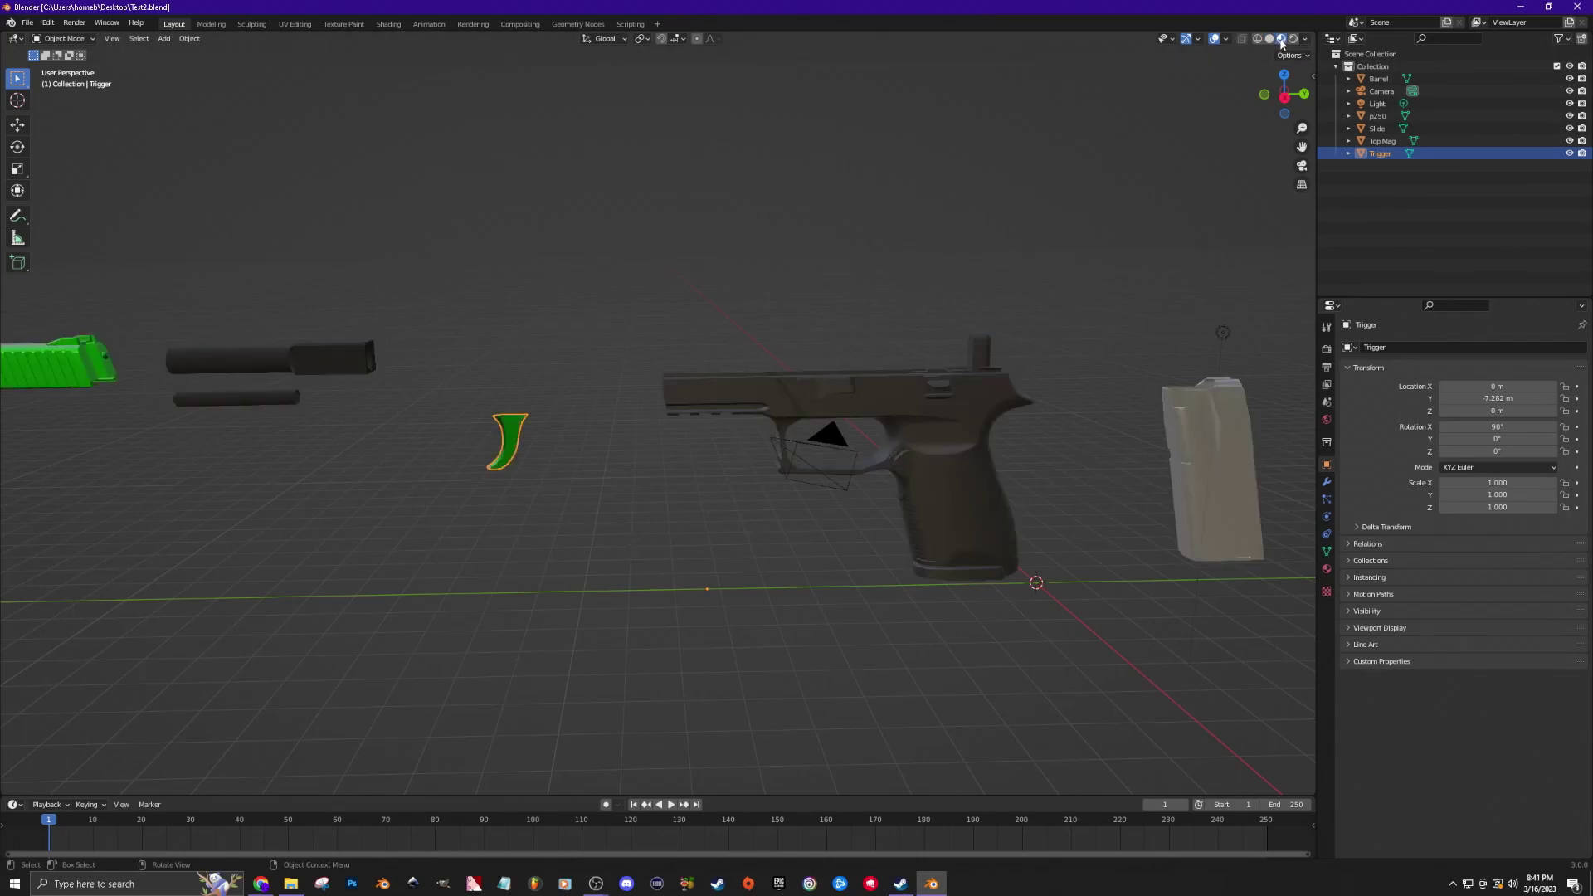
mouse_move(643, 297)
middle_mouse_down()
mouse_move(771, 291)
mouse_move(671, 304)
middle_mouse_up()
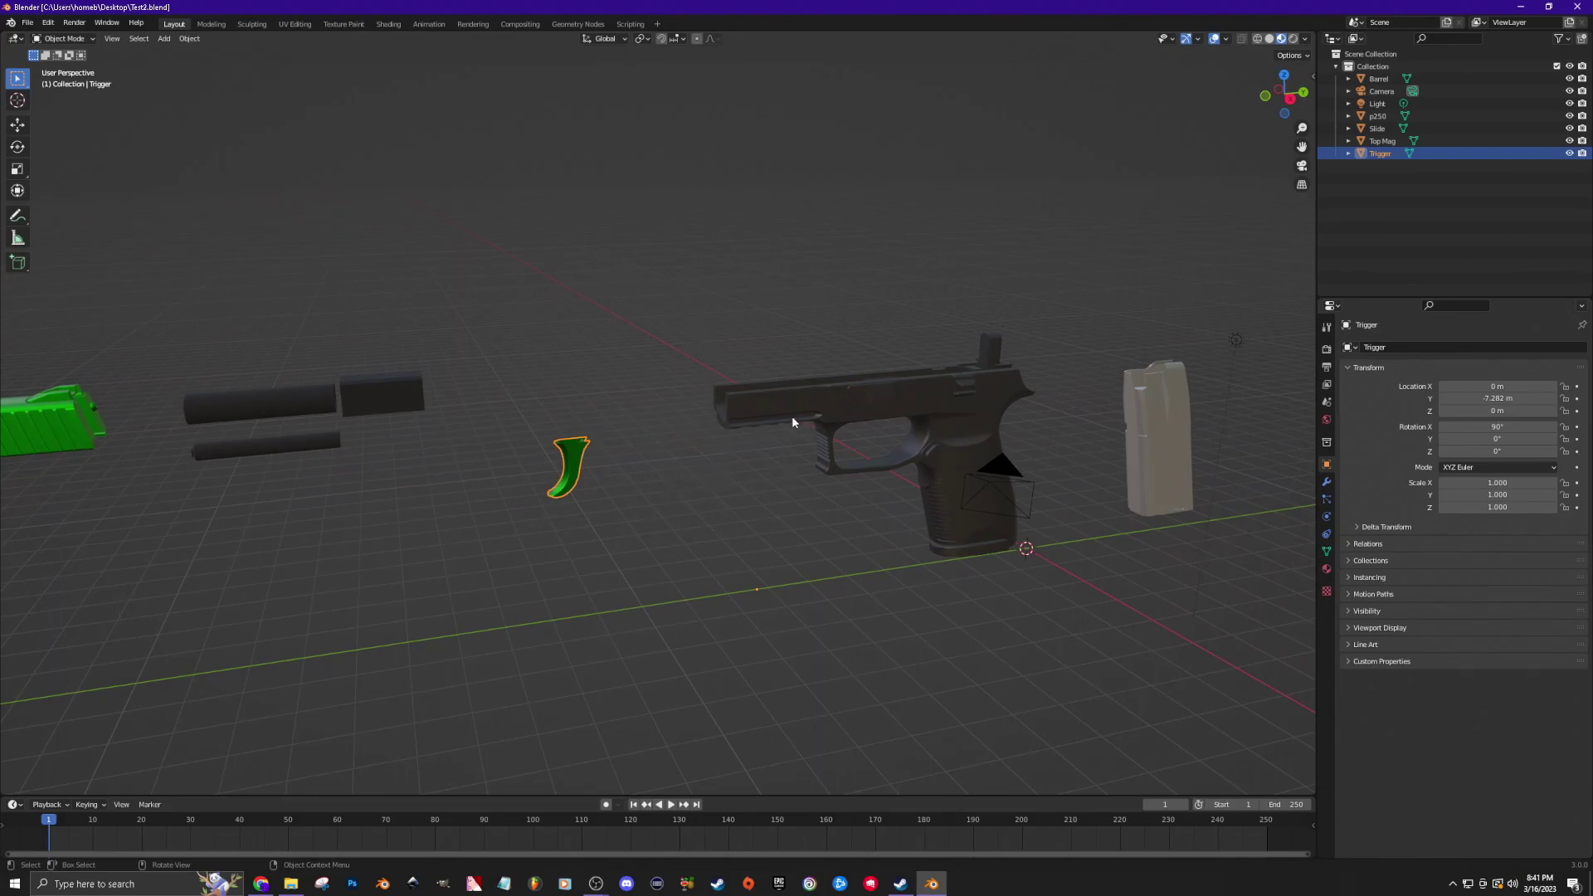
left_click(1294, 39)
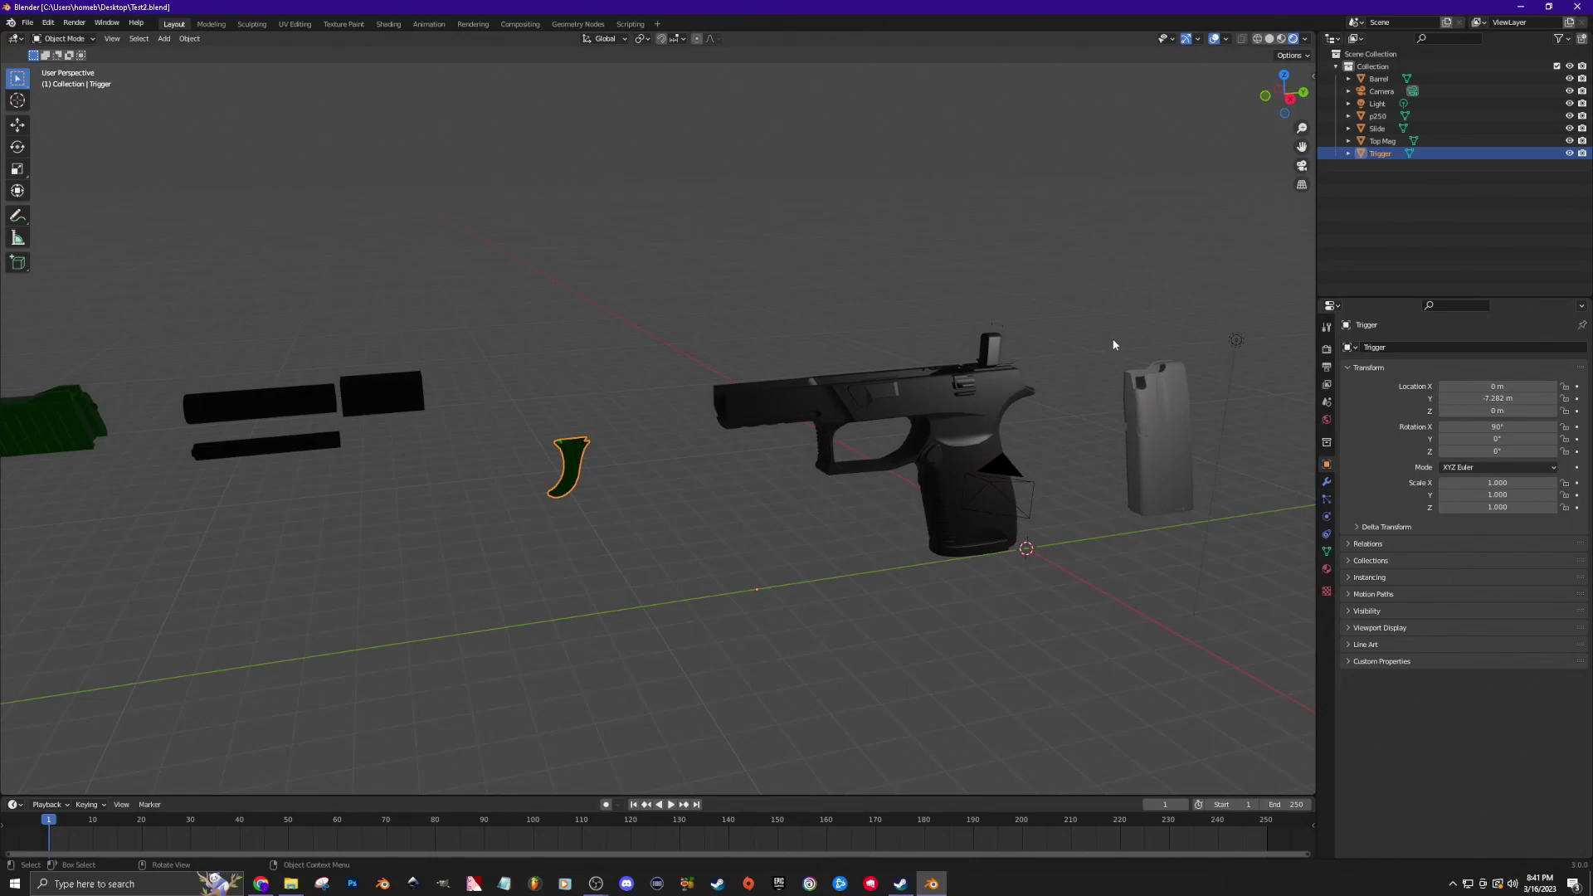
middle_click_drag(1085, 332, 988, 385)
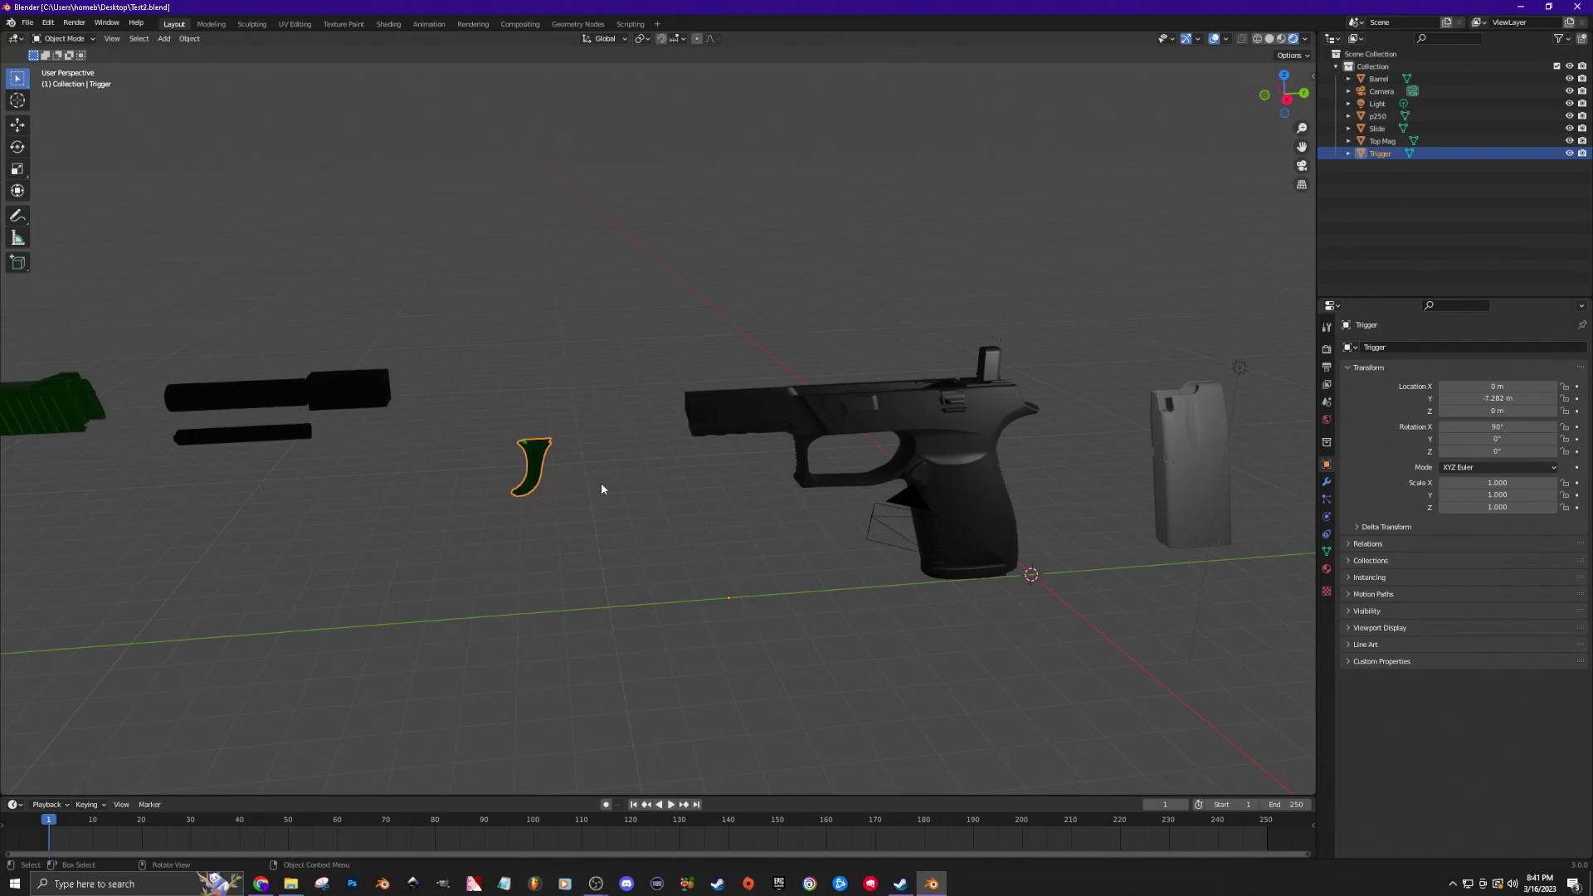
middle_click_drag(654, 533, 911, 523)
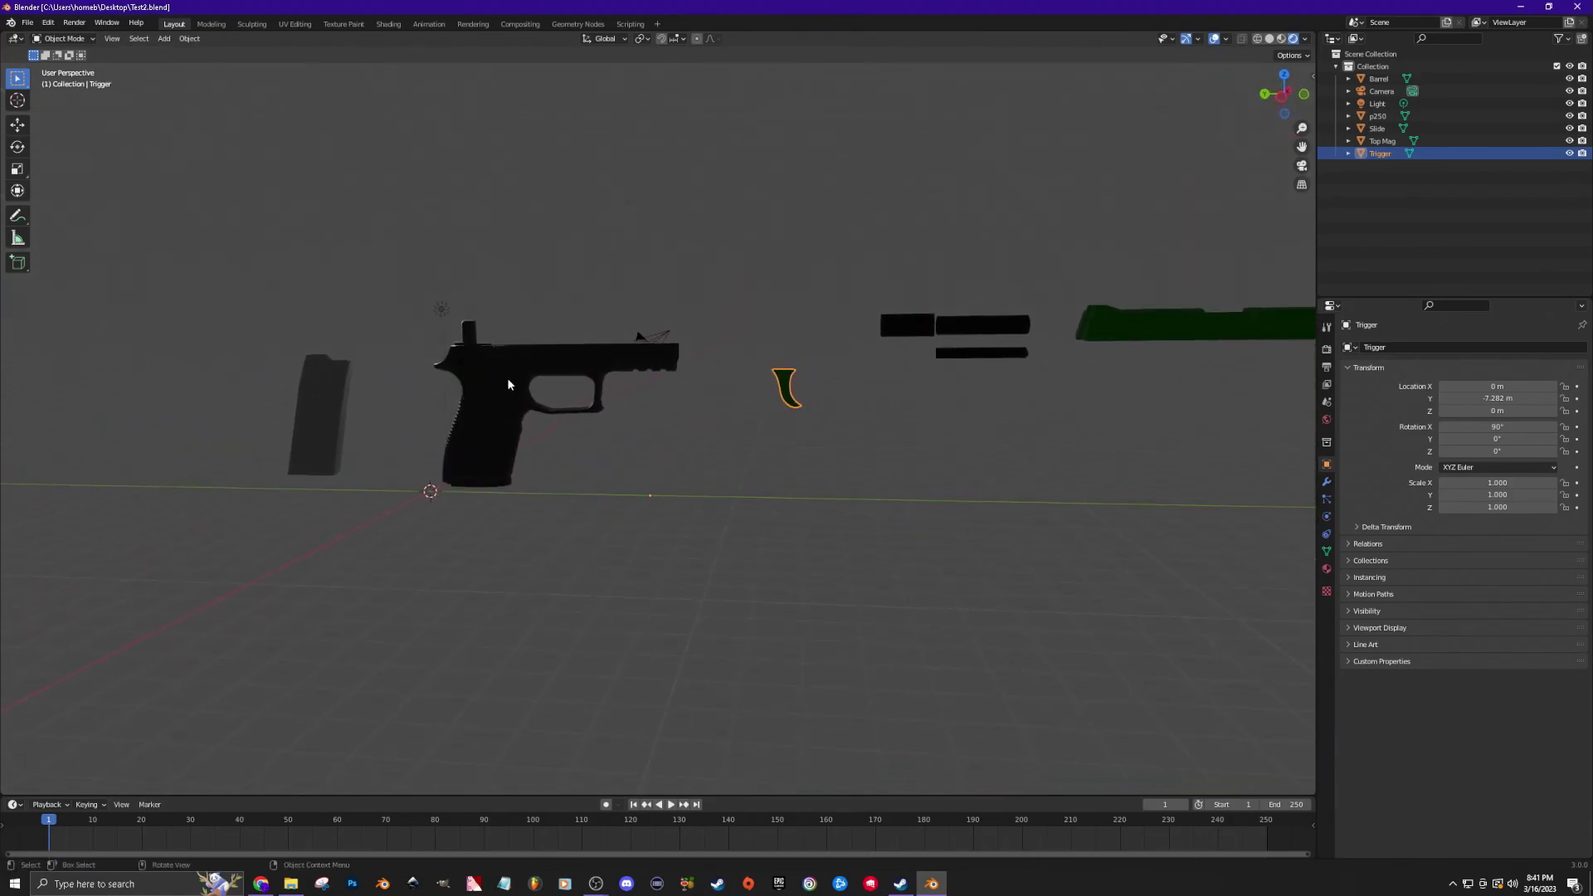
middle_click_drag(677, 490, 780, 391)
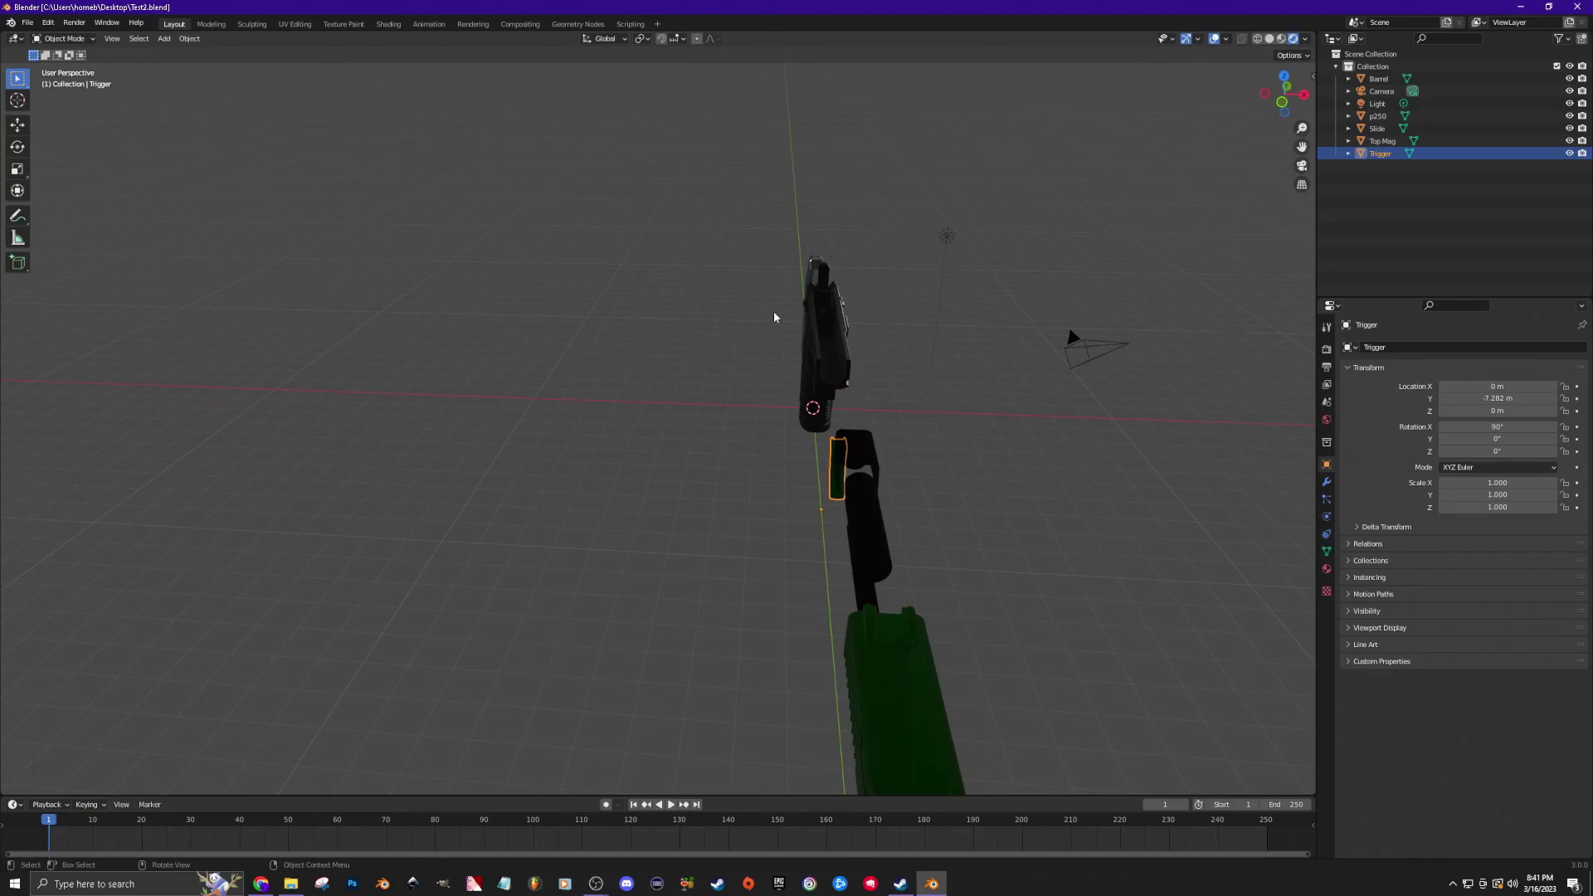
middle_click_drag(1069, 489, 968, 465)
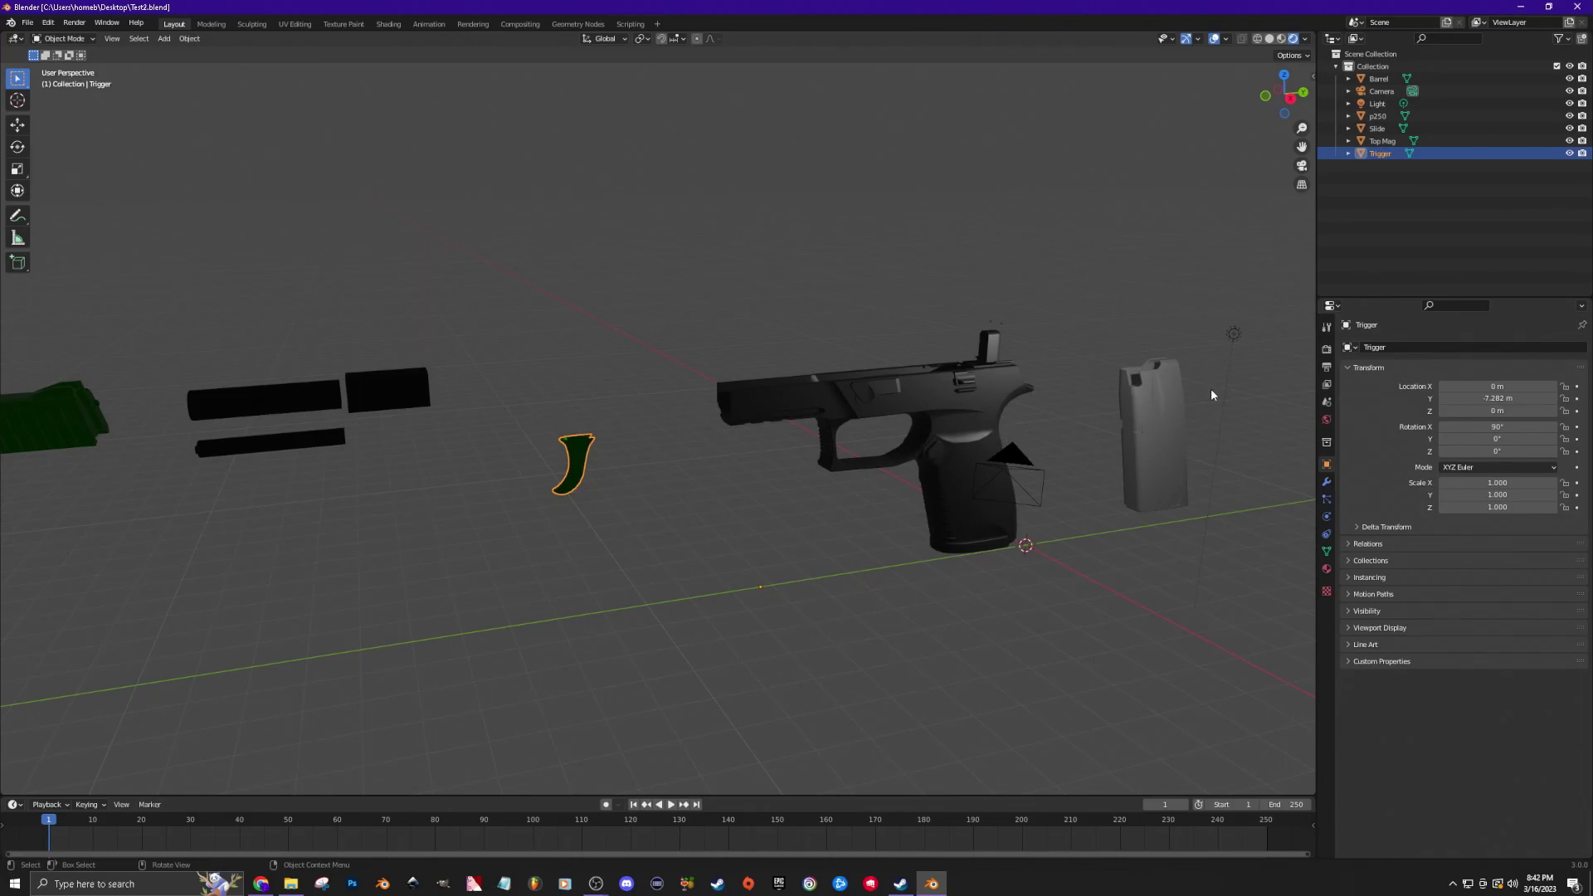
Hide the scene's Light in the viewport and switch to the Shading workspace.
middle_click_drag(1242, 480, 1237, 359)
left_click(1237, 358)
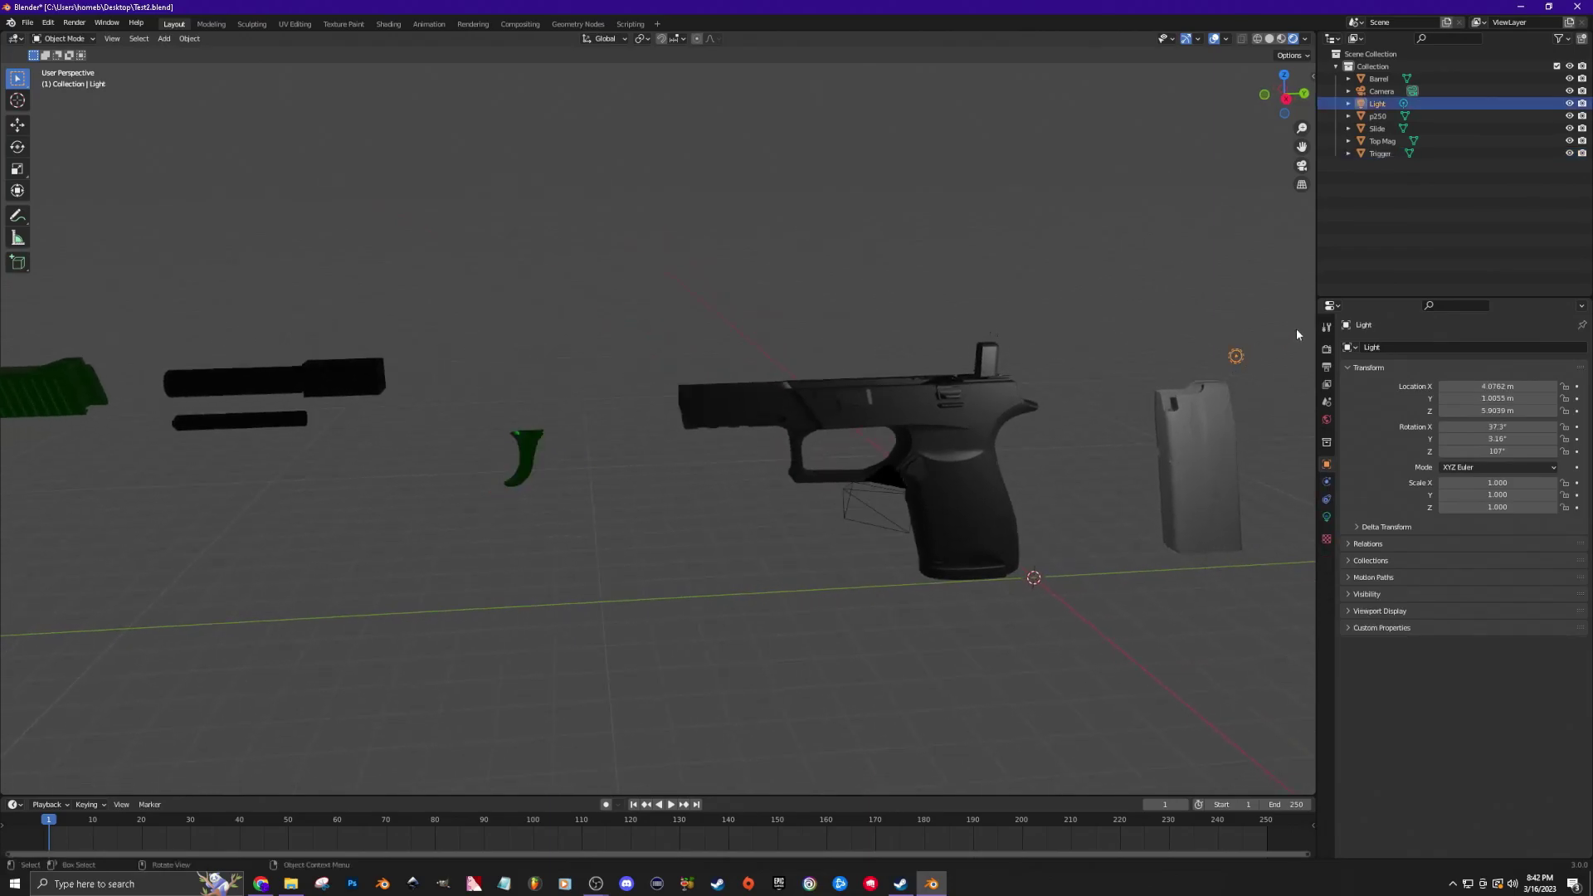
left_click(1570, 104)
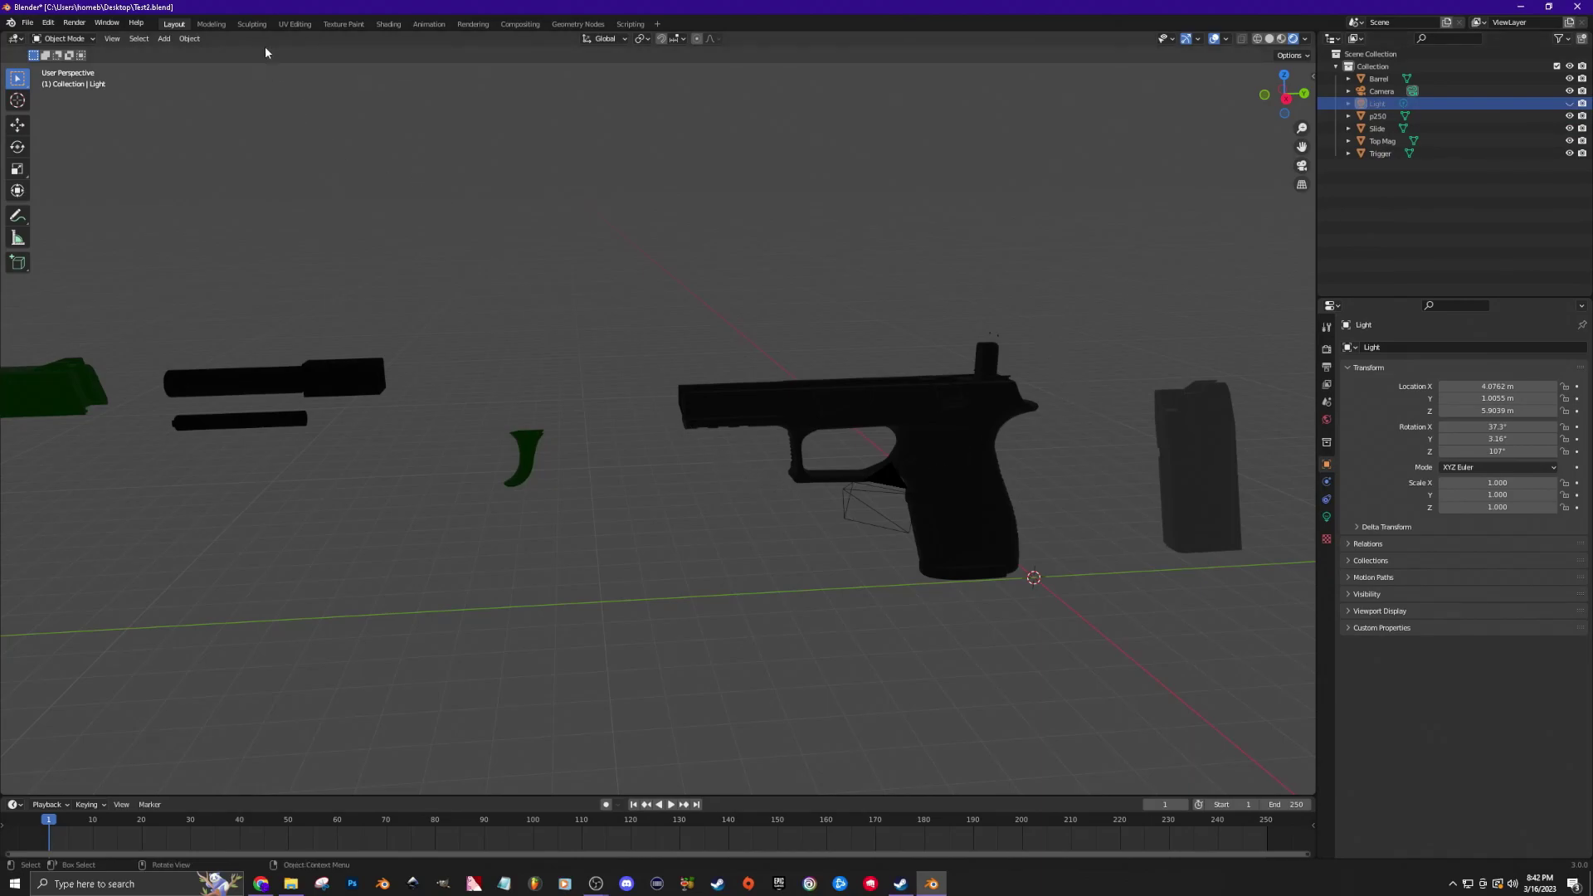
left_click(390, 24)
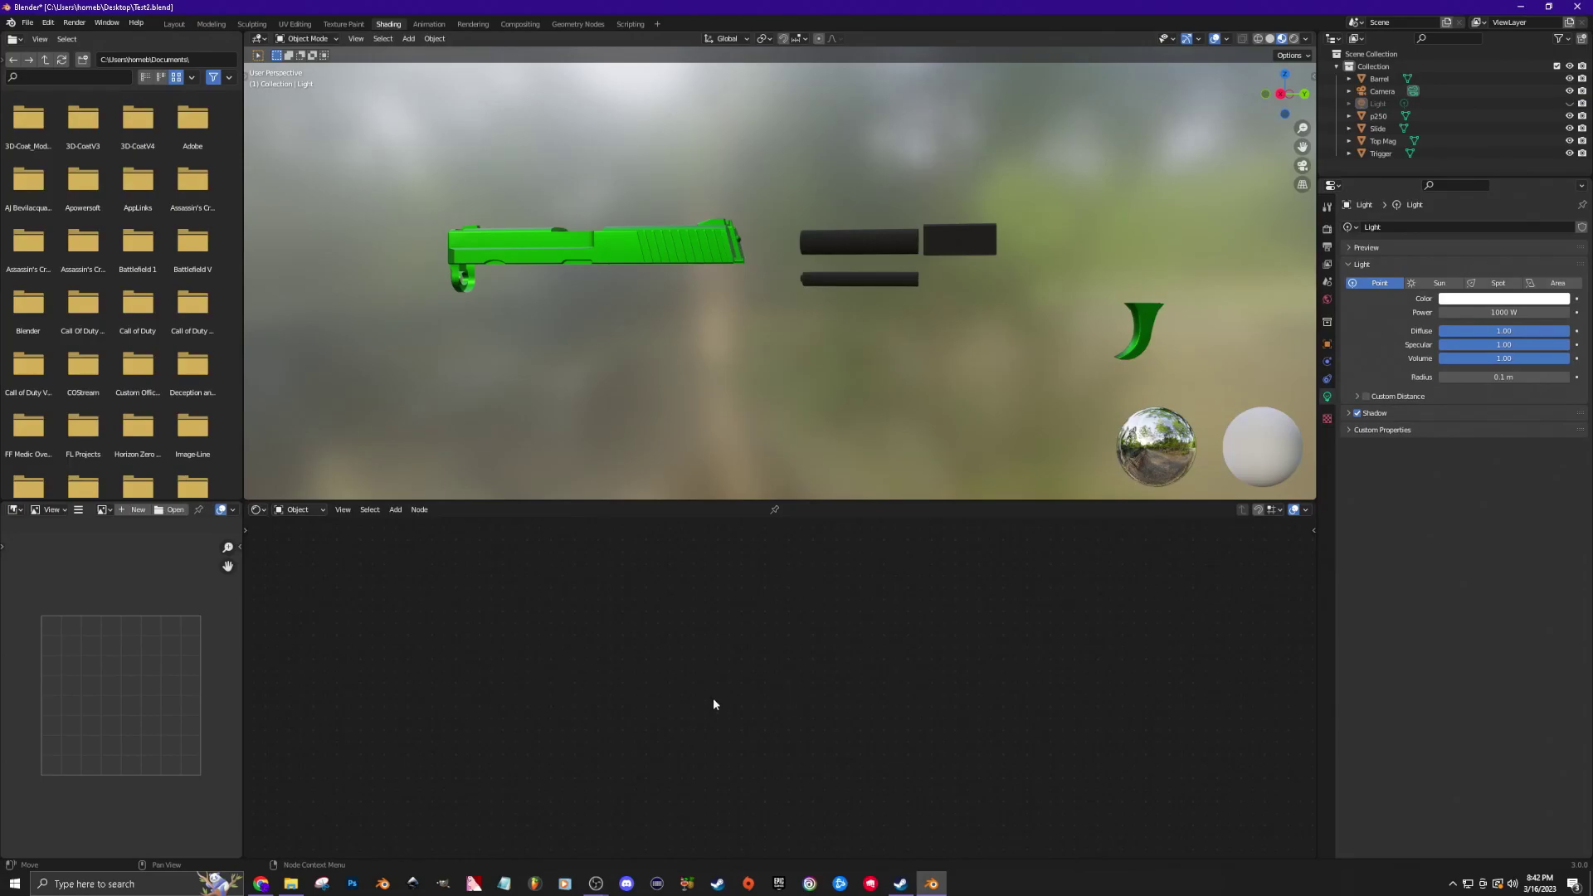
Switch to the web browser, look through the HDRIs on Poly Haven, and return to Blender.
left_click(261, 884)
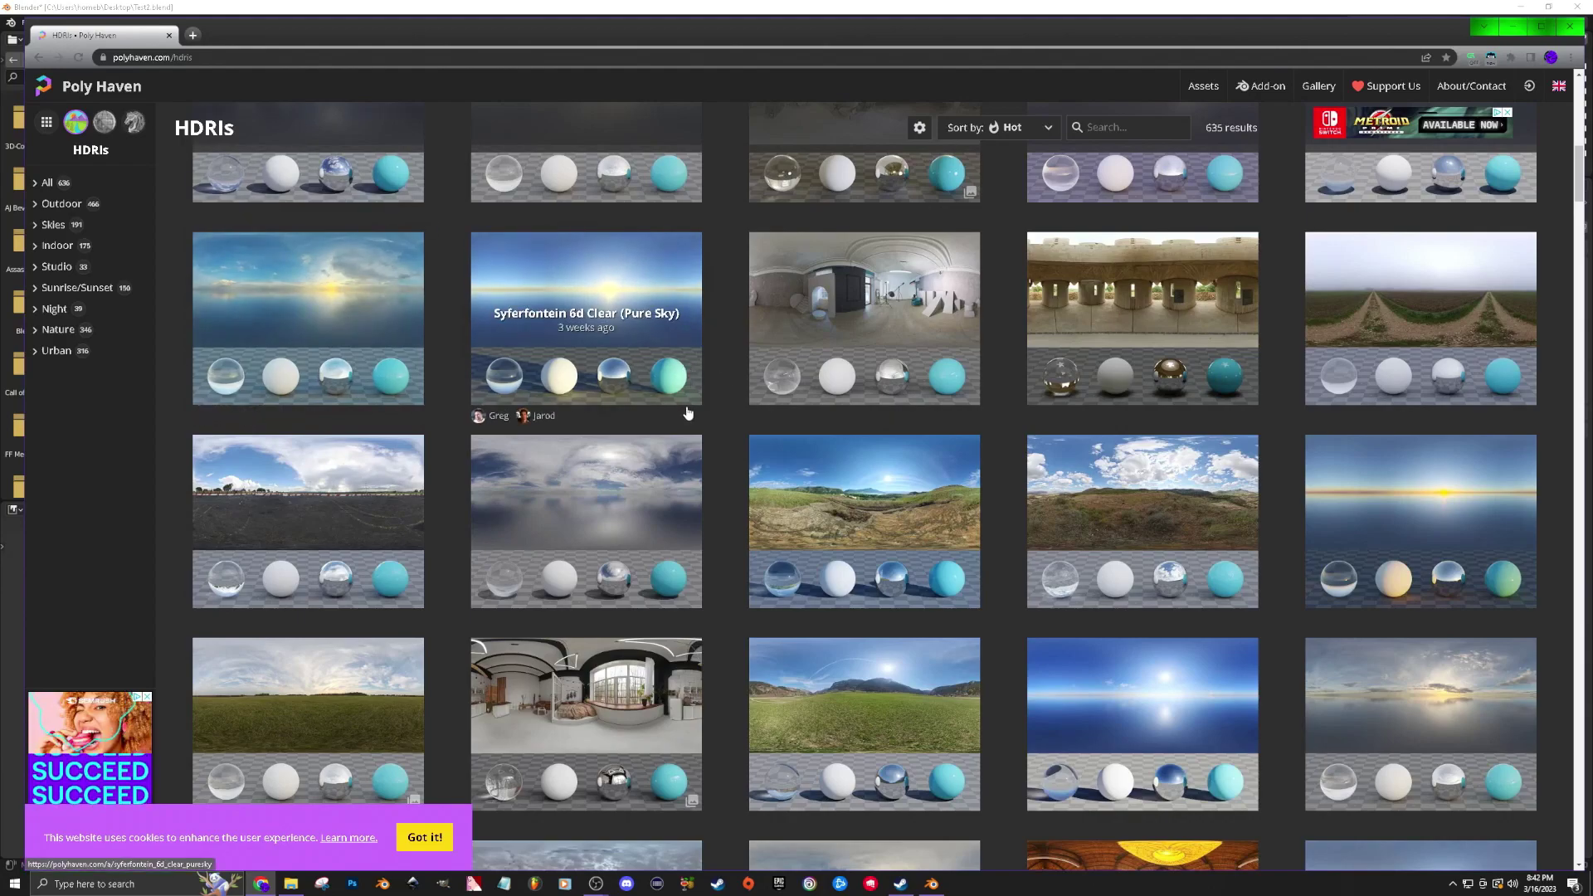
scroll(714, 394, "up", 2)
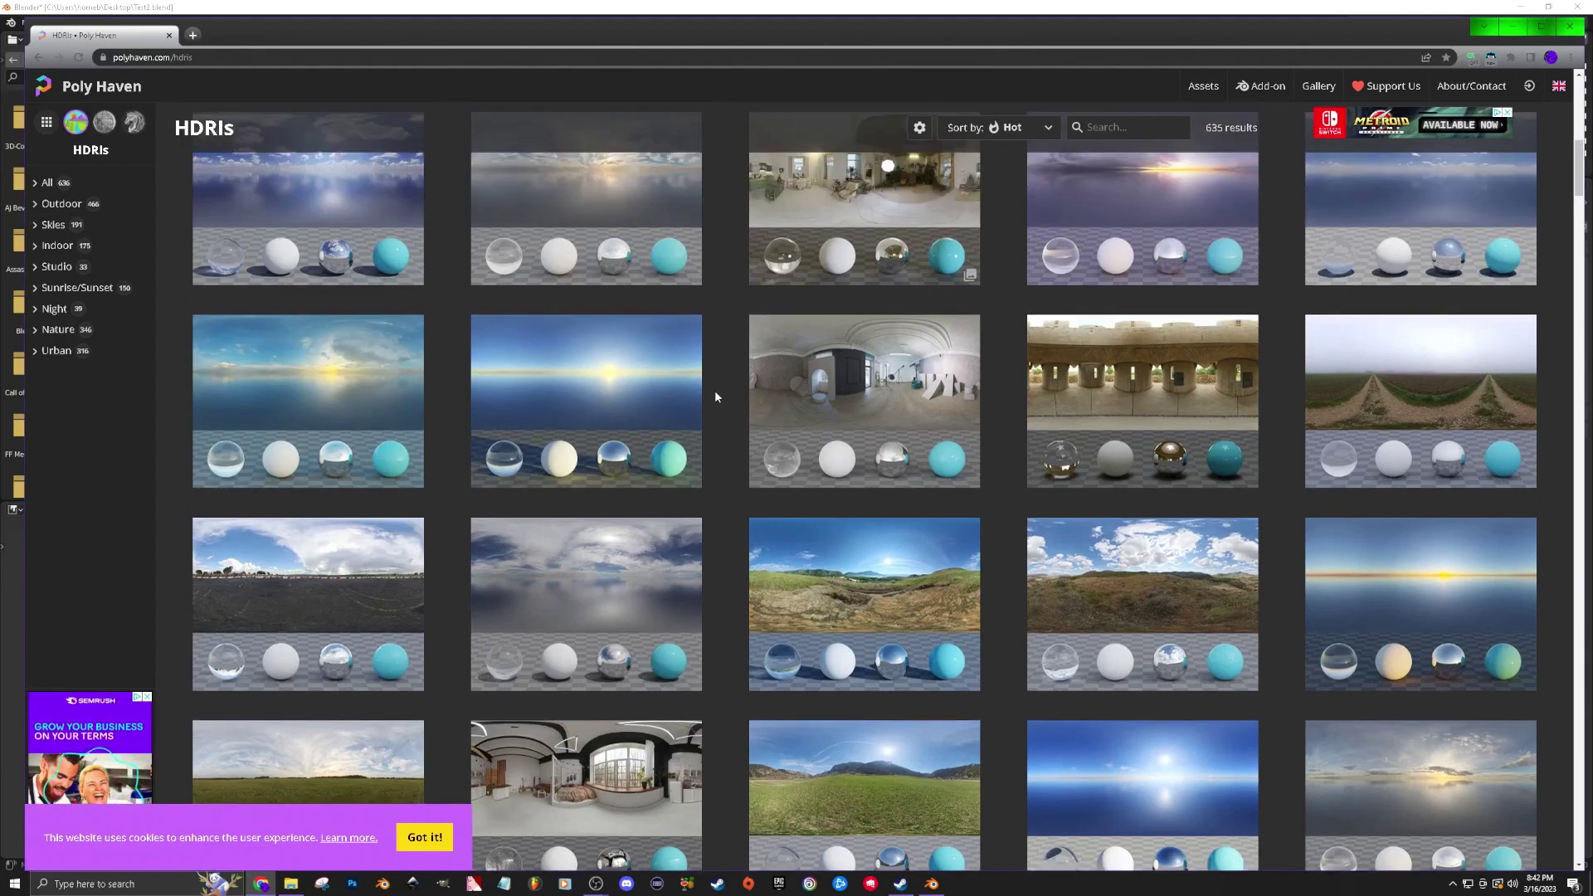
scroll(713, 397, "up", 5)
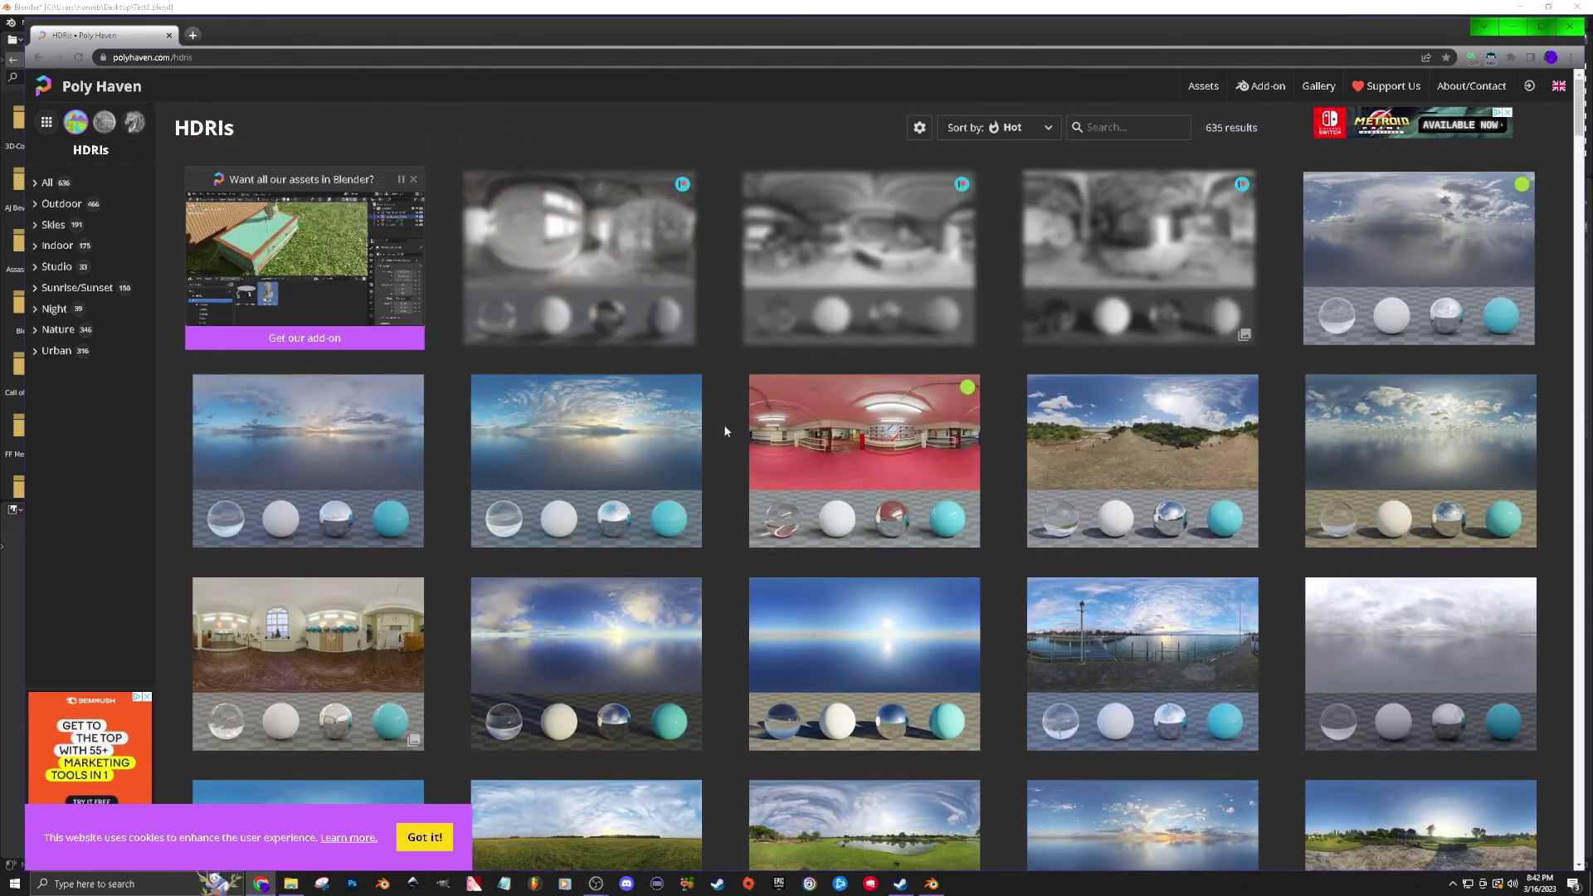
scroll(723, 430, "down", 2)
scroll(724, 430, "down", 2)
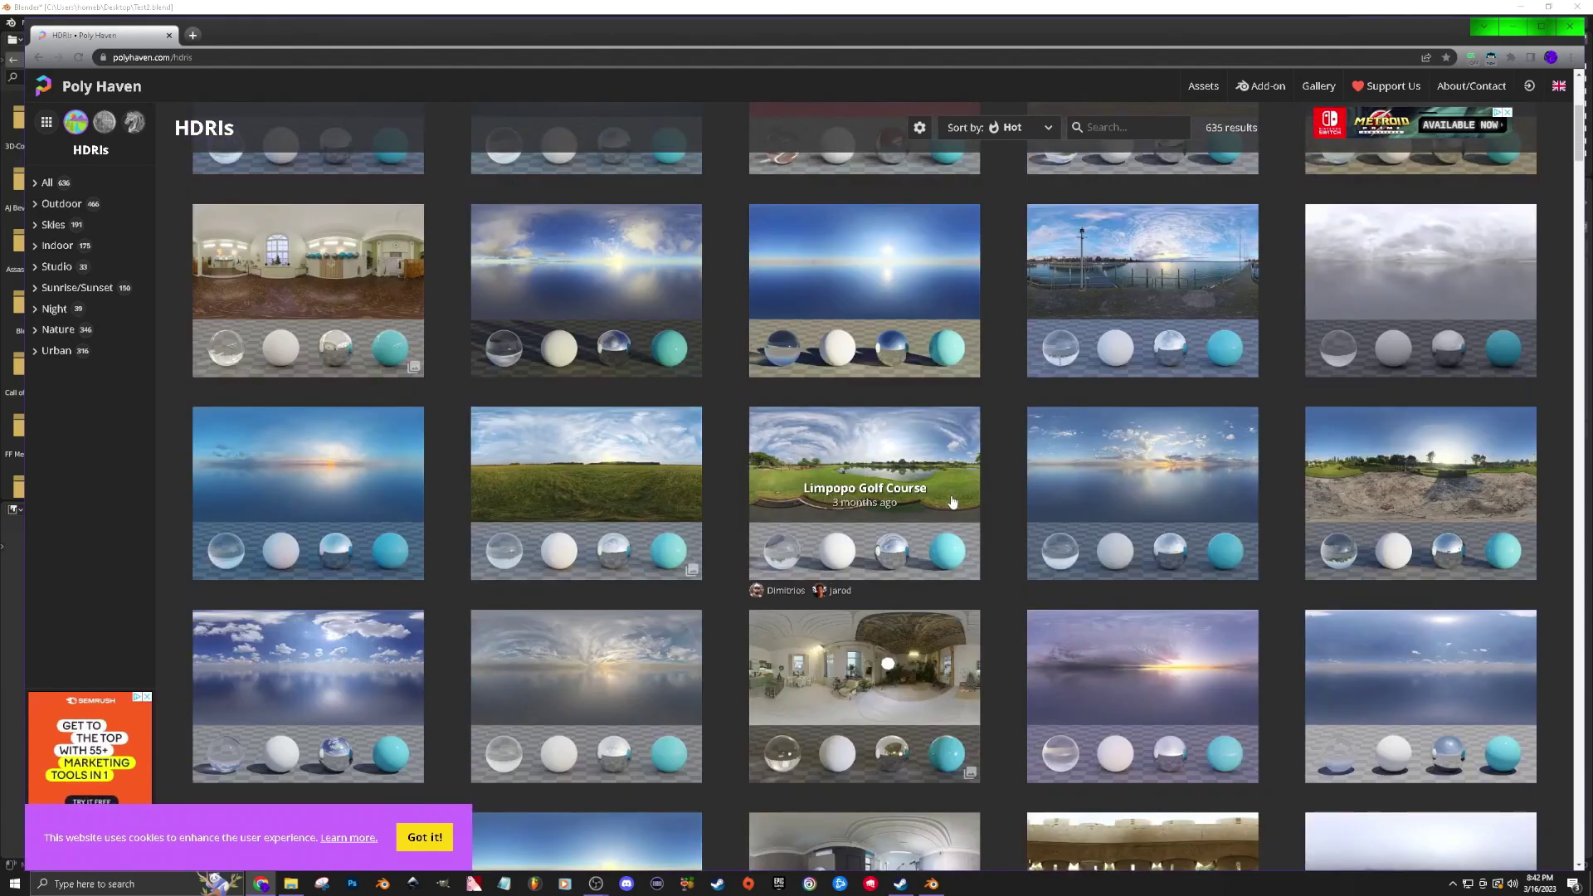
scroll(877, 569, "down", 2)
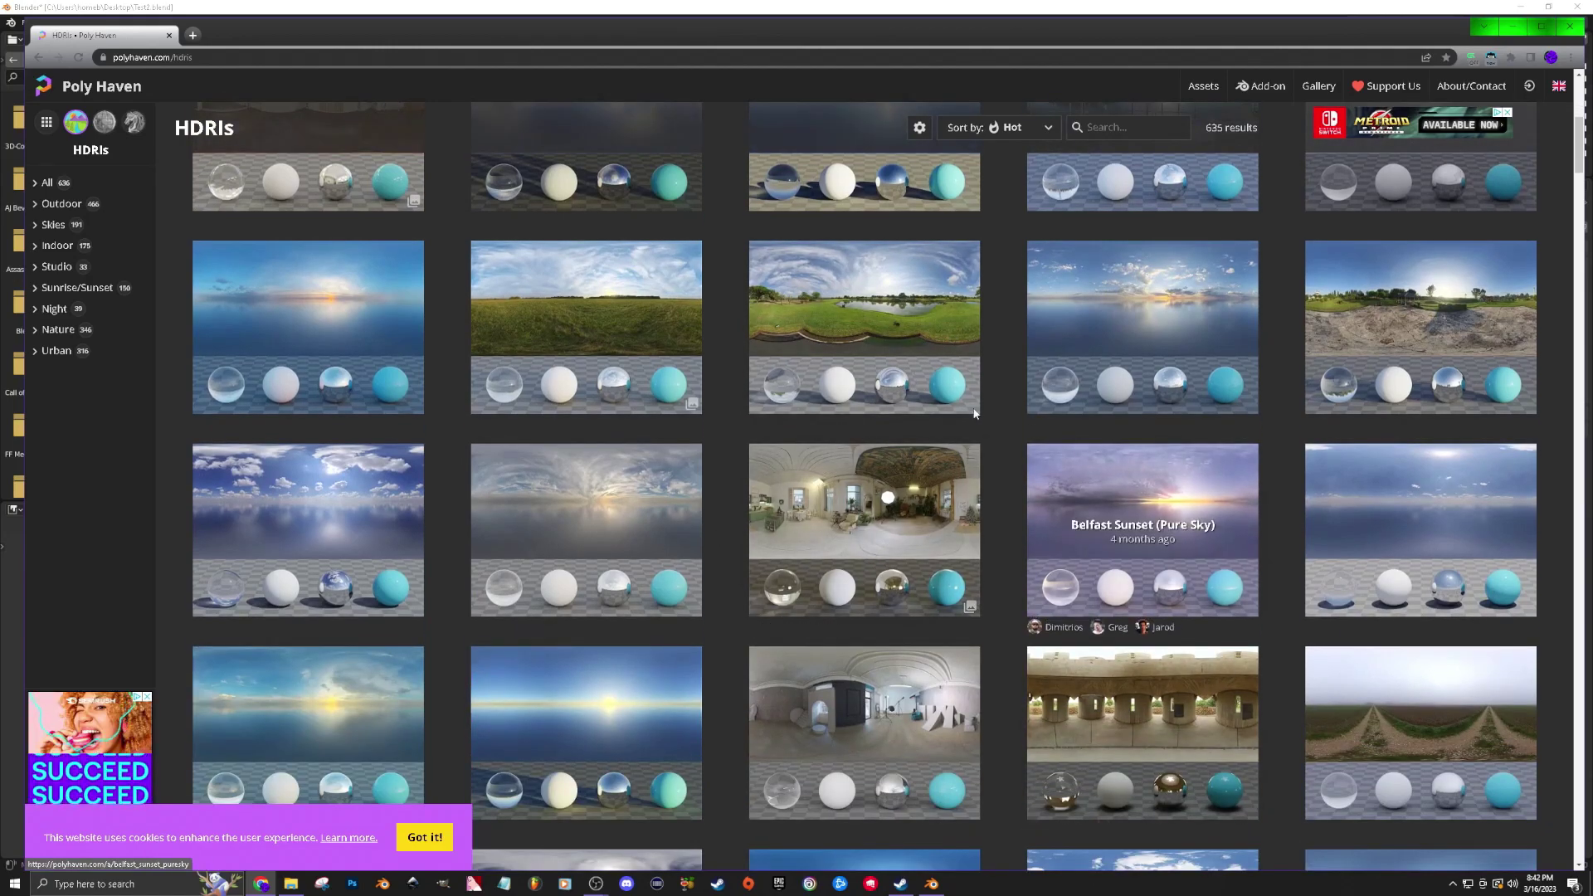
scroll(1016, 520, "down", 4)
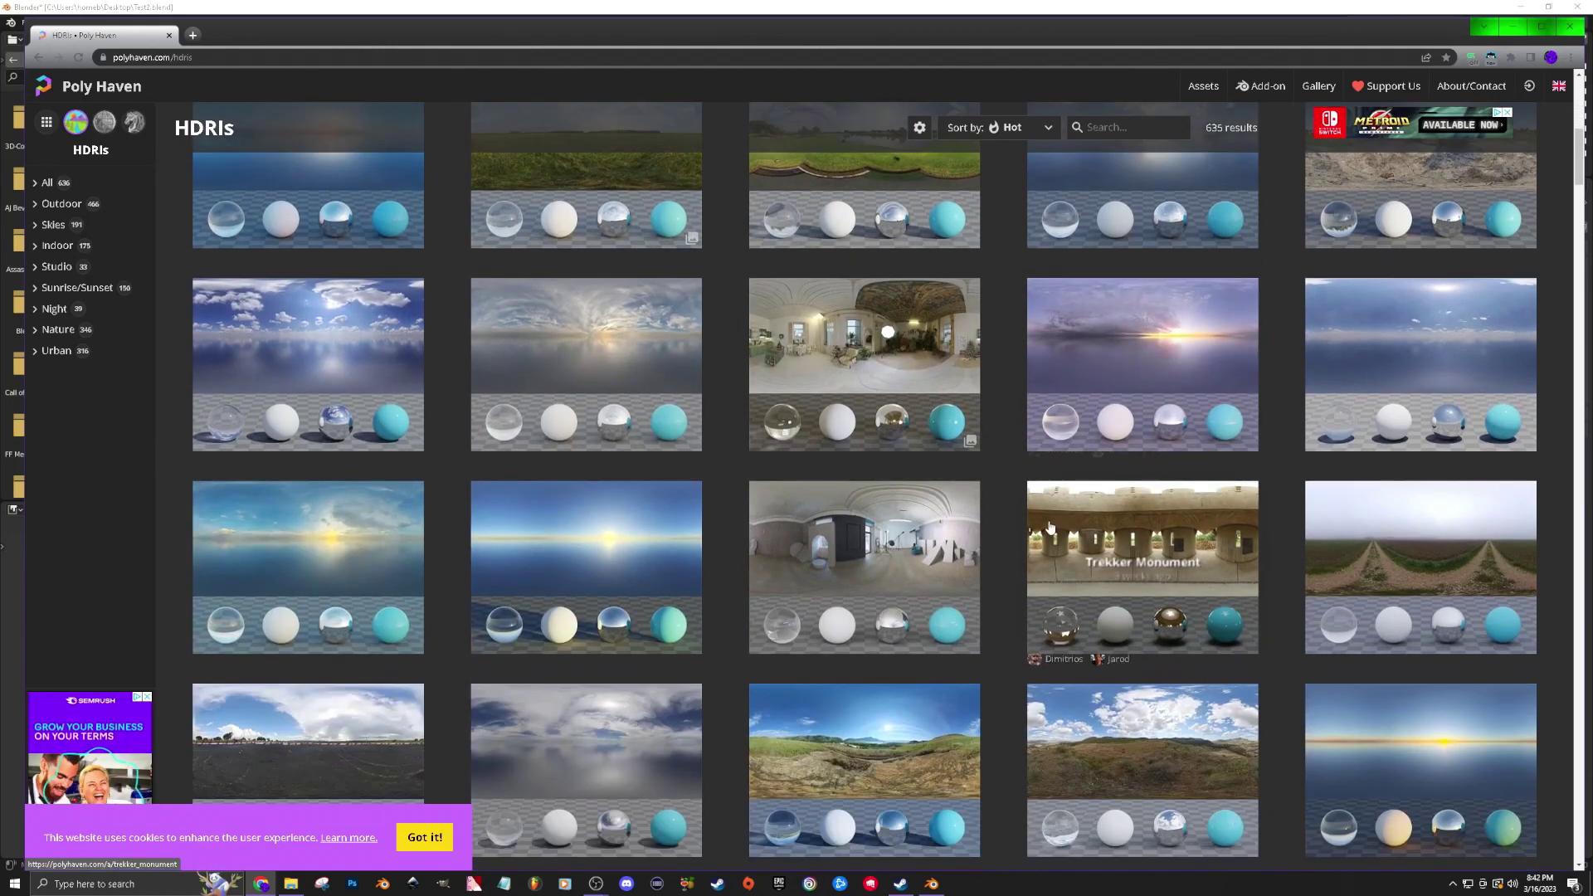
scroll(1015, 520, "down", 2)
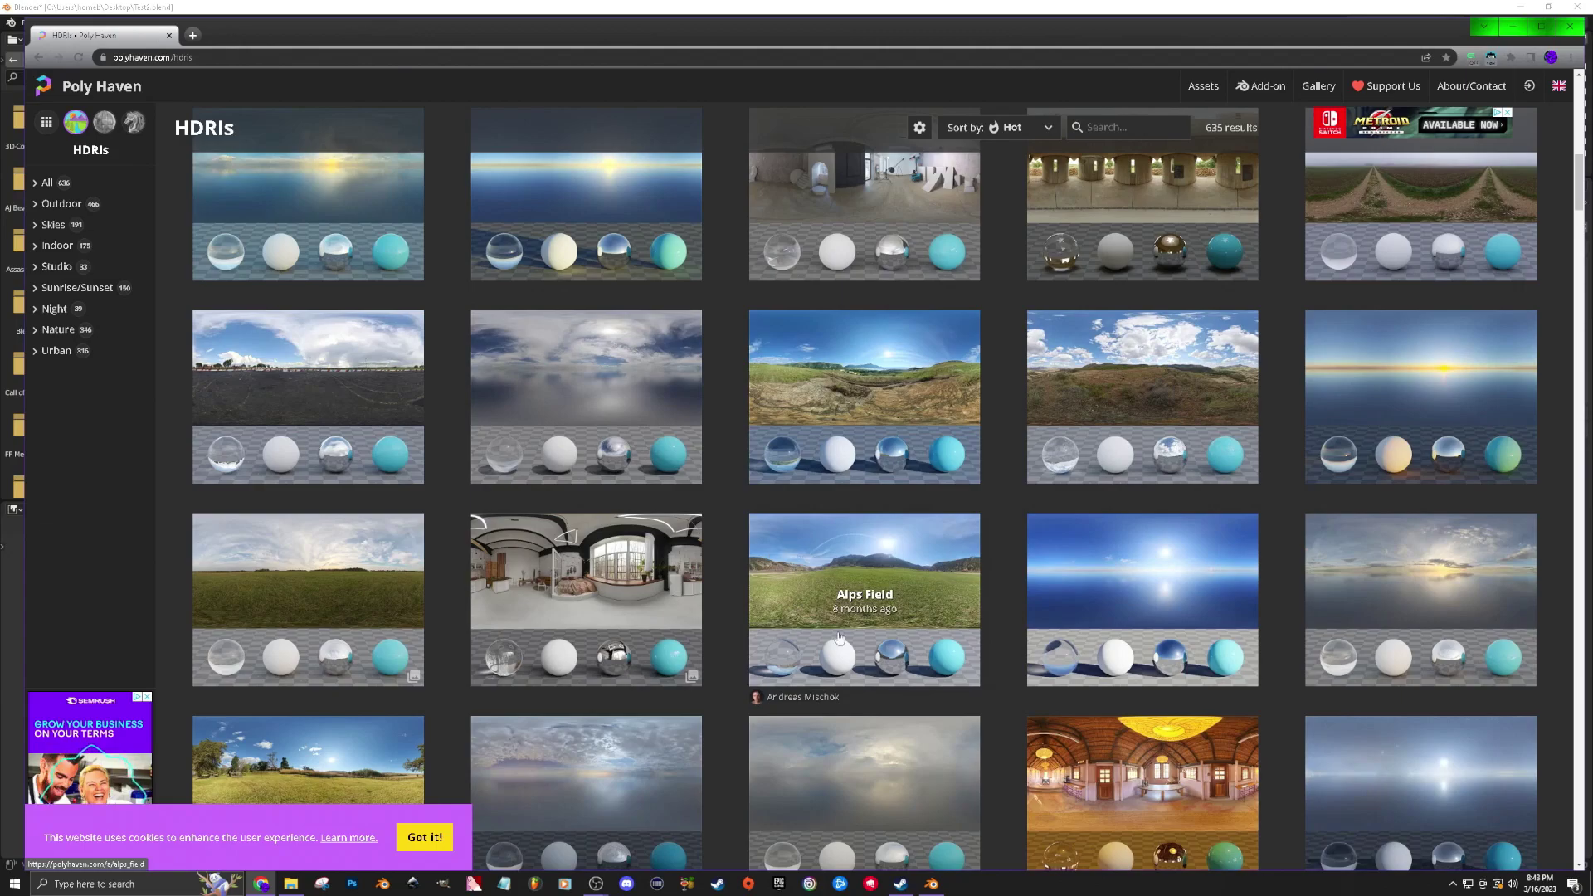
left_click(1516, 30)
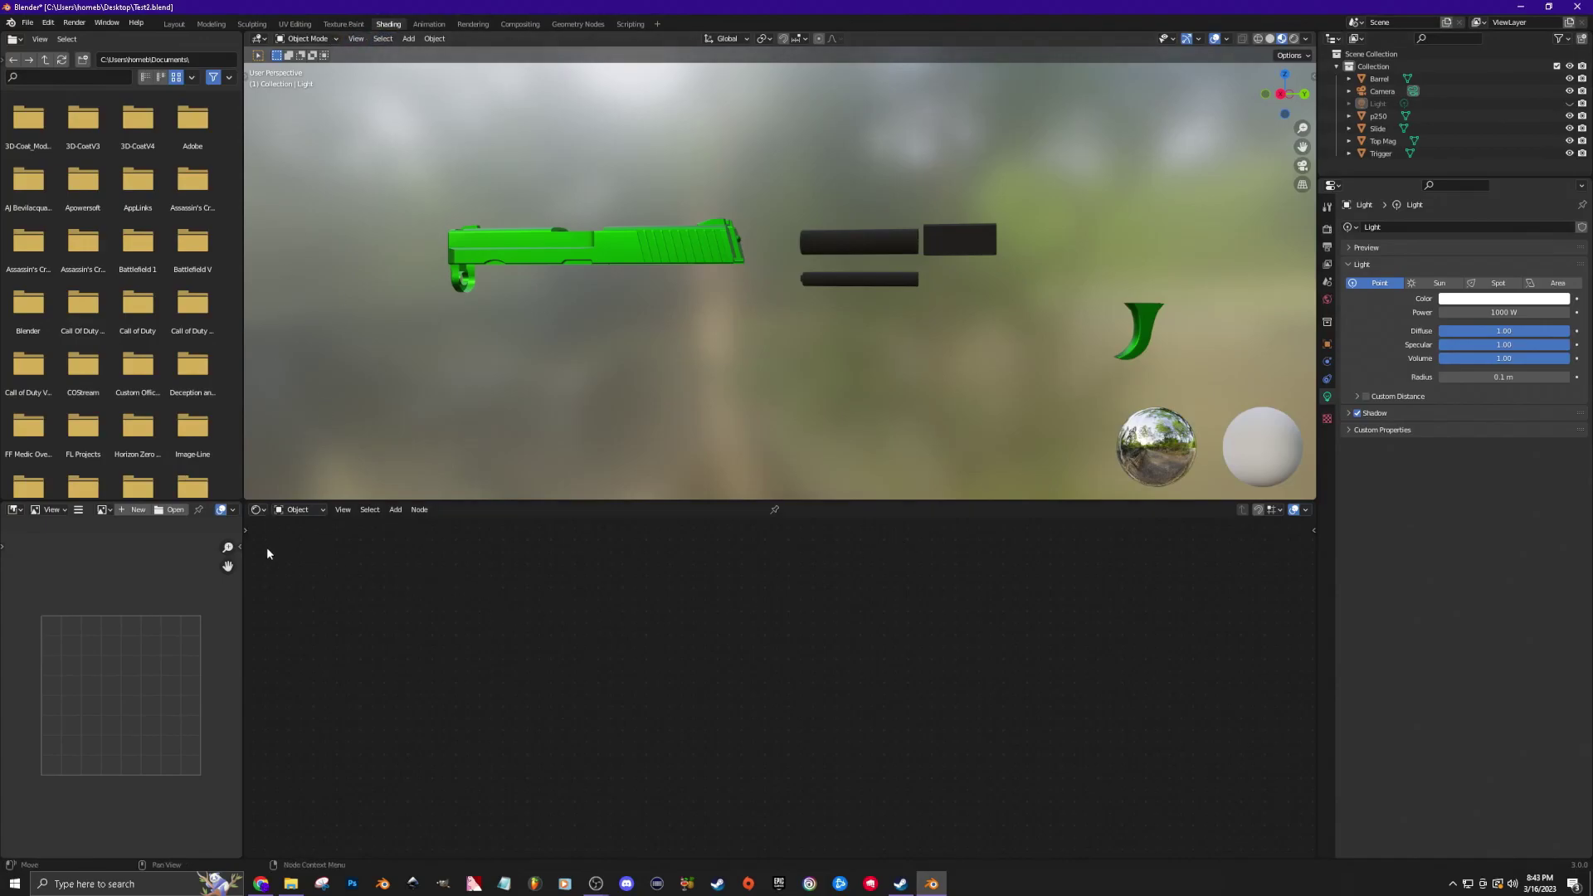
Set the Shader Editor to show the World nodes and delete the Background node.
left_click(317, 510)
left_click(305, 538)
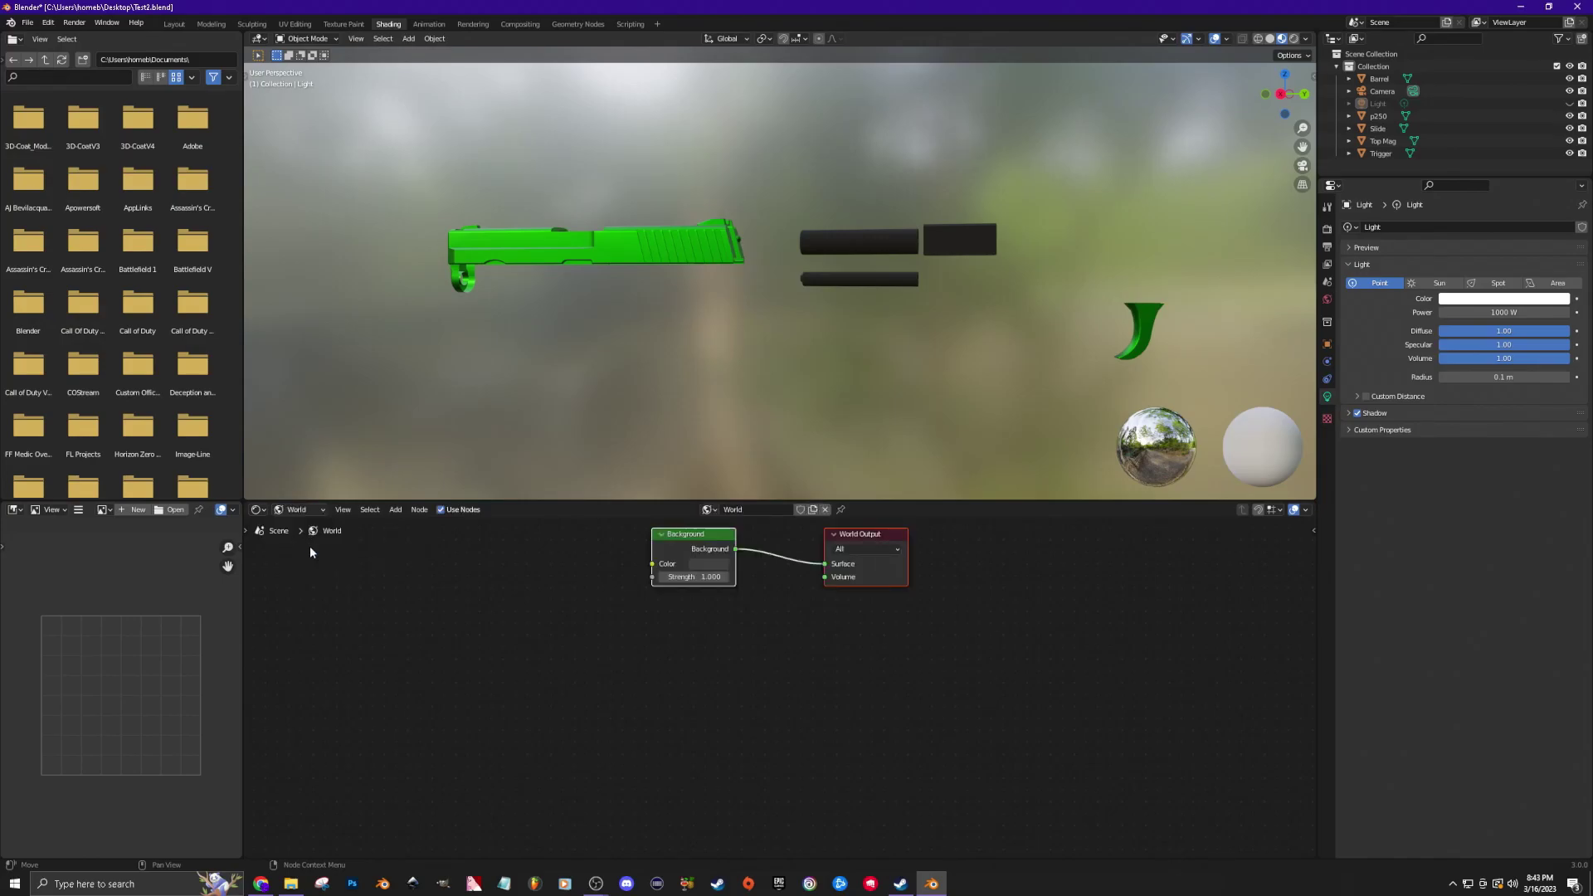
left_click(693, 540)
key("x")
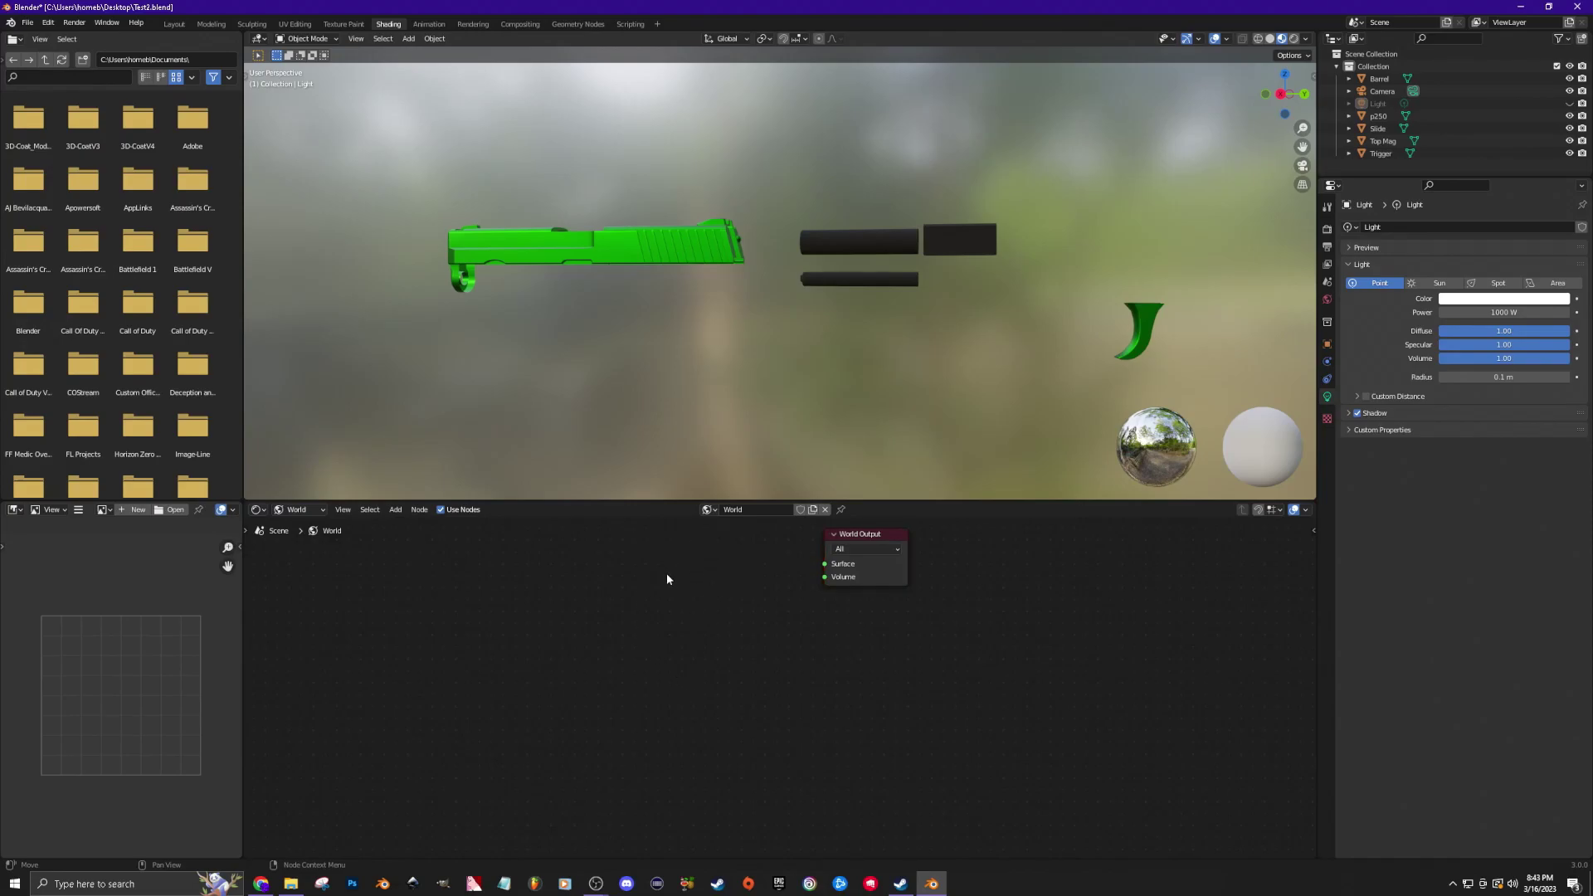
Add an Environment Texture node and connect its Color output to the World Output's Surface input.
key("shift+a")
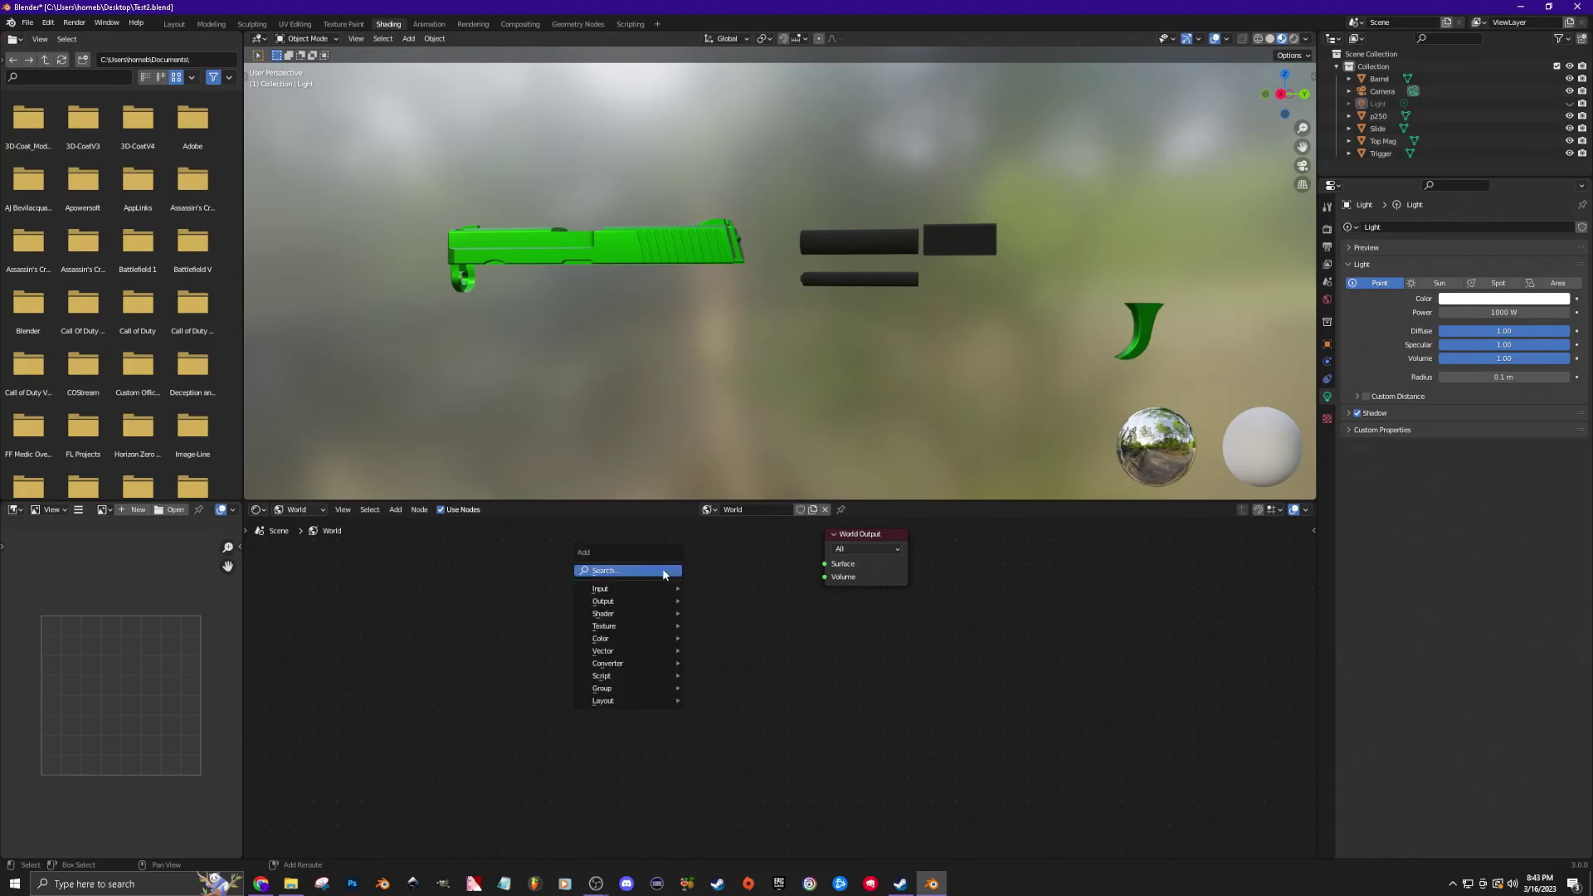
mouse_move(637, 626)
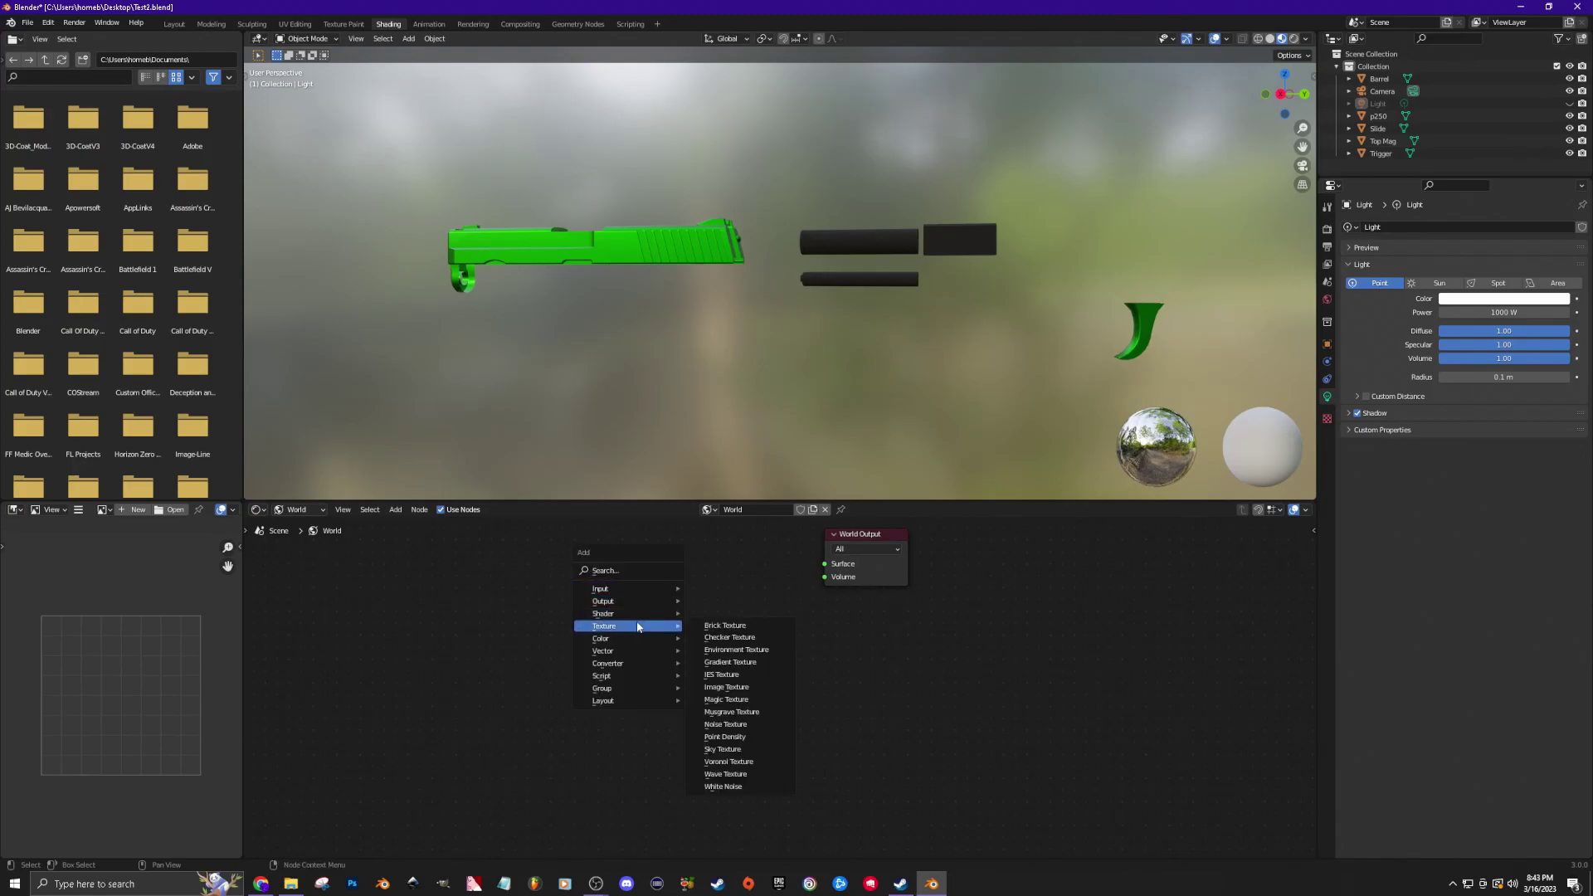
left_click(734, 649)
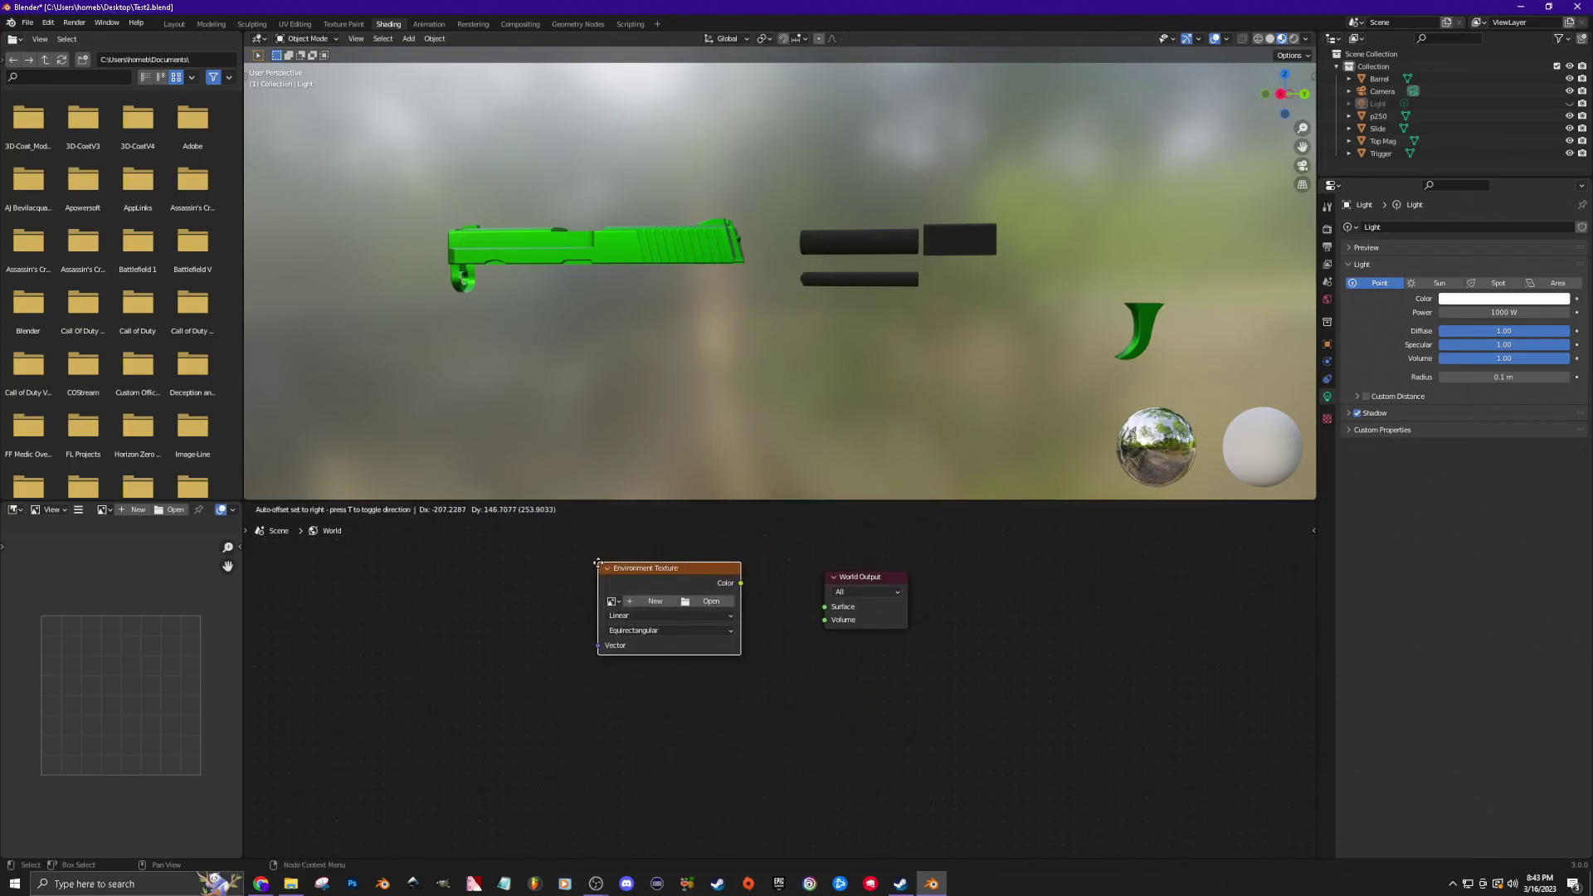
left_click(598, 563)
left_click_drag(741, 583, 825, 607)
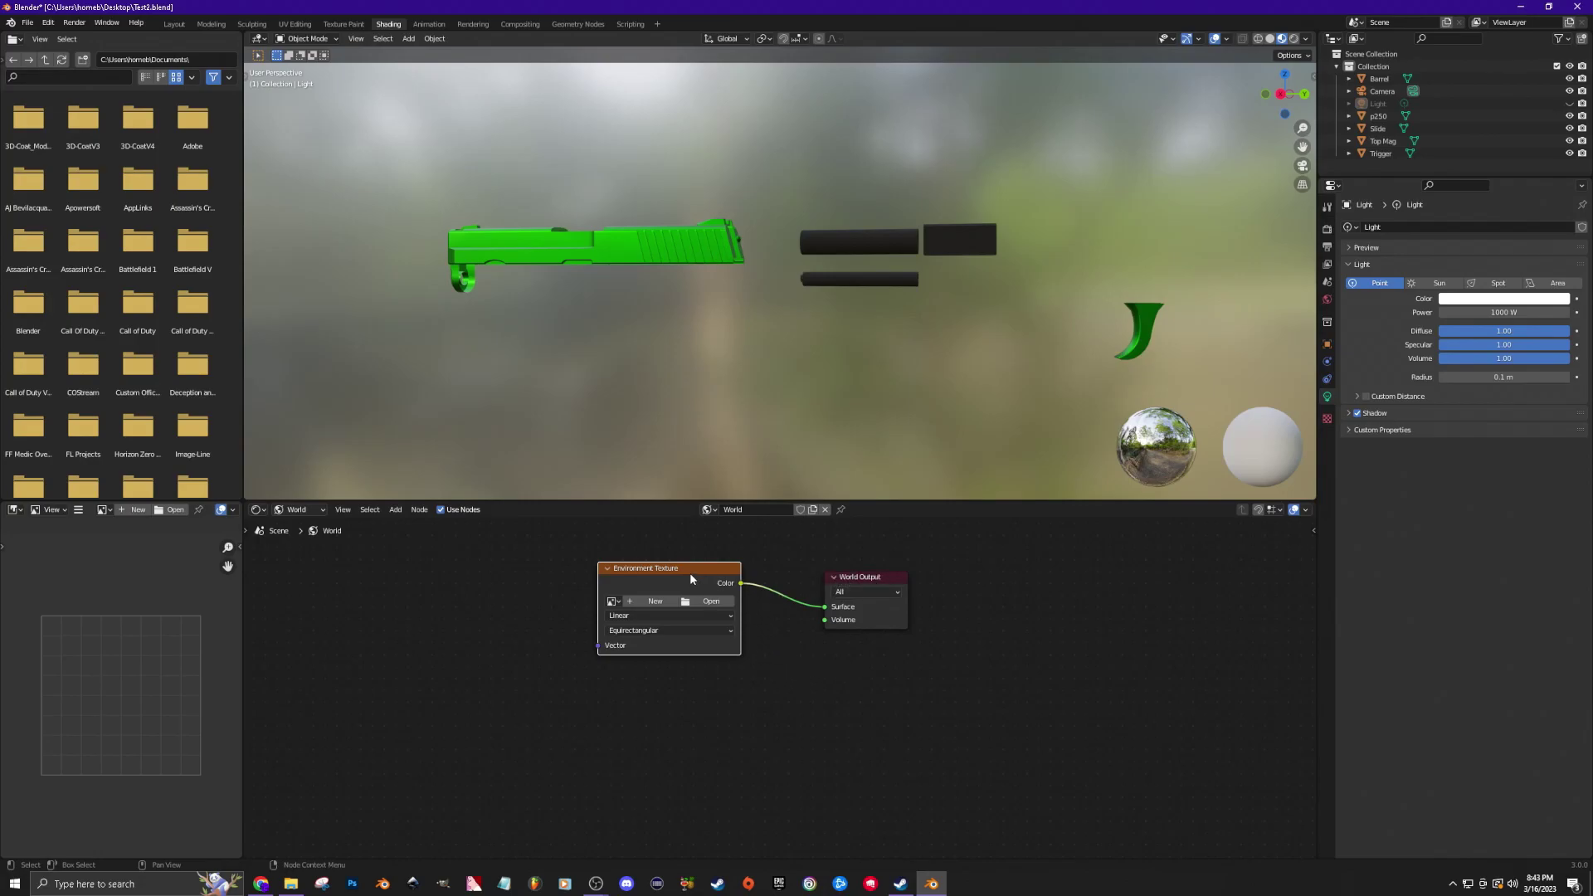
Load studio_small_09_4k.exr from the Lighting folder into the Environment Texture node.
left_click(712, 602)
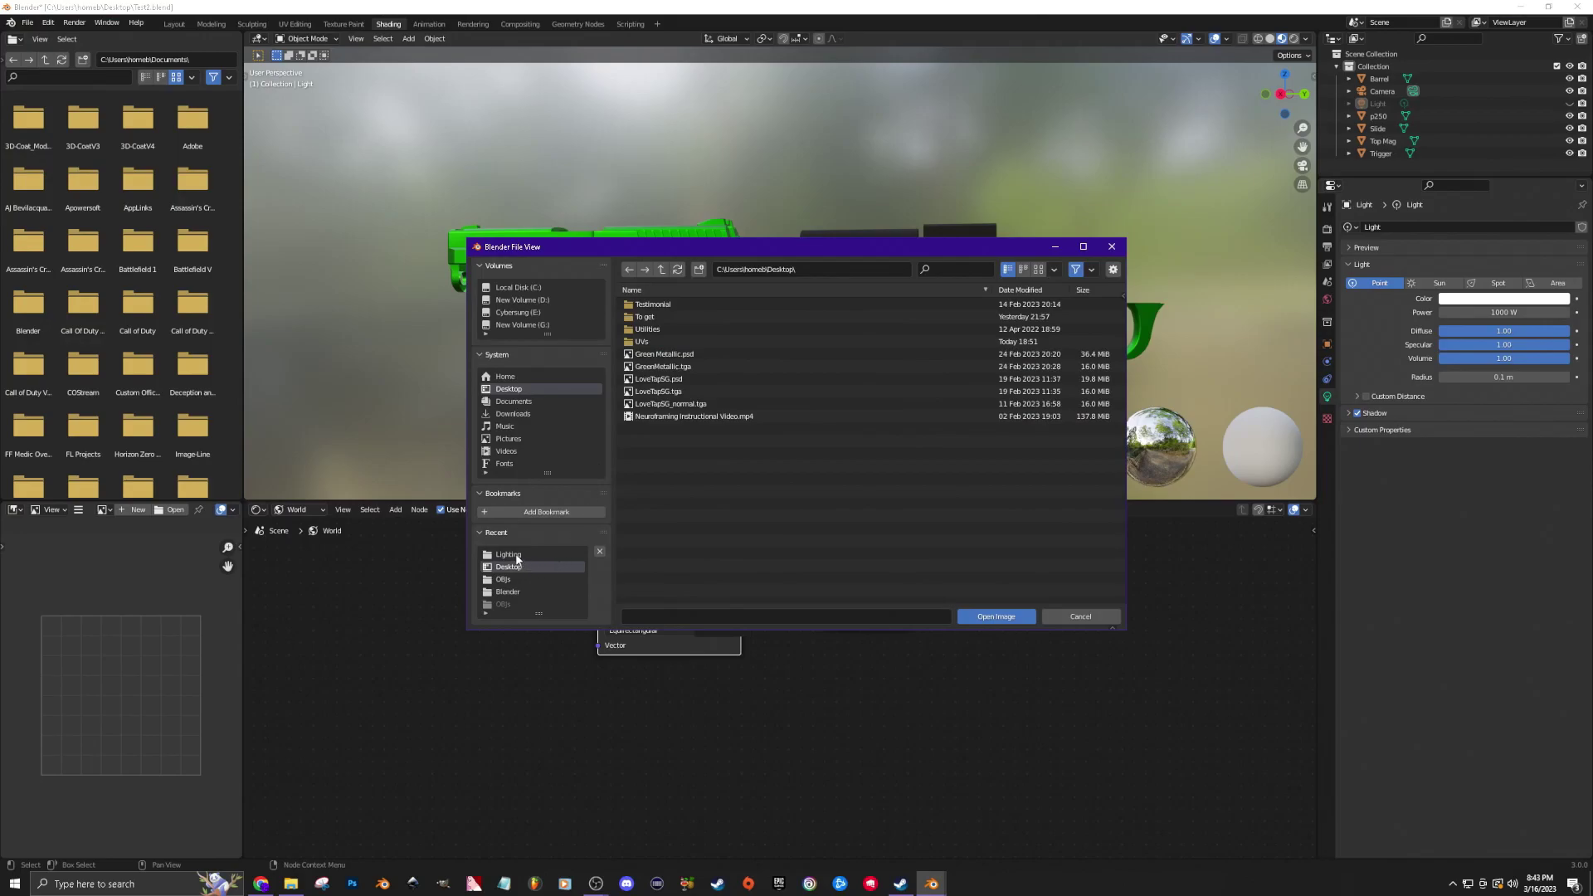
left_click(510, 554)
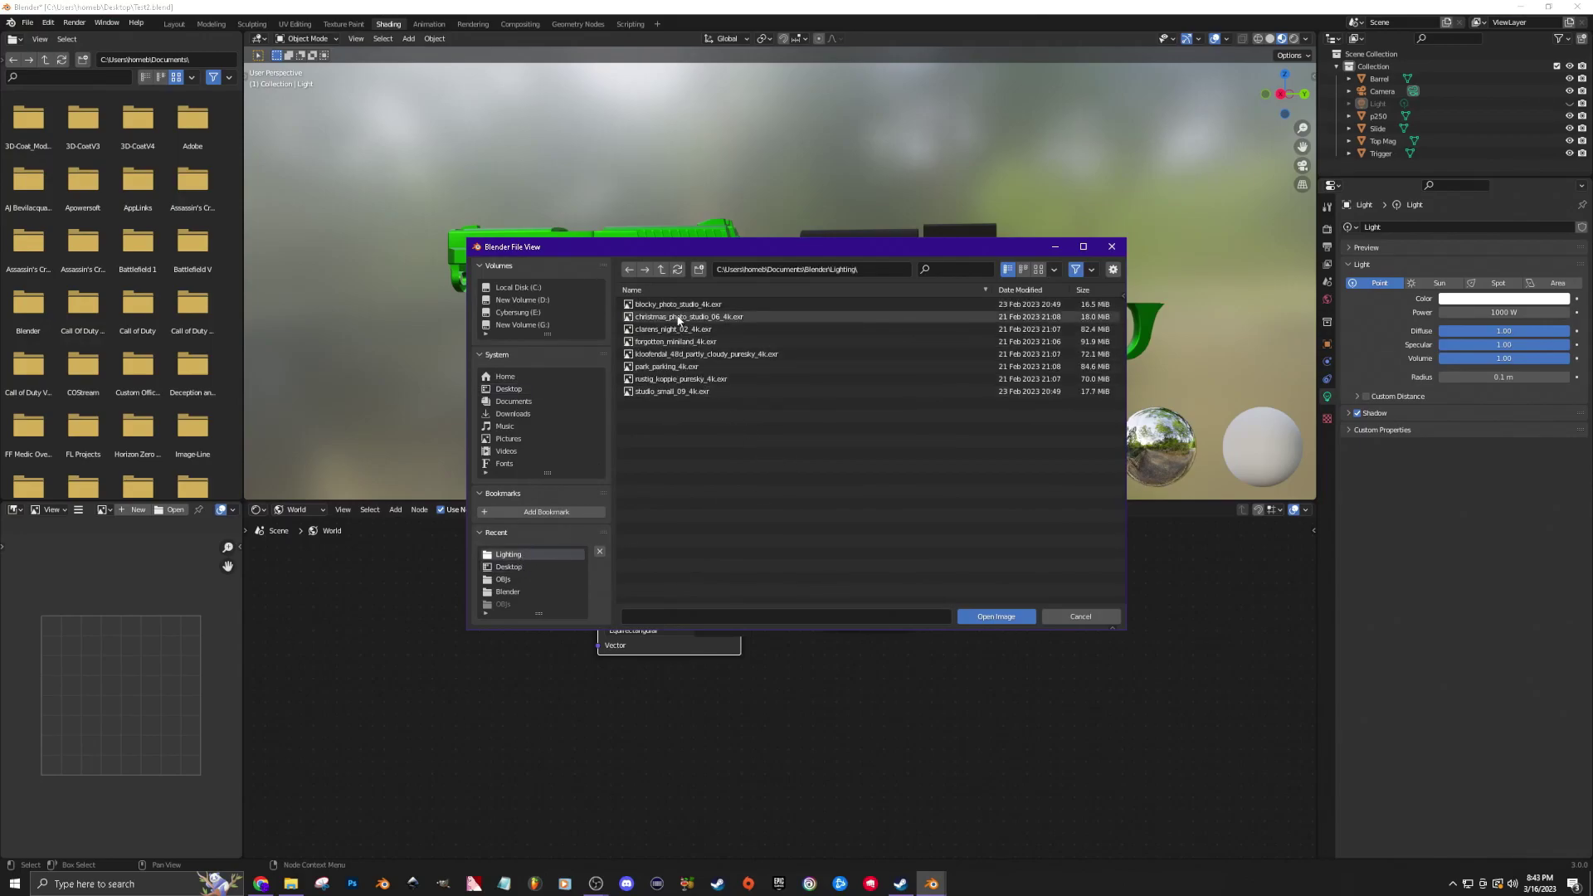
double_click(671, 391)
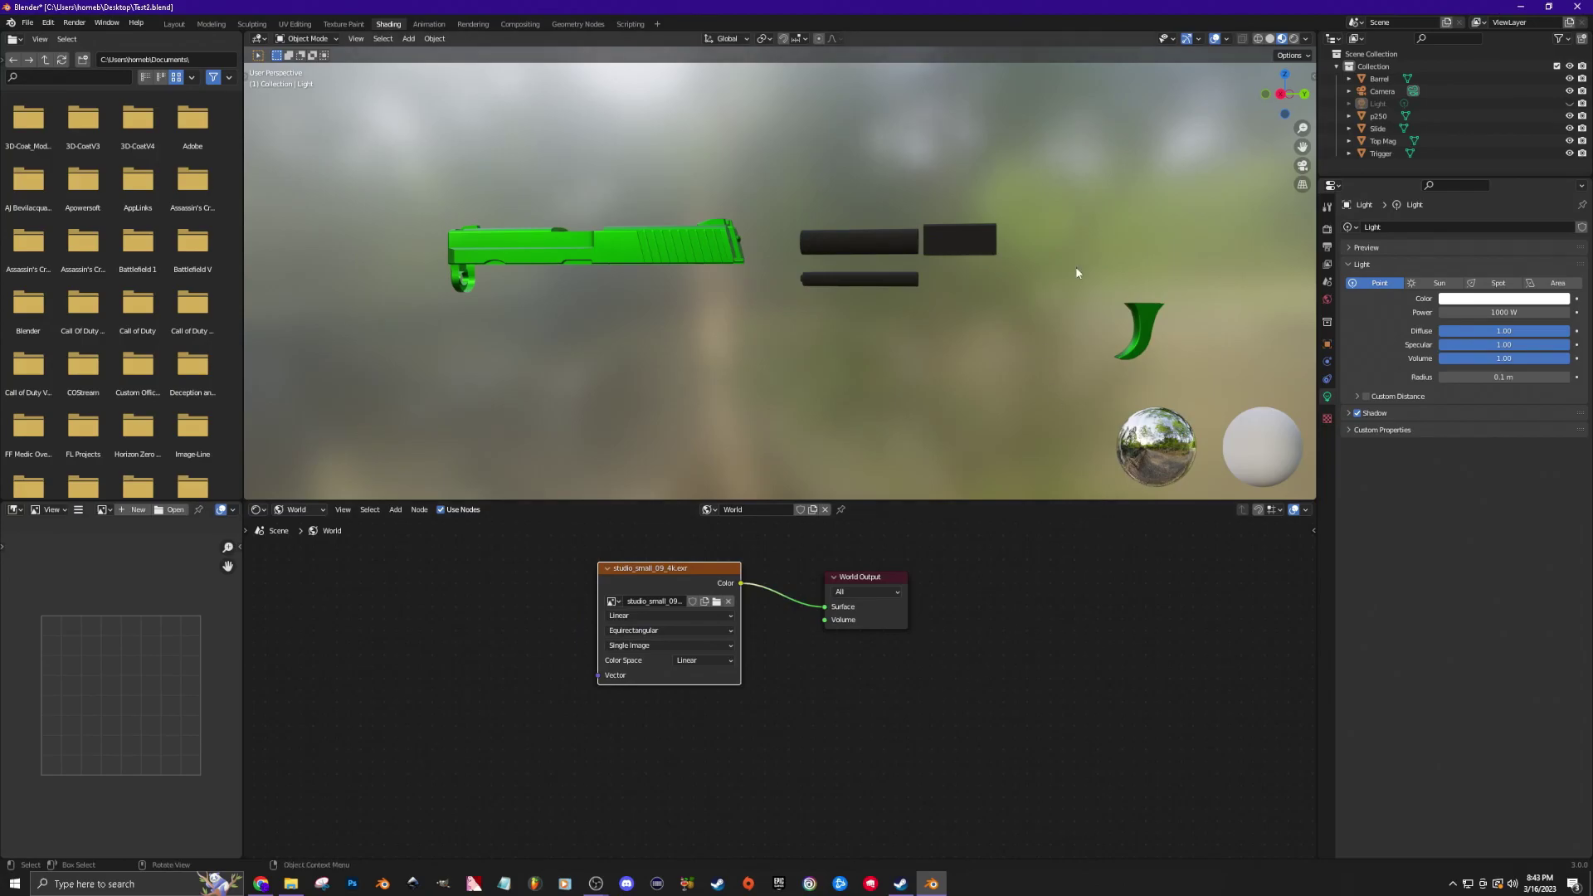
Show the viewport in Rendered shading and examine the HDRI lighting on the pistol parts from several angles.
left_click(1294, 39)
middle_click_drag(1001, 306, 1281, 341)
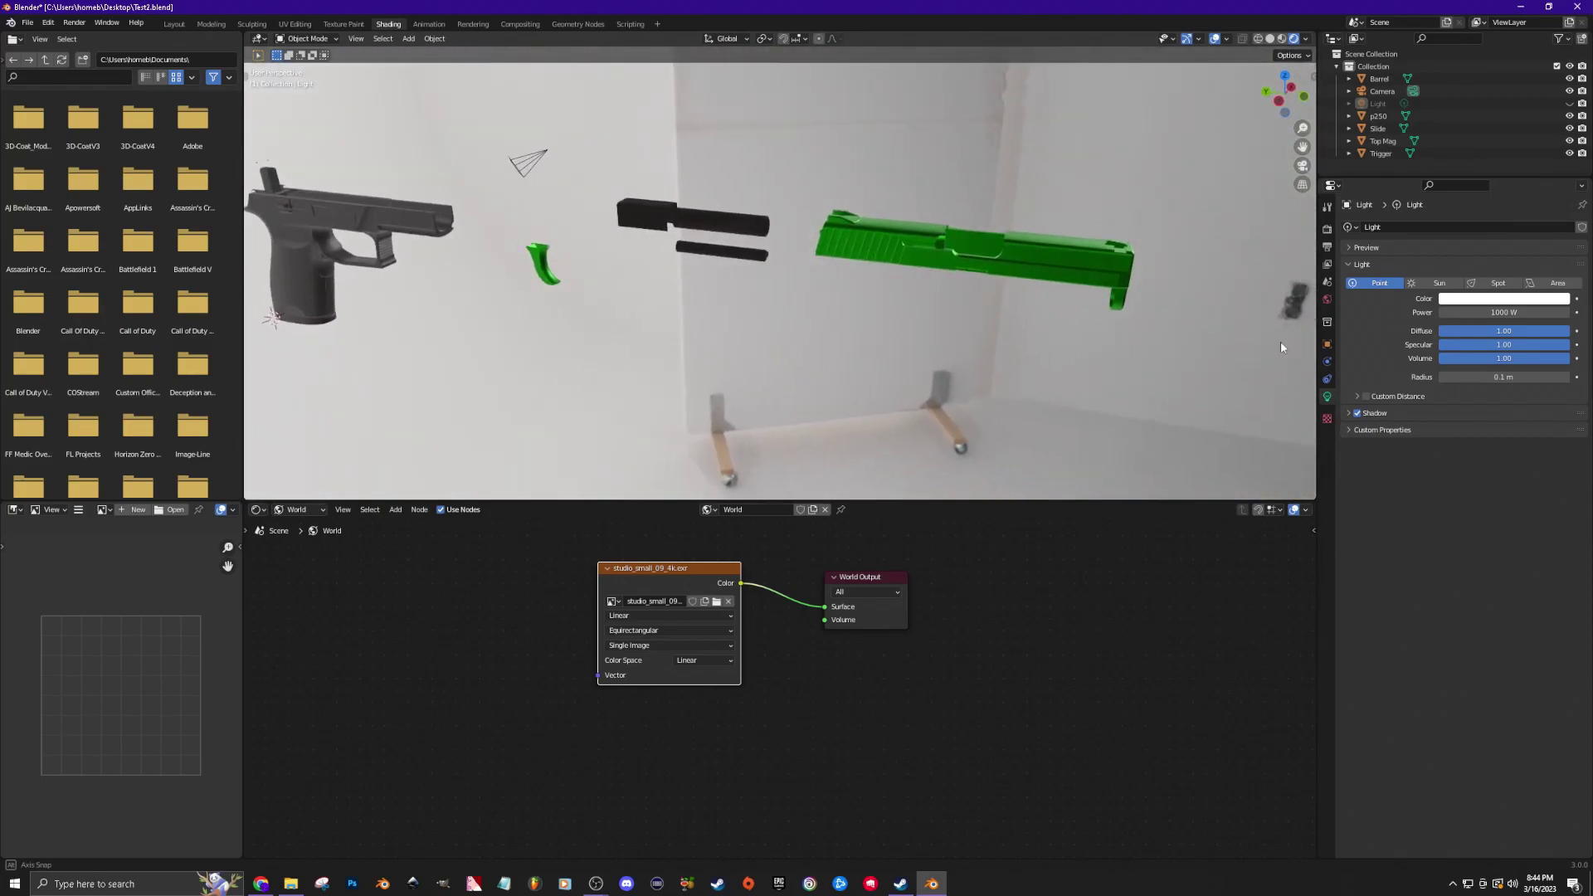
middle_click_drag(301, 206, 1104, 268)
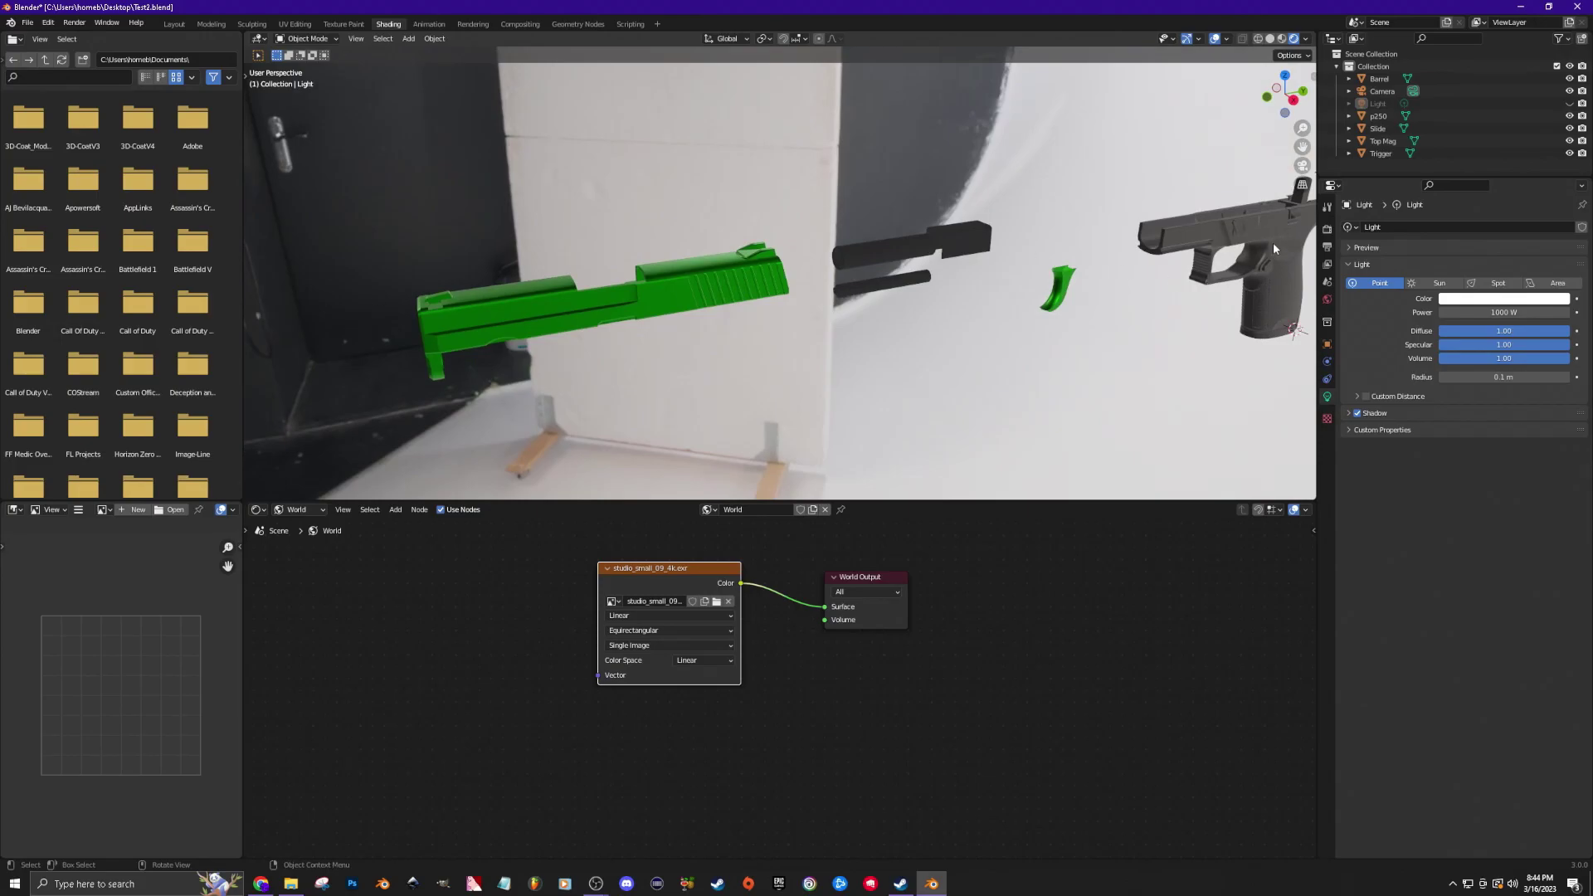
middle_click_drag(1095, 388, 927, 261)
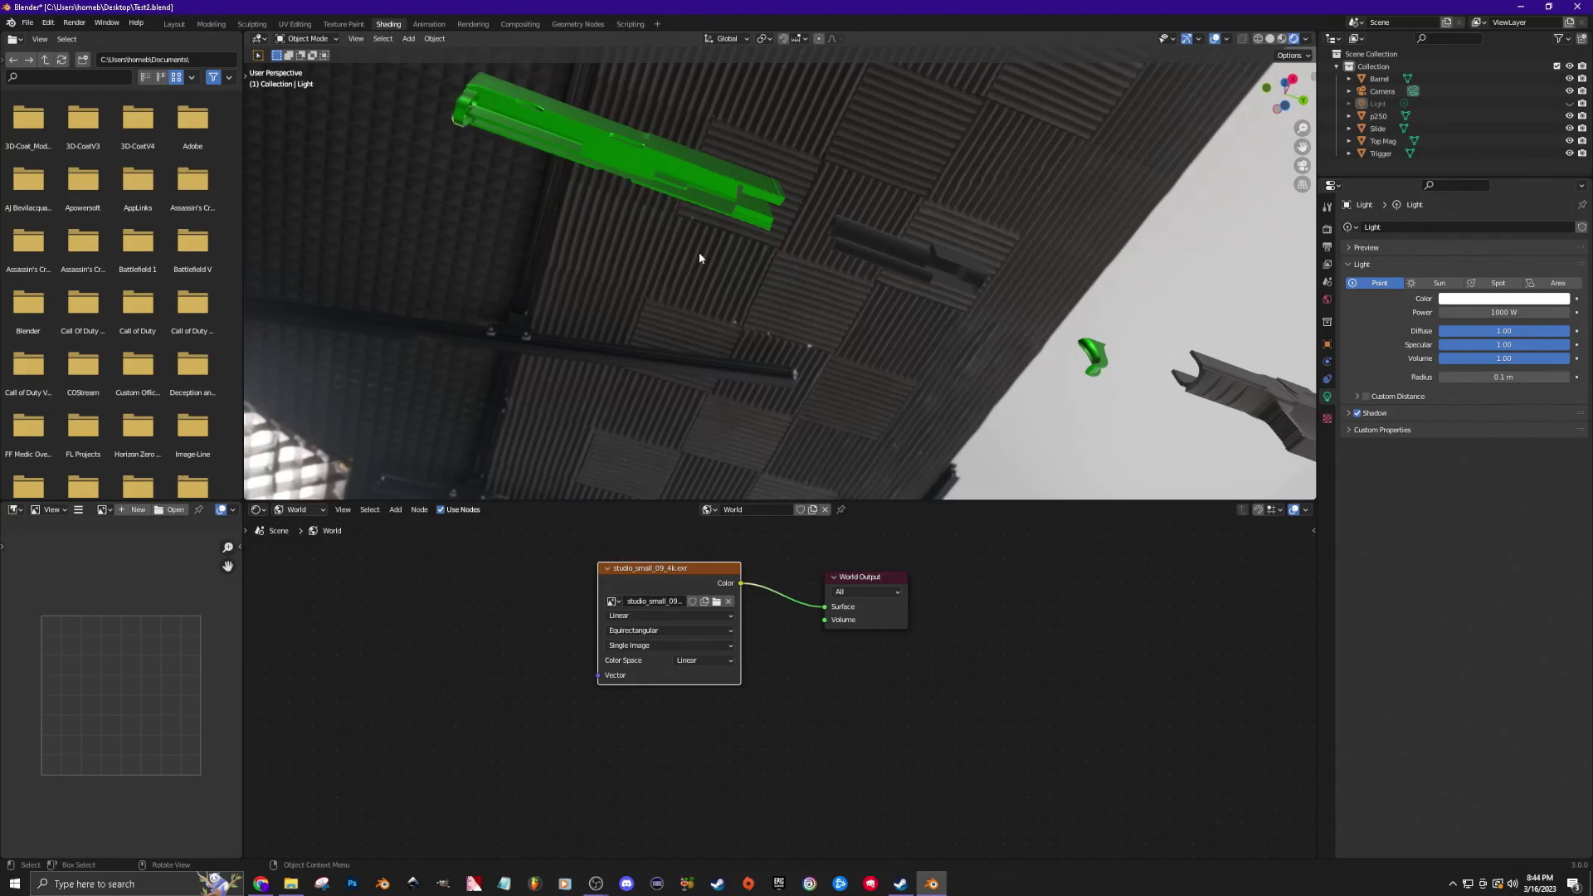
middle_click_drag(890, 341, 863, 415)
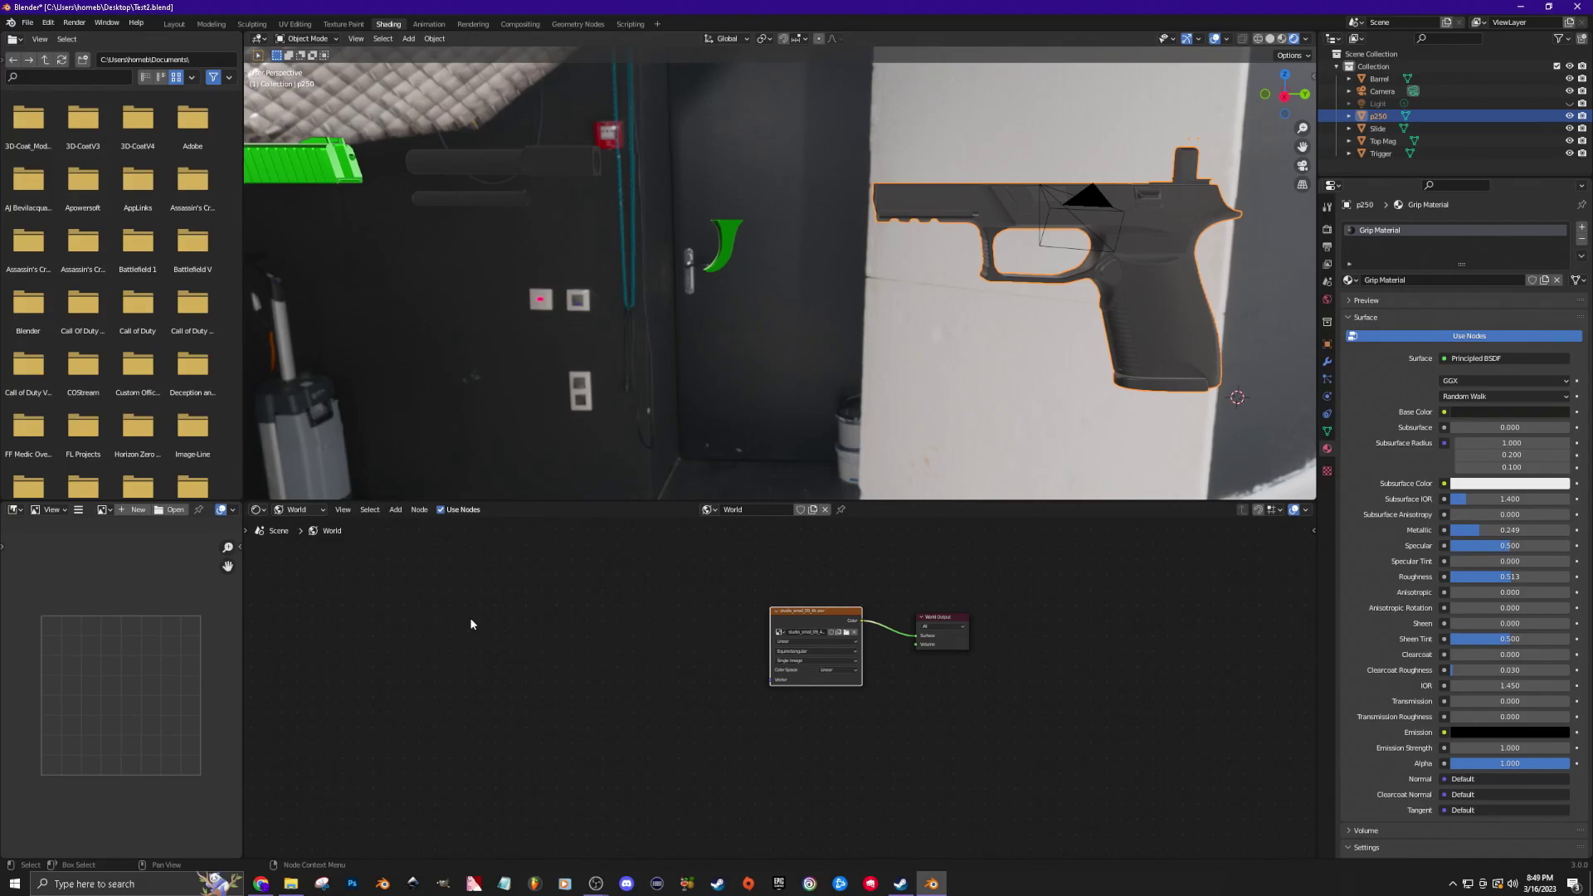
Set the Shader Editor back to Object nodes and add an Image Texture node to the p250's Grip Material.
left_click(321, 511)
left_click(315, 525)
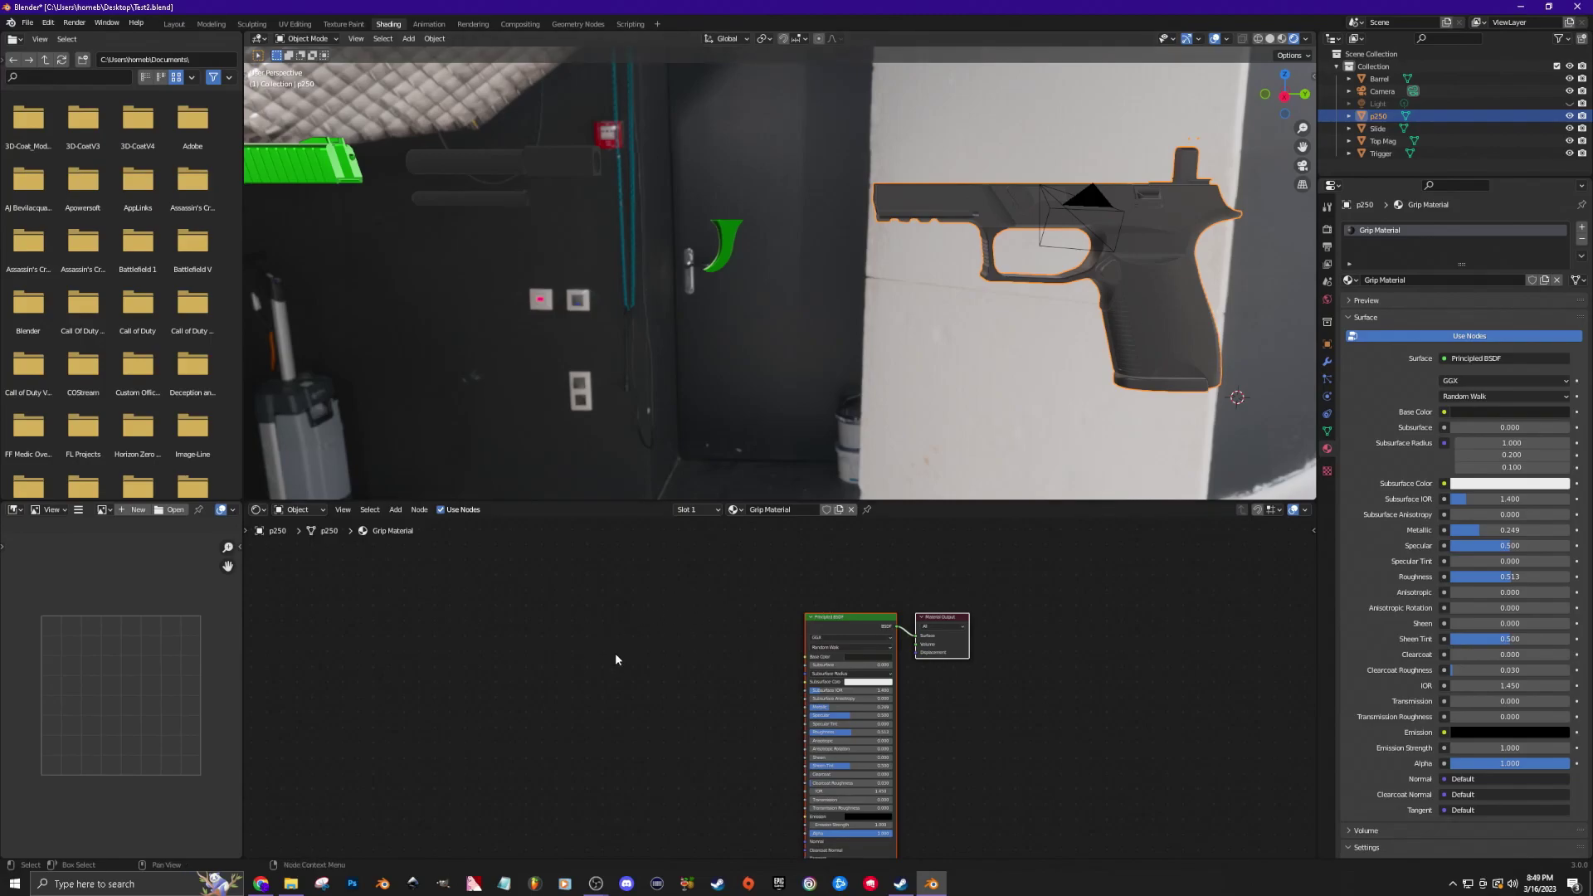
key("shift+a")
mouse_move(617, 648)
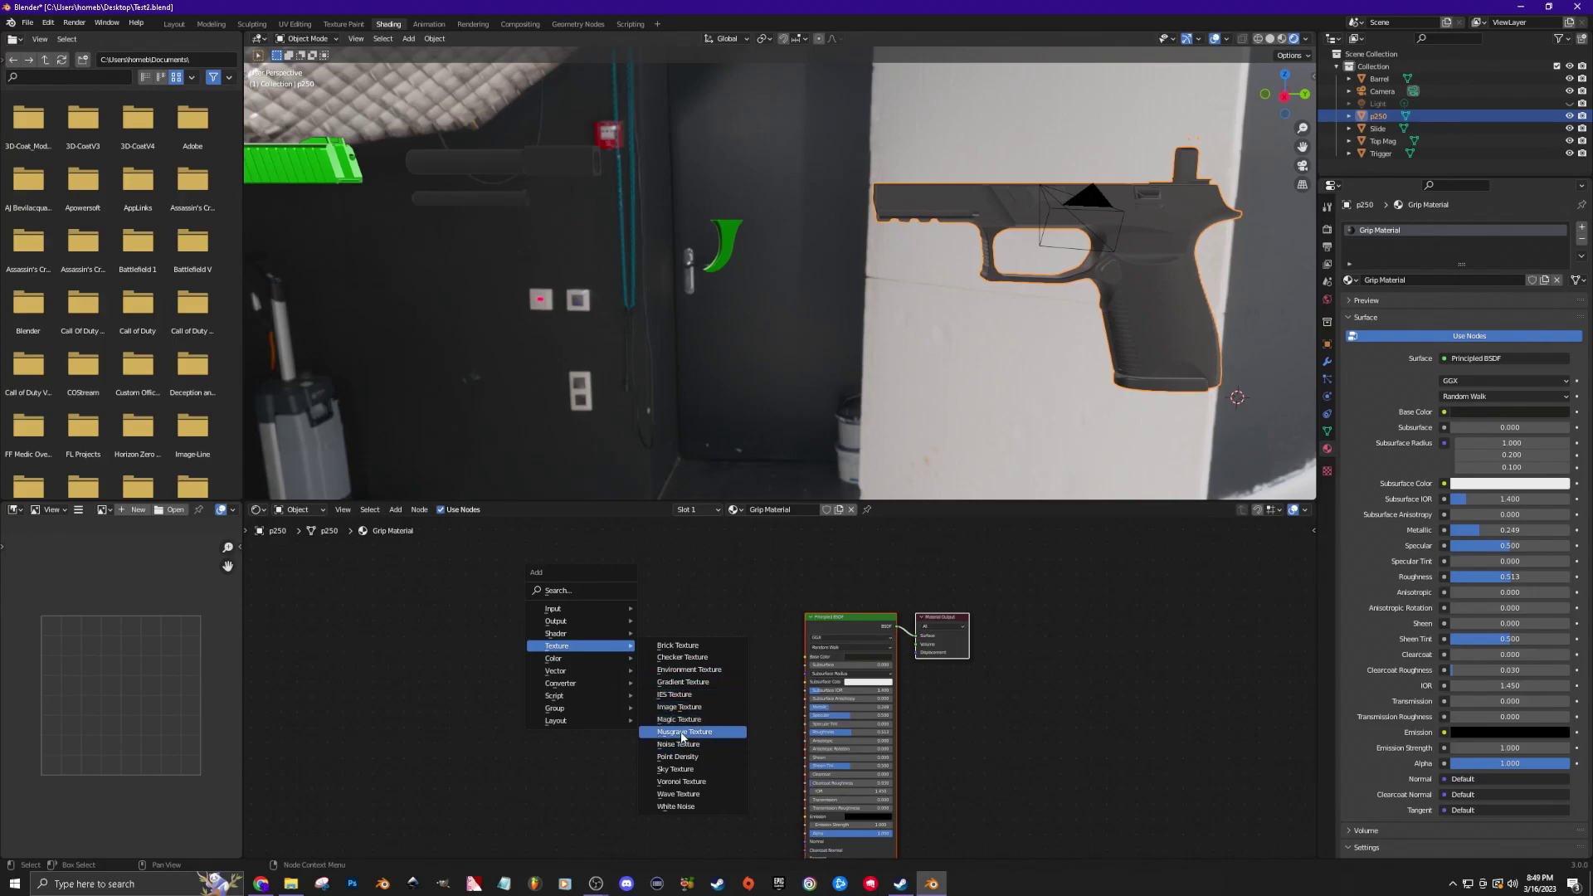
left_click(679, 707)
left_click(665, 680)
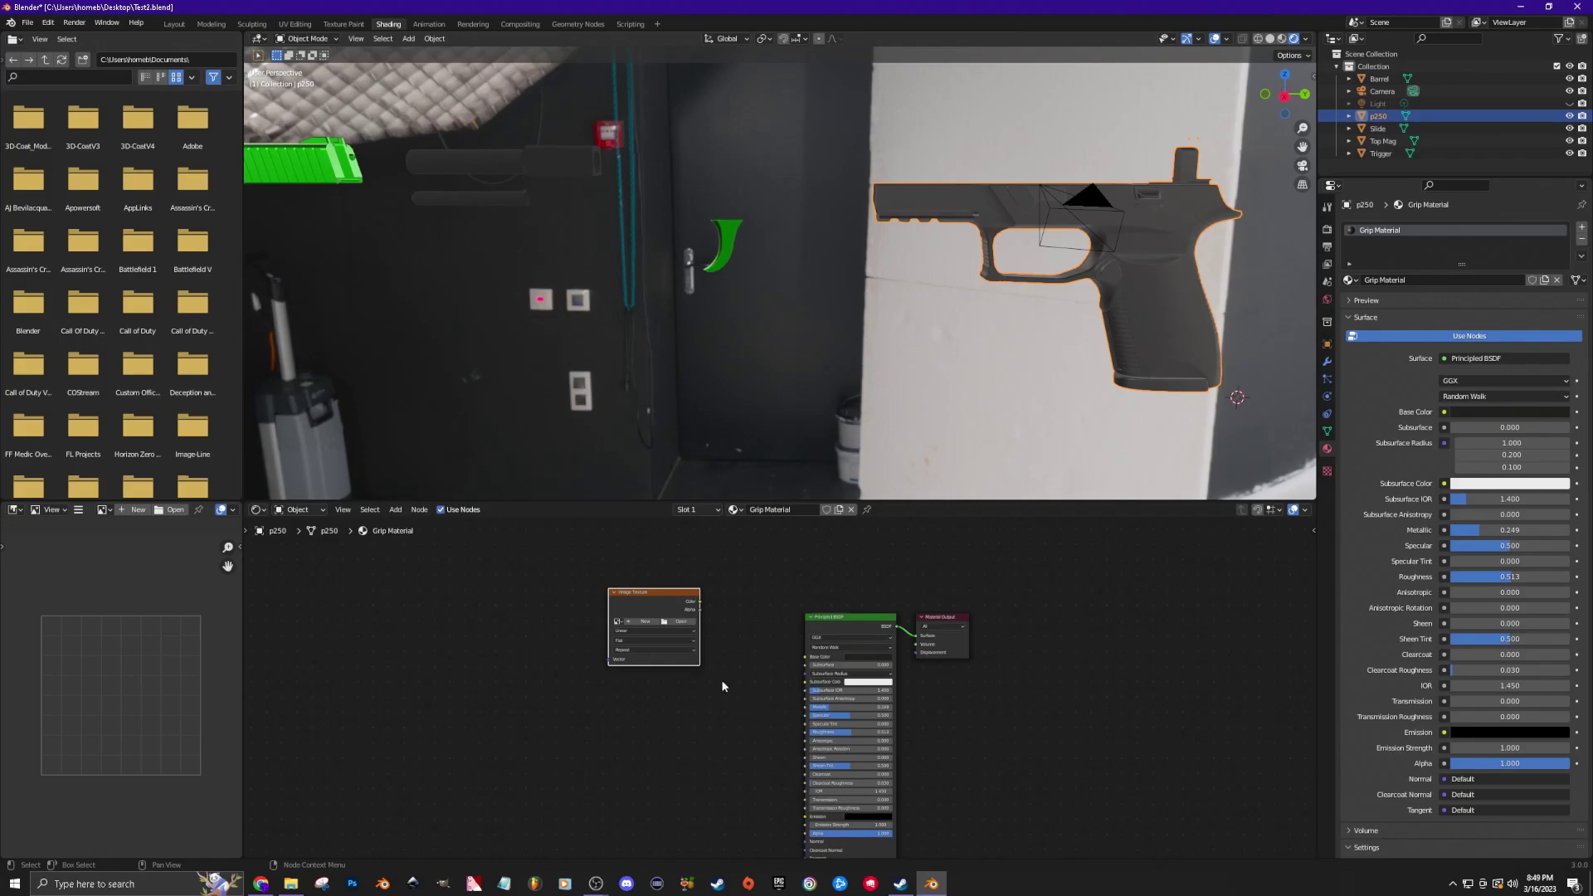
Create a new 2048 × 2048 px image named UV1 in the Image Texture node.
left_click(645, 621)
left_click(673, 644)
type("UV1")
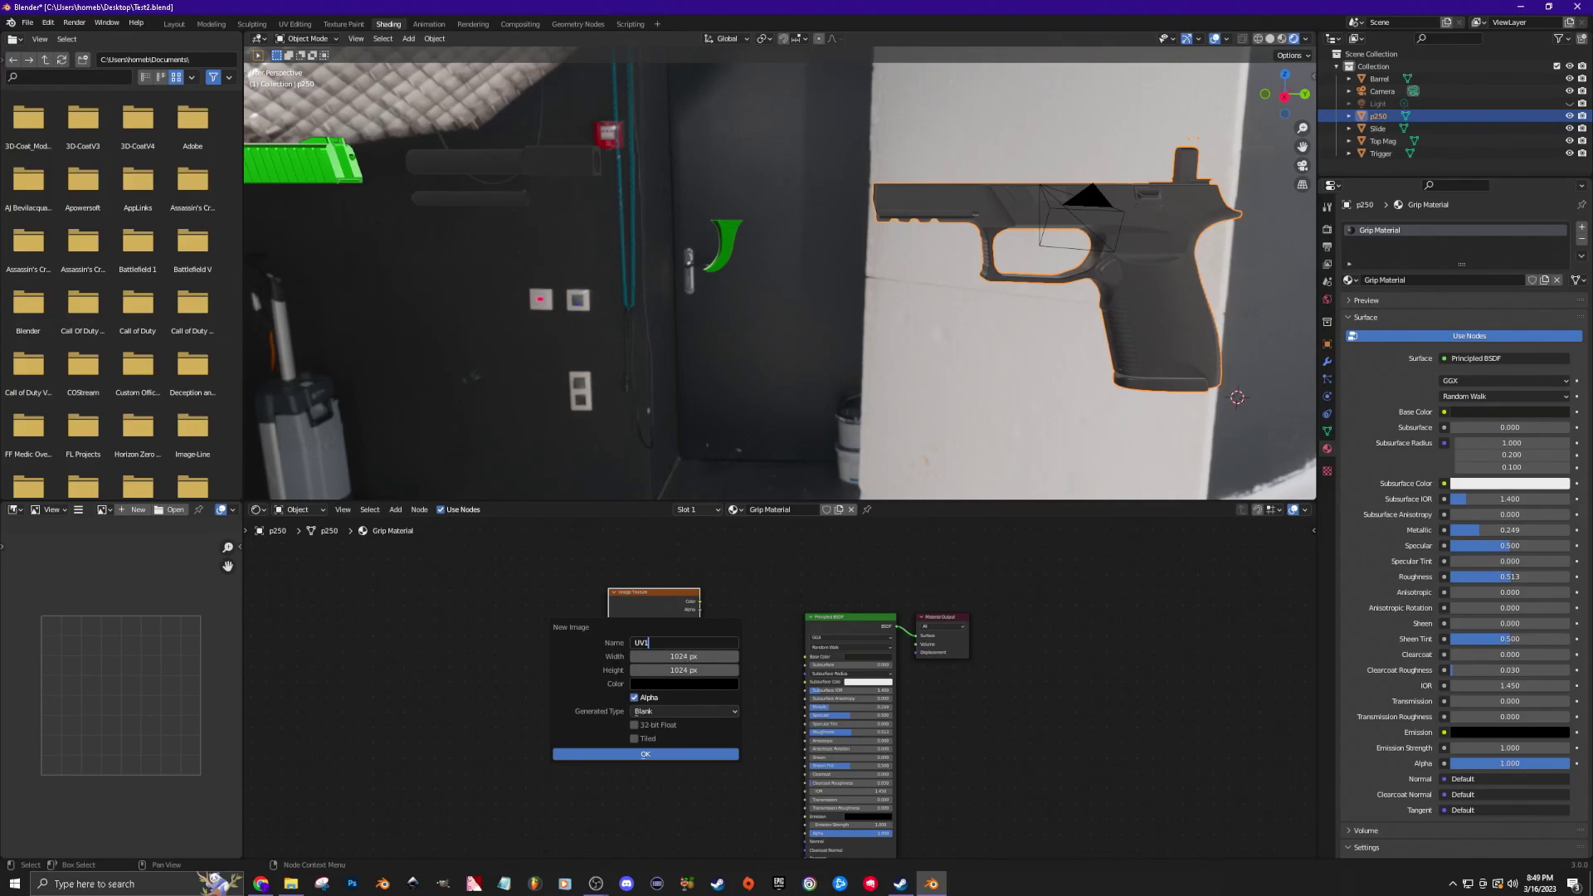
left_click(668, 656)
type("2048")
key("Tab")
type("2048")
key("Return")
left_click(650, 753)
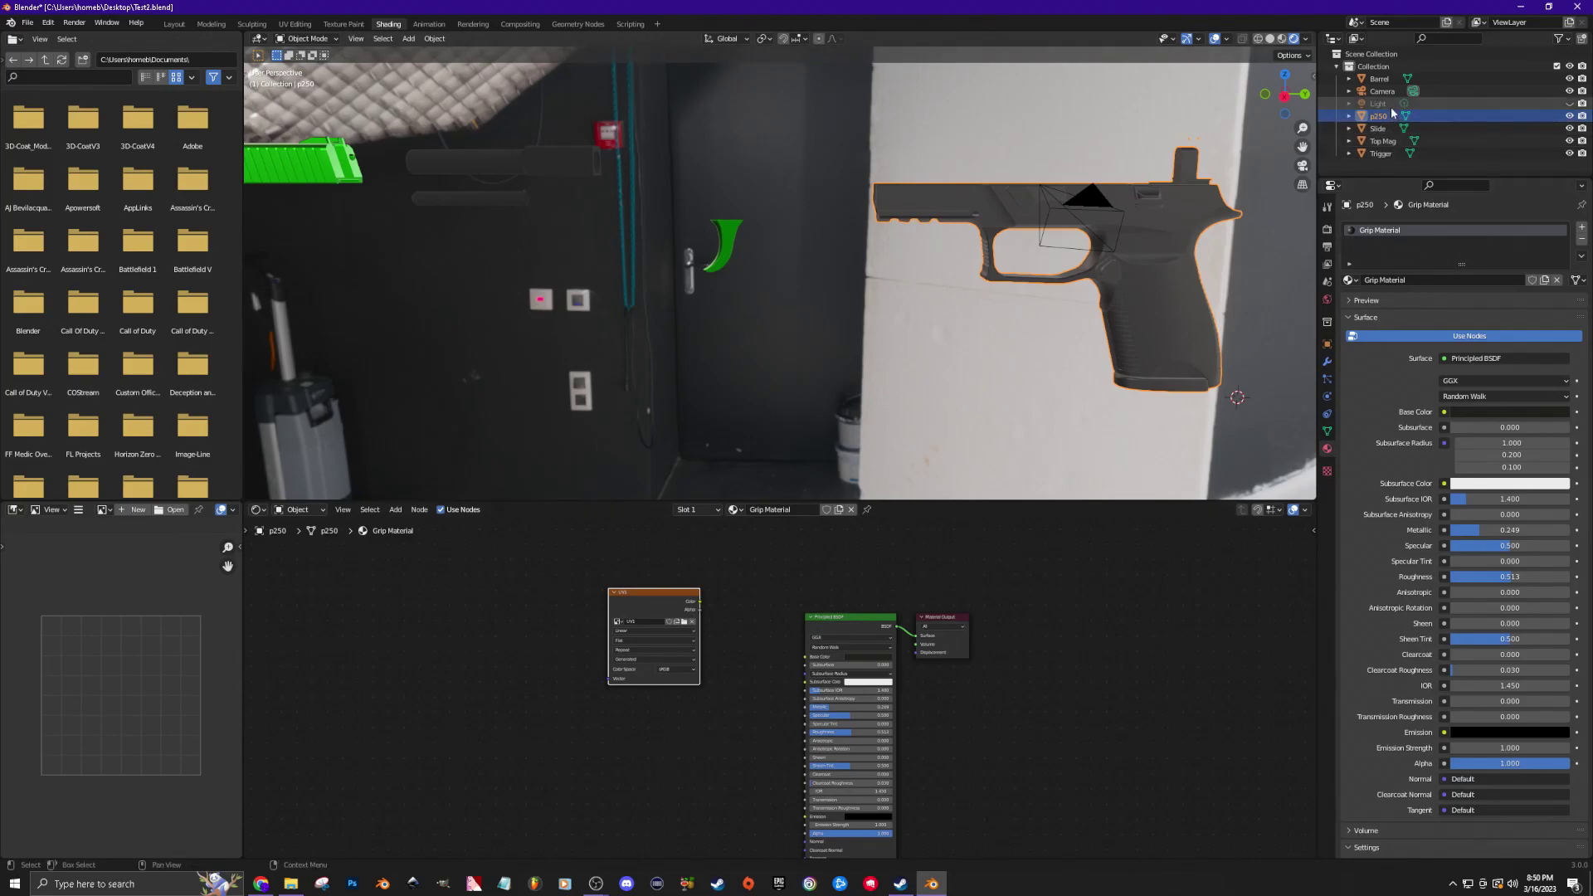
Paste the UV1 image texture node into the Barrel, Slide and Top Mag materials, and check that the Trigger's material has it.
left_click(1381, 79)
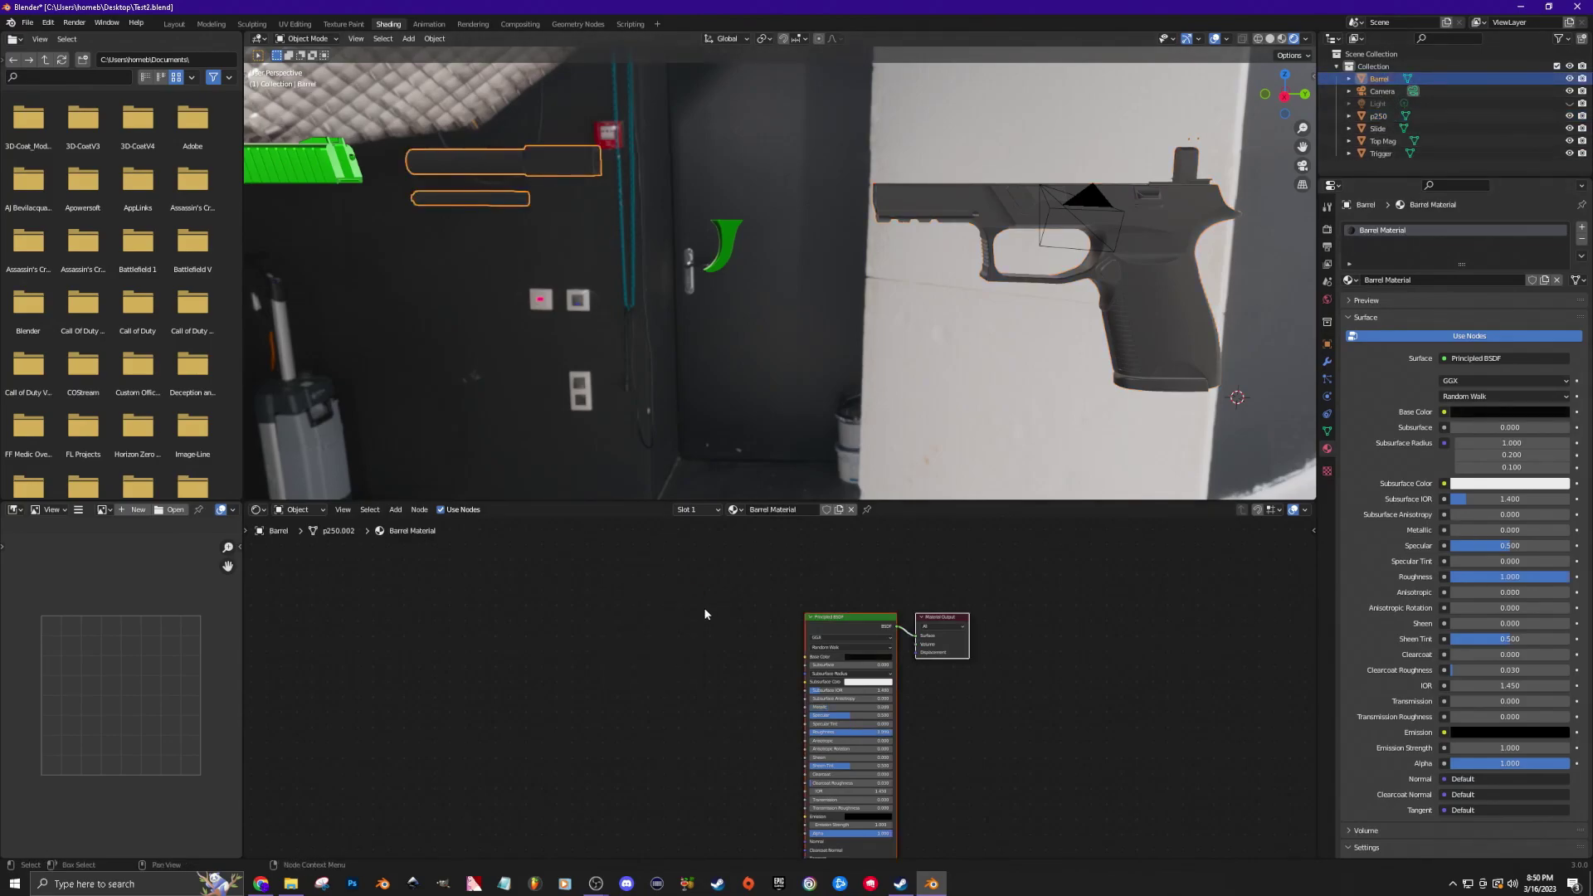
key("ctrl+v")
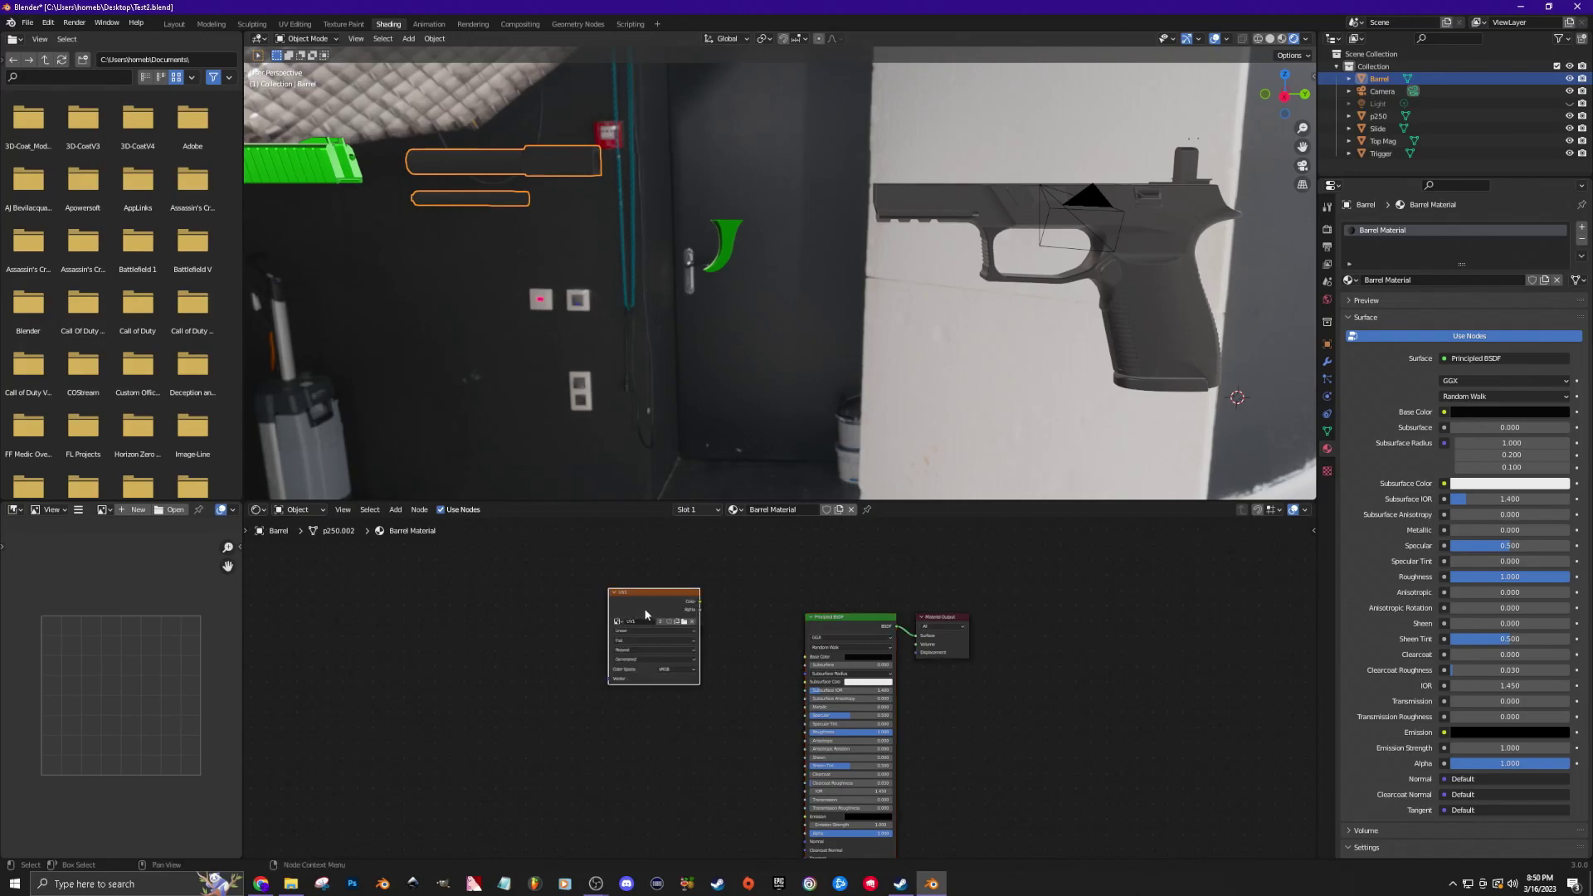
left_click(1379, 128)
key("ctrl+v")
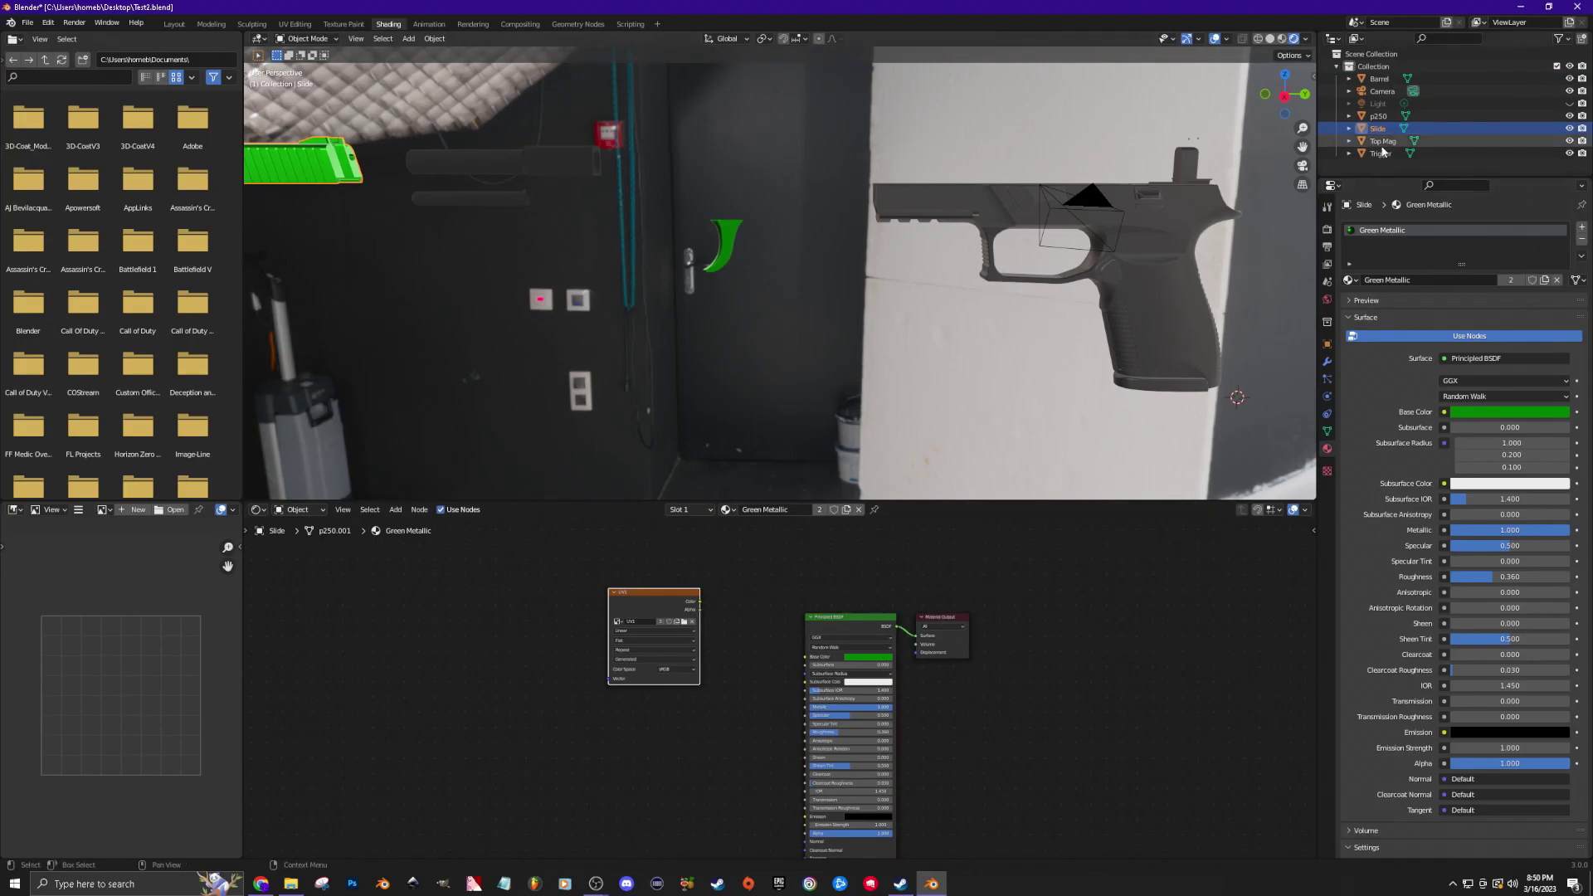
left_click(1382, 142)
key("ctrl+v")
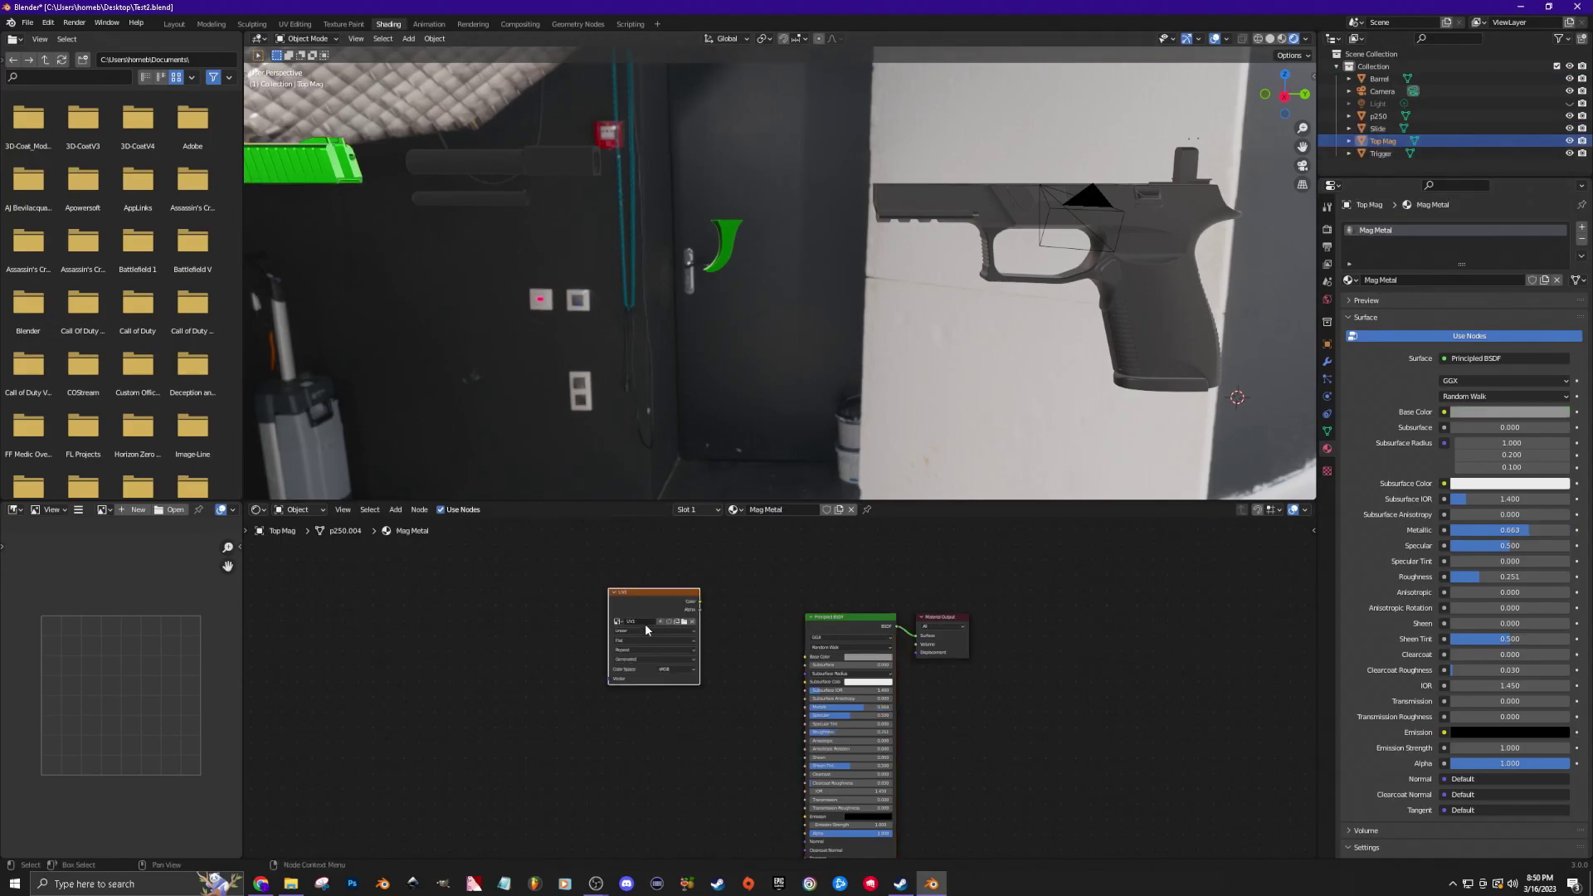
left_click(1381, 155)
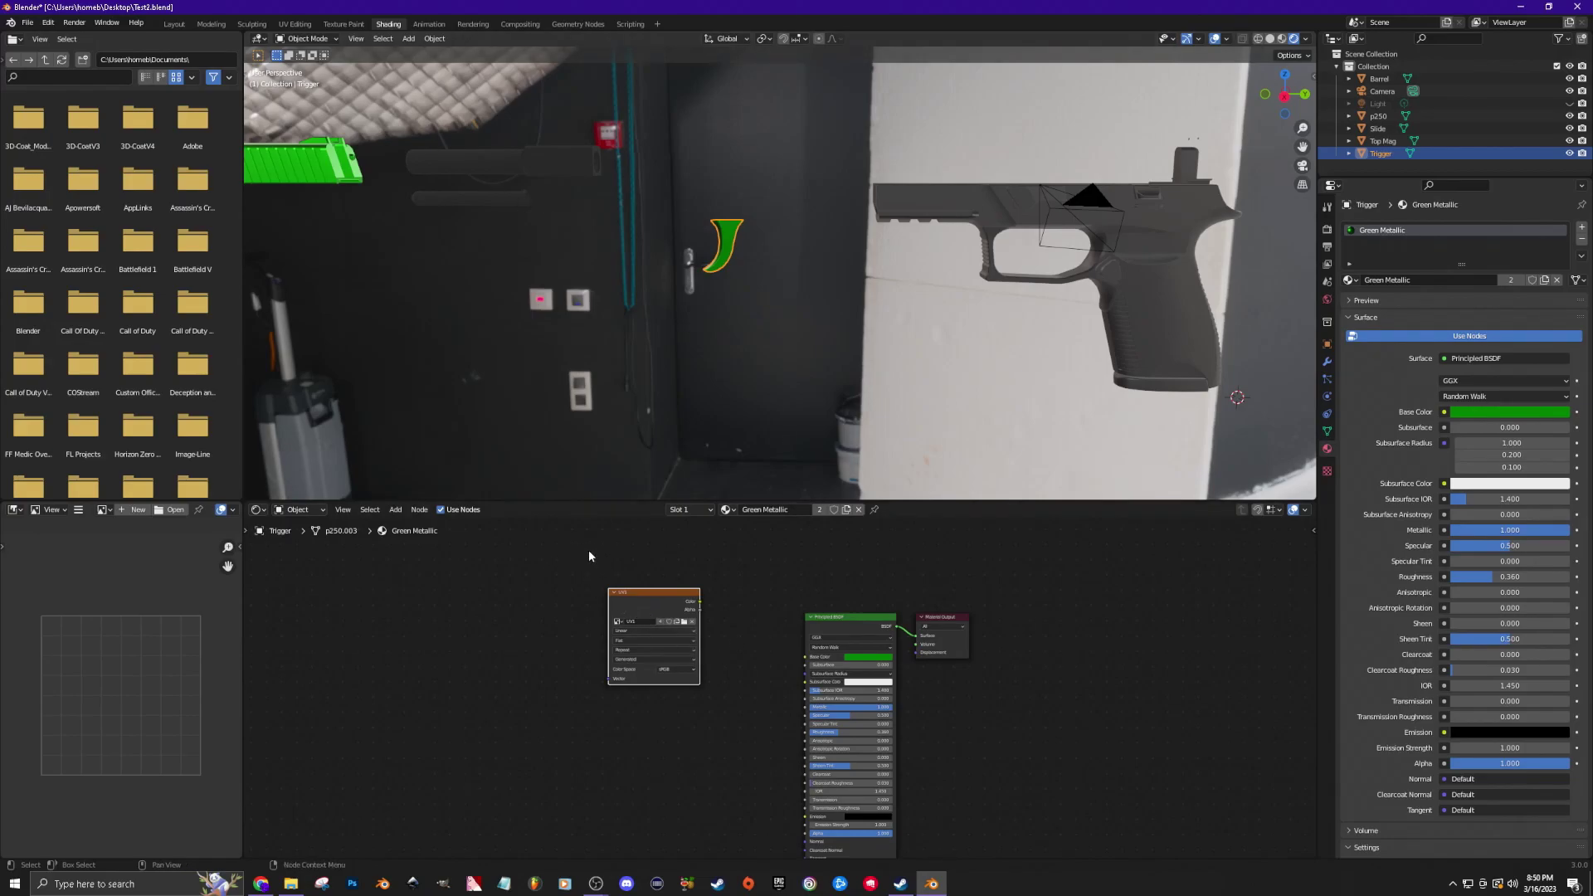
In the UV Editing workspace, set the render engine to Cycles with GPU Compute and check the Cycles render devices in the preferences.
left_click(297, 25)
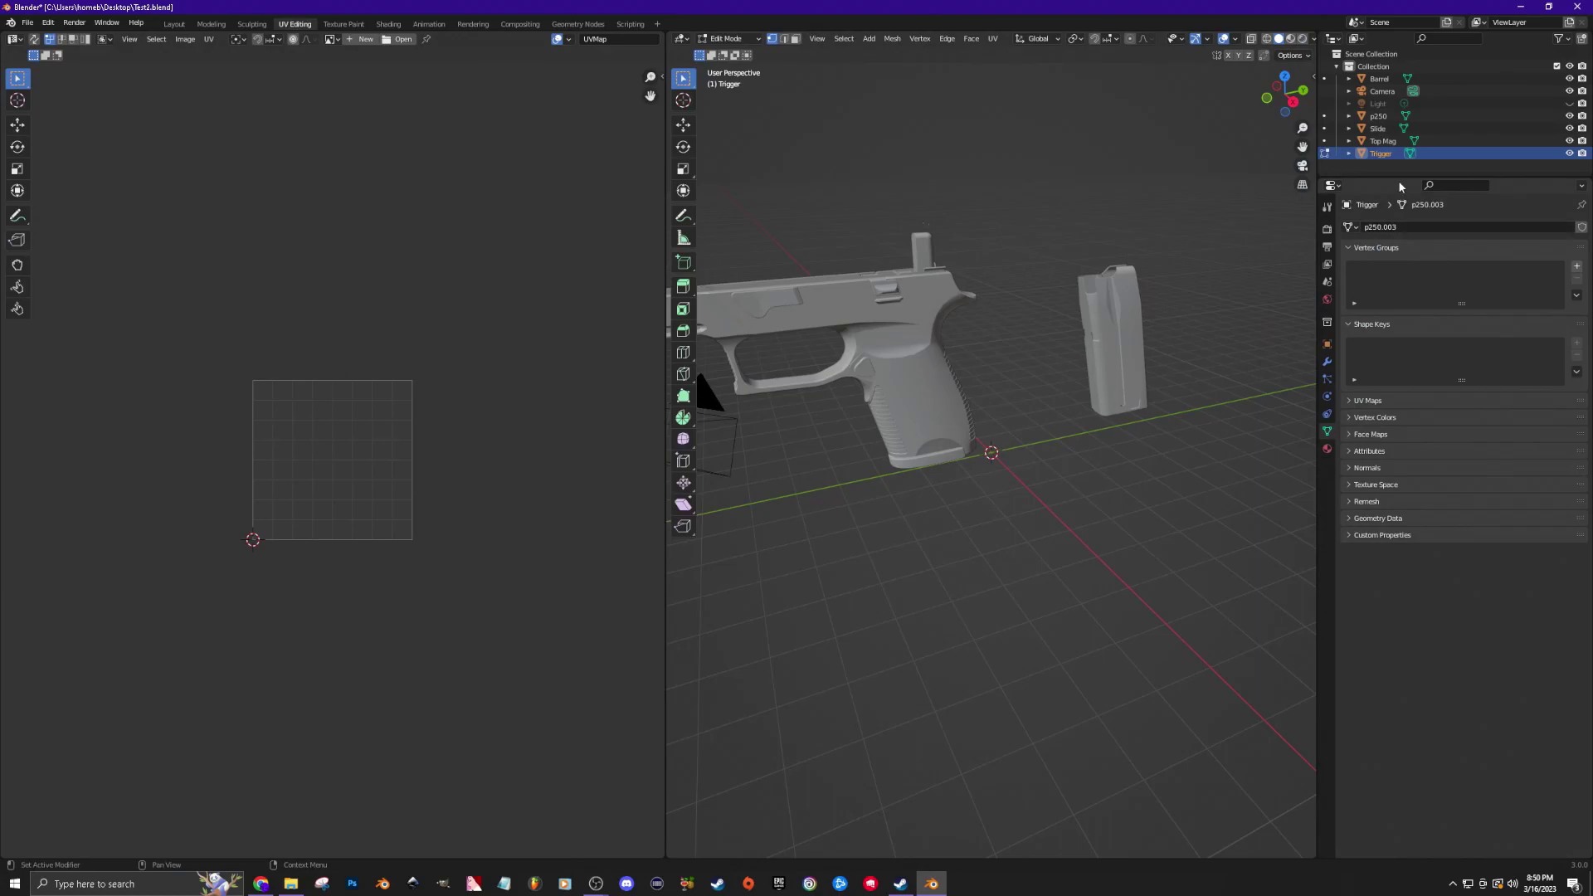
left_click(1326, 232)
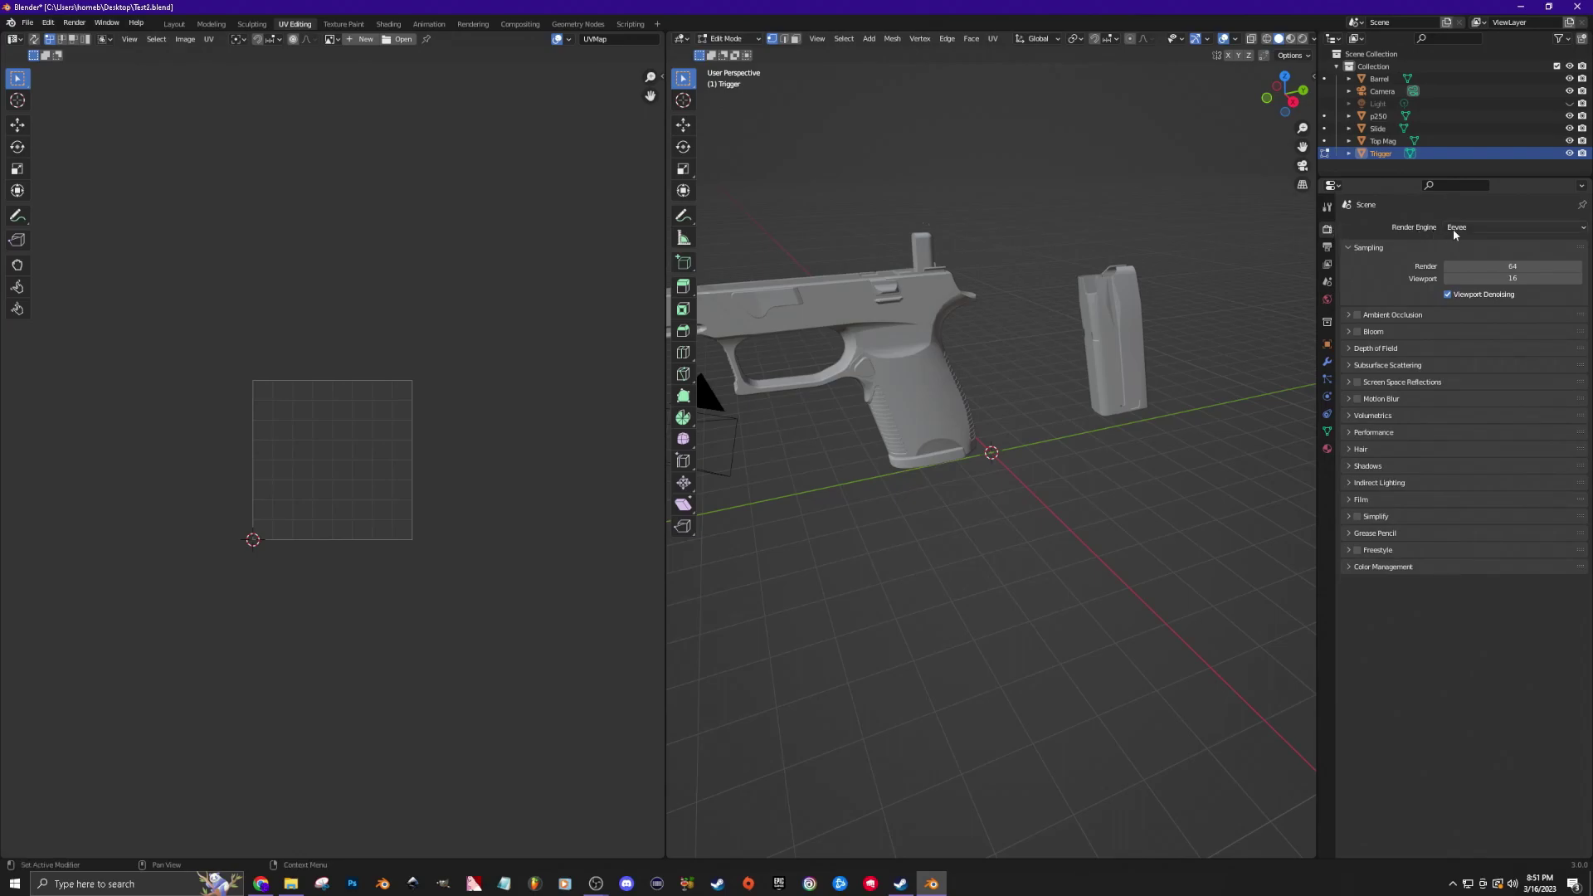
left_click(1490, 227)
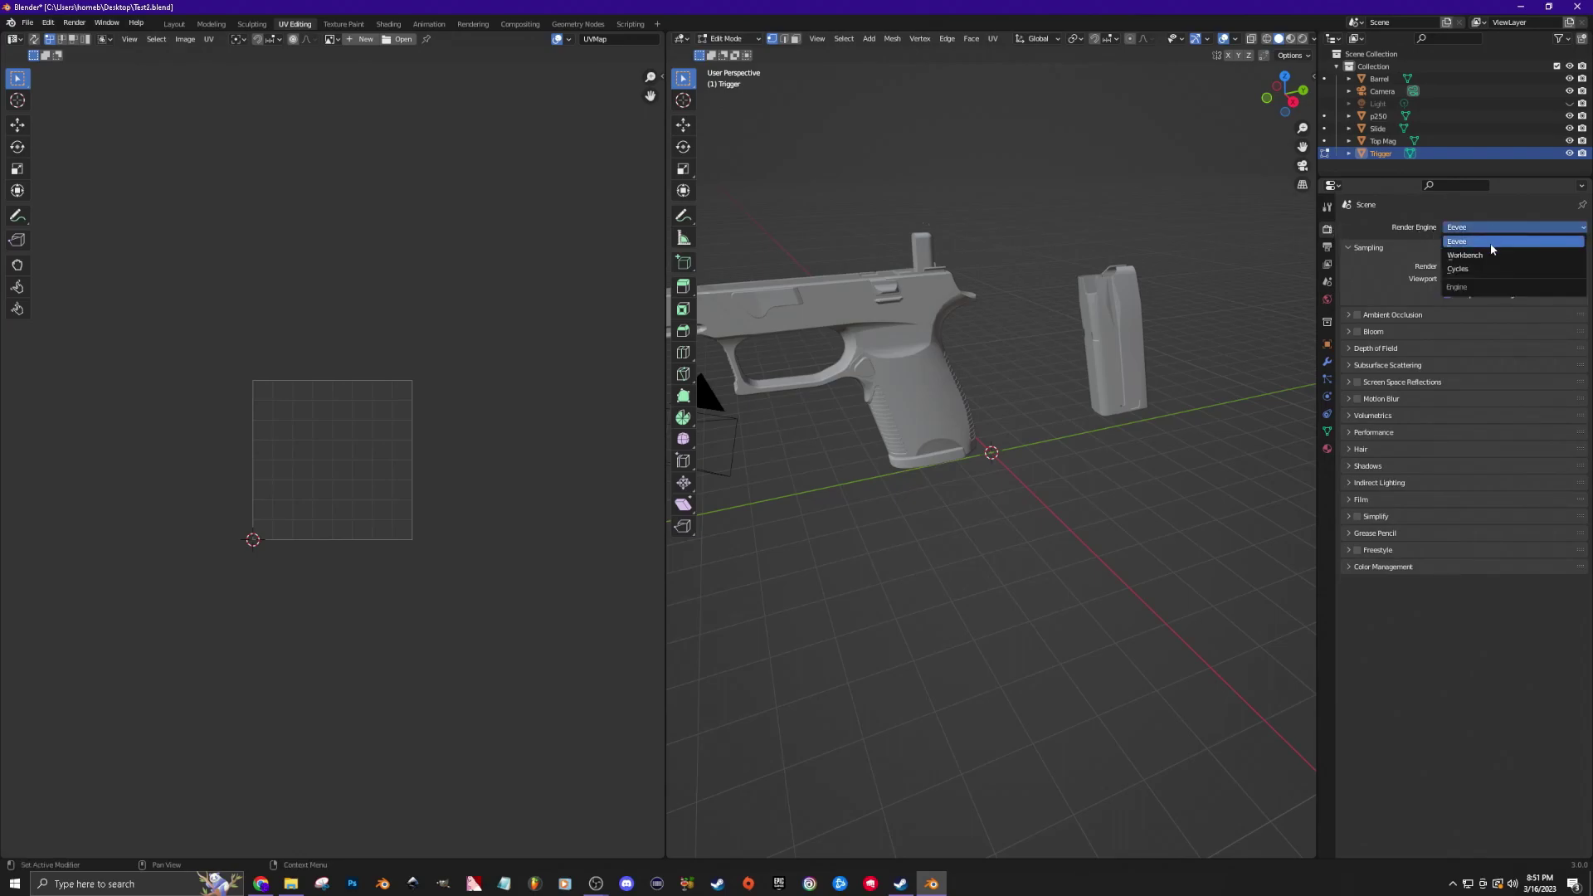
left_click(1484, 269)
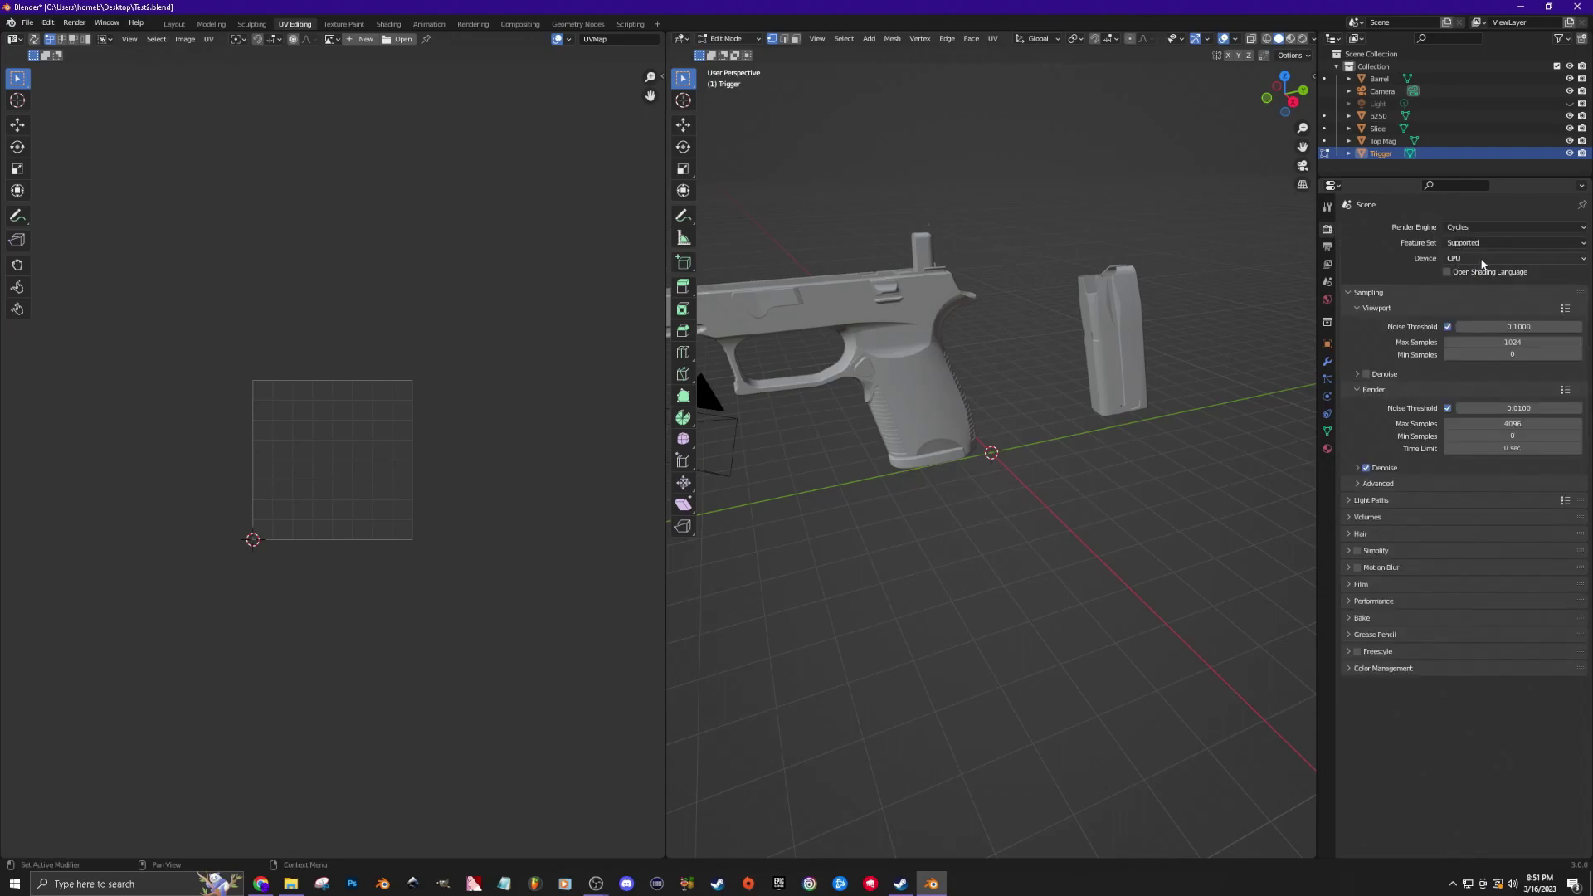
left_click(1475, 257)
left_click(1475, 286)
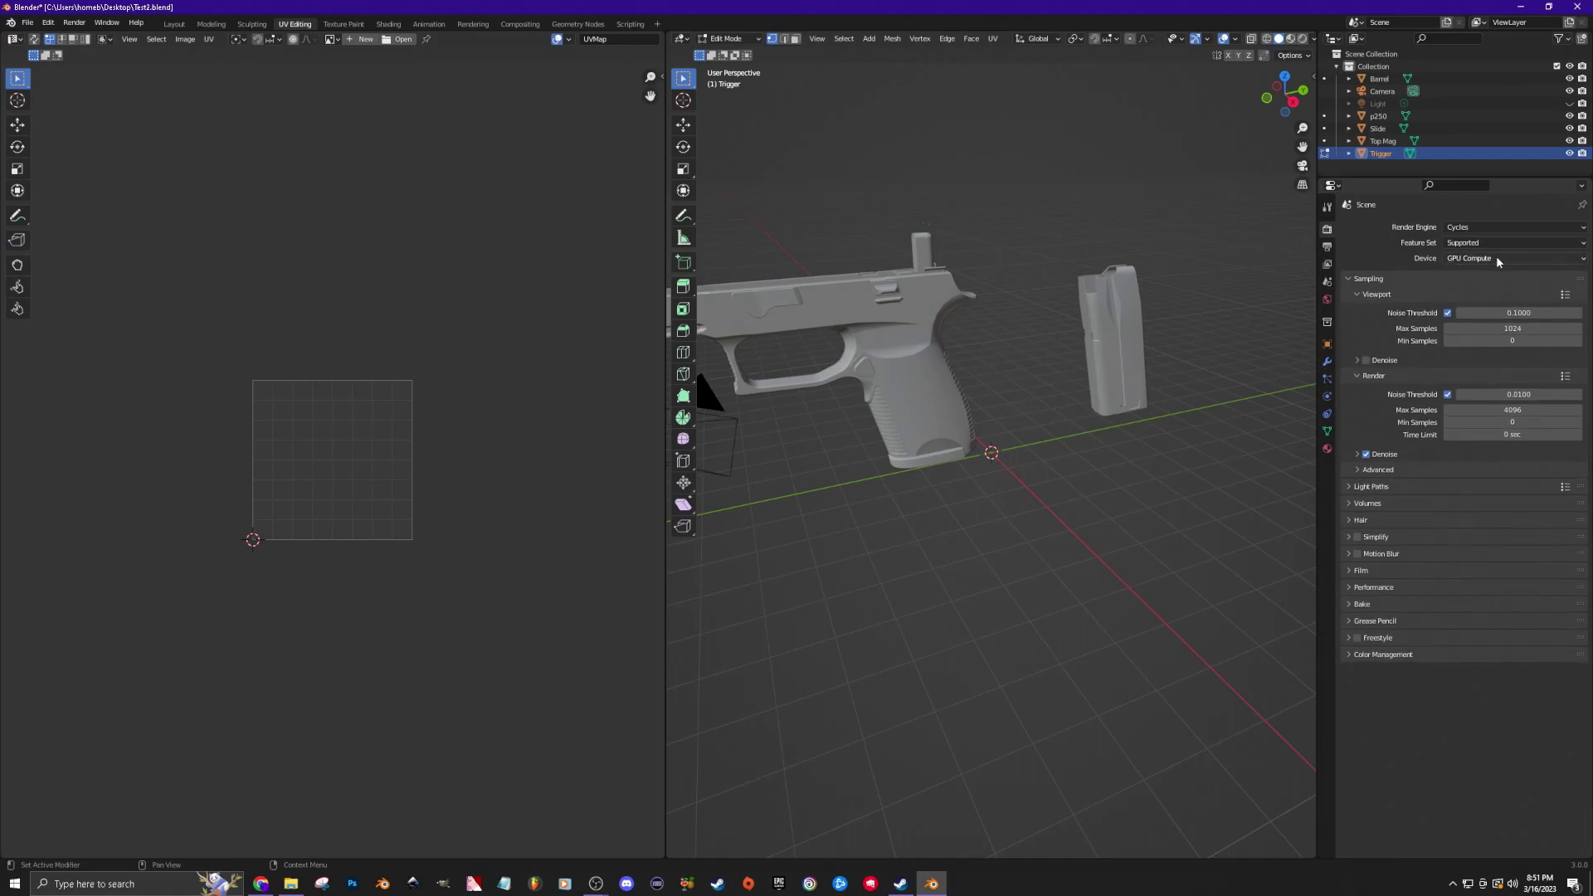
left_click(48, 23)
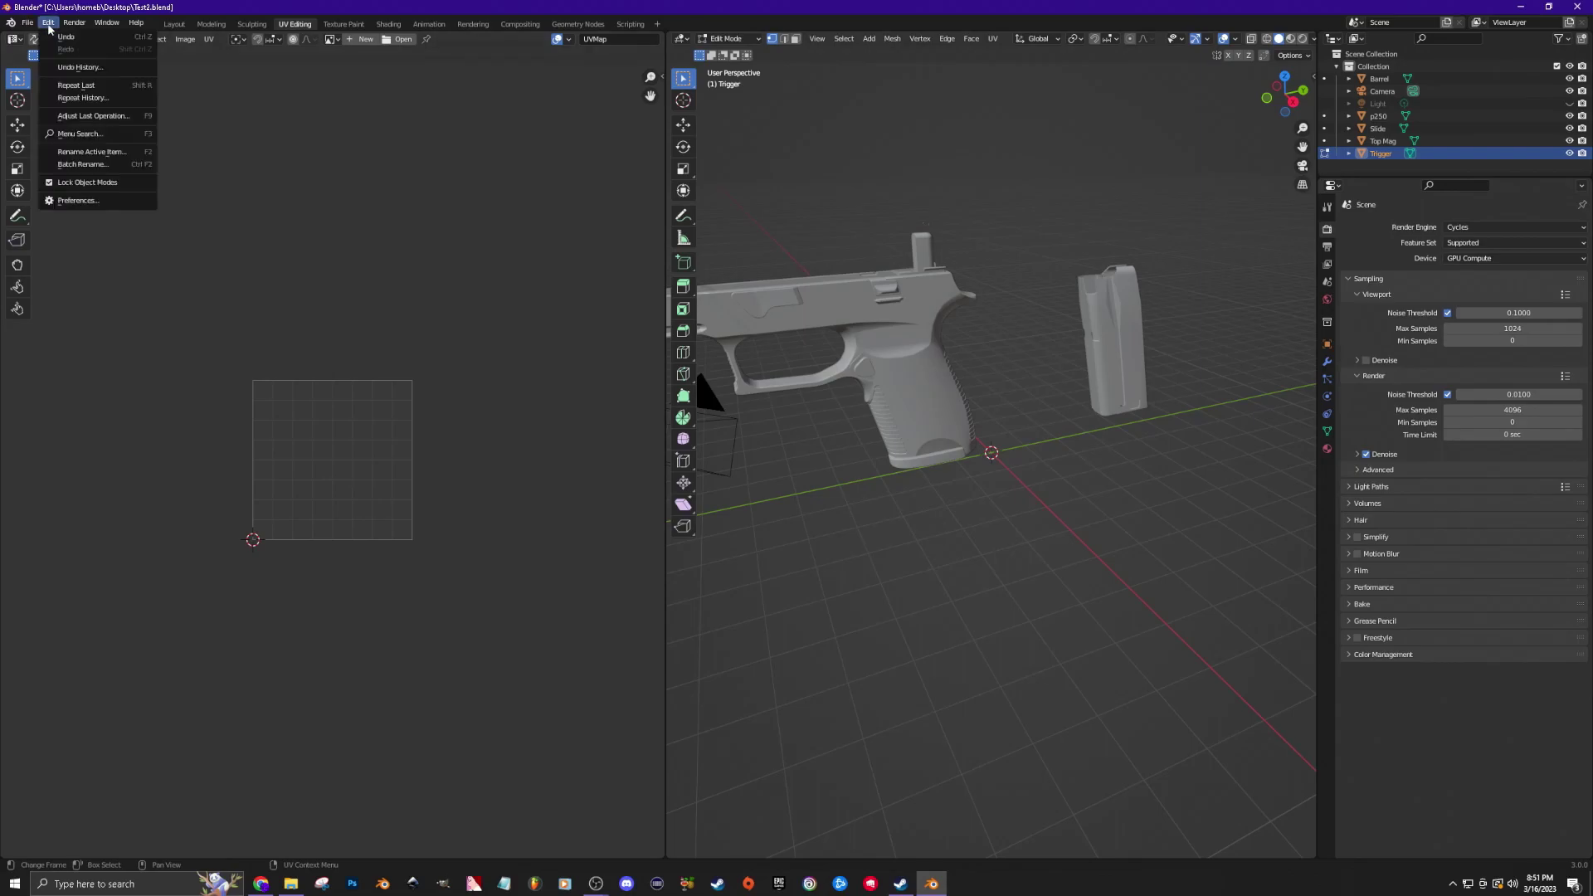
left_click(78, 201)
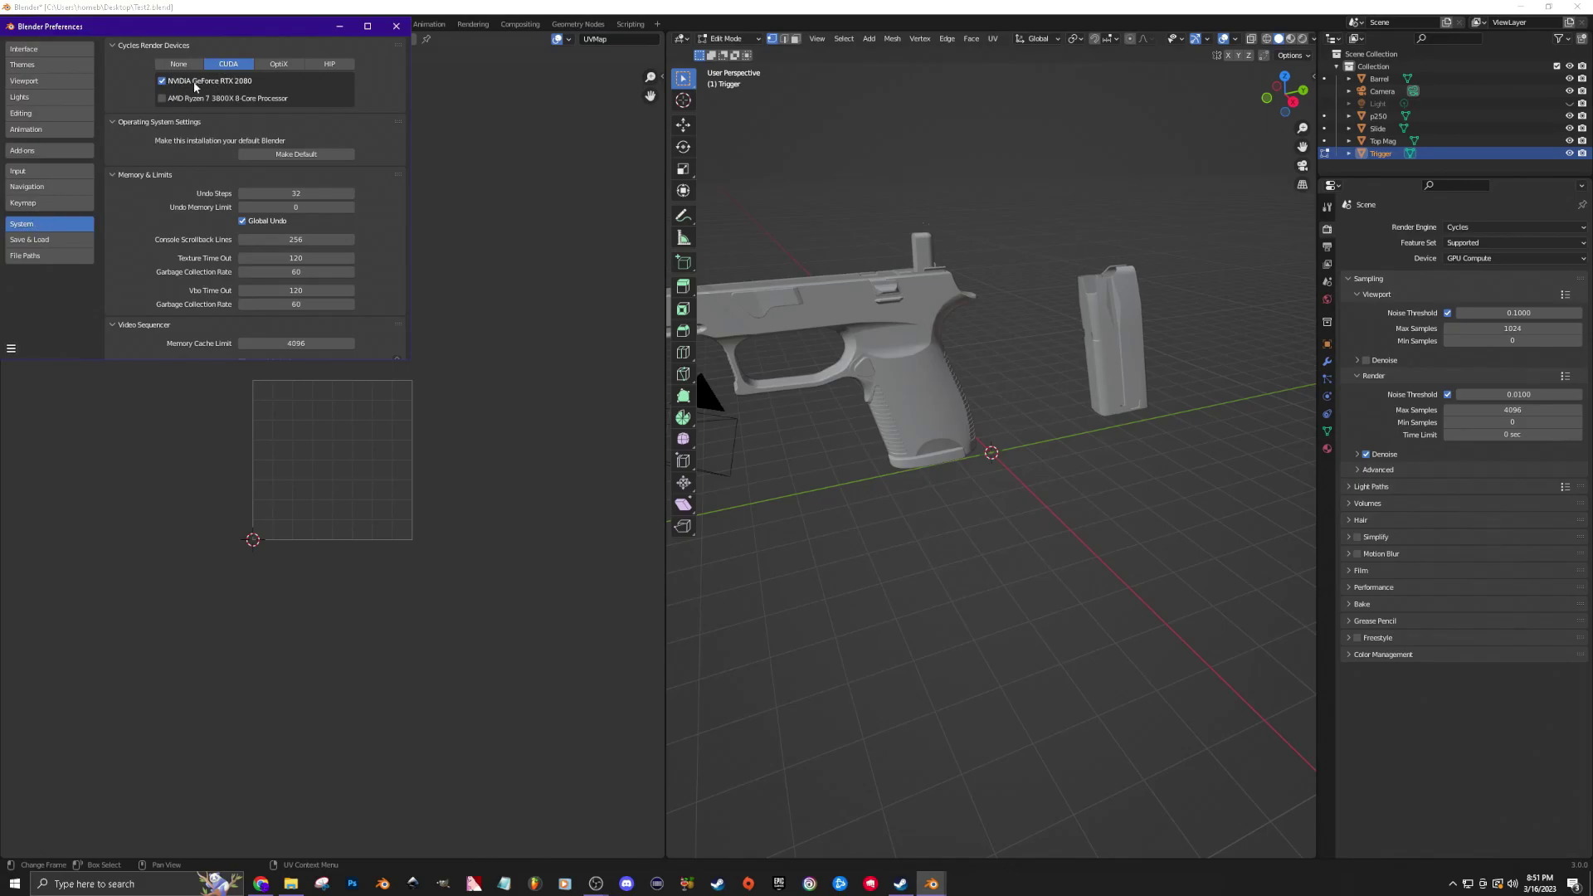
left_click(396, 26)
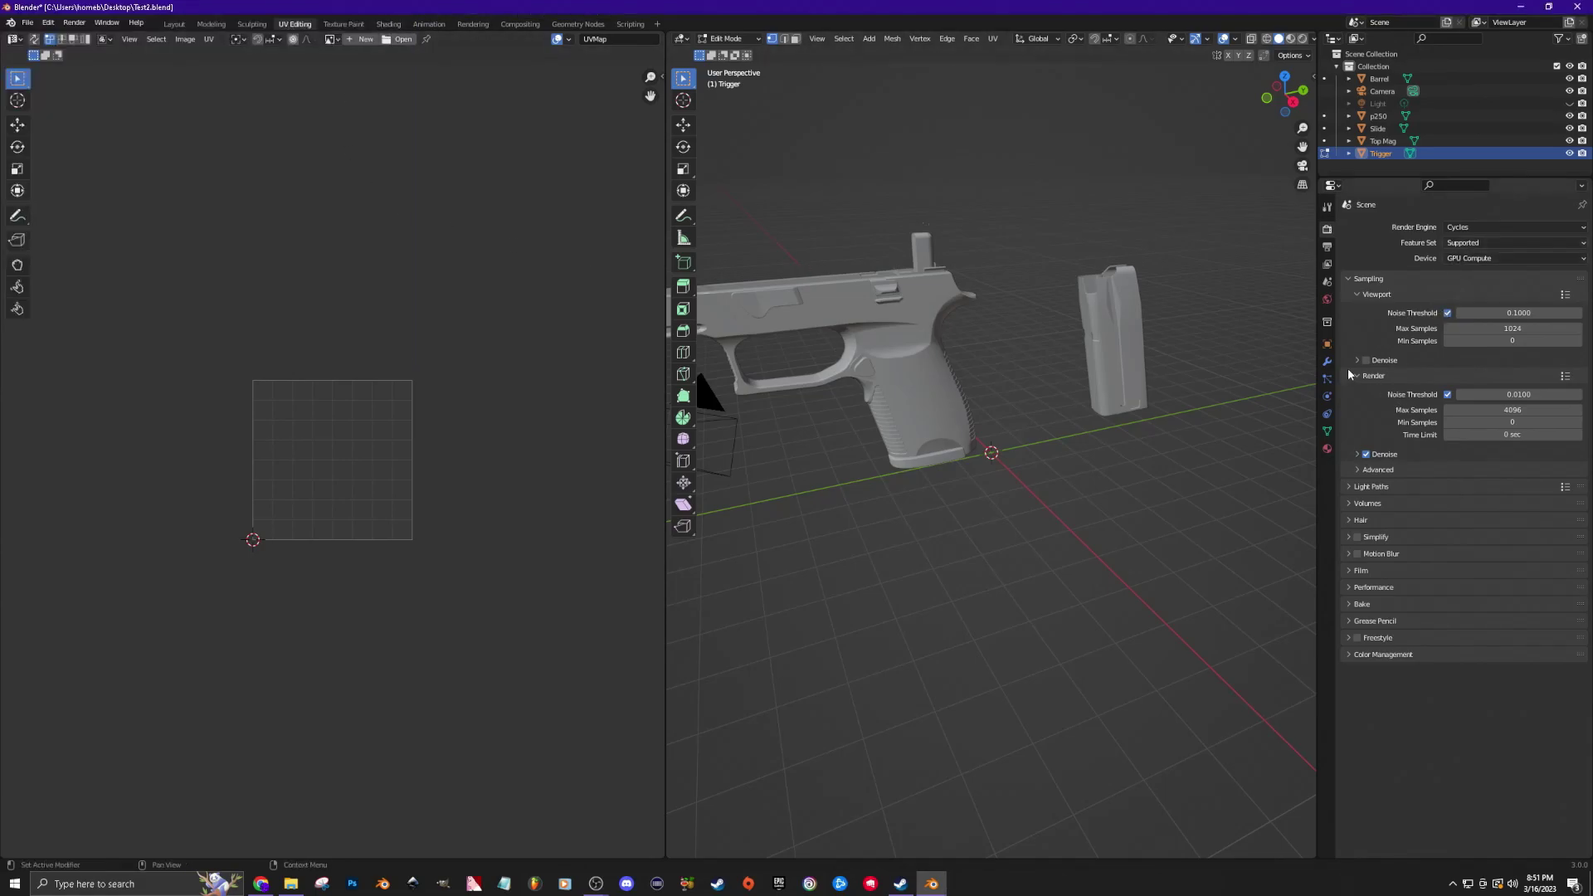
Enable a transparent film background and set the bake output margin to 0 px.
left_click(1348, 570)
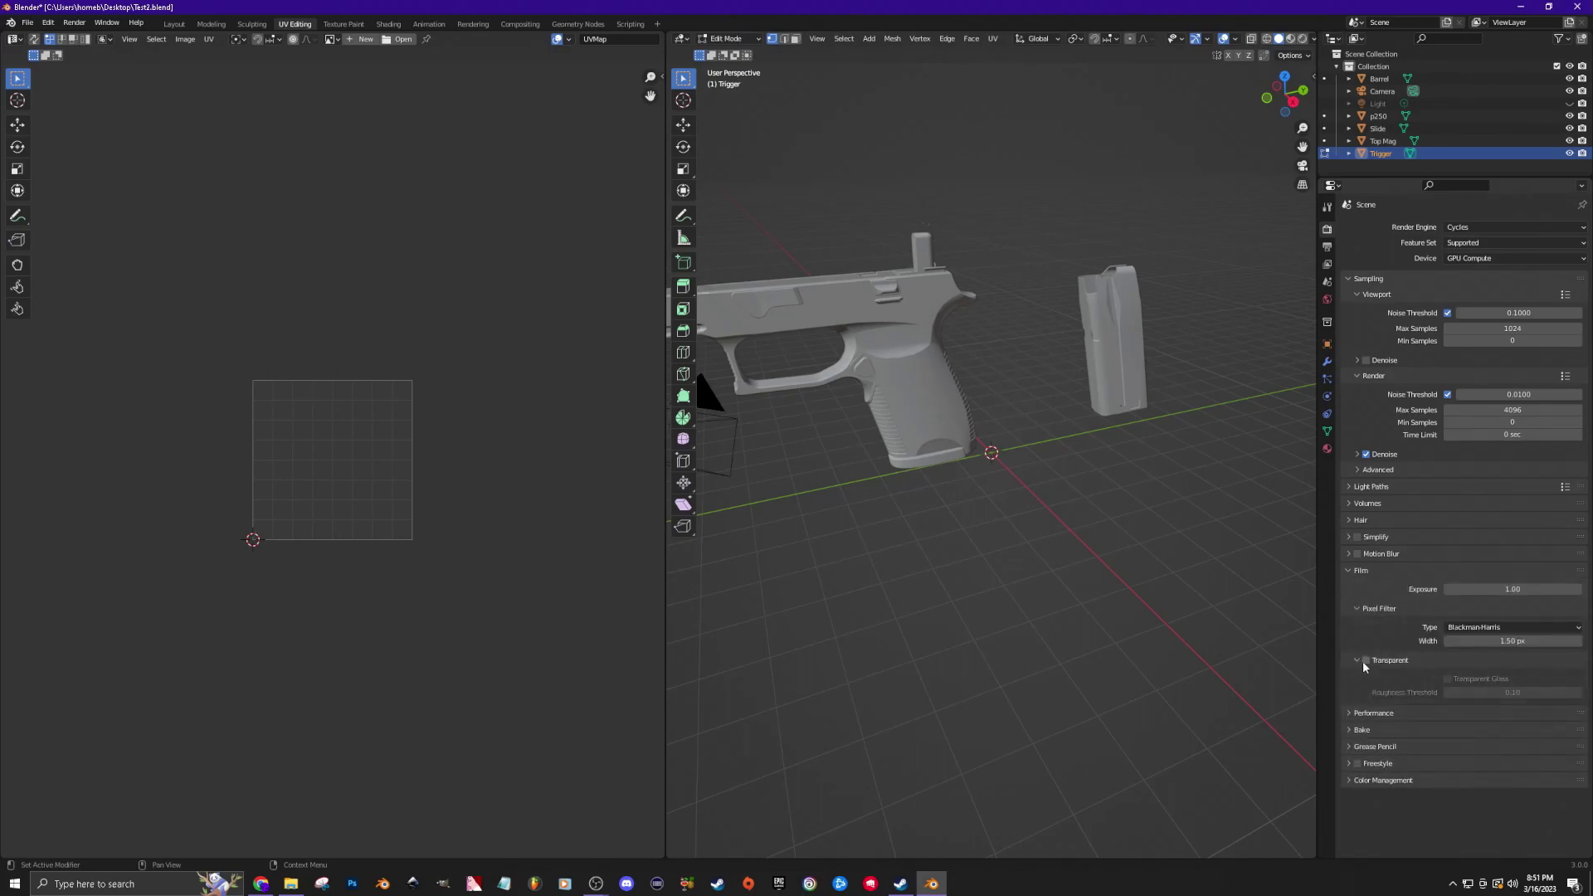
left_click(1367, 660)
left_click(1348, 729)
scroll(1427, 691, "down", 5)
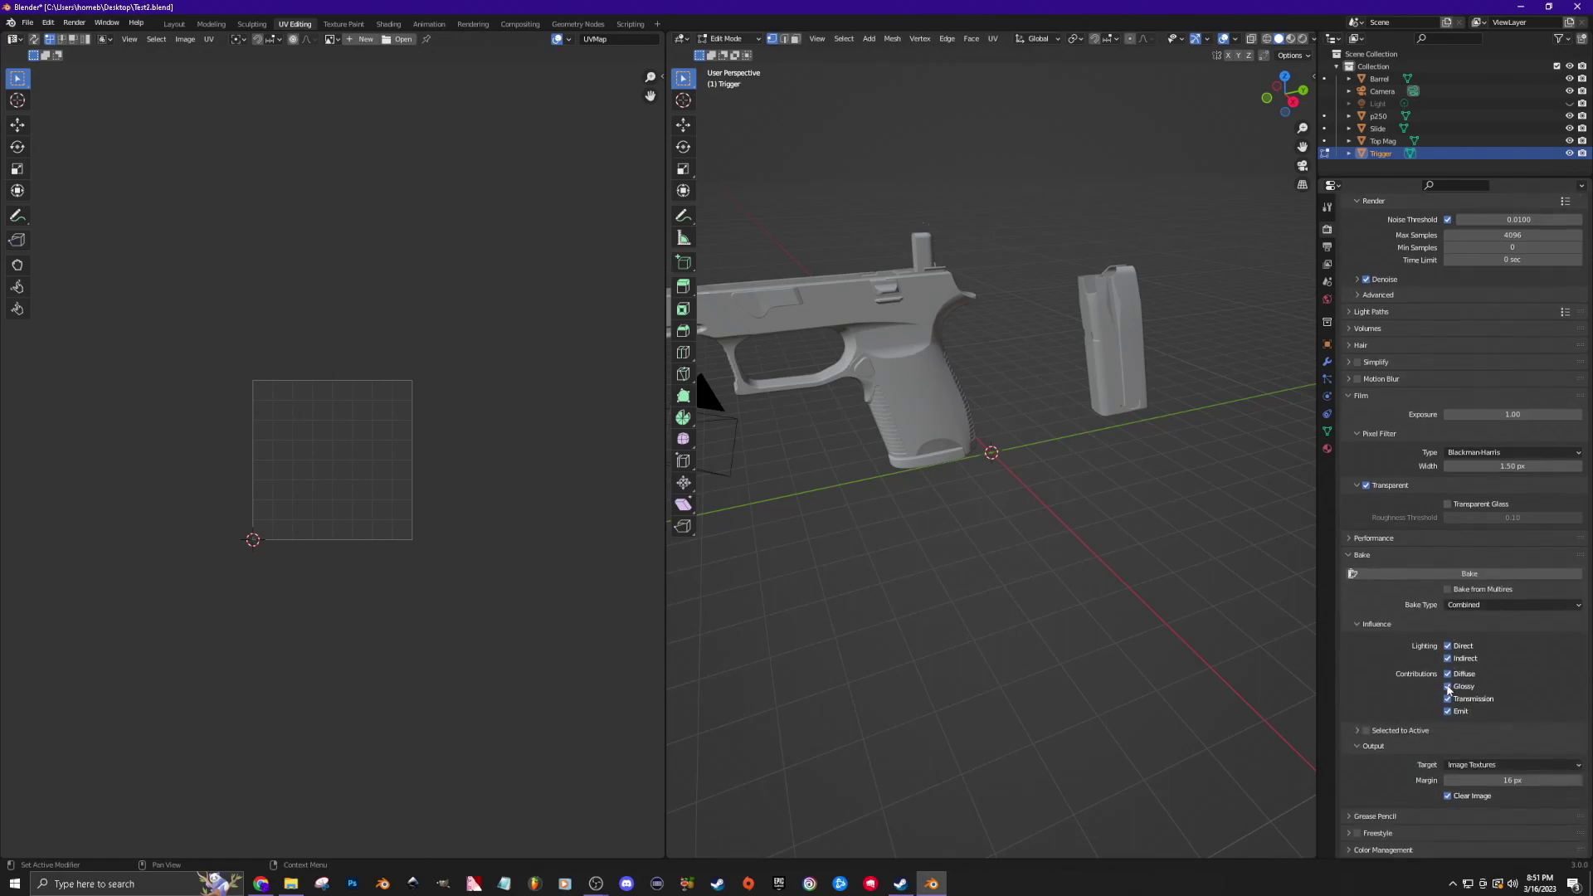
left_click(1507, 781)
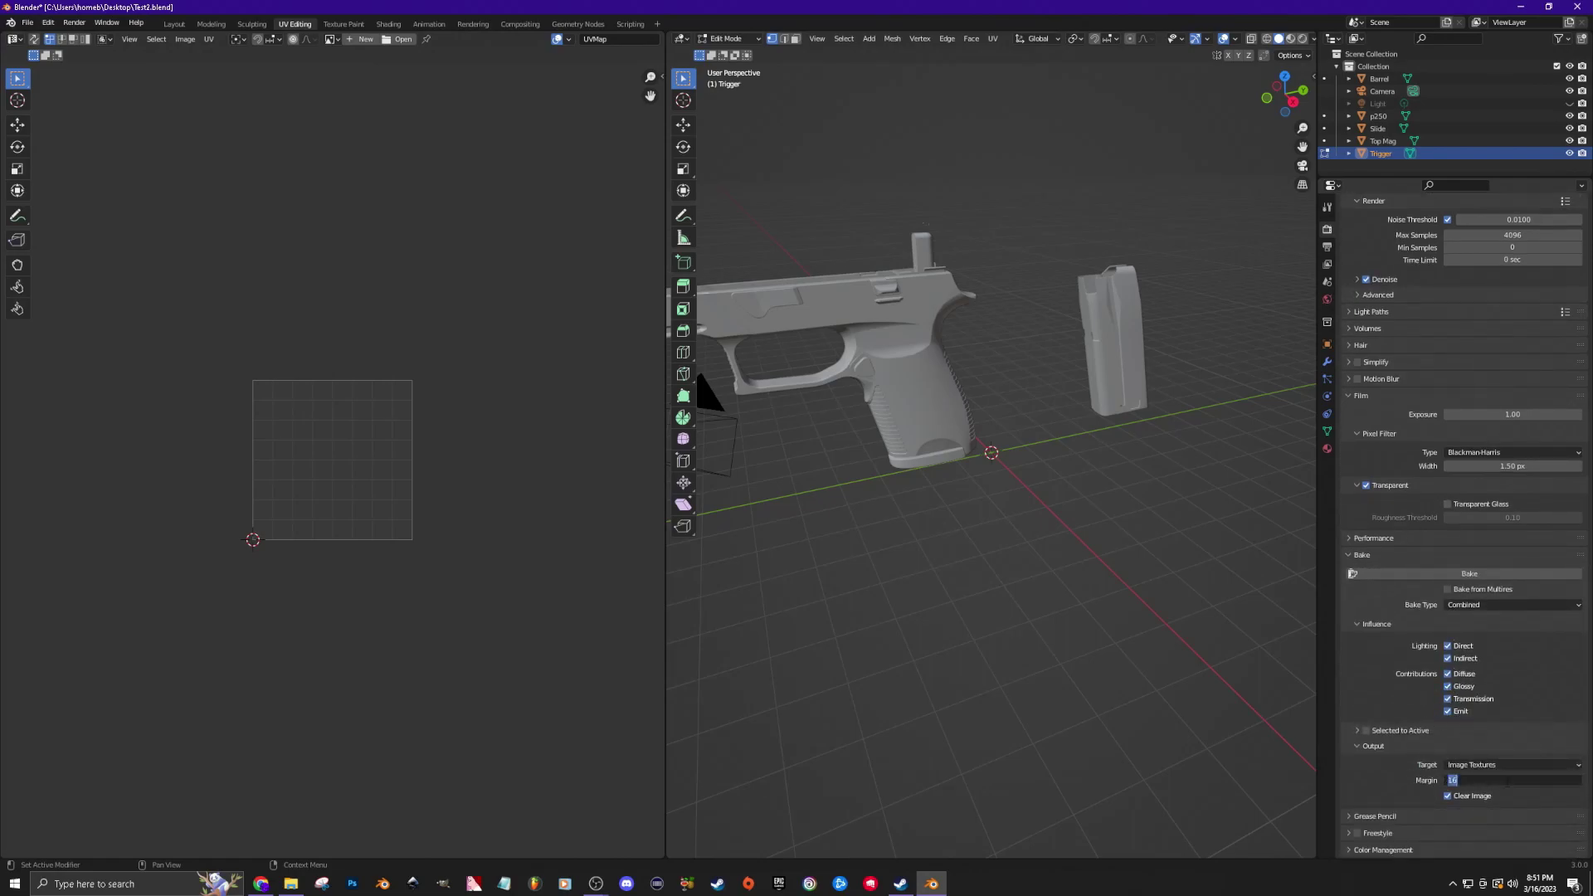
type("0")
key("Return")
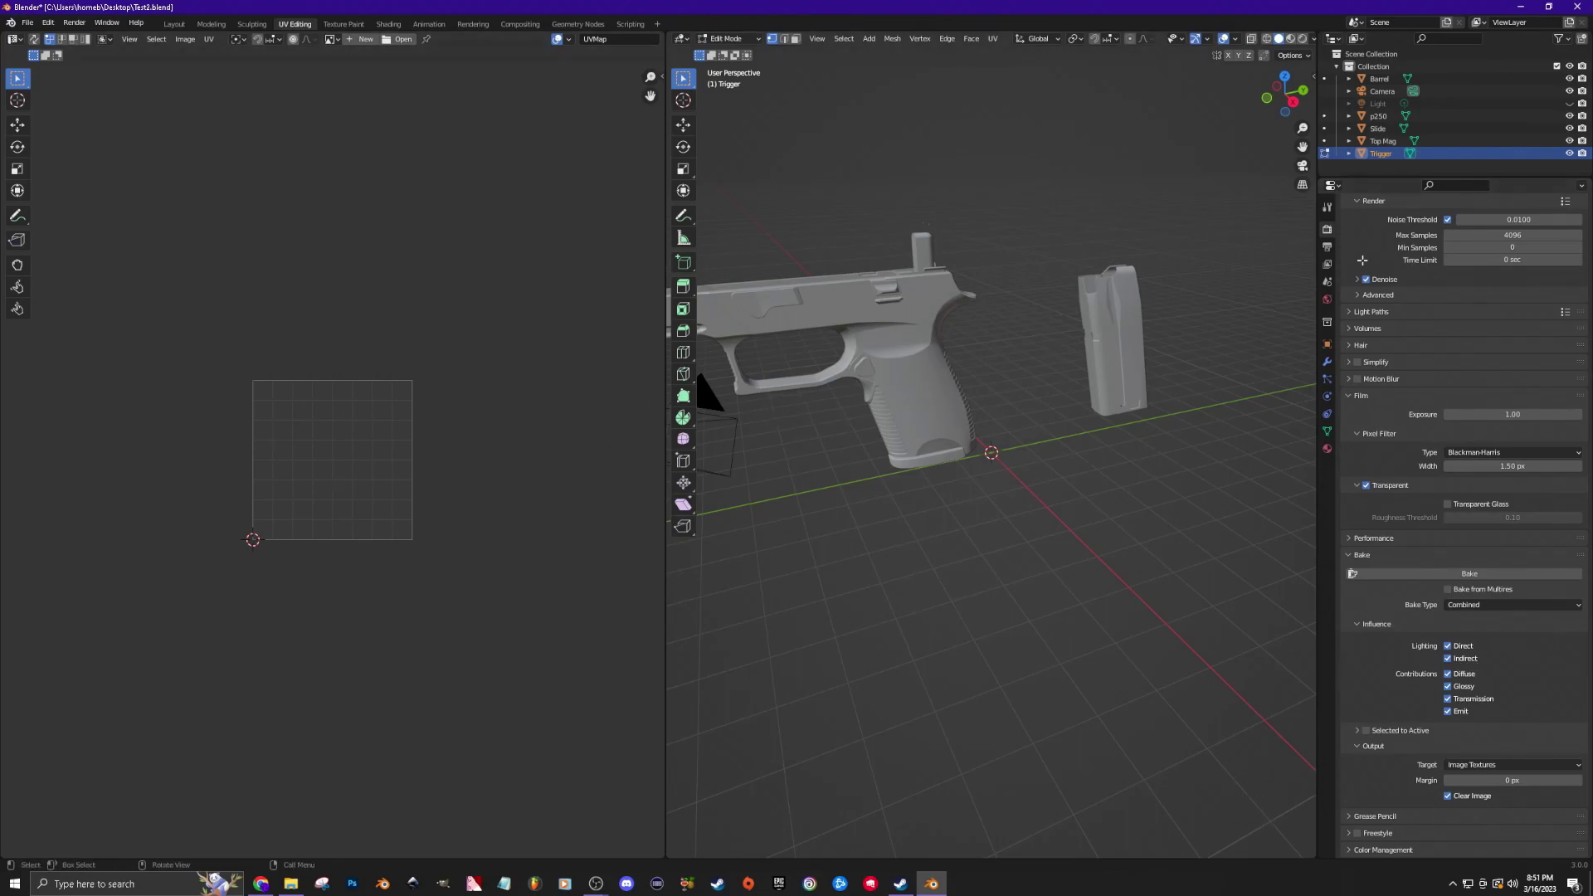
Display the UV1 image in the UV Editor and bake the p250 object into it with the Combined bake type.
left_click(1389, 117)
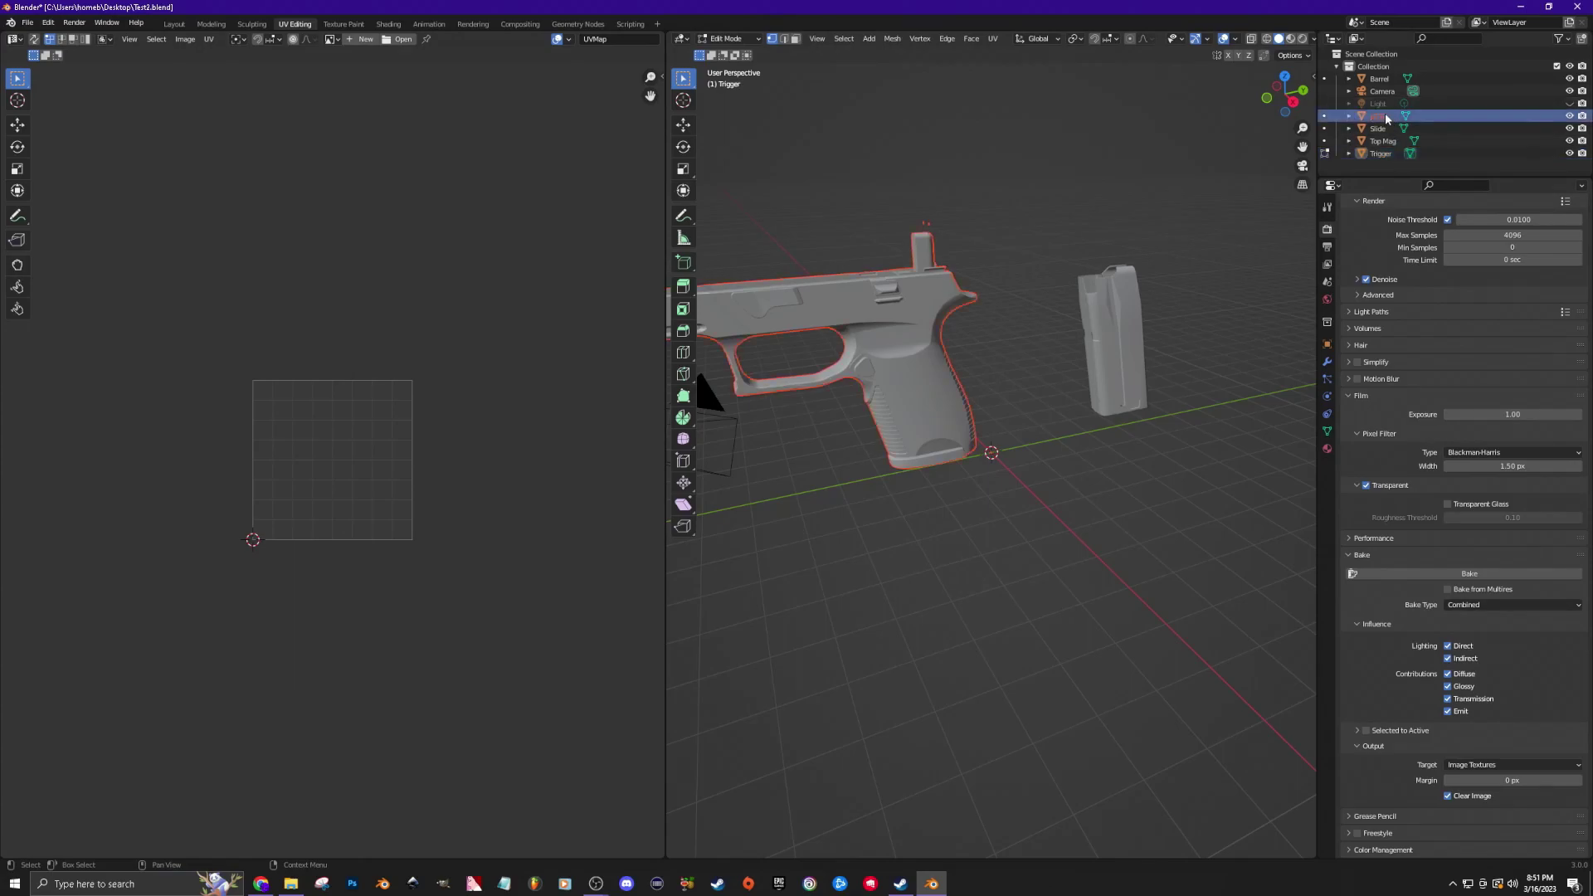
left_click(333, 39)
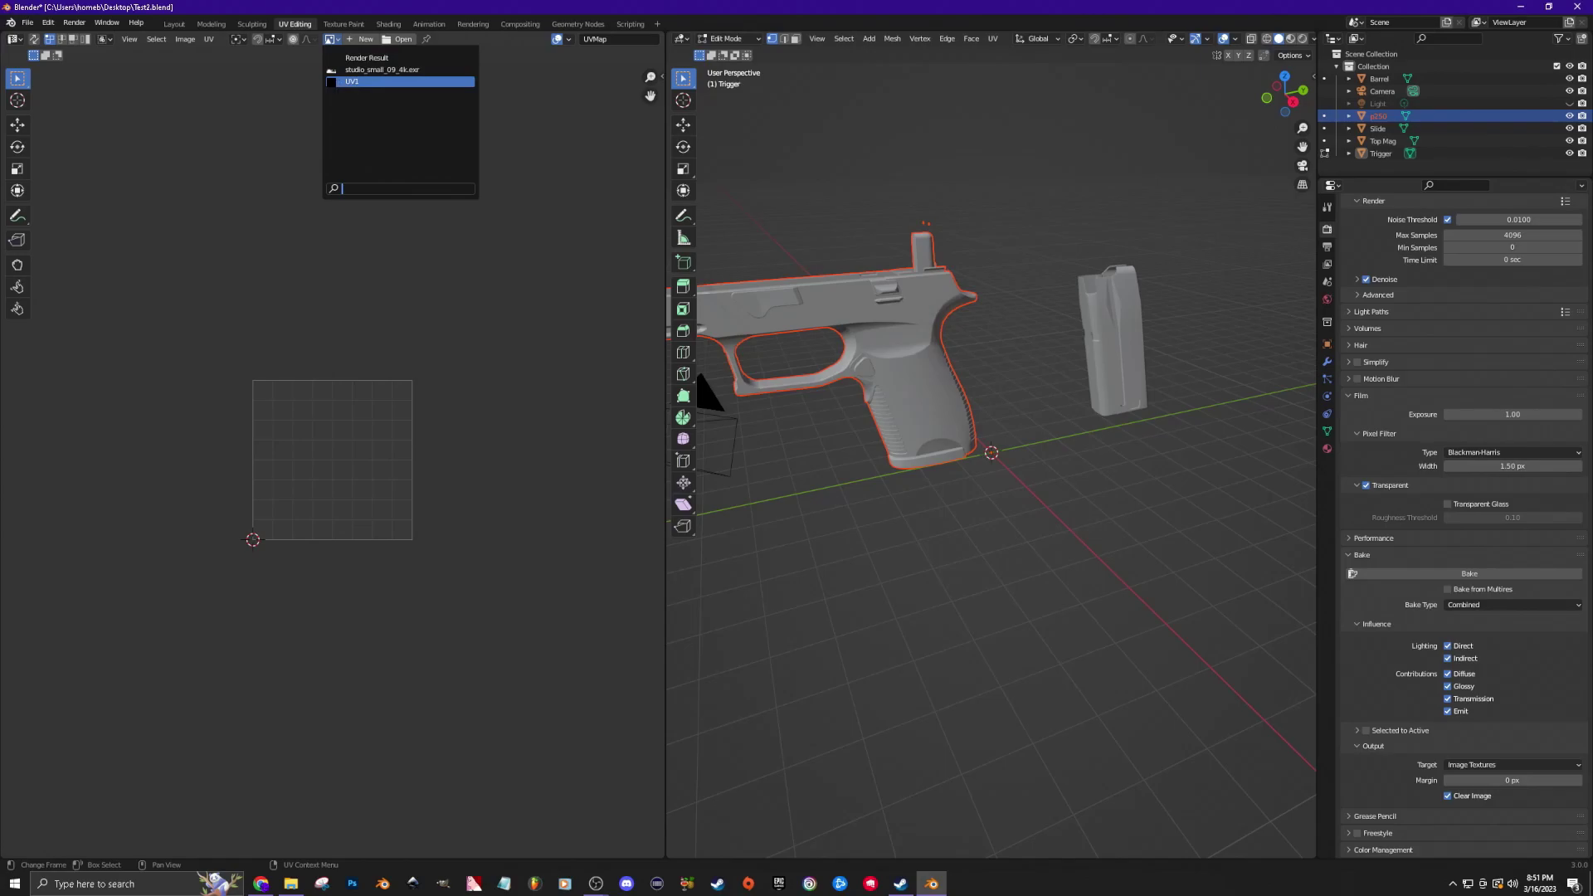
left_click(331, 82)
key("Home")
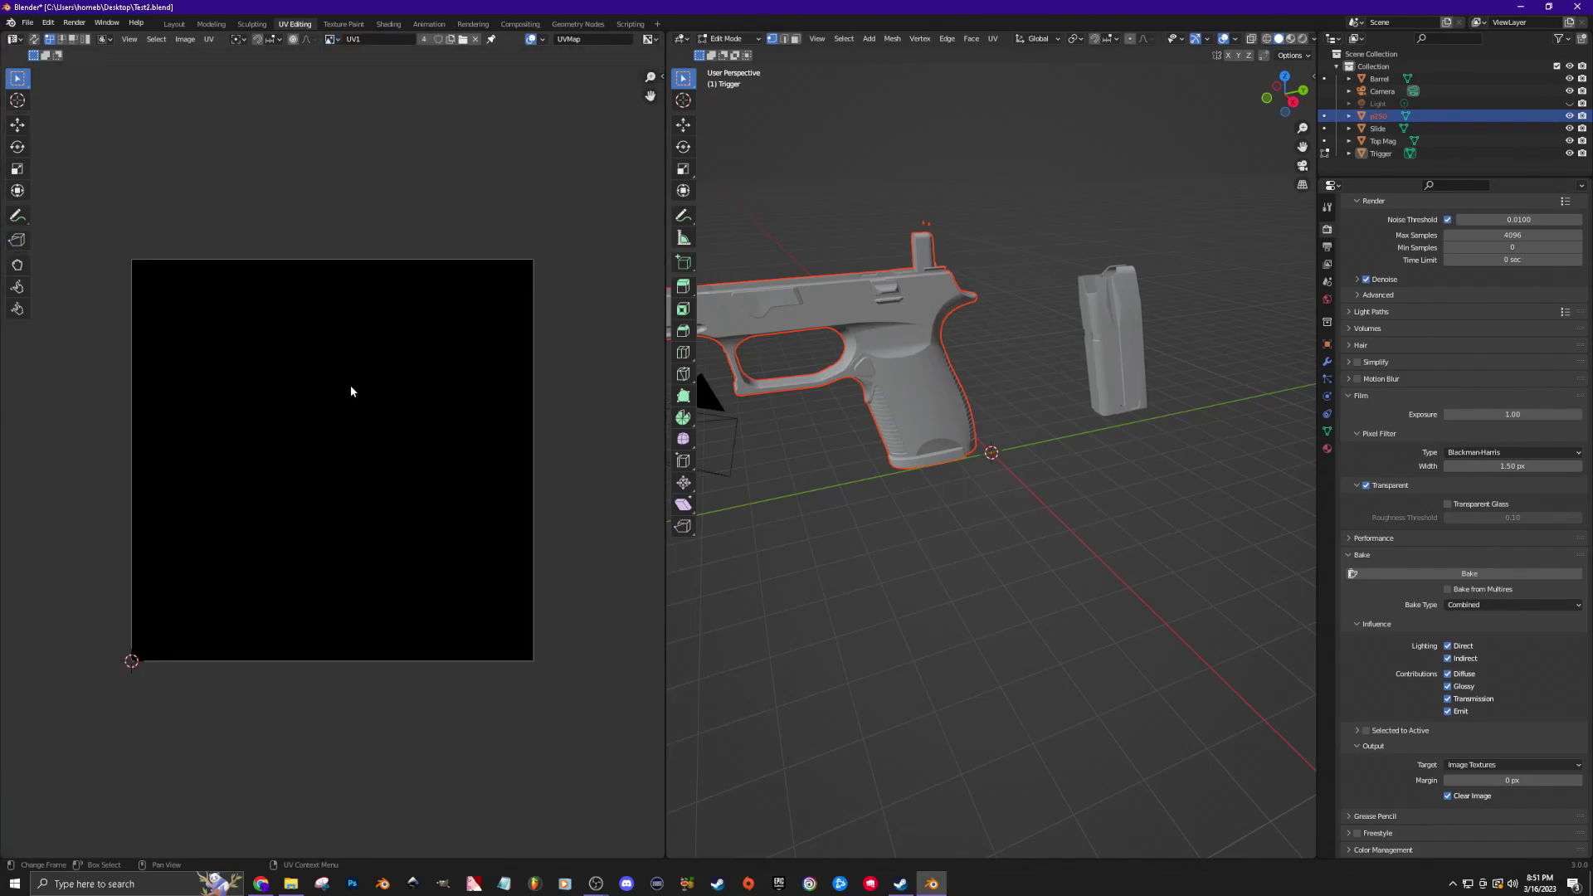
left_click(1506, 604)
left_click(1455, 572)
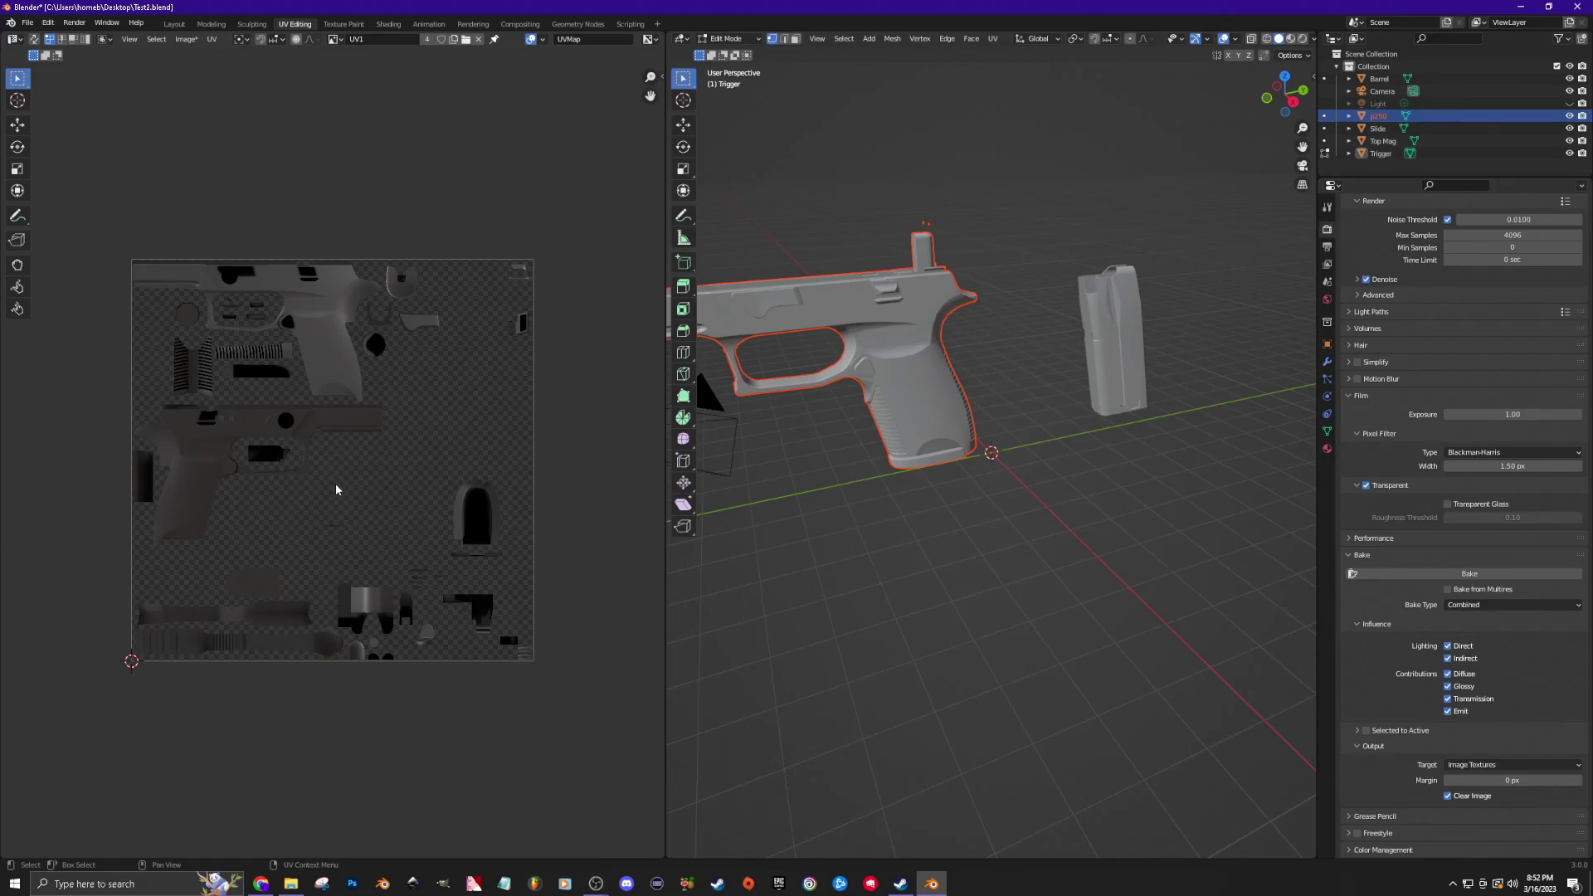
Save the baked grip image to the Desktop as GripUV1.png.
key("shift+alt+s")
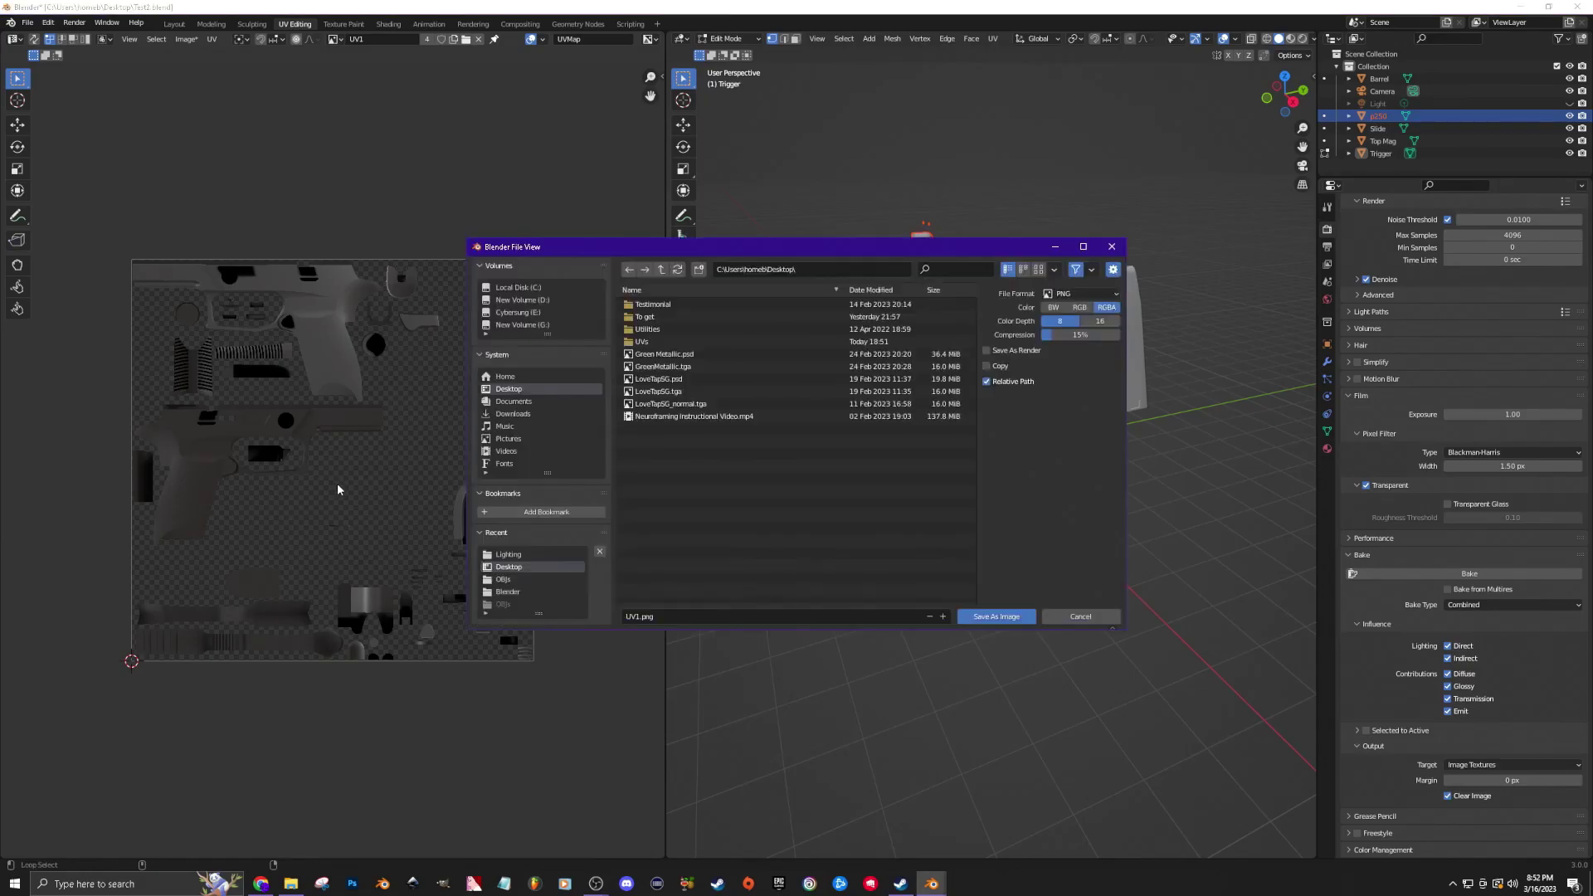
left_click(627, 617)
left_click(627, 617)
type("Grip")
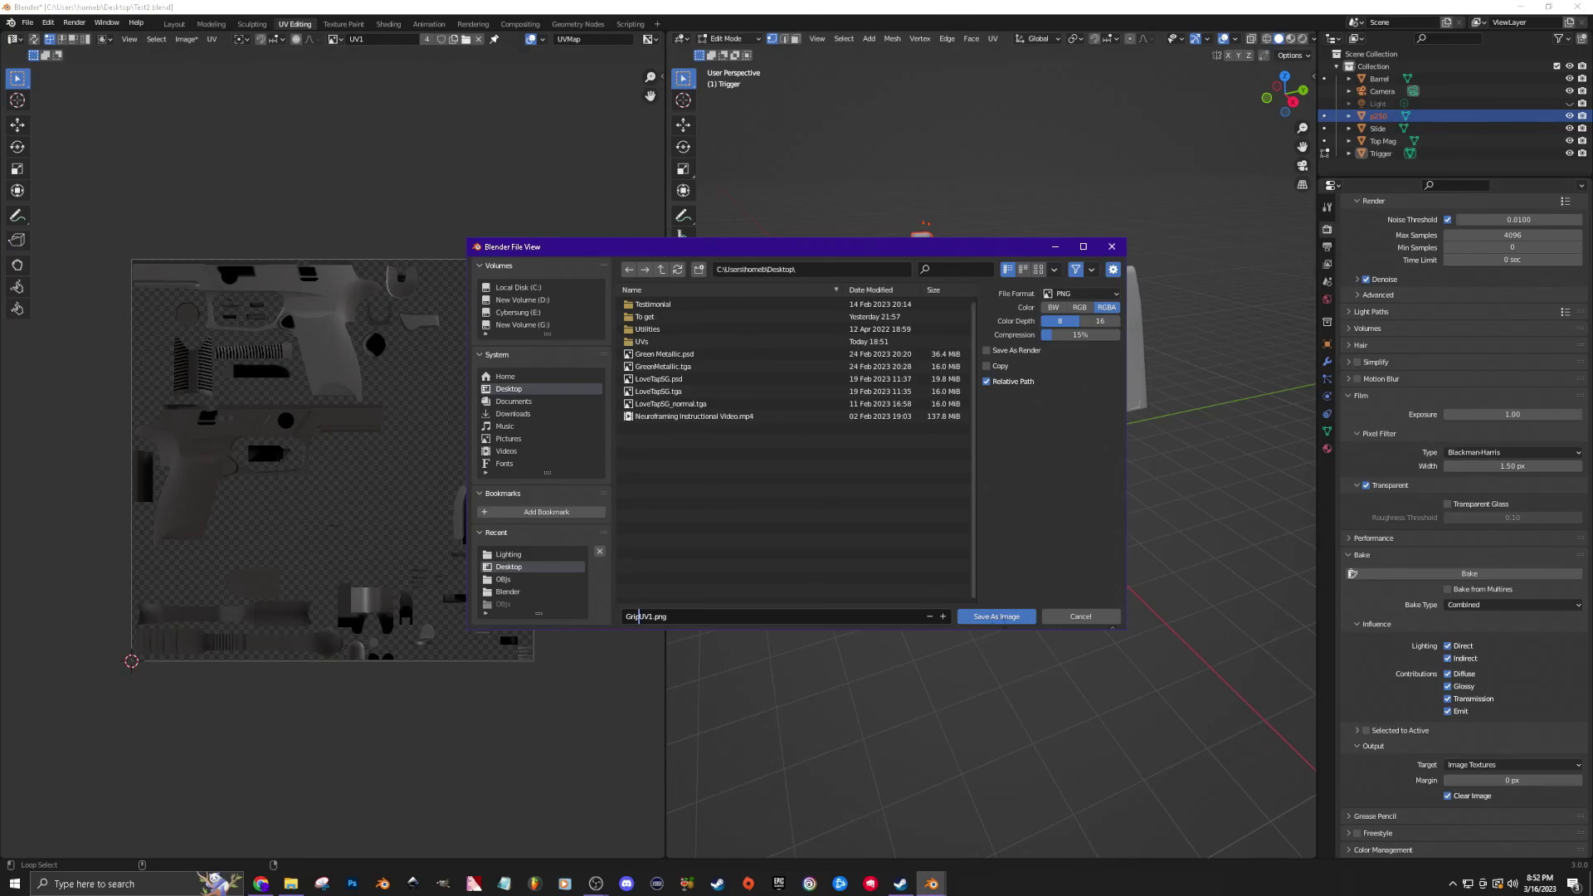
left_click(1003, 617)
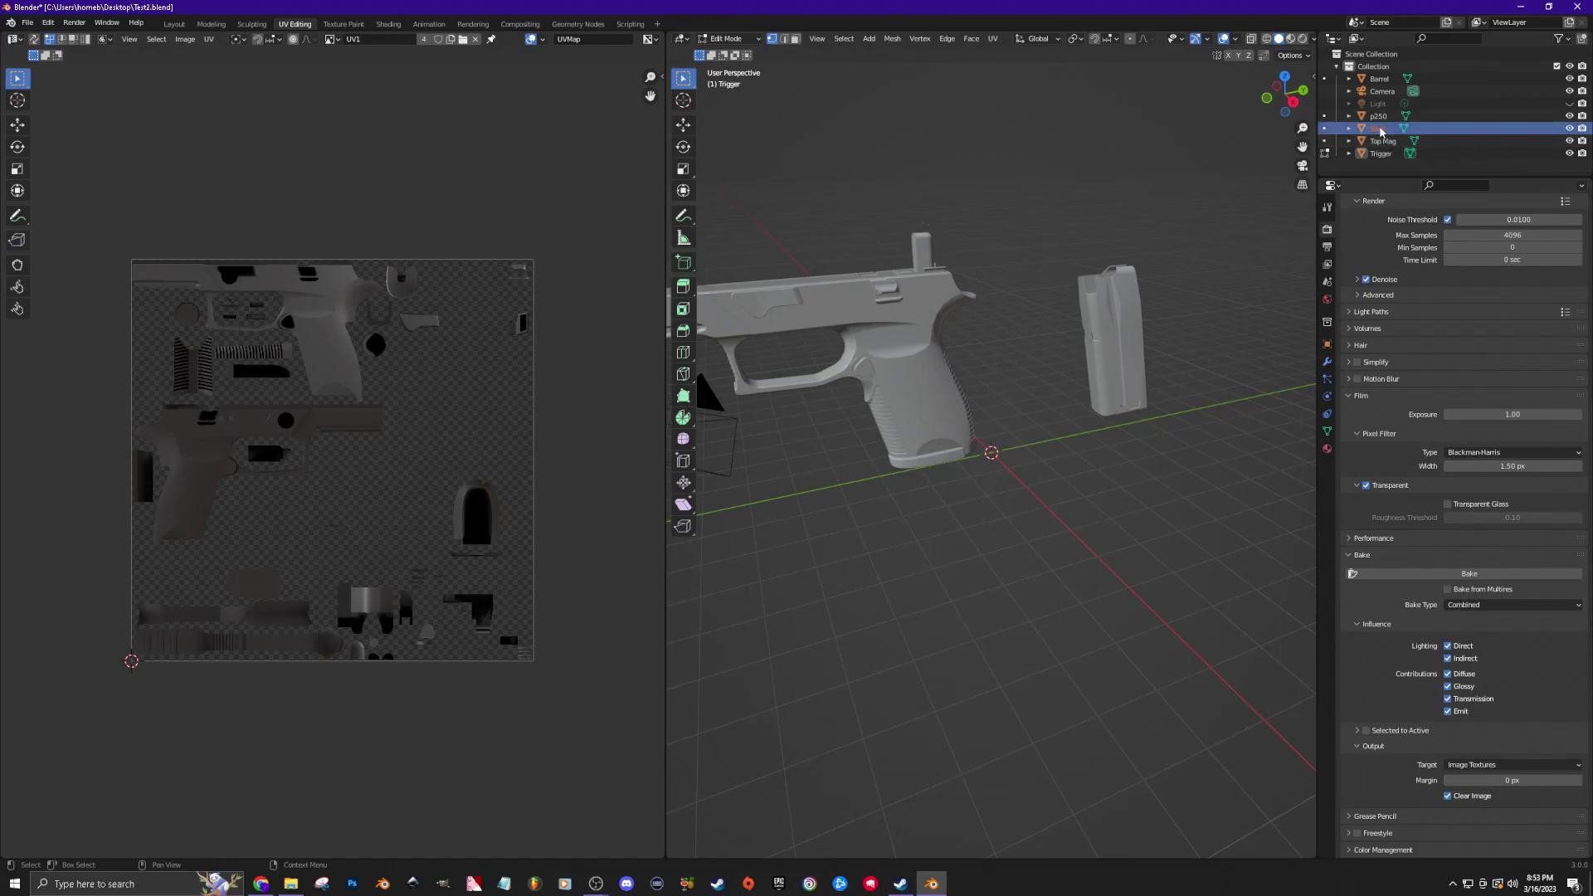
Bake the Barrel's Combined map into UV1 and save the image to the Desktop as BarrelUV1.png.
left_click(1383, 80)
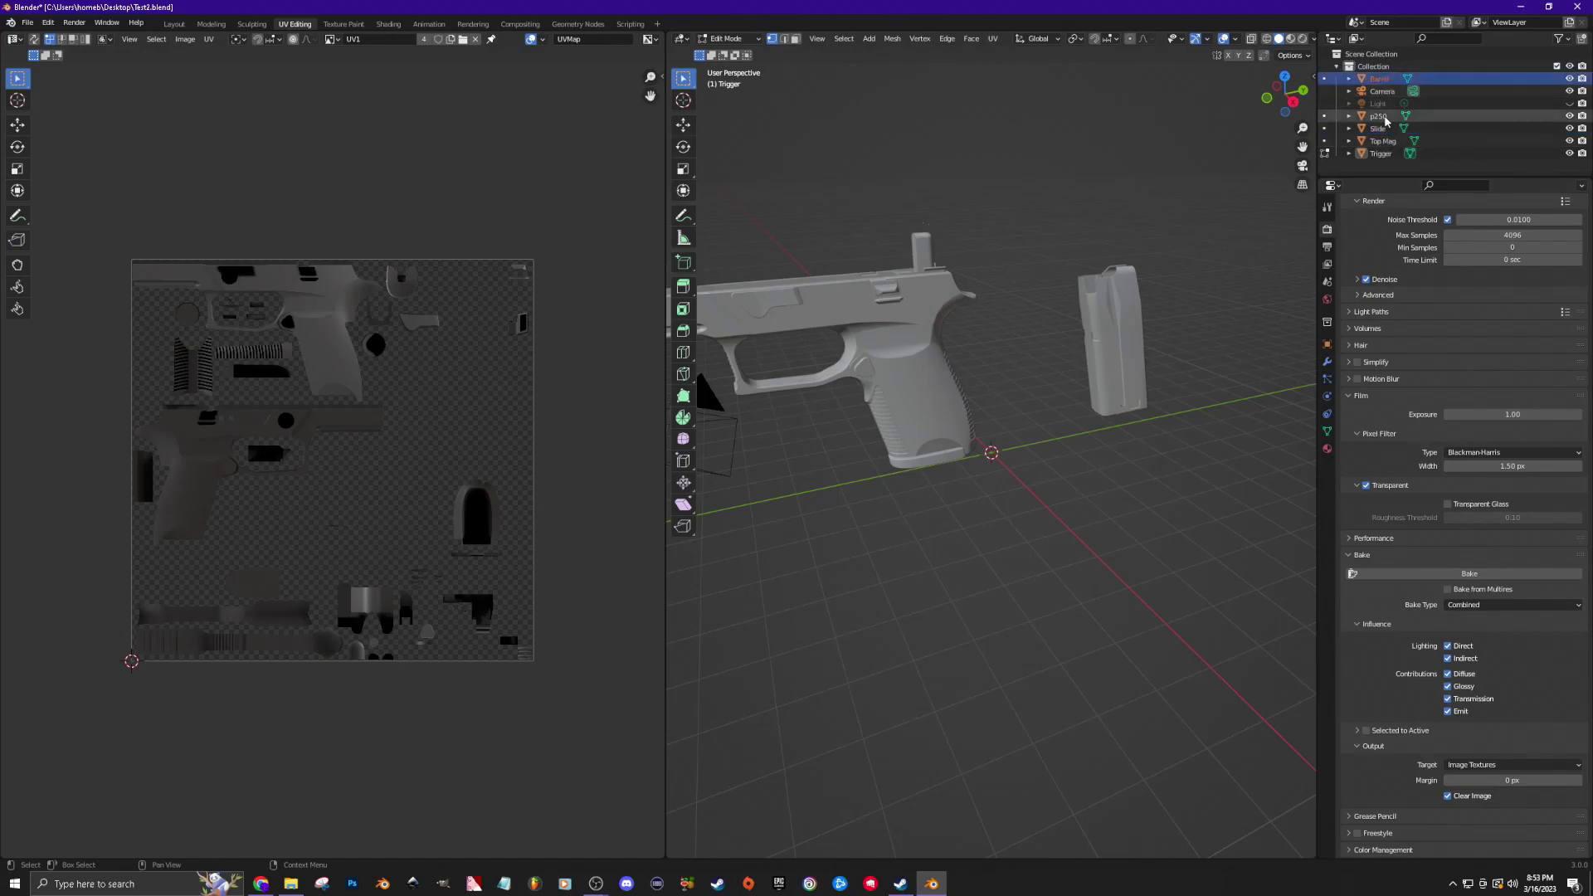
left_click(1470, 573)
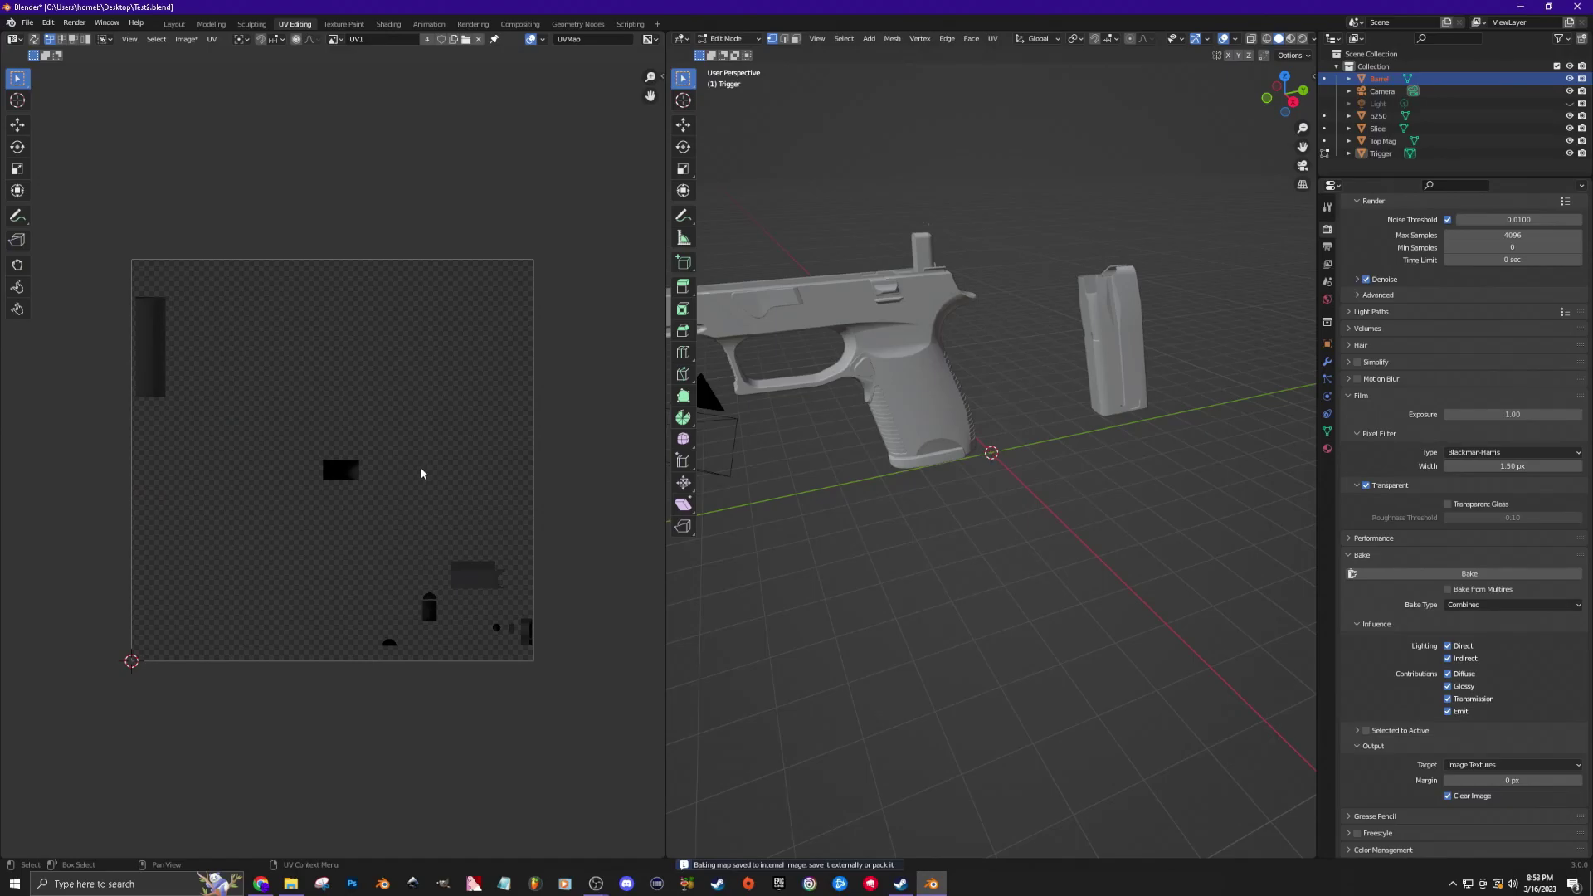
key("shift+alt+s")
left_click(645, 616)
left_click_drag(640, 617, 606, 618)
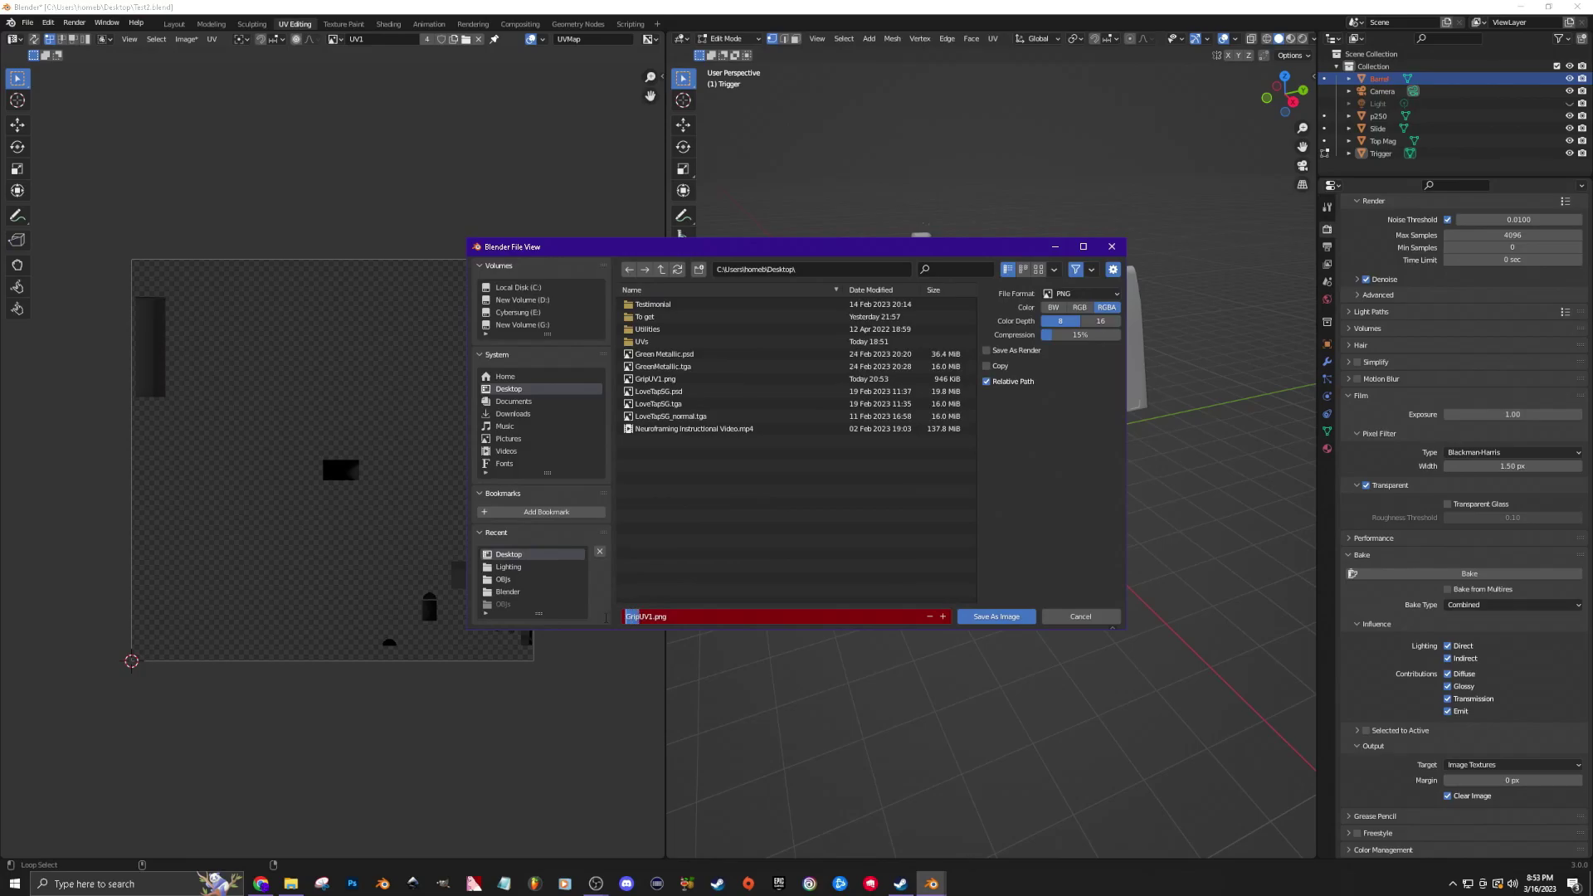
type("Barrel")
key("Return")
left_click(996, 616)
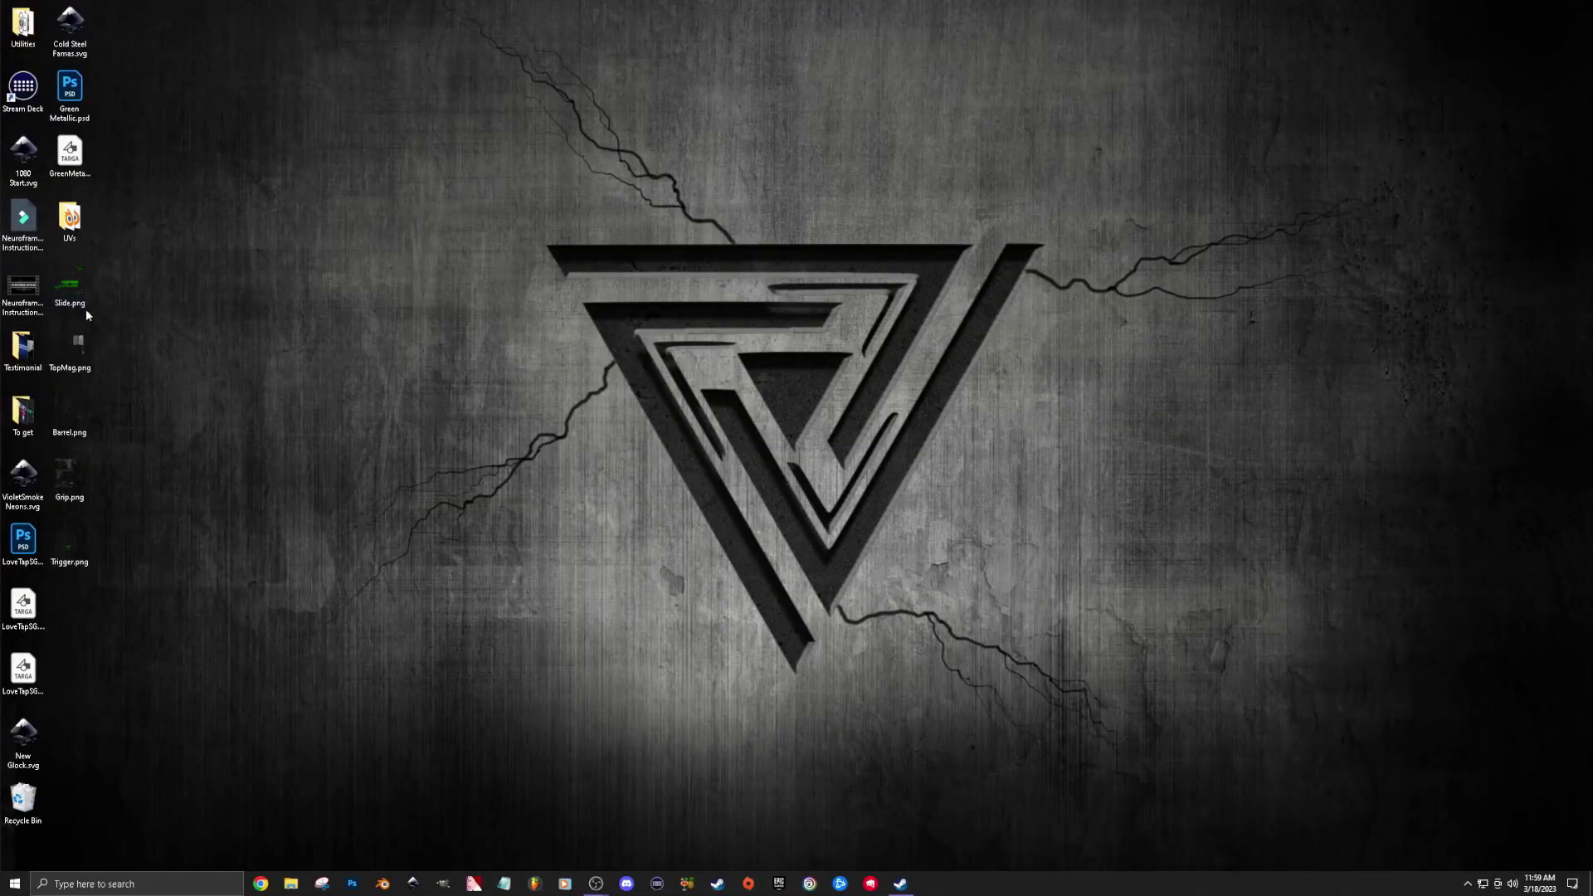
Switch to Photoshop and create a new 2048 × 2048 px document.
mouse_move(78, 287)
left_click(352, 884)
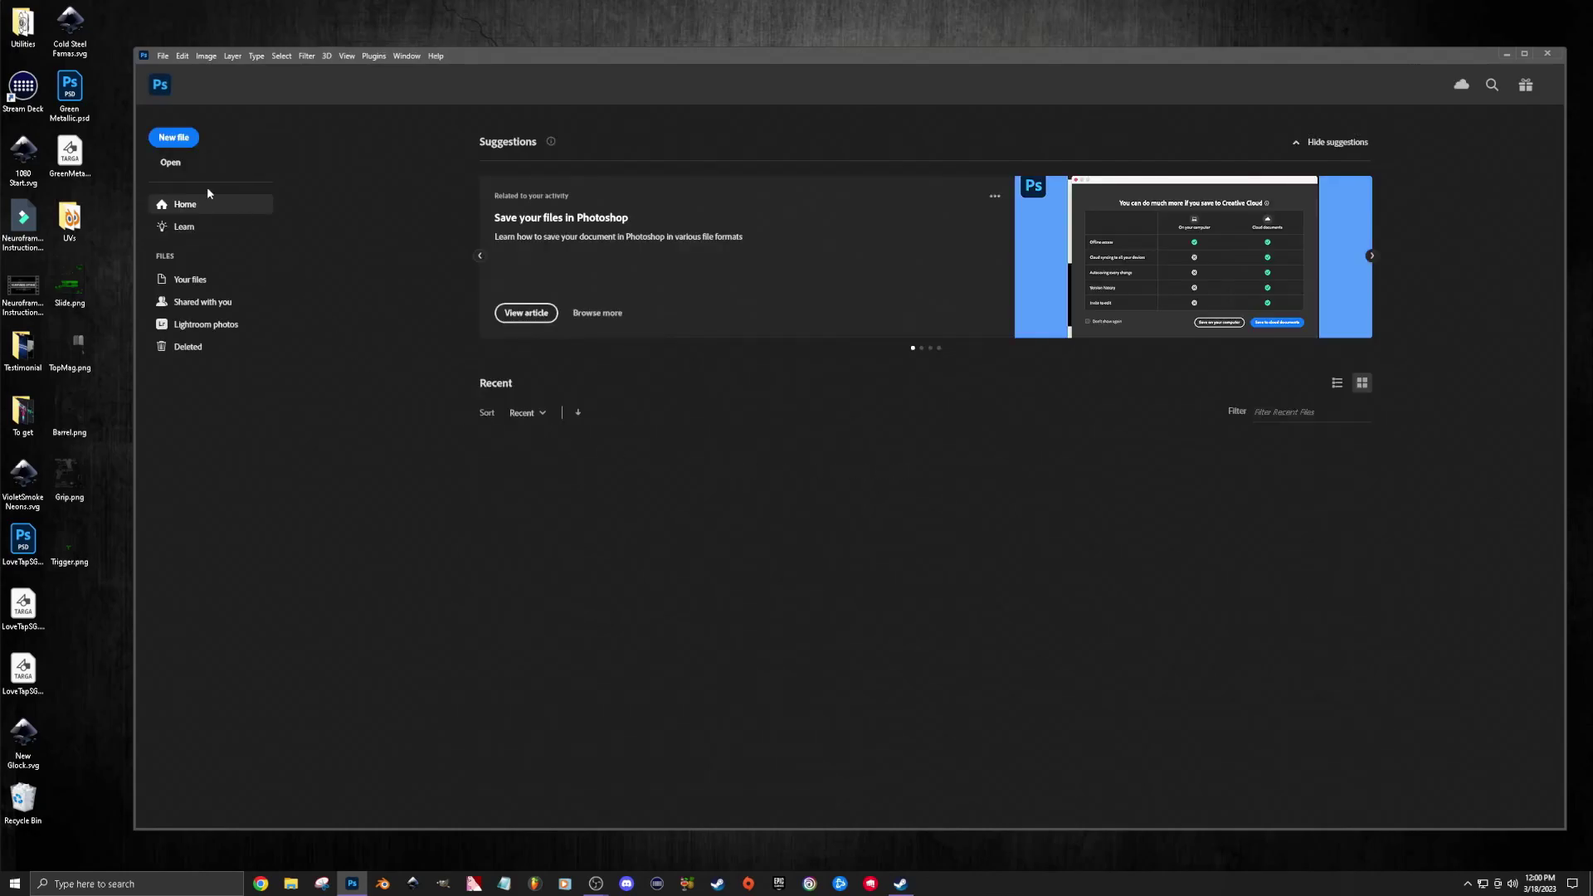
left_click(184, 148)
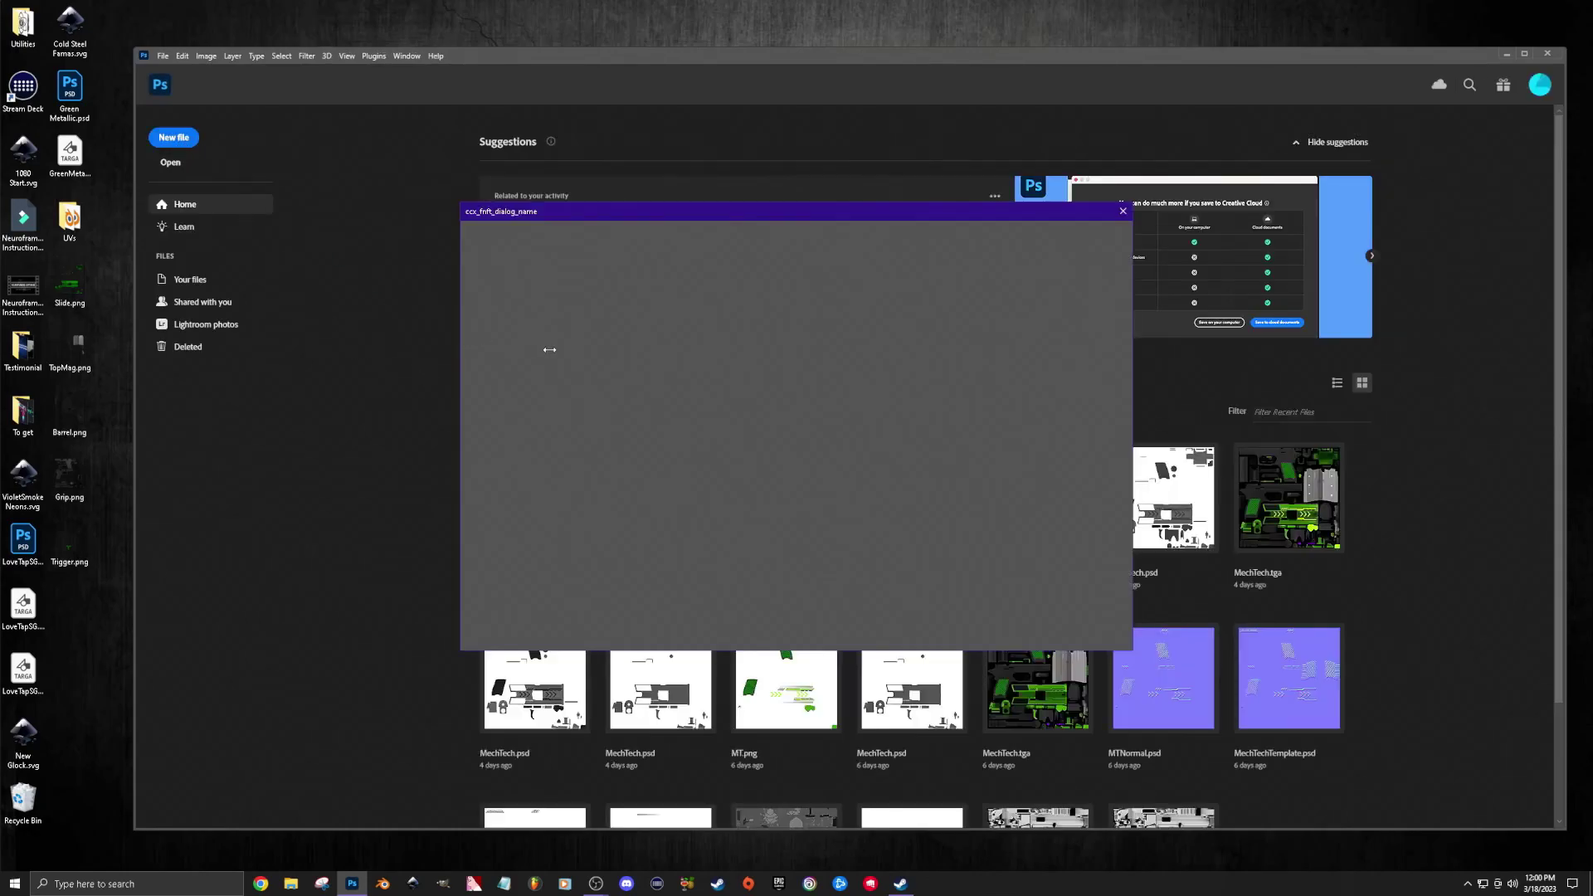
left_click(1041, 622)
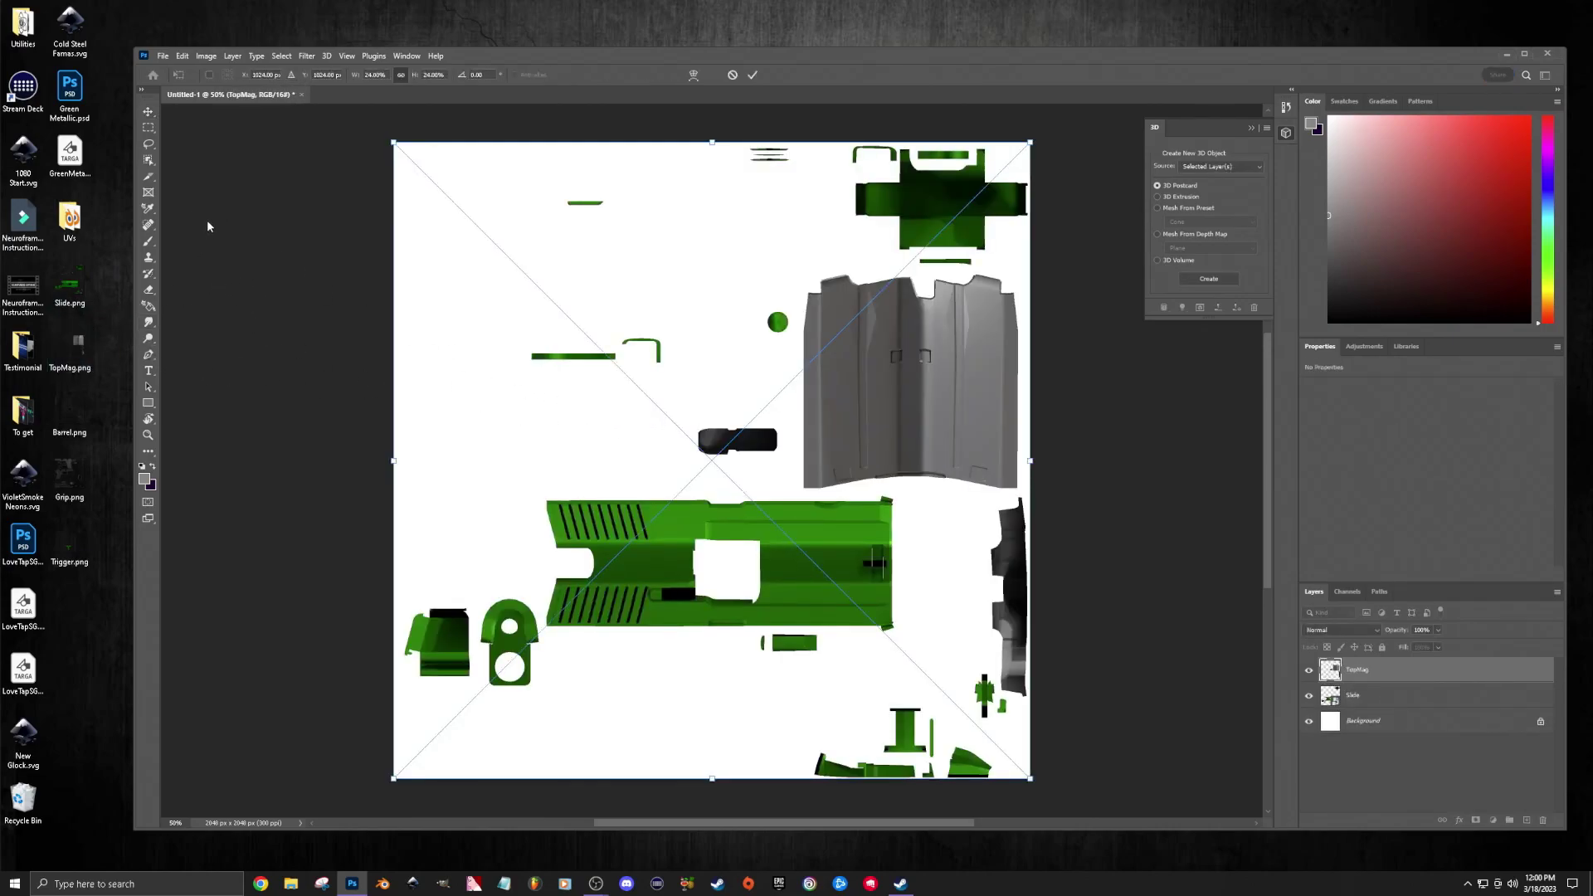
Place the Slide, TopMag, Barrel, Grip and Trigger PNG images from the Desktop as separate layers at their default positions.
key("Return")
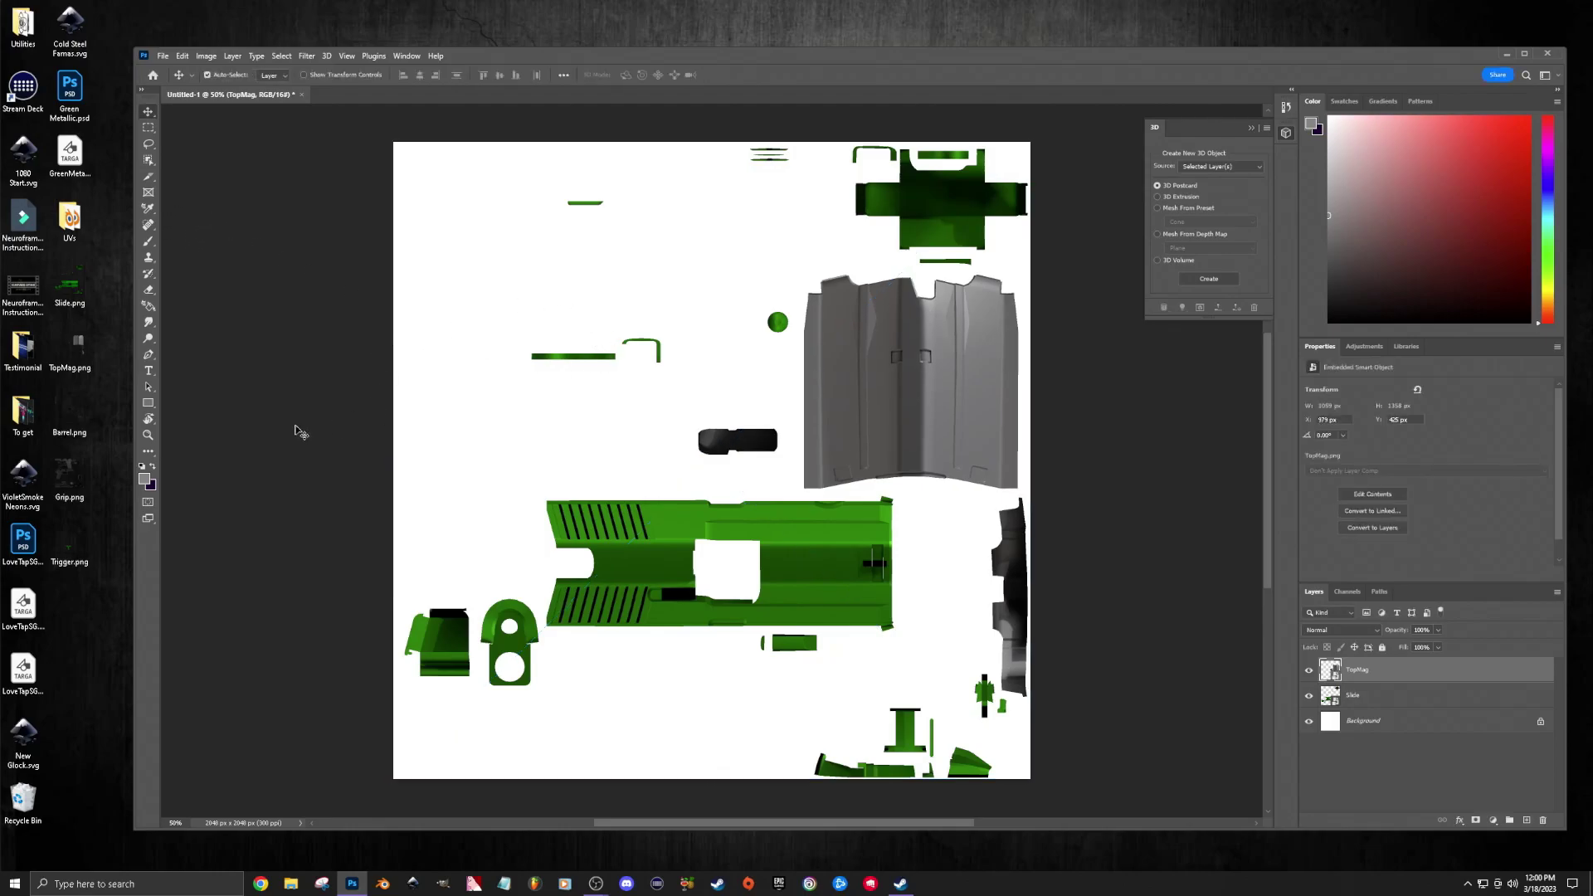
left_click_drag(69, 415, 587, 453)
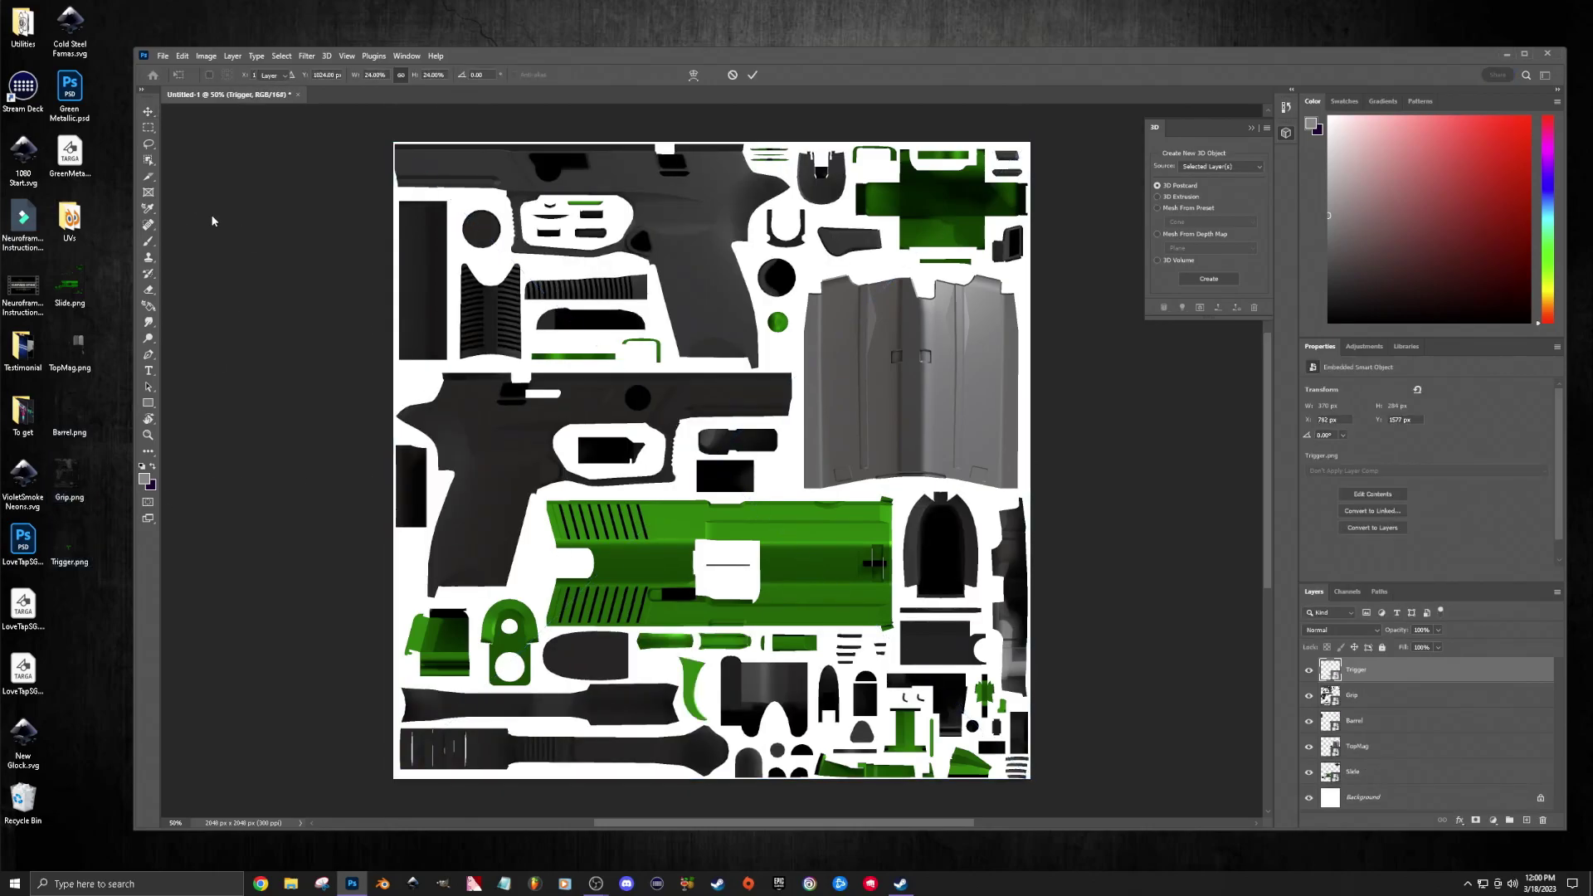
key("Return")
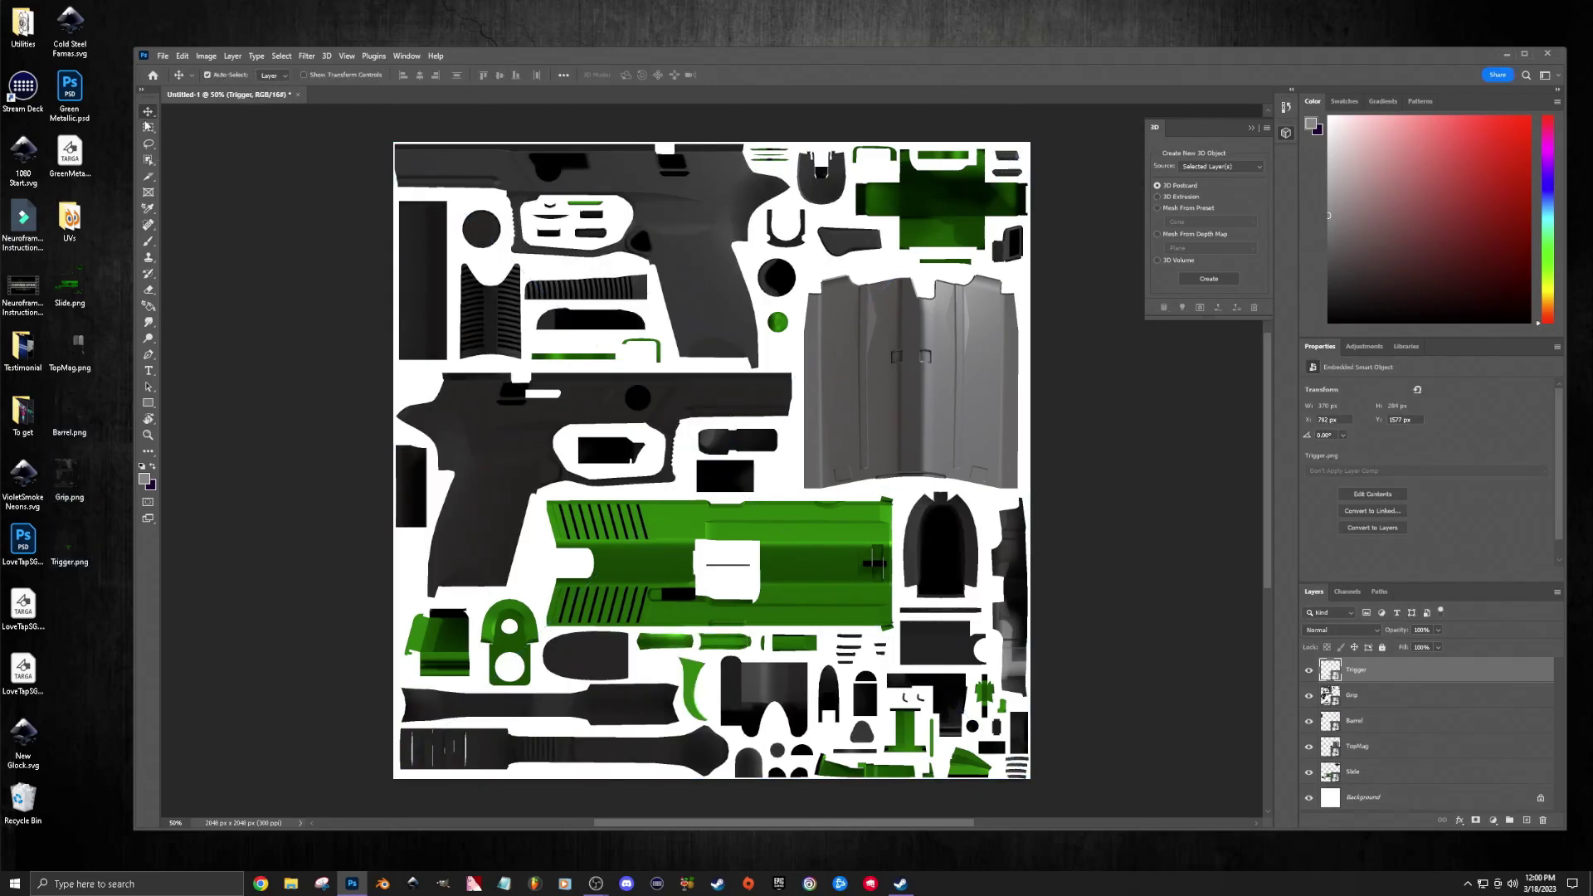
Save the layered document to the Desktop as Test.psd.
left_click(163, 56)
left_click(184, 195)
left_click(620, 592)
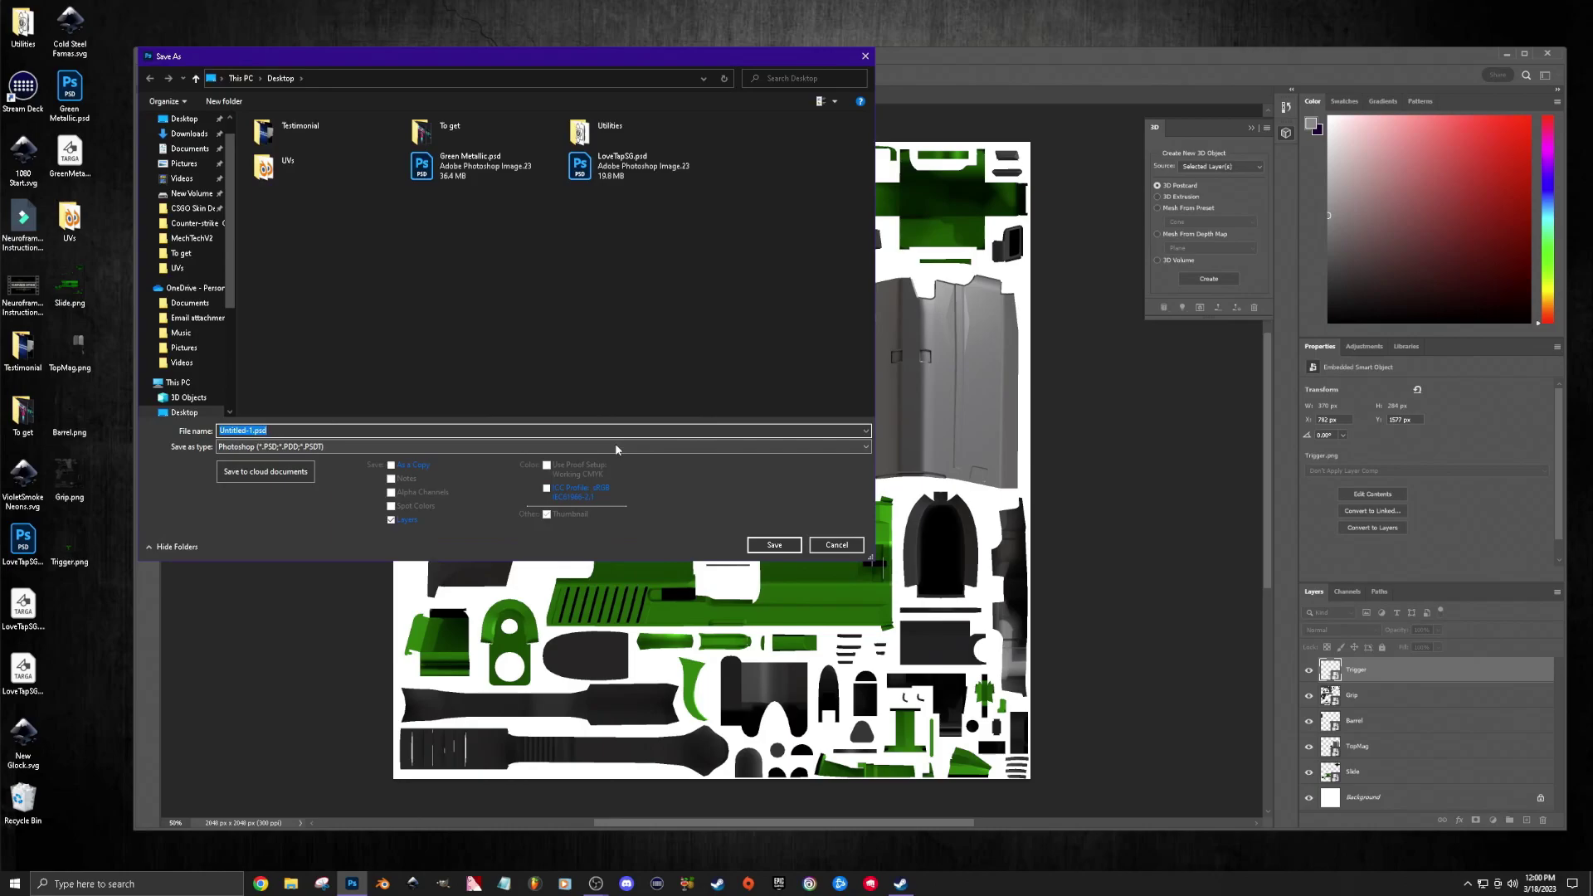
type("Test")
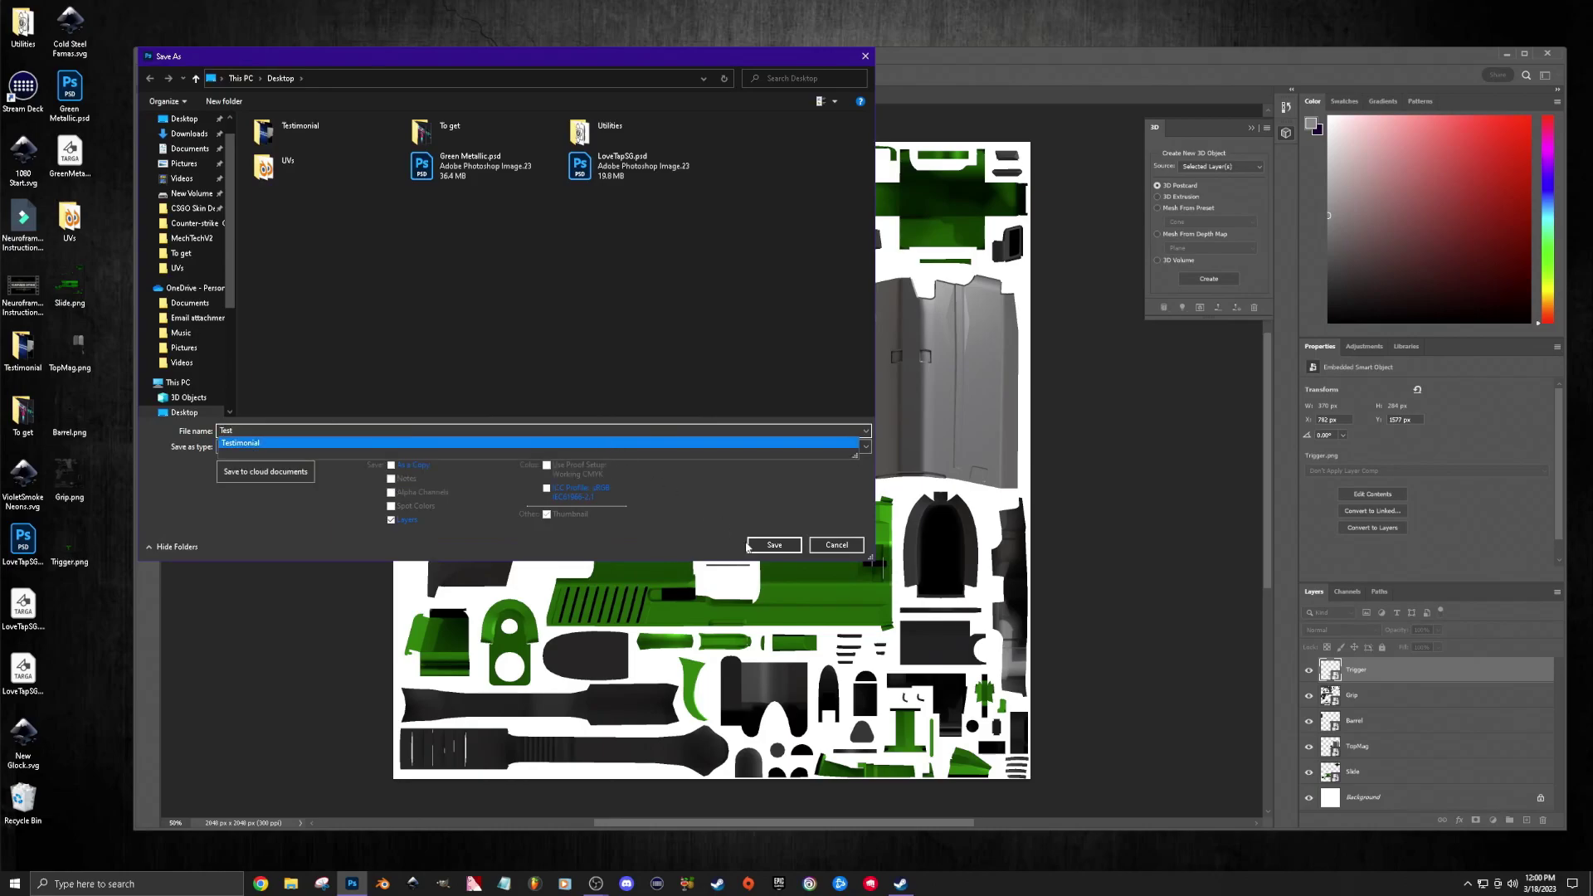
left_click(774, 545)
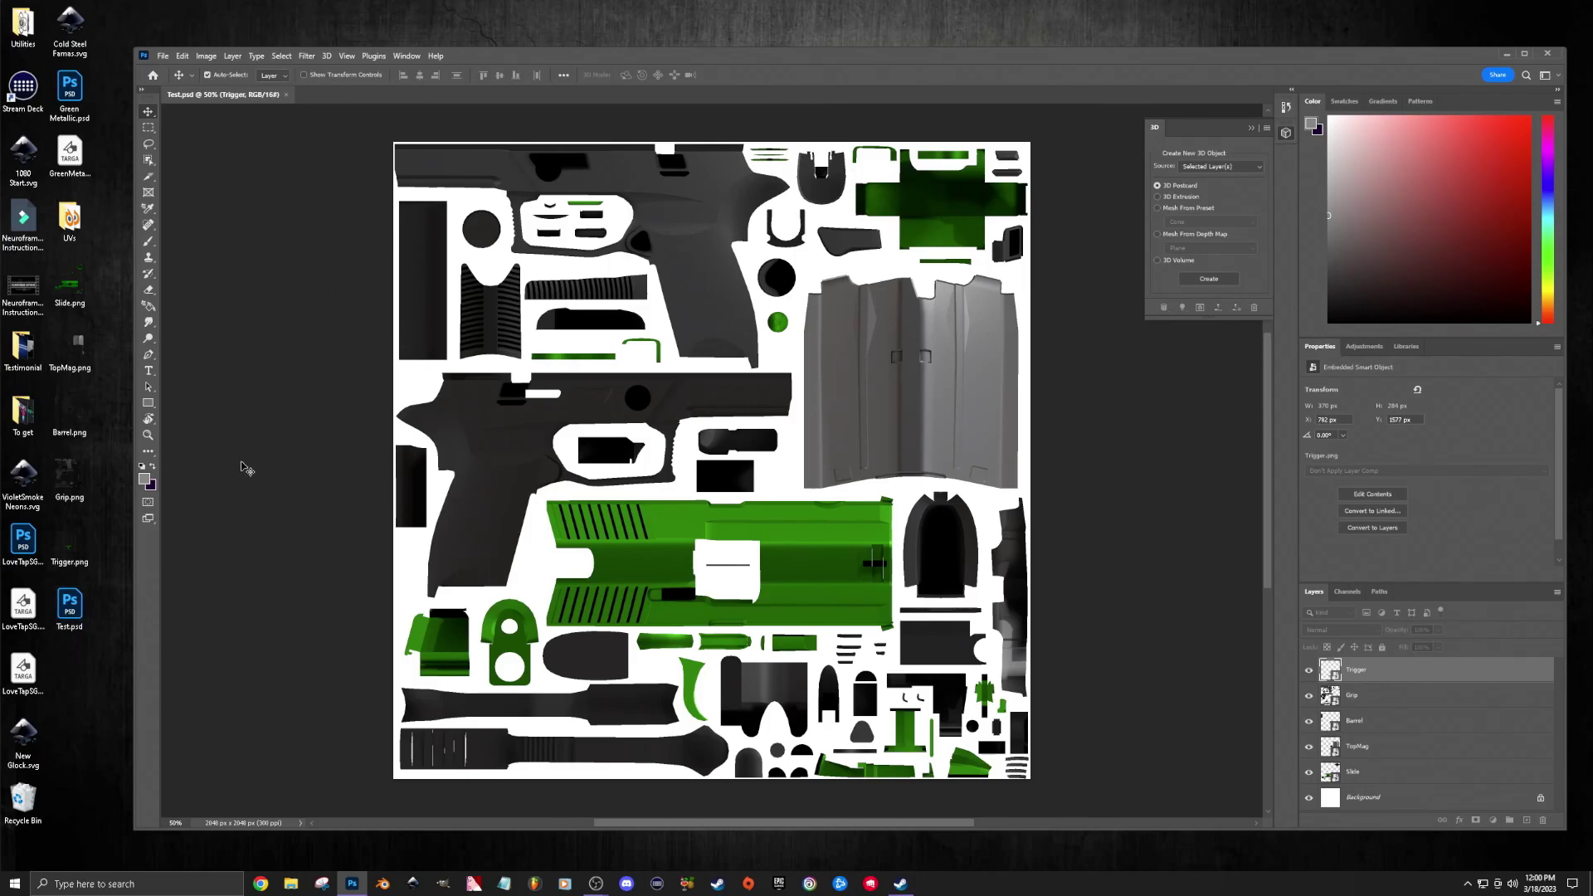
Check which file formats are offered for saving the document, cancel the save and close Photoshop.
left_click(163, 56)
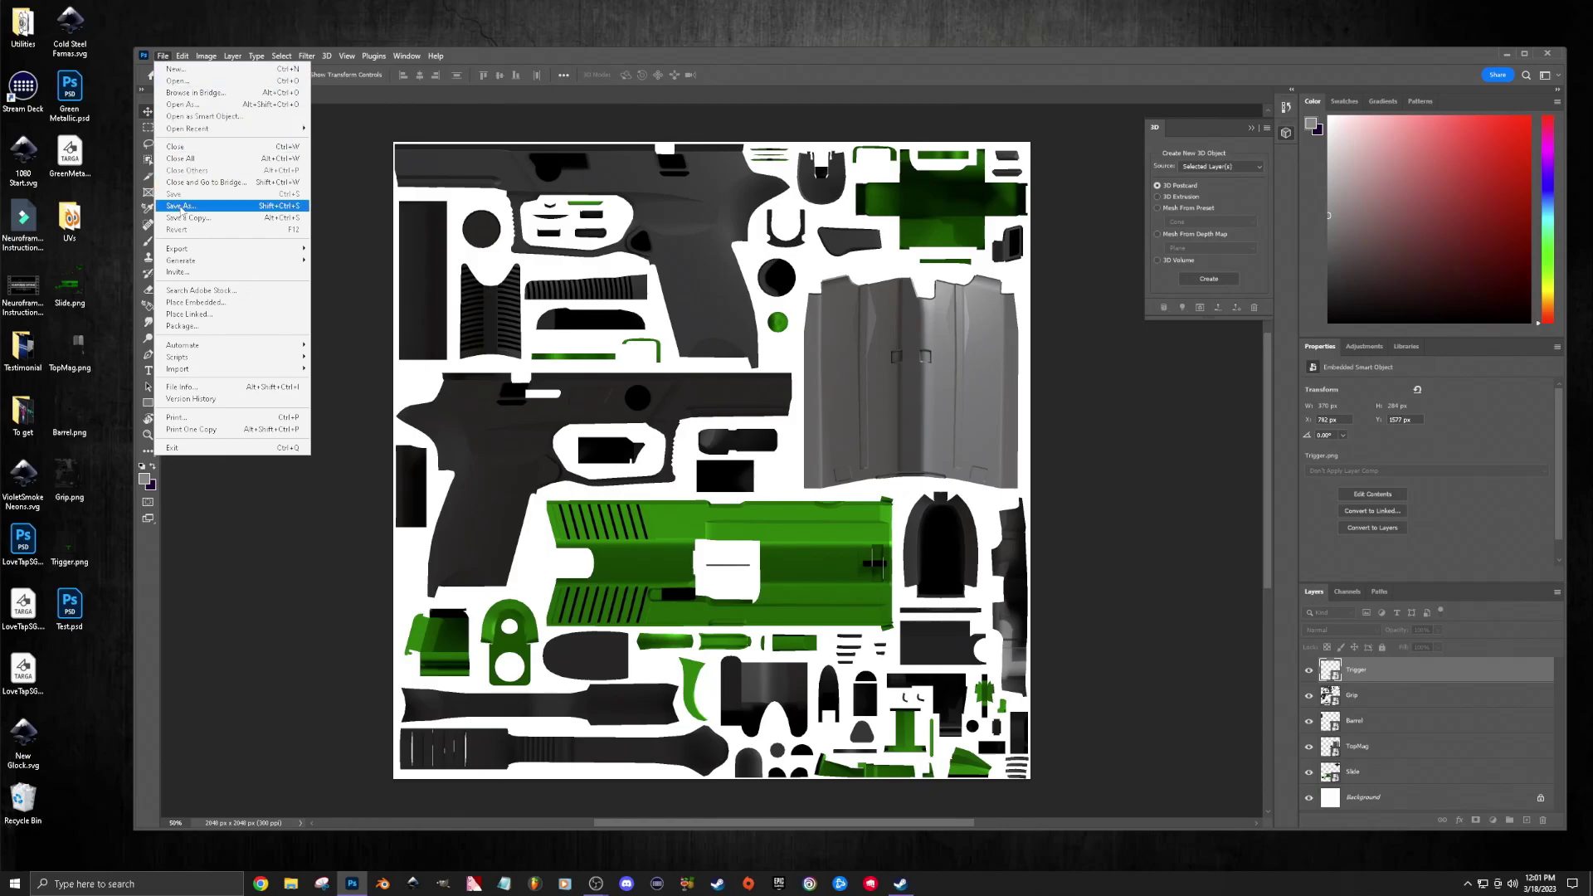
left_click(180, 206)
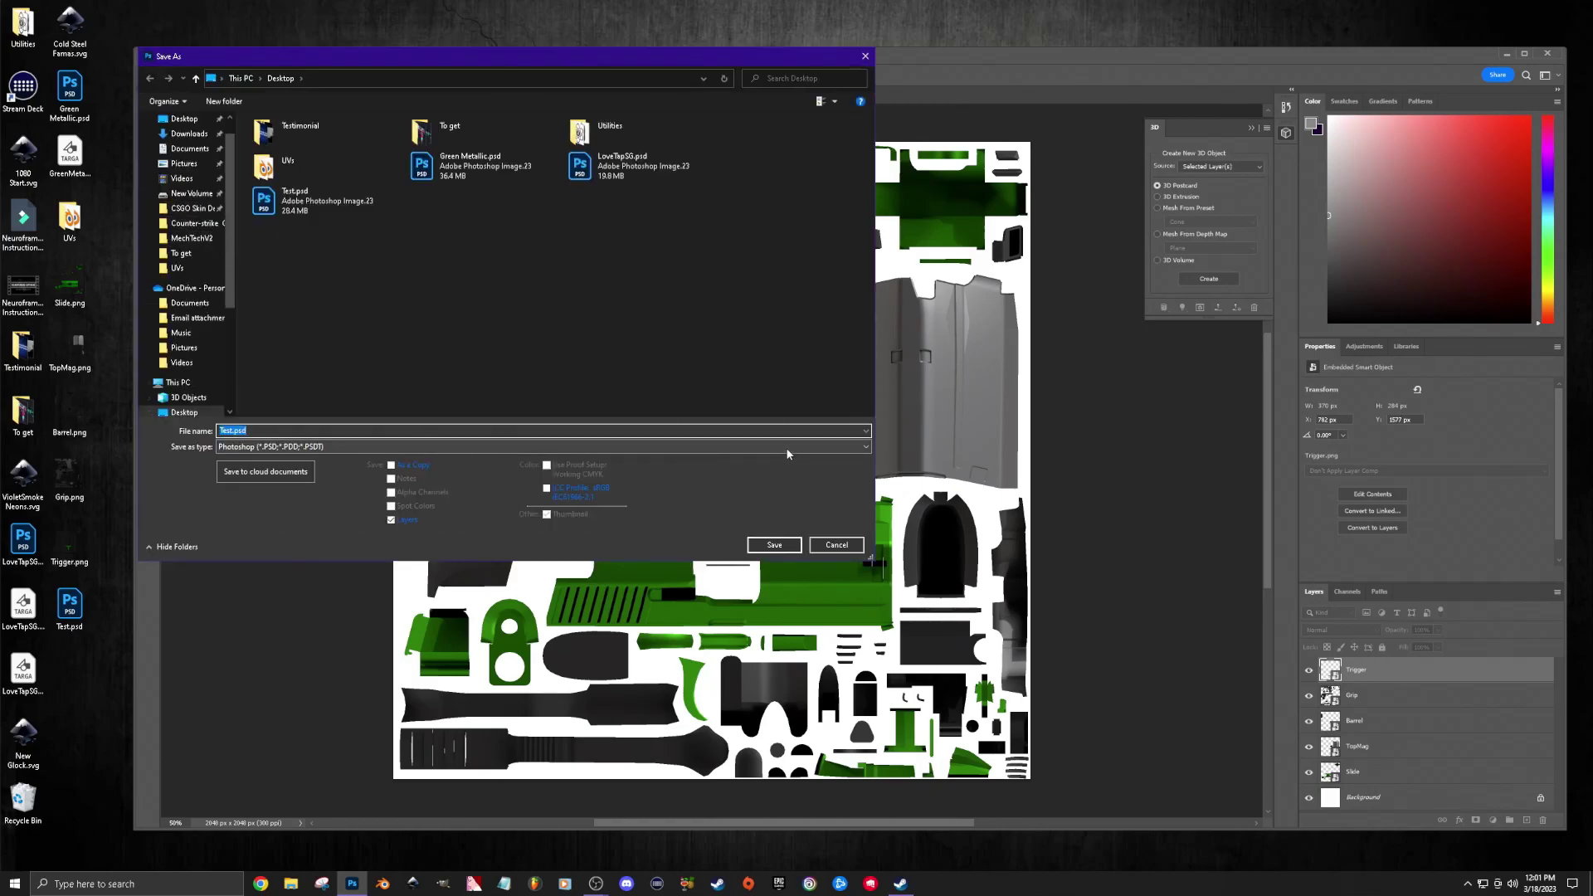
left_click(787, 452)
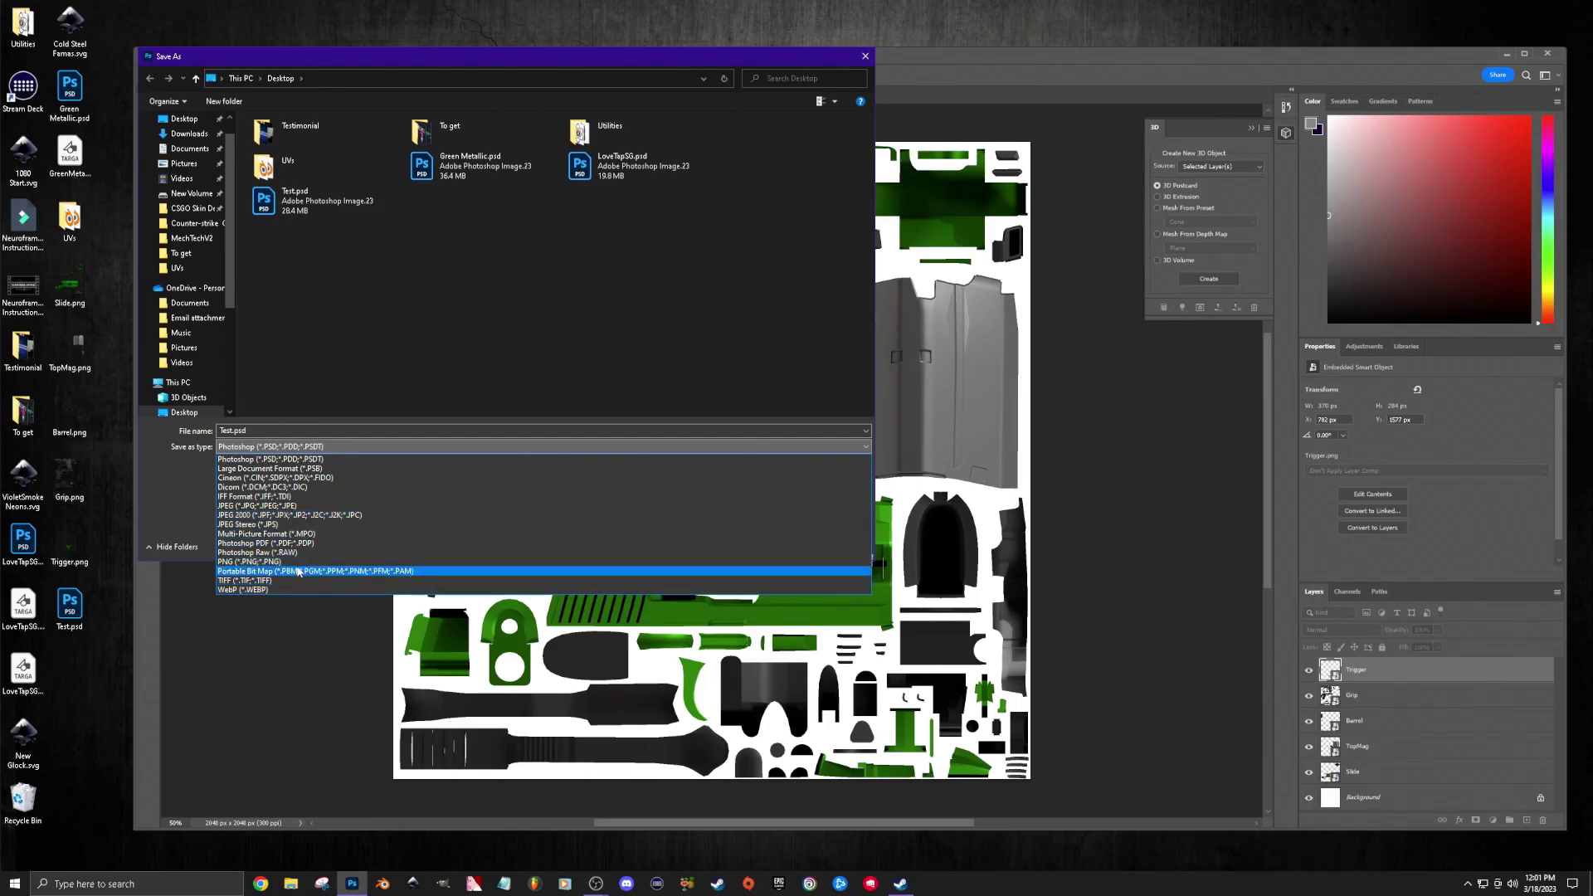
left_click(866, 58)
left_click(865, 58)
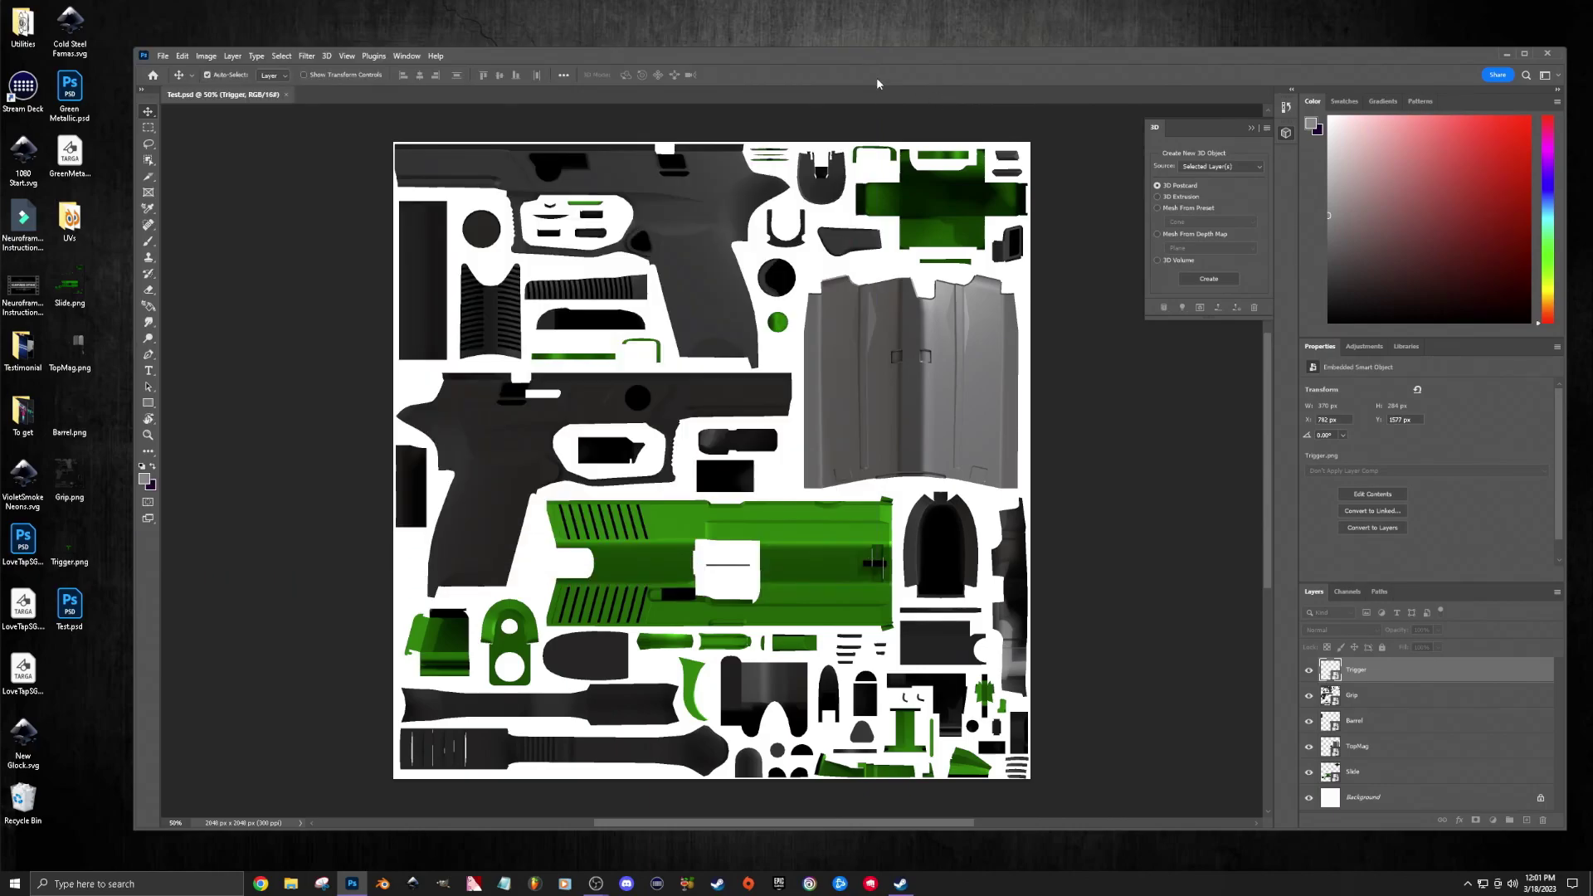
left_click(1547, 53)
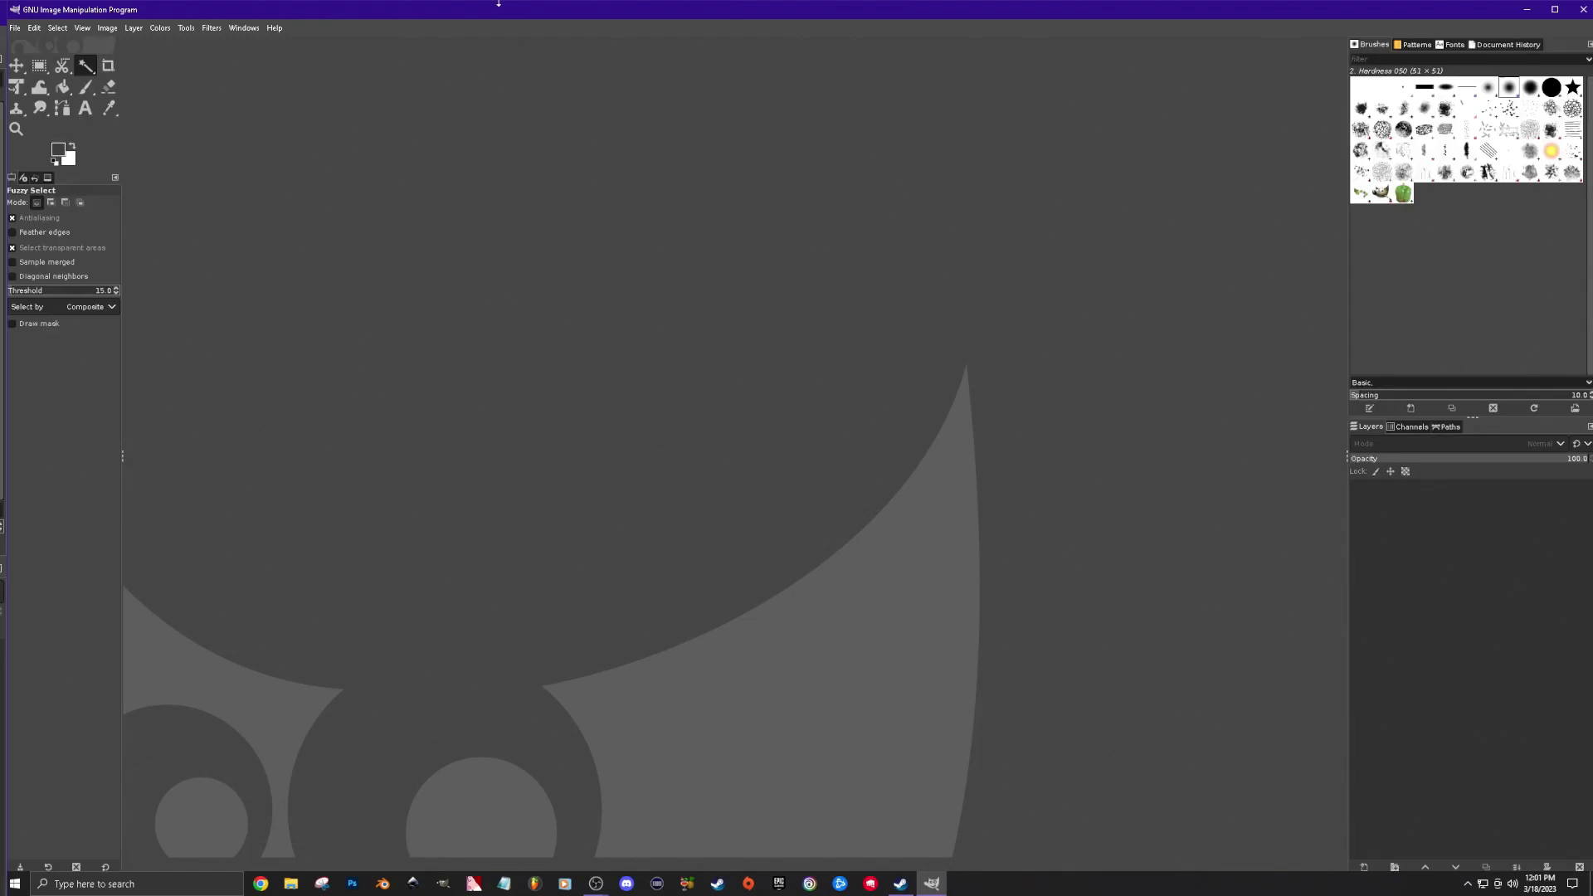
Switch to GIMP, load the five part PNGs as layers and export the image to the Desktop as Test.tga with bottom-left origin.
left_click_drag(497, 9, 585, 24)
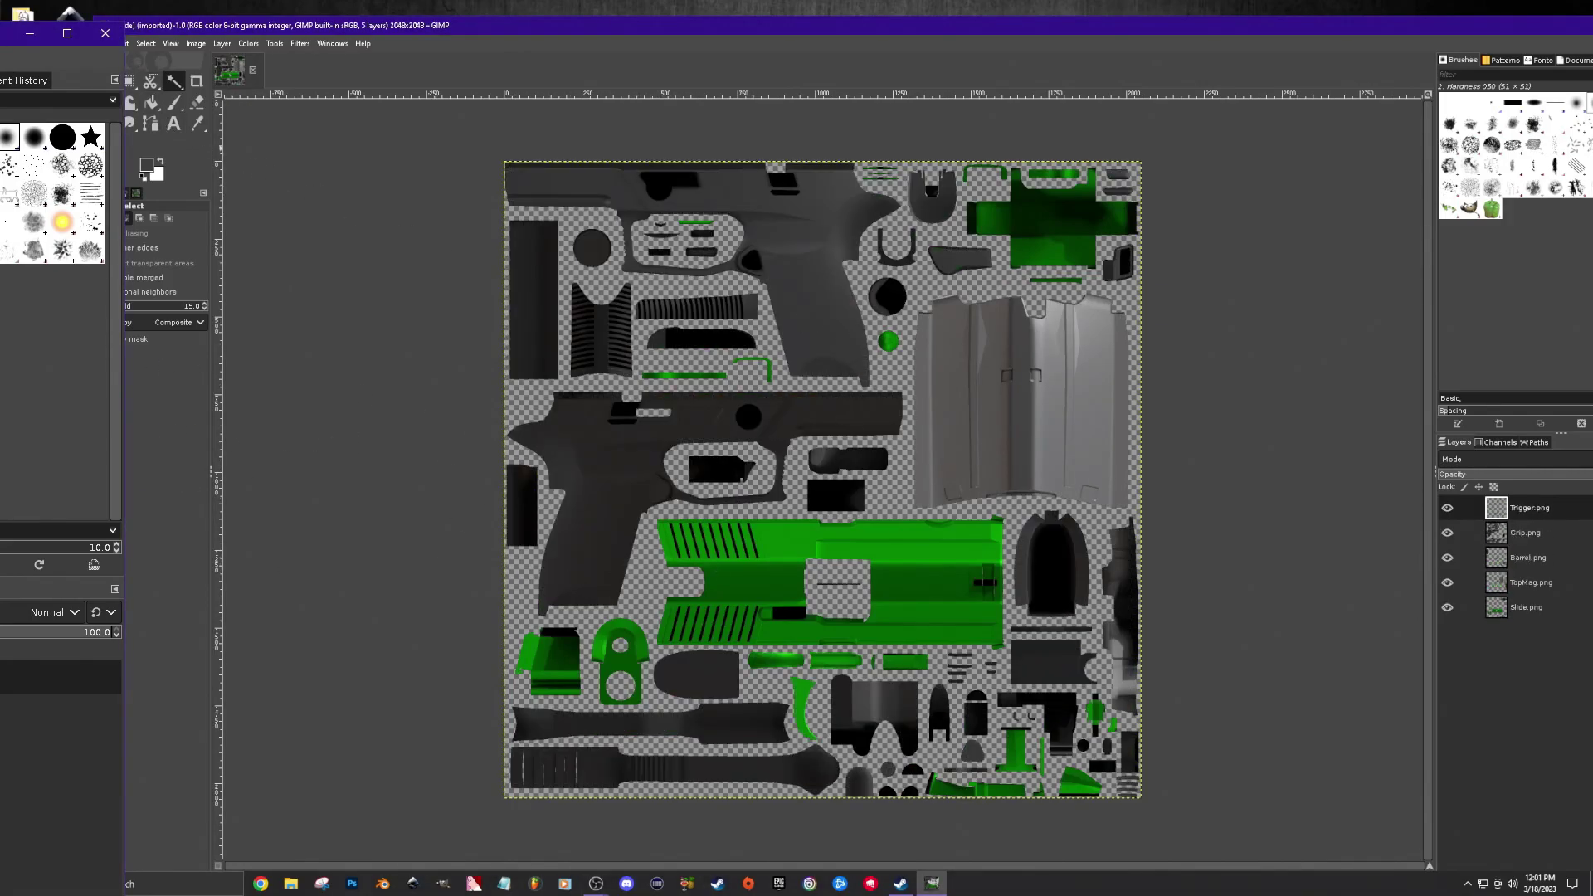
left_click(105, 43)
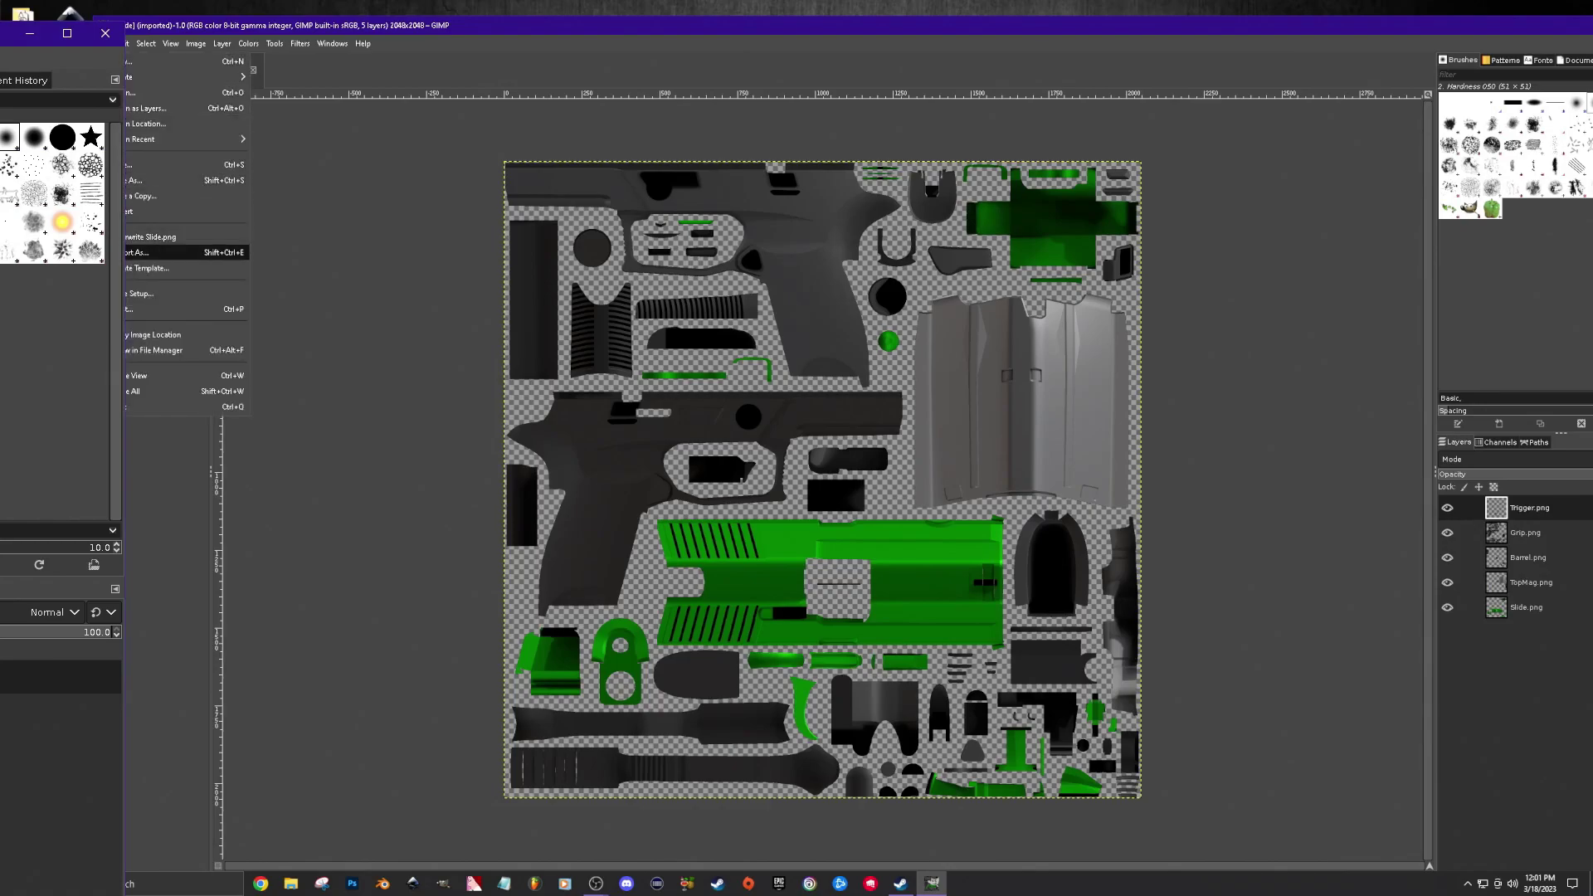
left_click(142, 253)
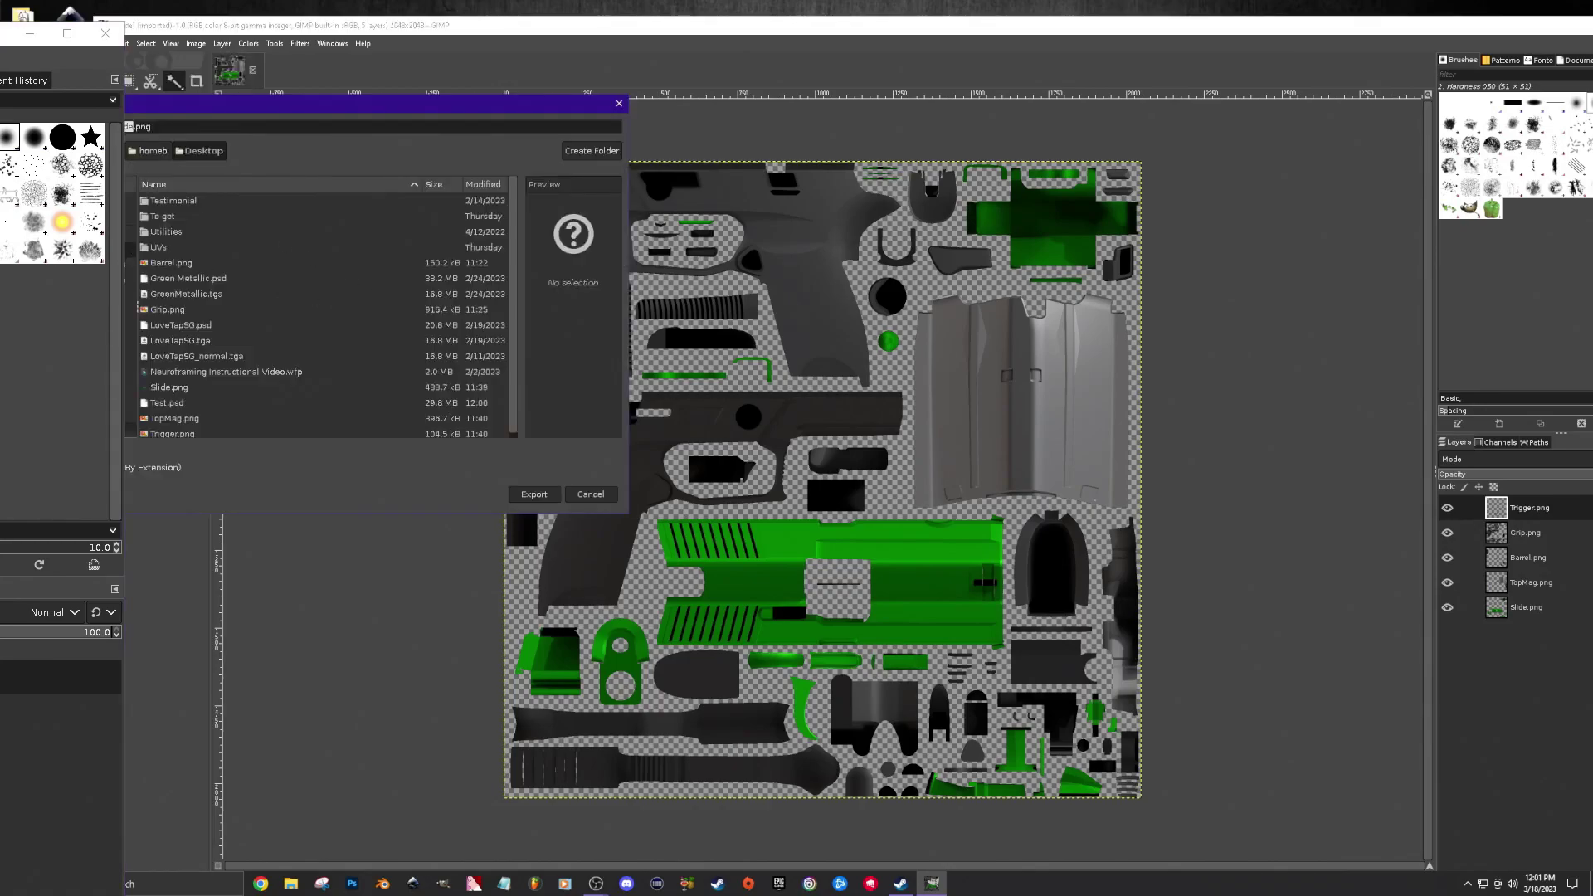
type("Test")
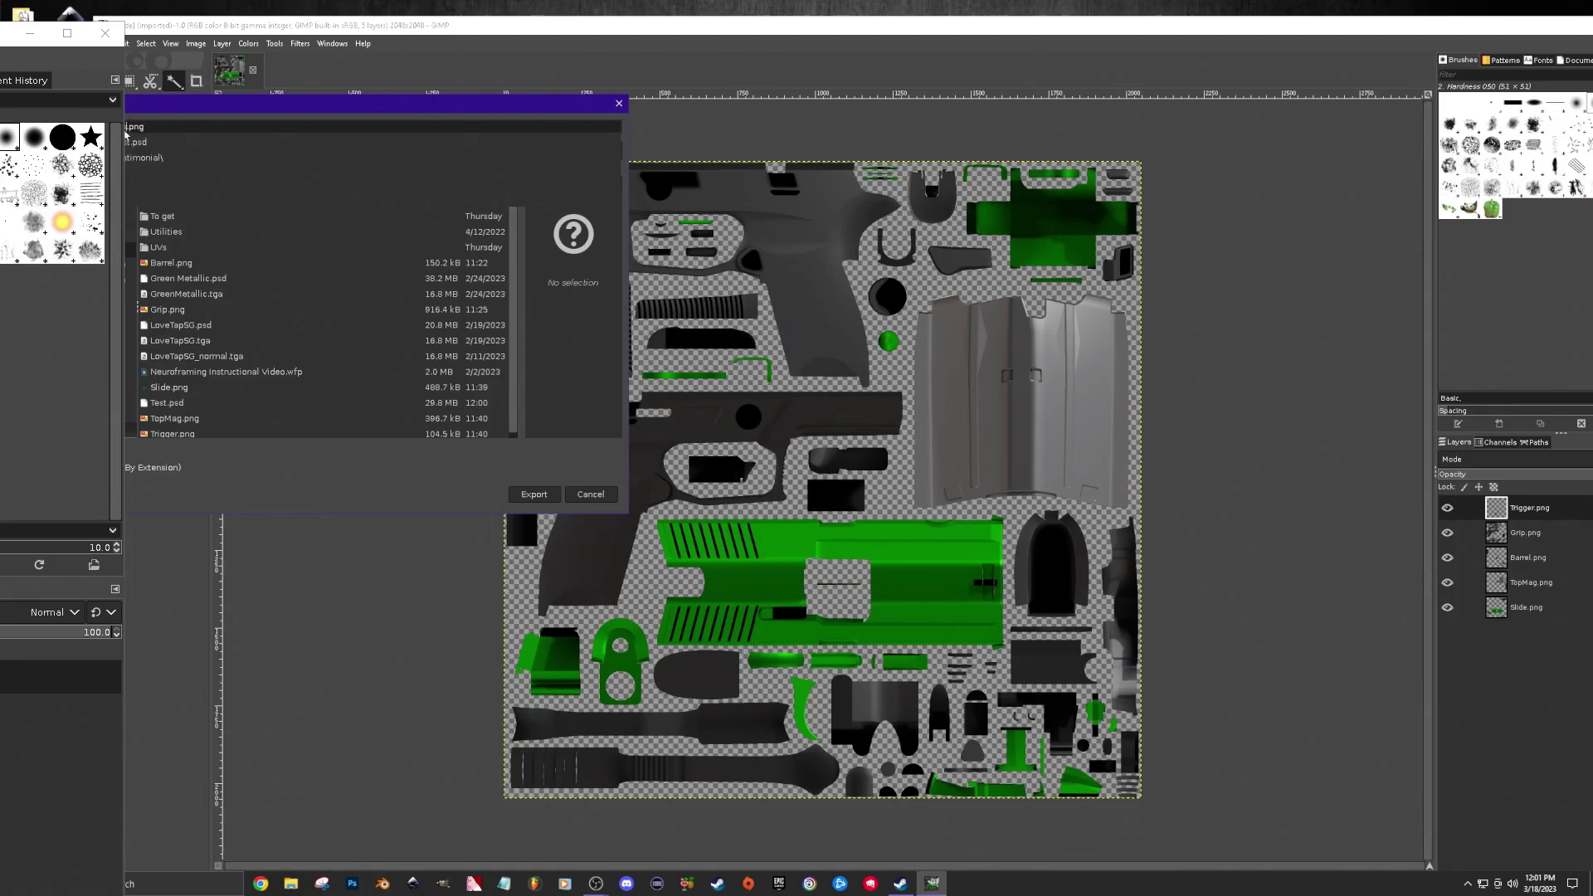
key("Return")
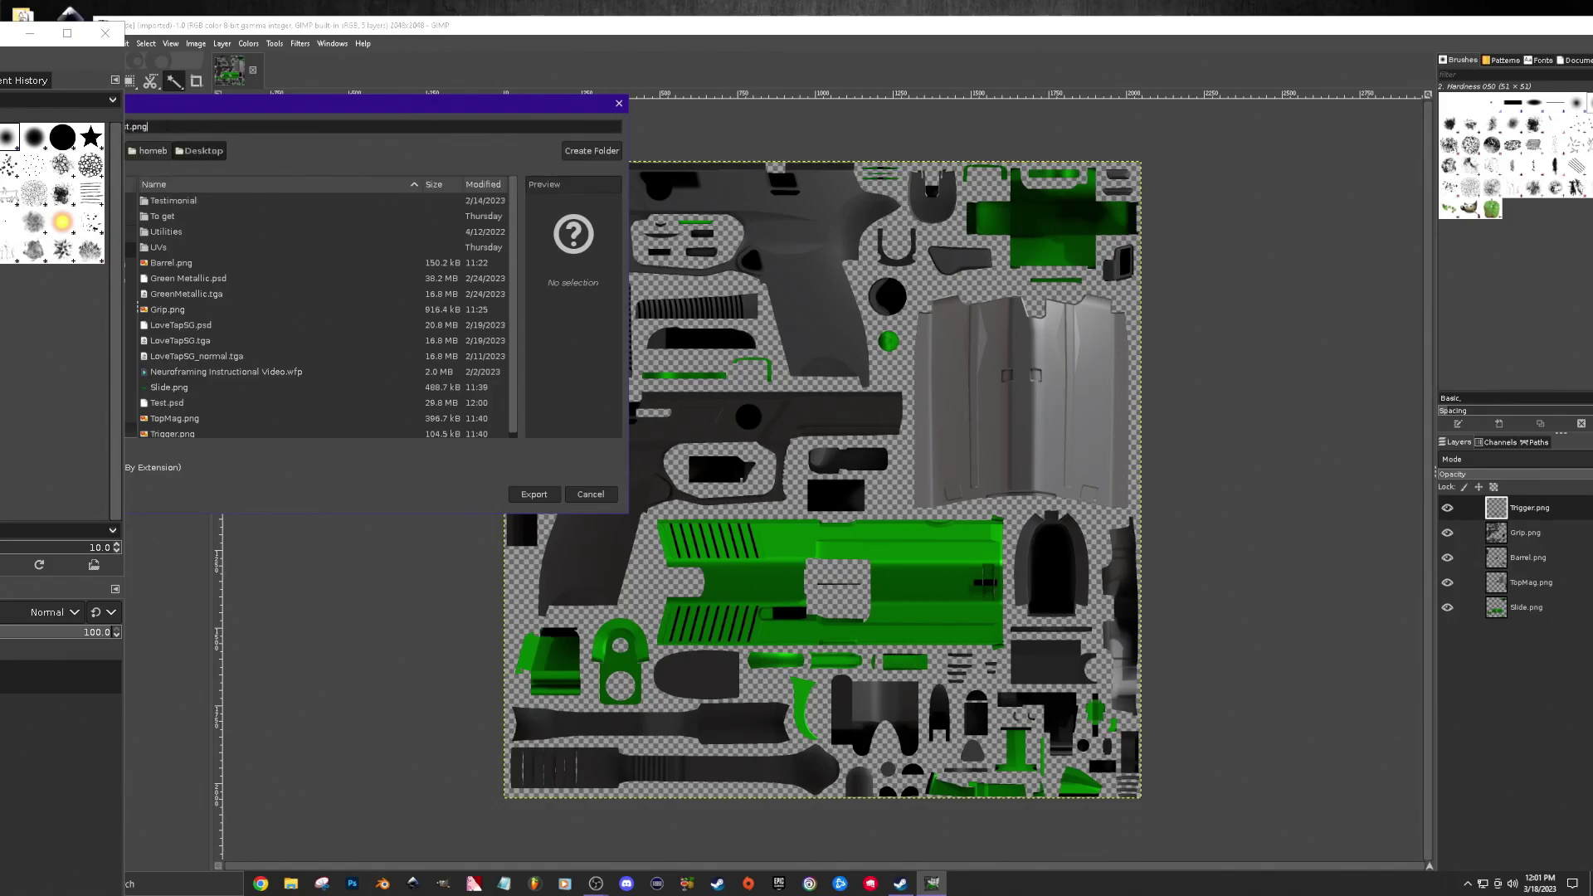
type("tga")
left_click(533, 495)
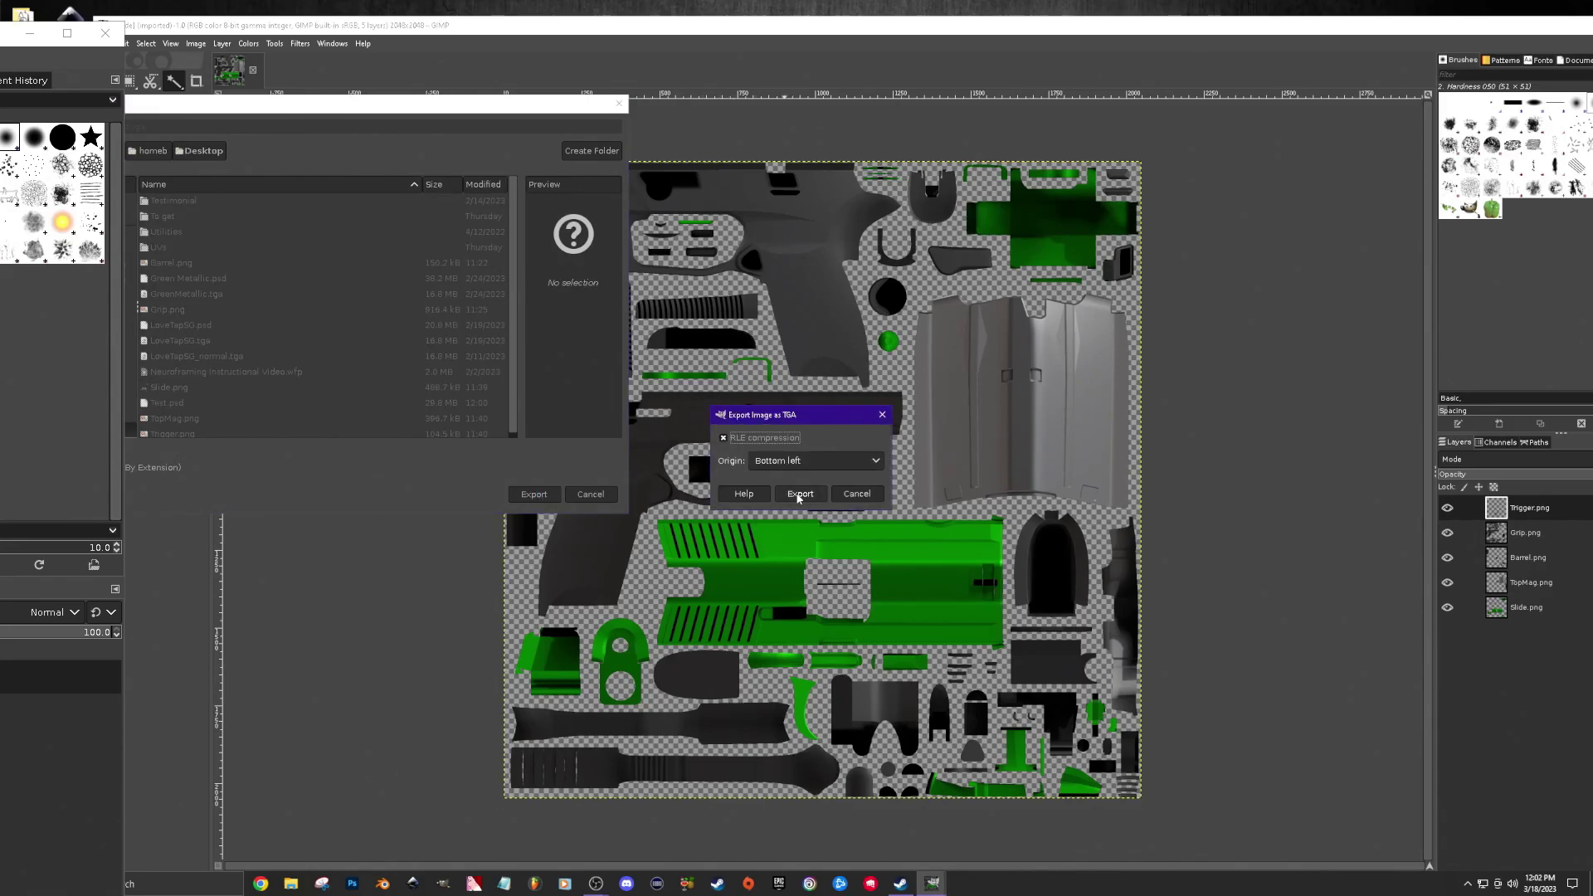
left_click(800, 494)
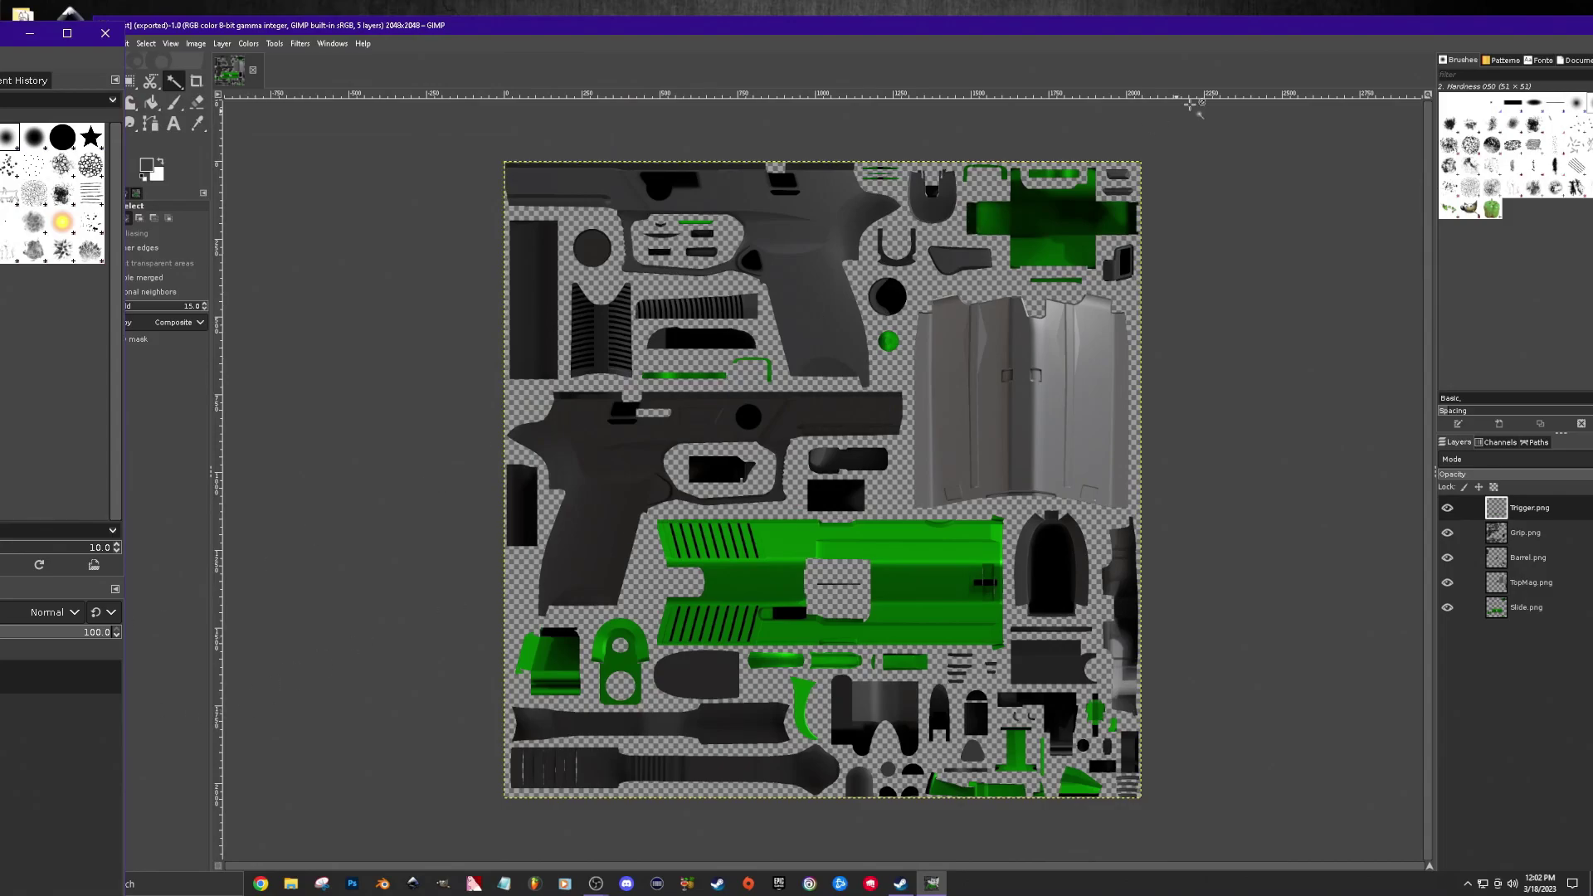
Close GIMP and open Test.tga from the Desktop in Photoshop.
left_click_drag(1499, 27, 1380, 32)
left_click(1534, 32)
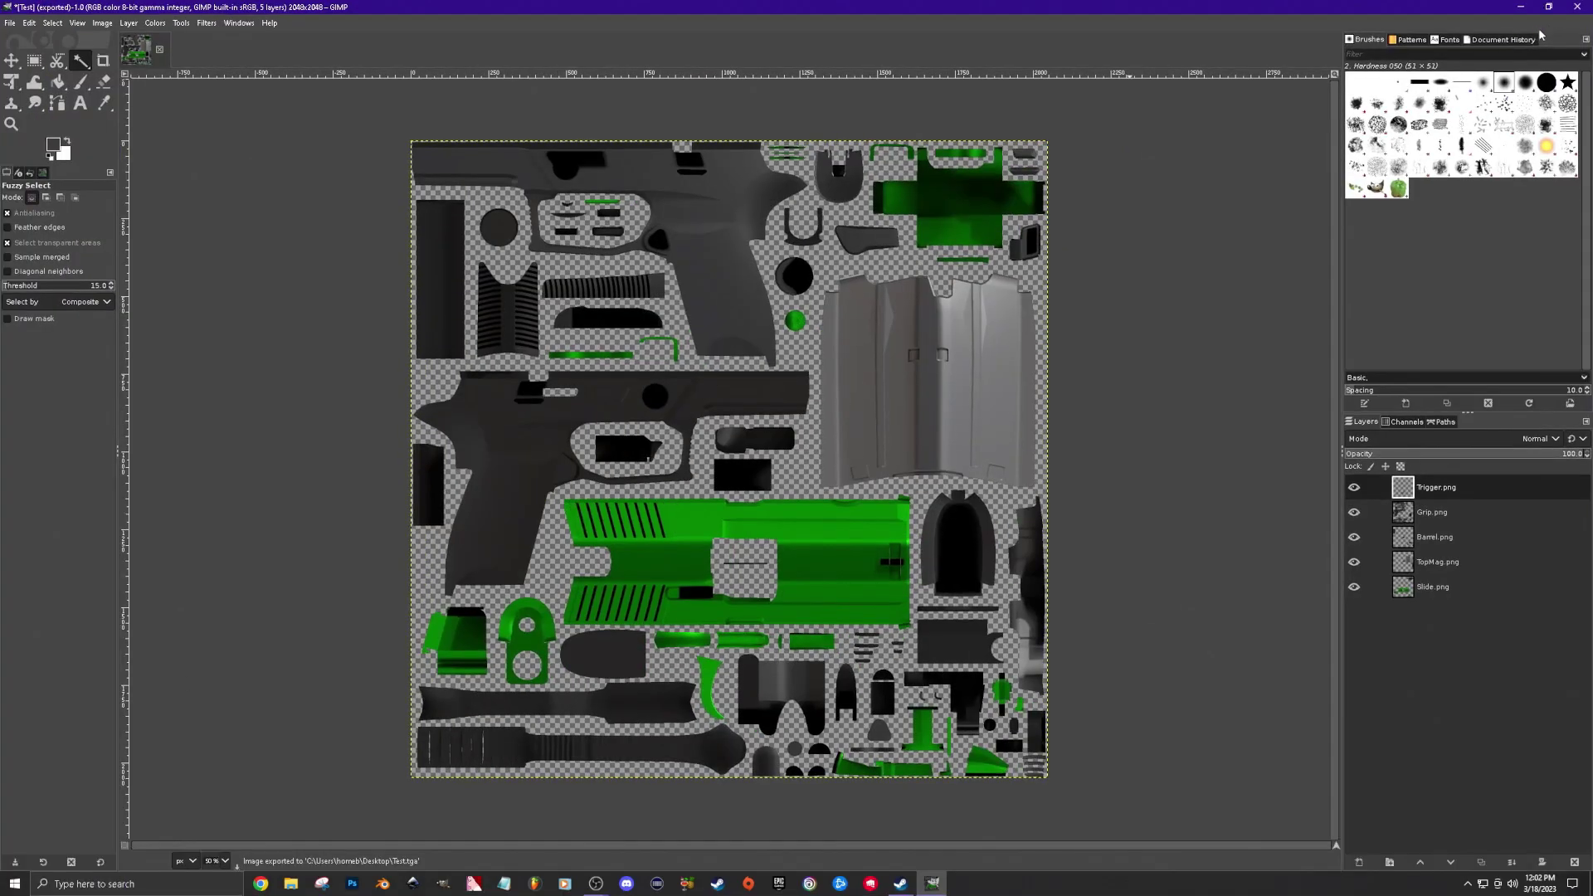
left_click(1577, 7)
left_click(185, 186)
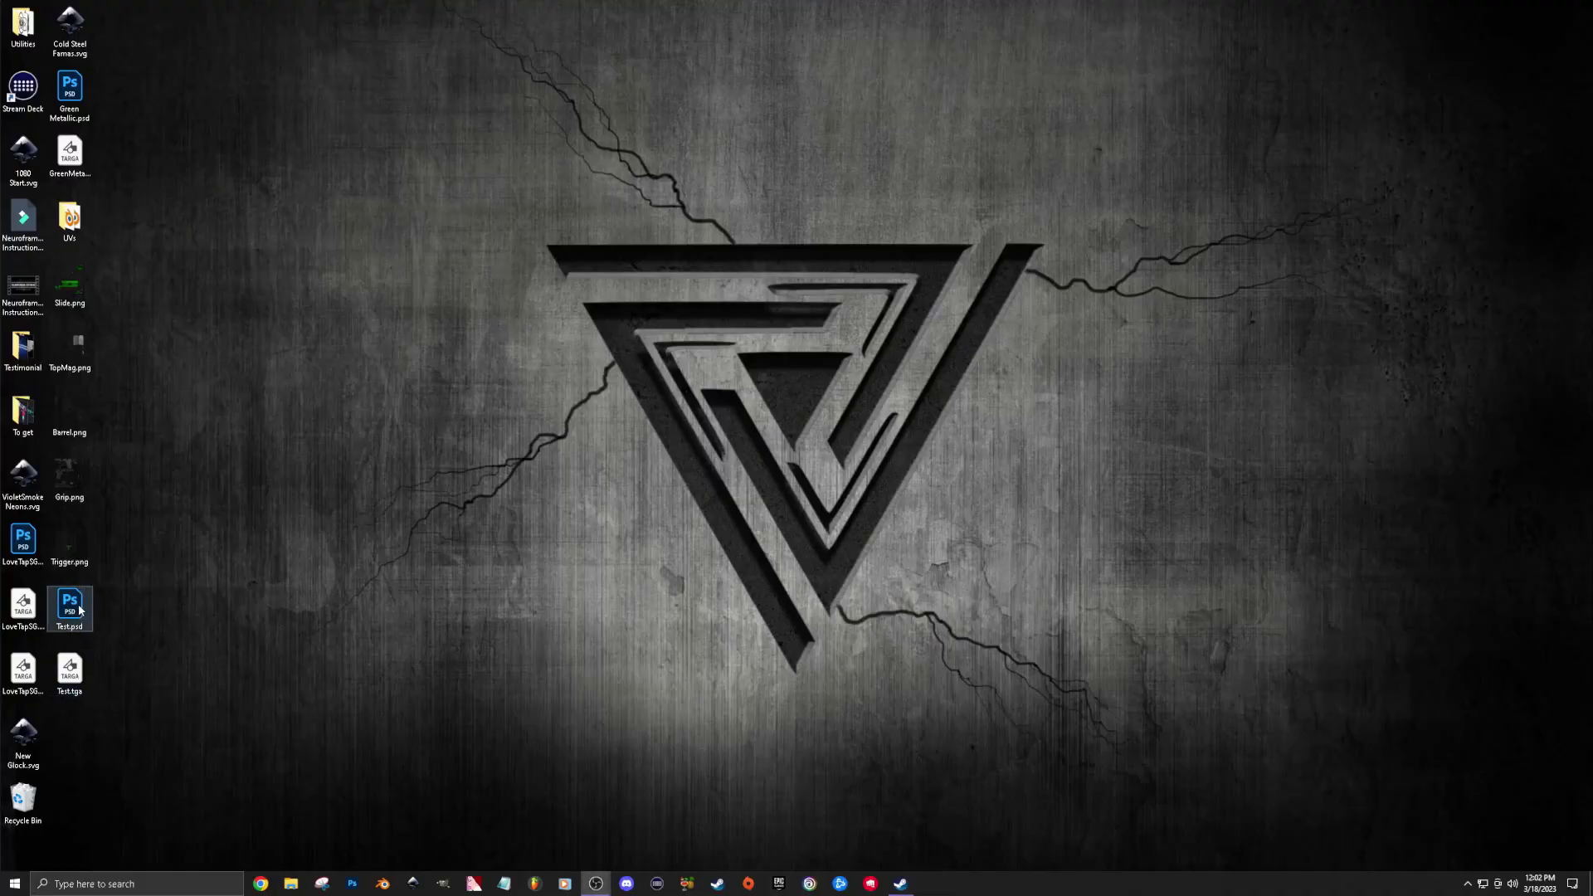
double_click(71, 673)
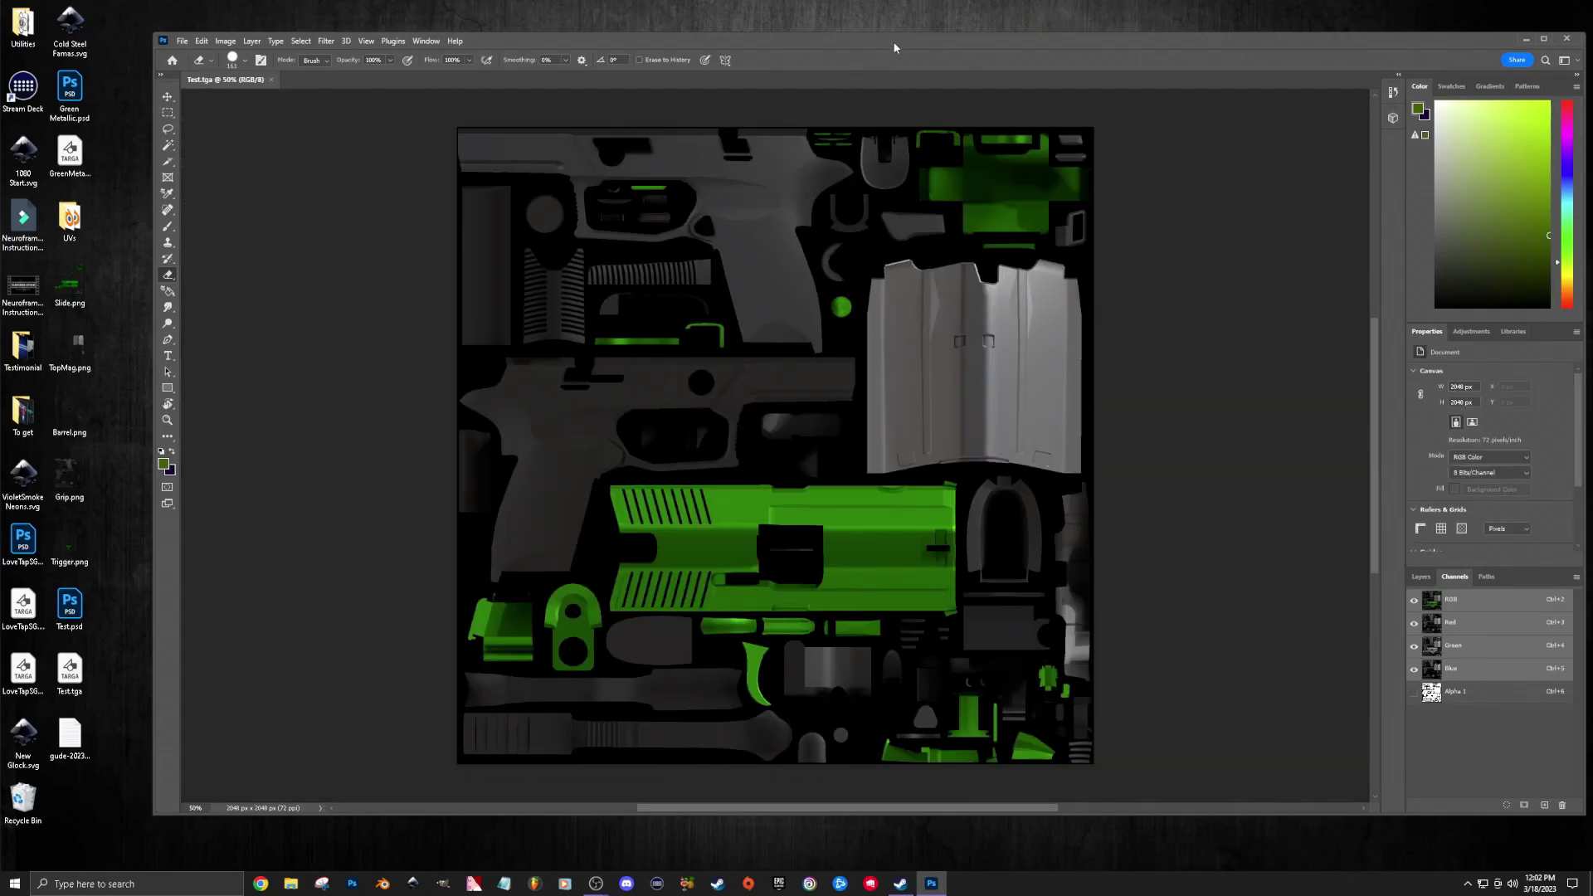
left_click_drag(895, 47, 825, 65)
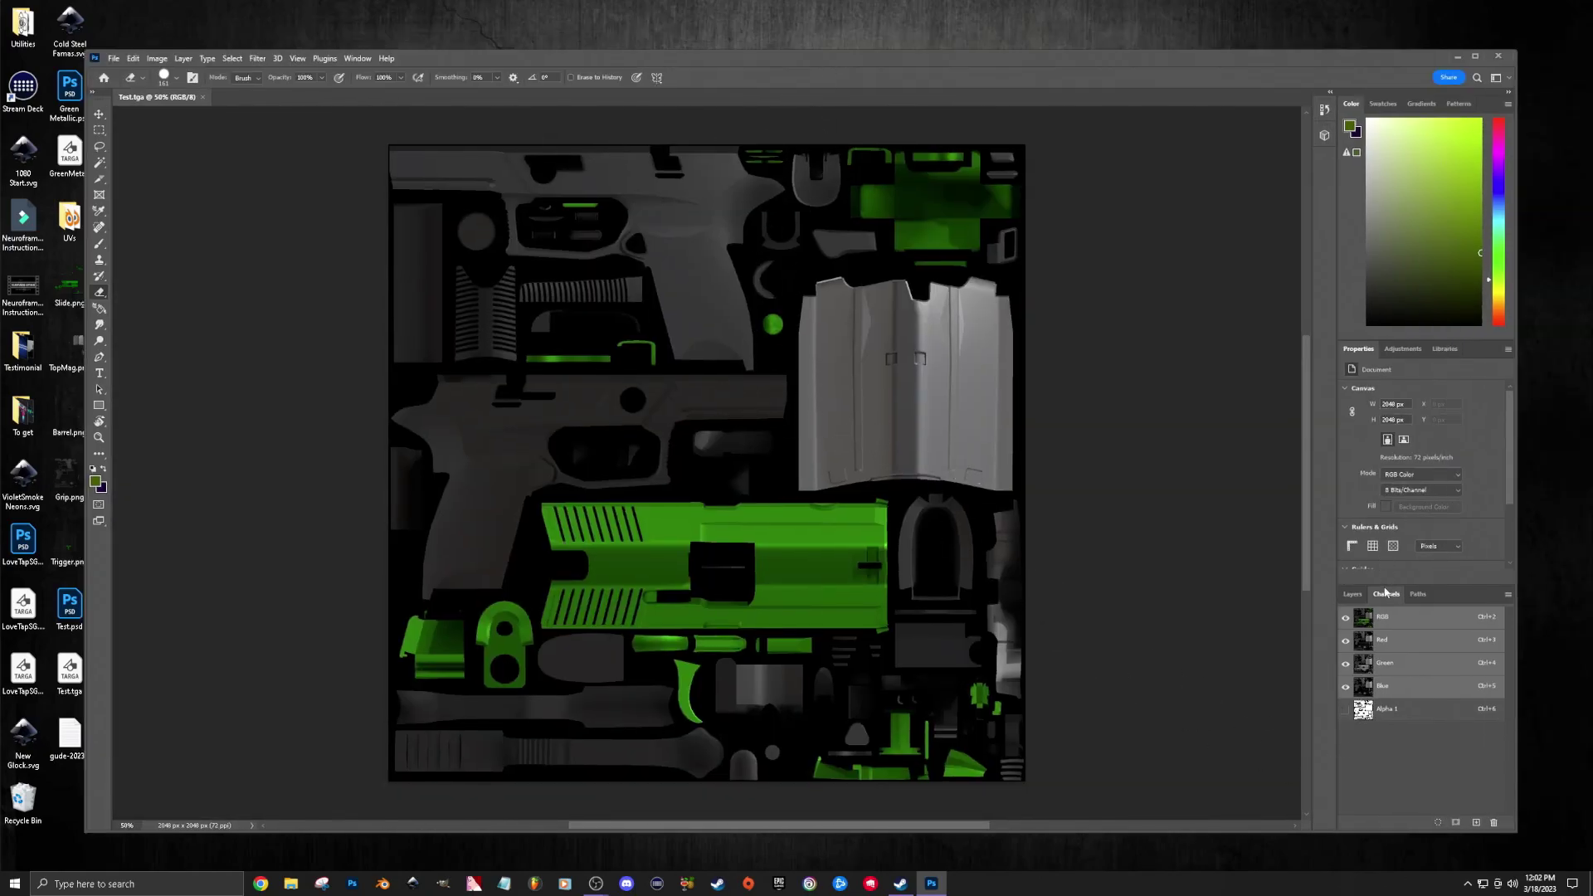
Delete the Alpha 1 channel from Test.tga and add a new channel in its place.
left_click(1387, 710)
left_click(1493, 823)
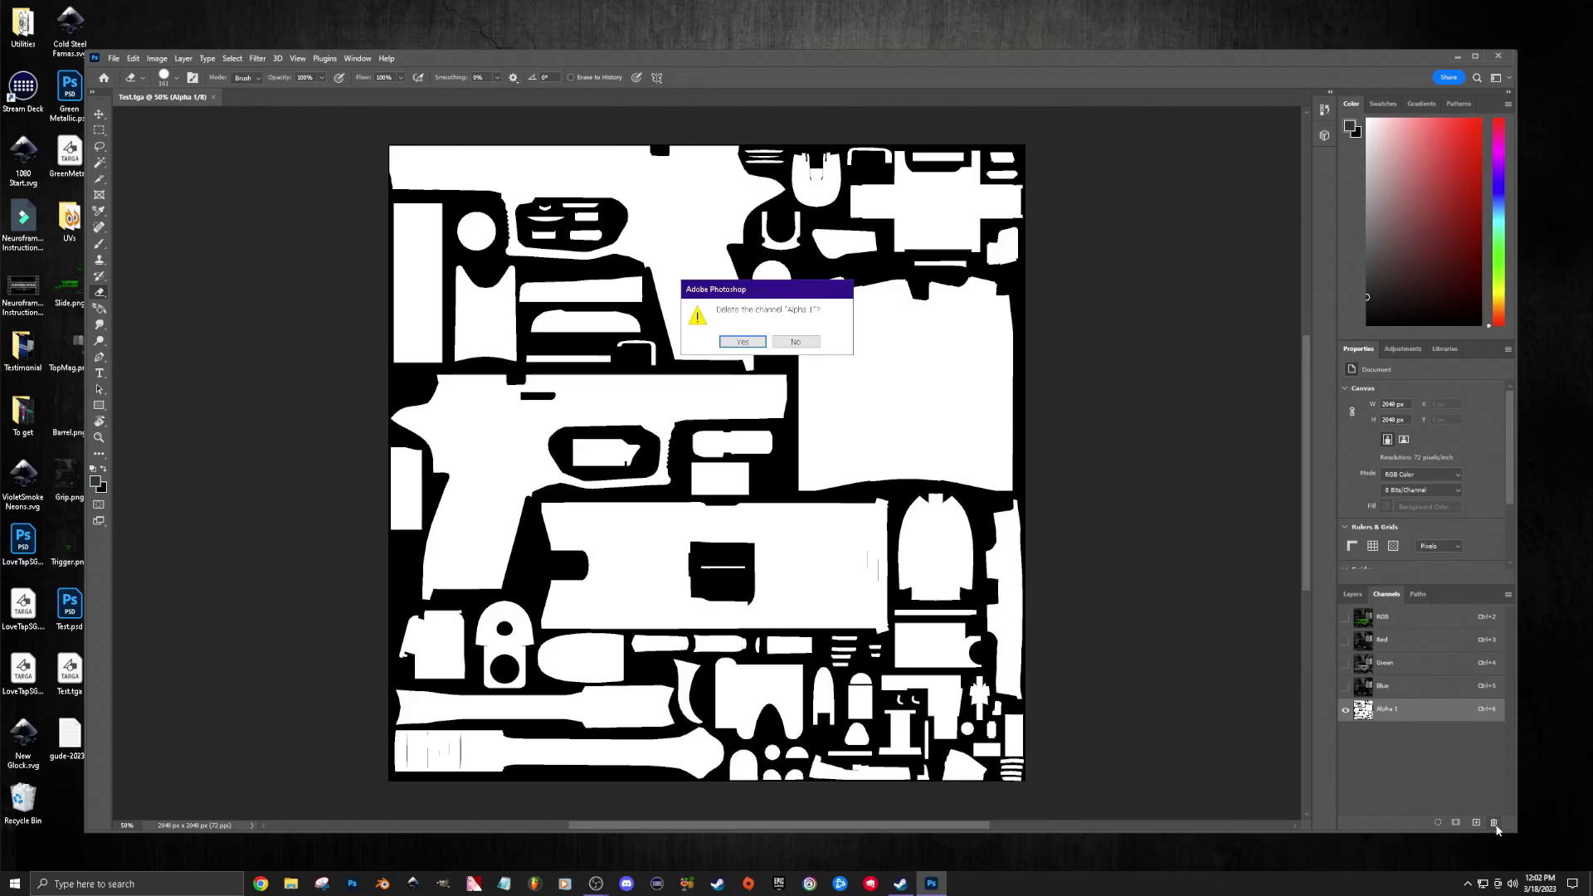
left_click(743, 342)
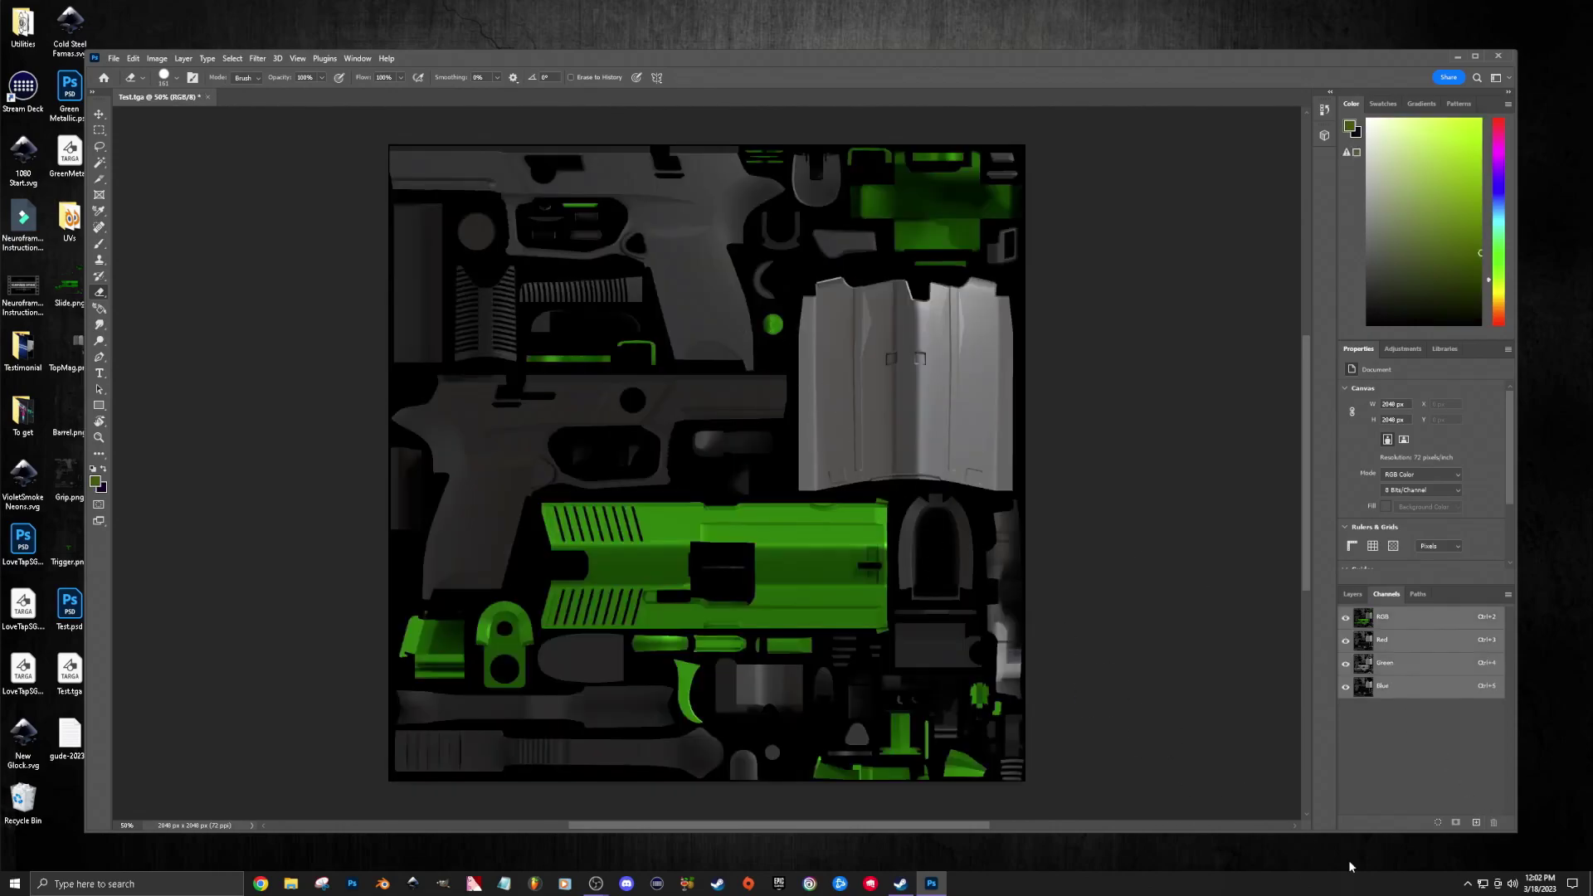
left_click(1476, 822)
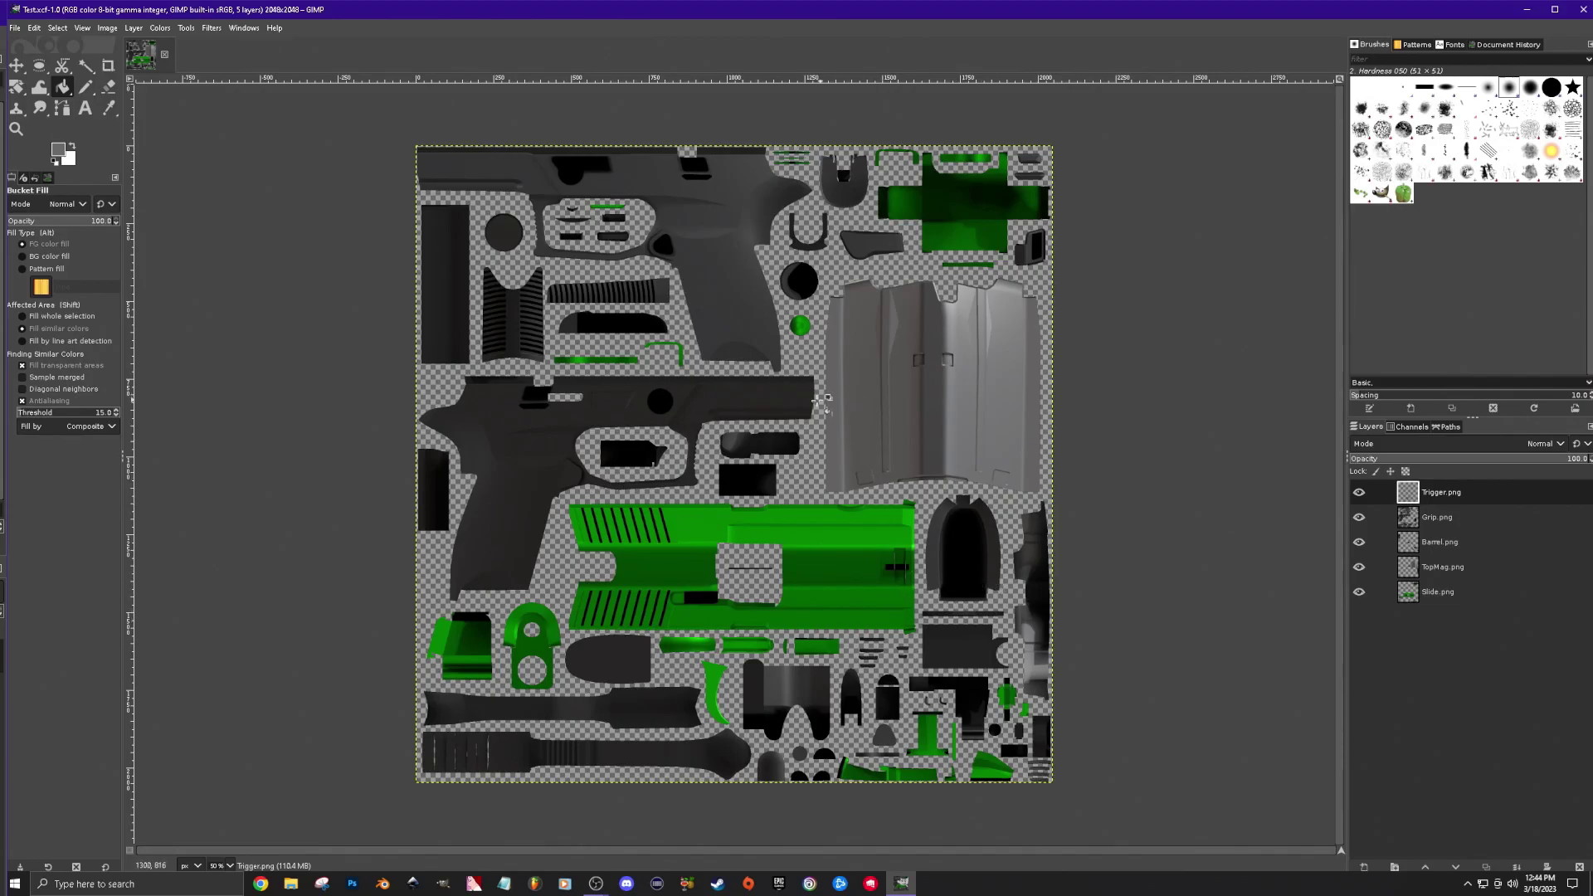
Switch to the layered image in GIMP, create a new layer from visible and add a black (full transparency) layer mask to it.
right_click(1415, 495)
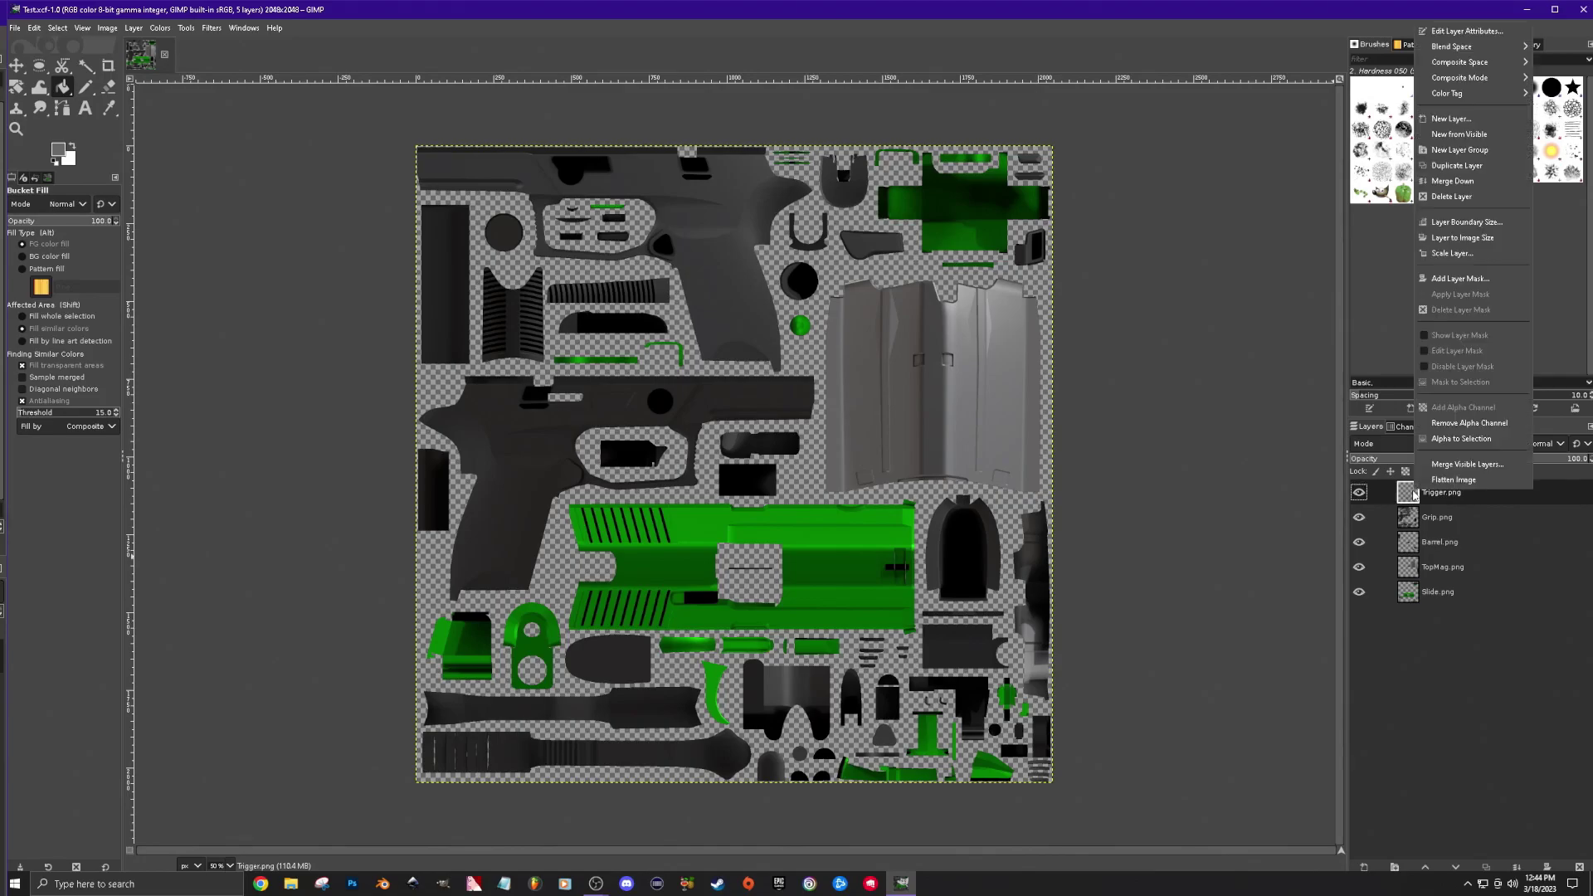
left_click(1469, 135)
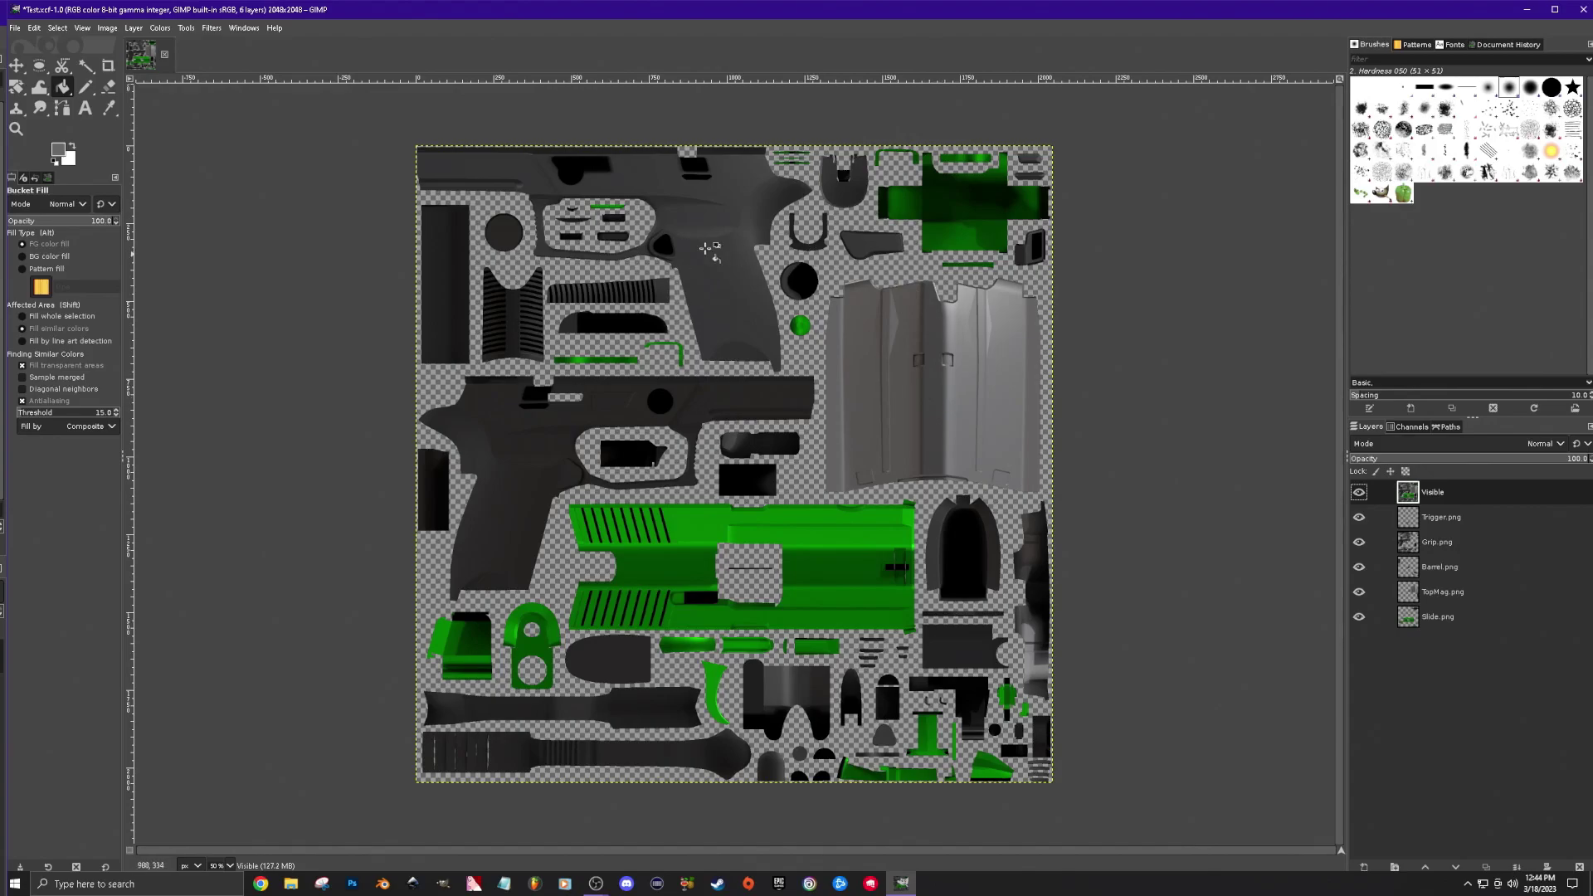
right_click(1412, 493)
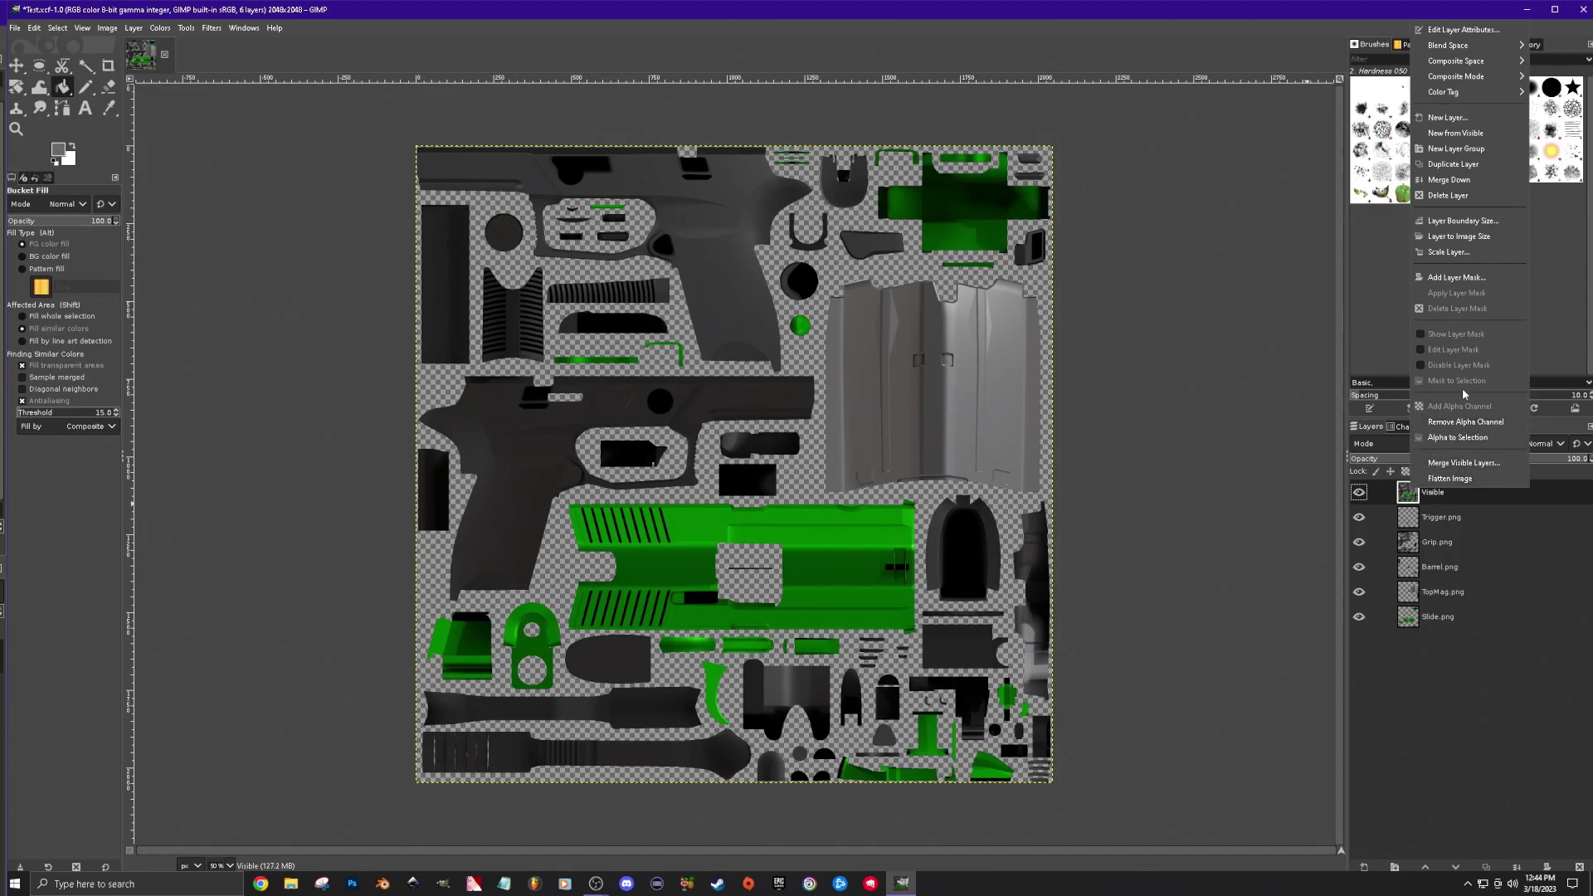
left_click(1457, 278)
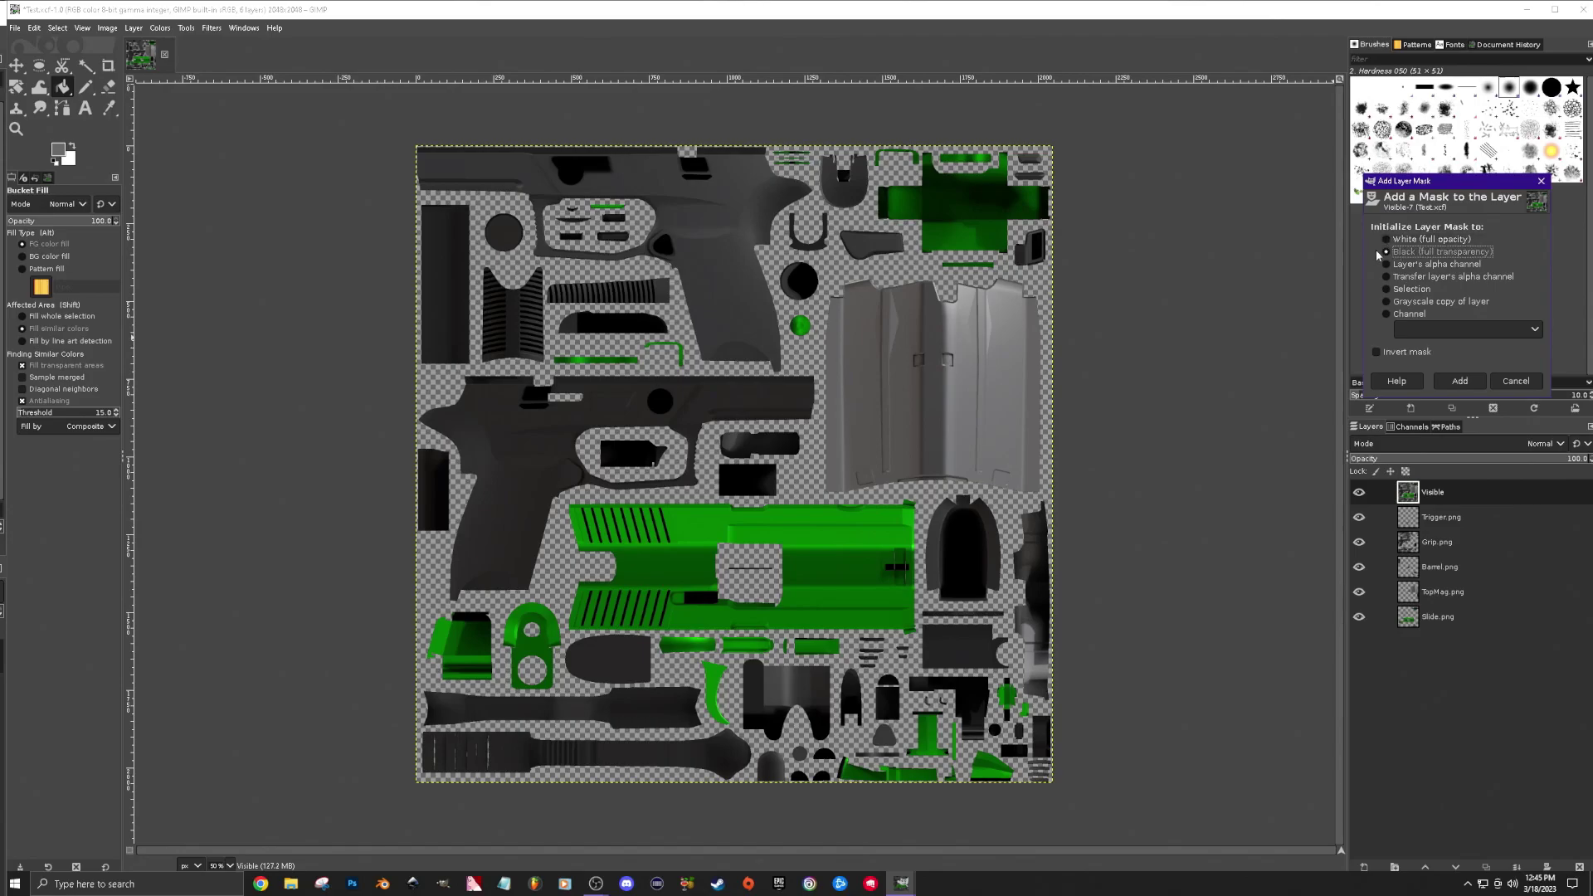
left_click(1462, 383)
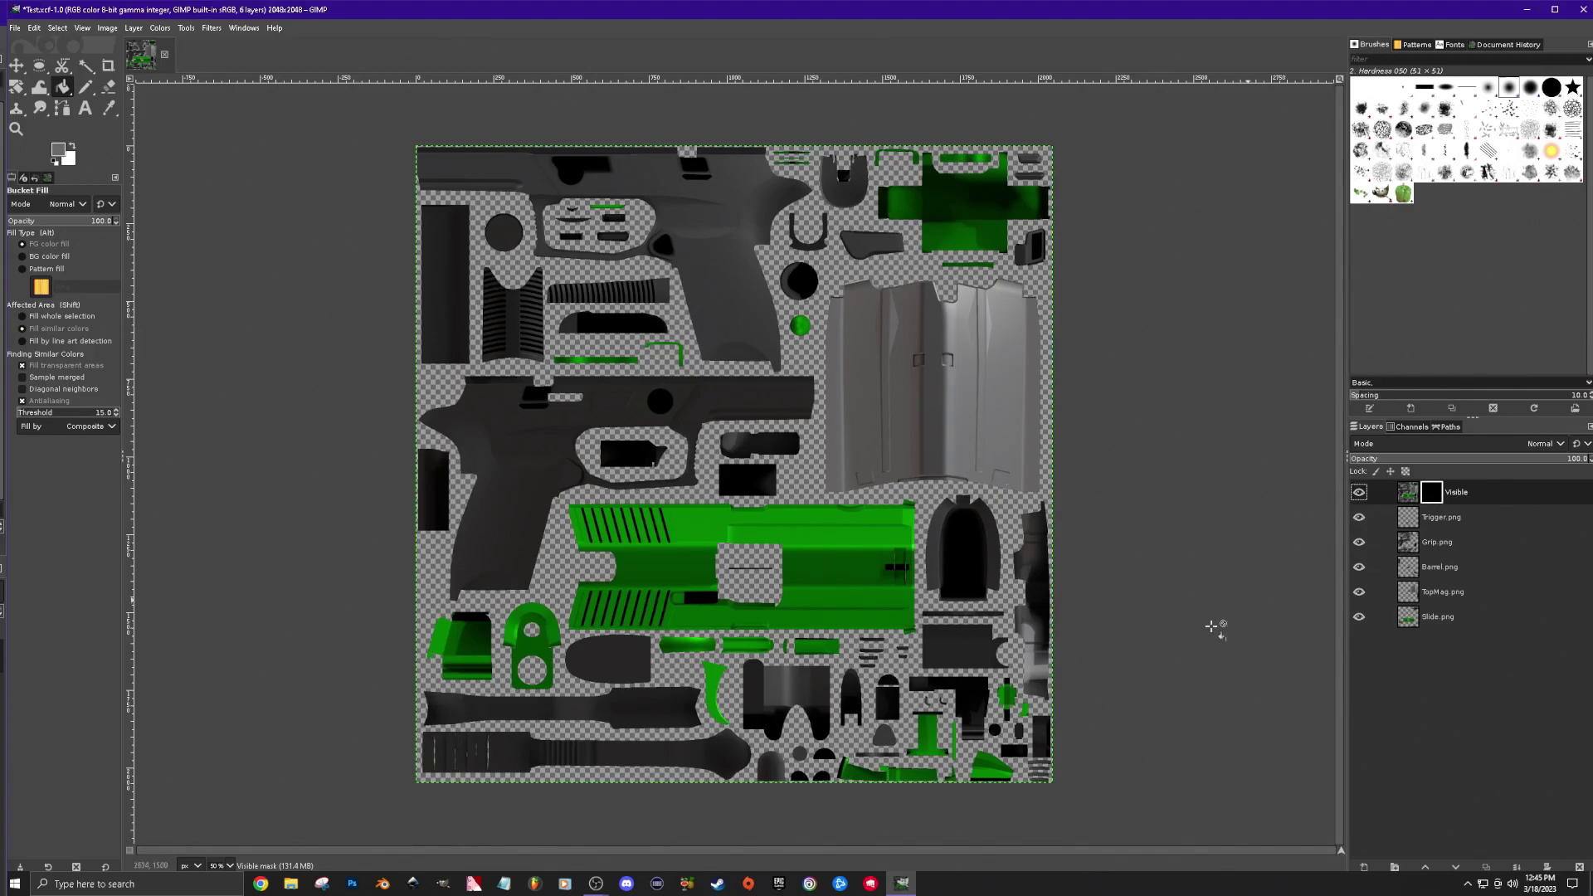
Hide the Trigger, Grip, Barrel and TopMag layers, keeping Slide.png shown beneath the masked Visible layer and making it the active layer.
left_click(1359, 517)
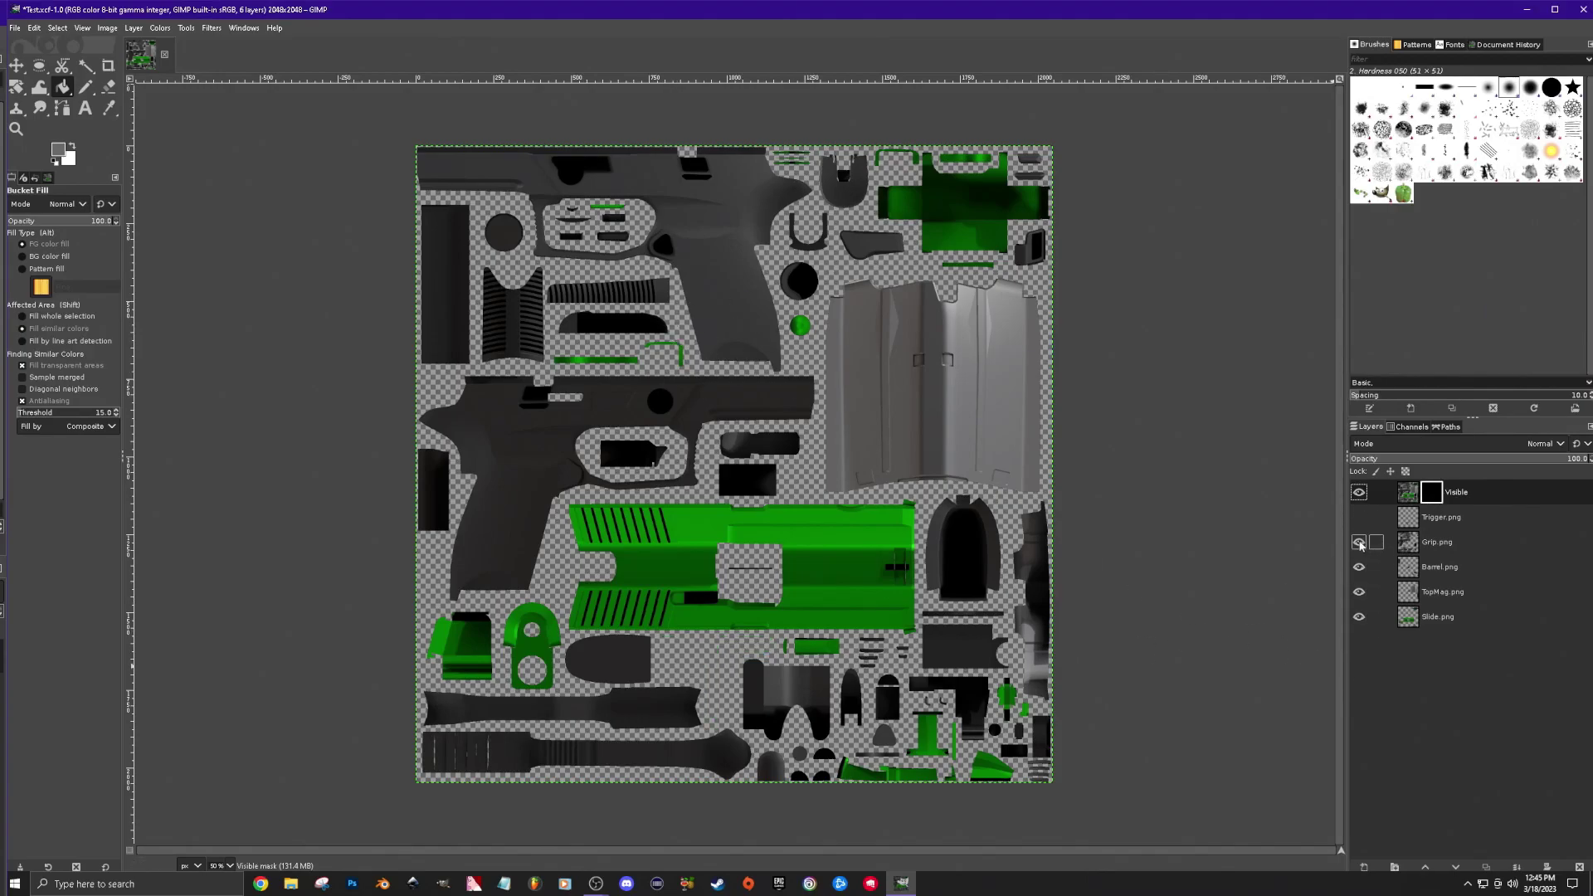
left_click(1359, 542)
left_click(1359, 567)
left_click(1359, 591)
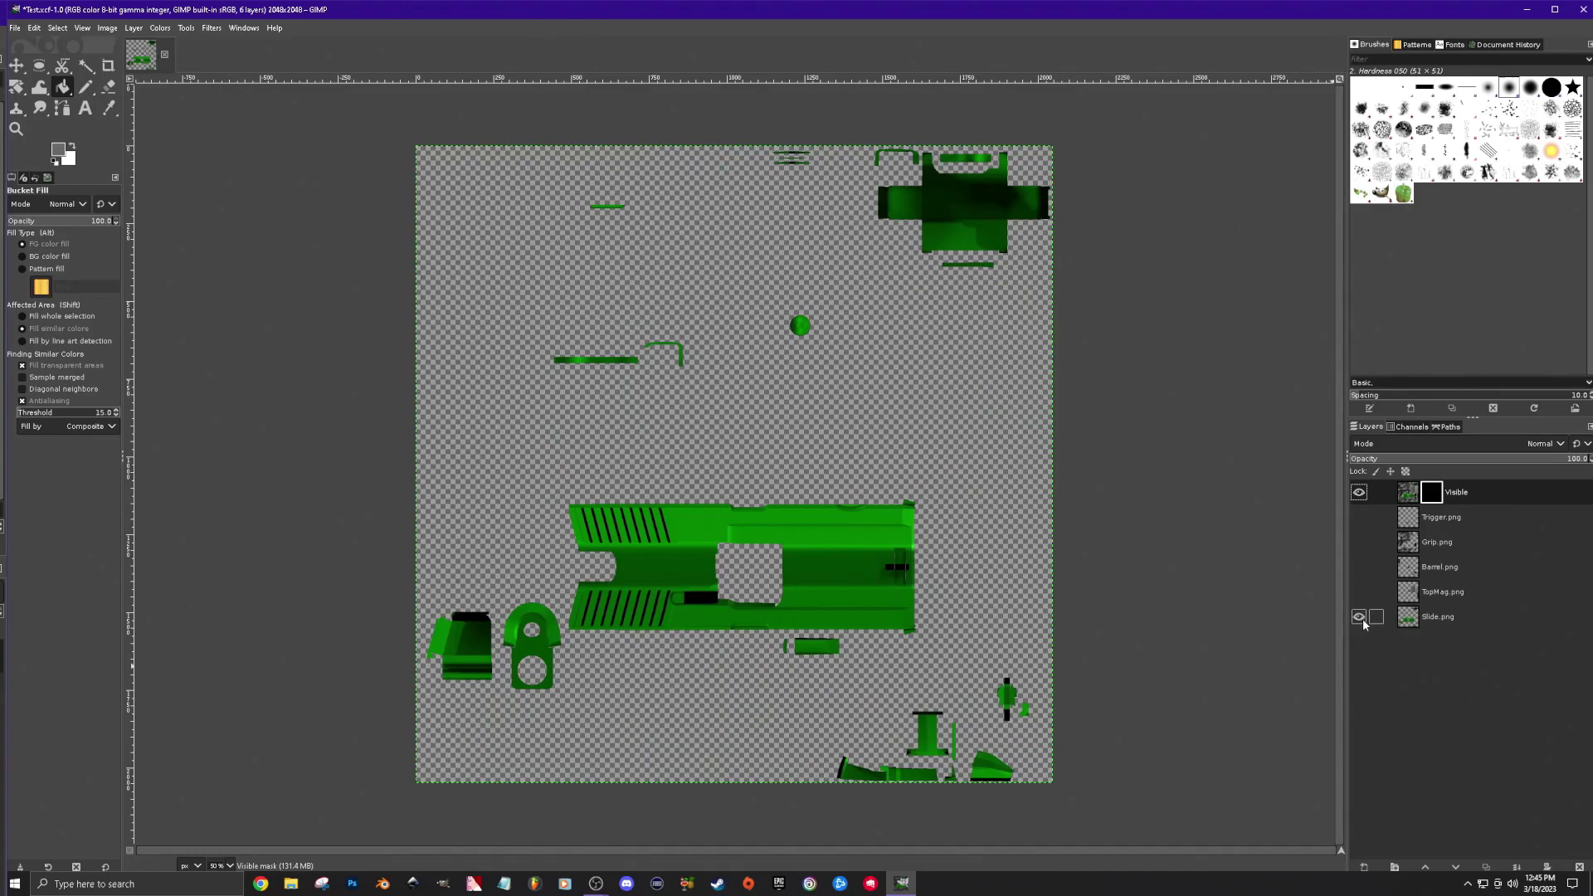
left_click(1359, 617)
left_click(1439, 616)
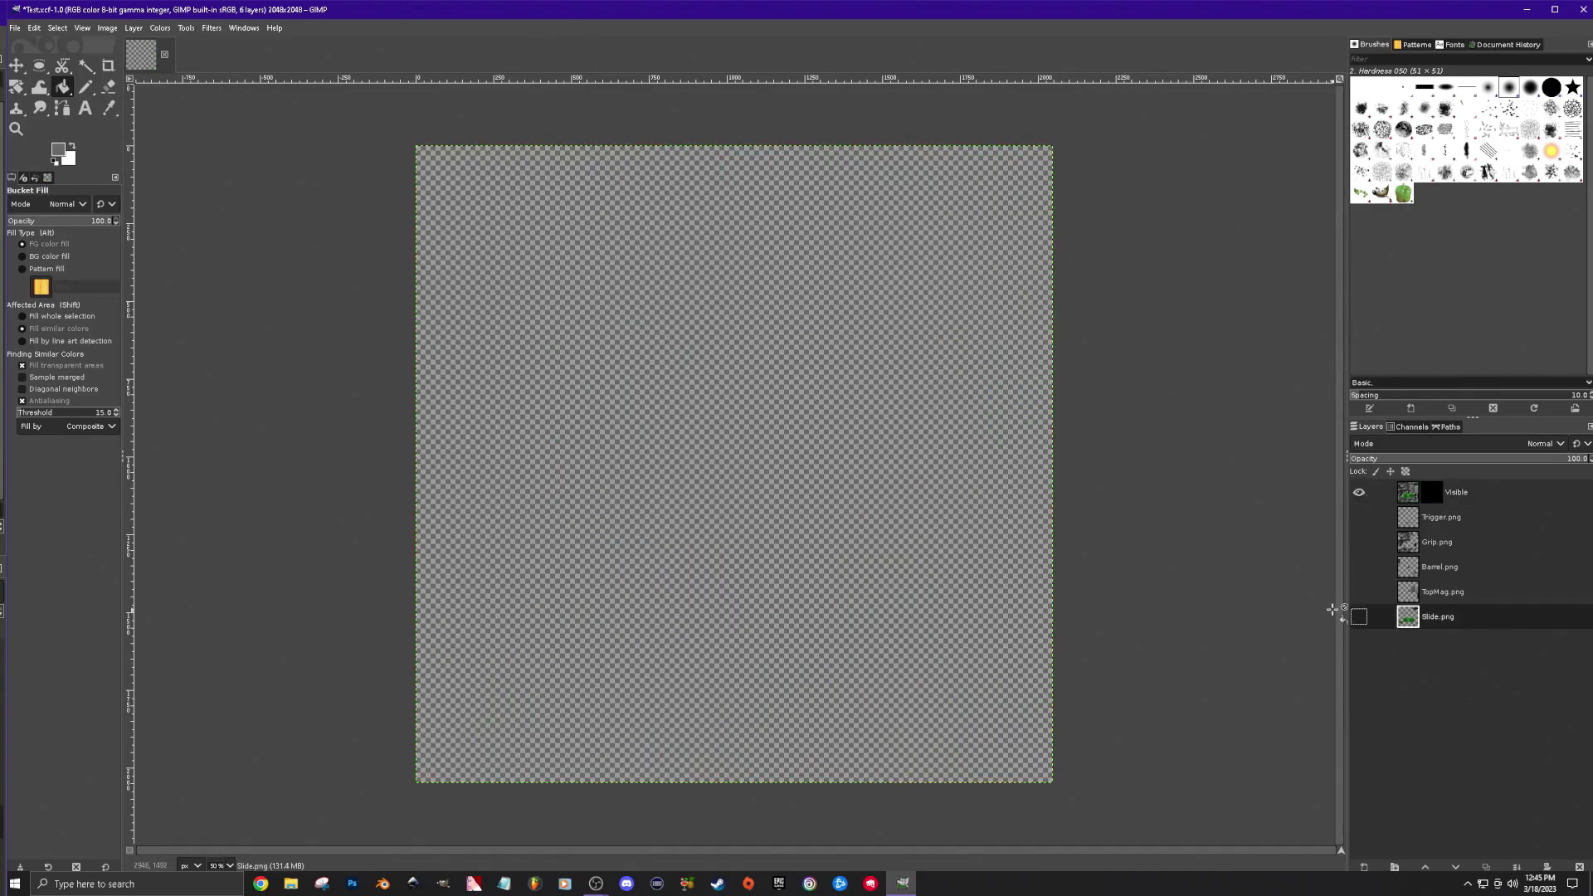
left_click(1359, 617)
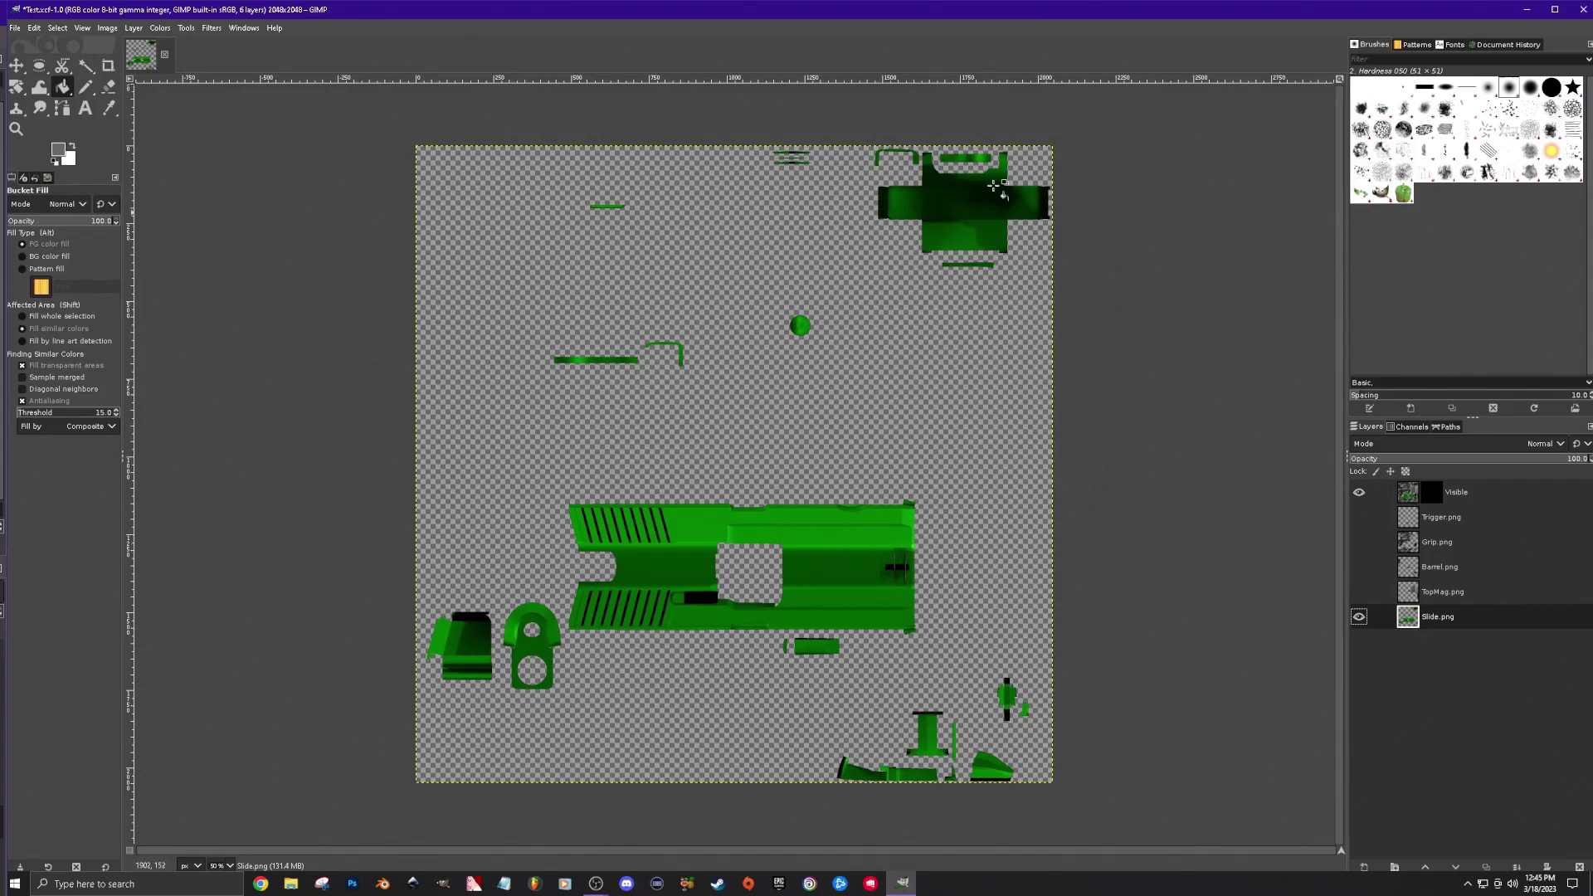
Fuzzy-select the transparent area around the parts on the Slide.png layer and hide that layer.
left_click(87, 66)
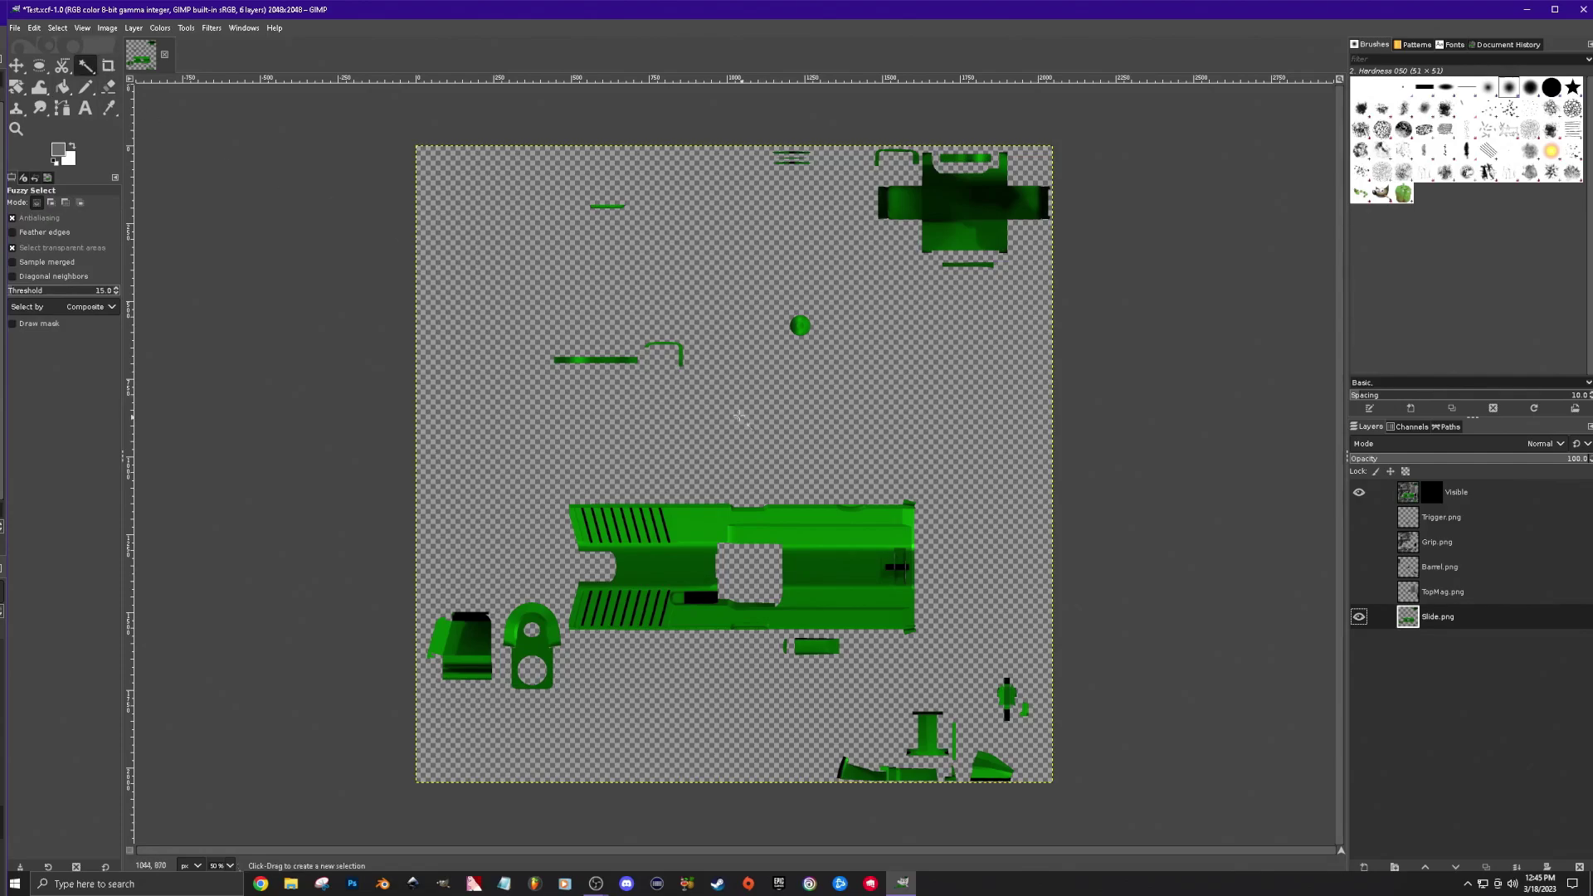
left_click(777, 425)
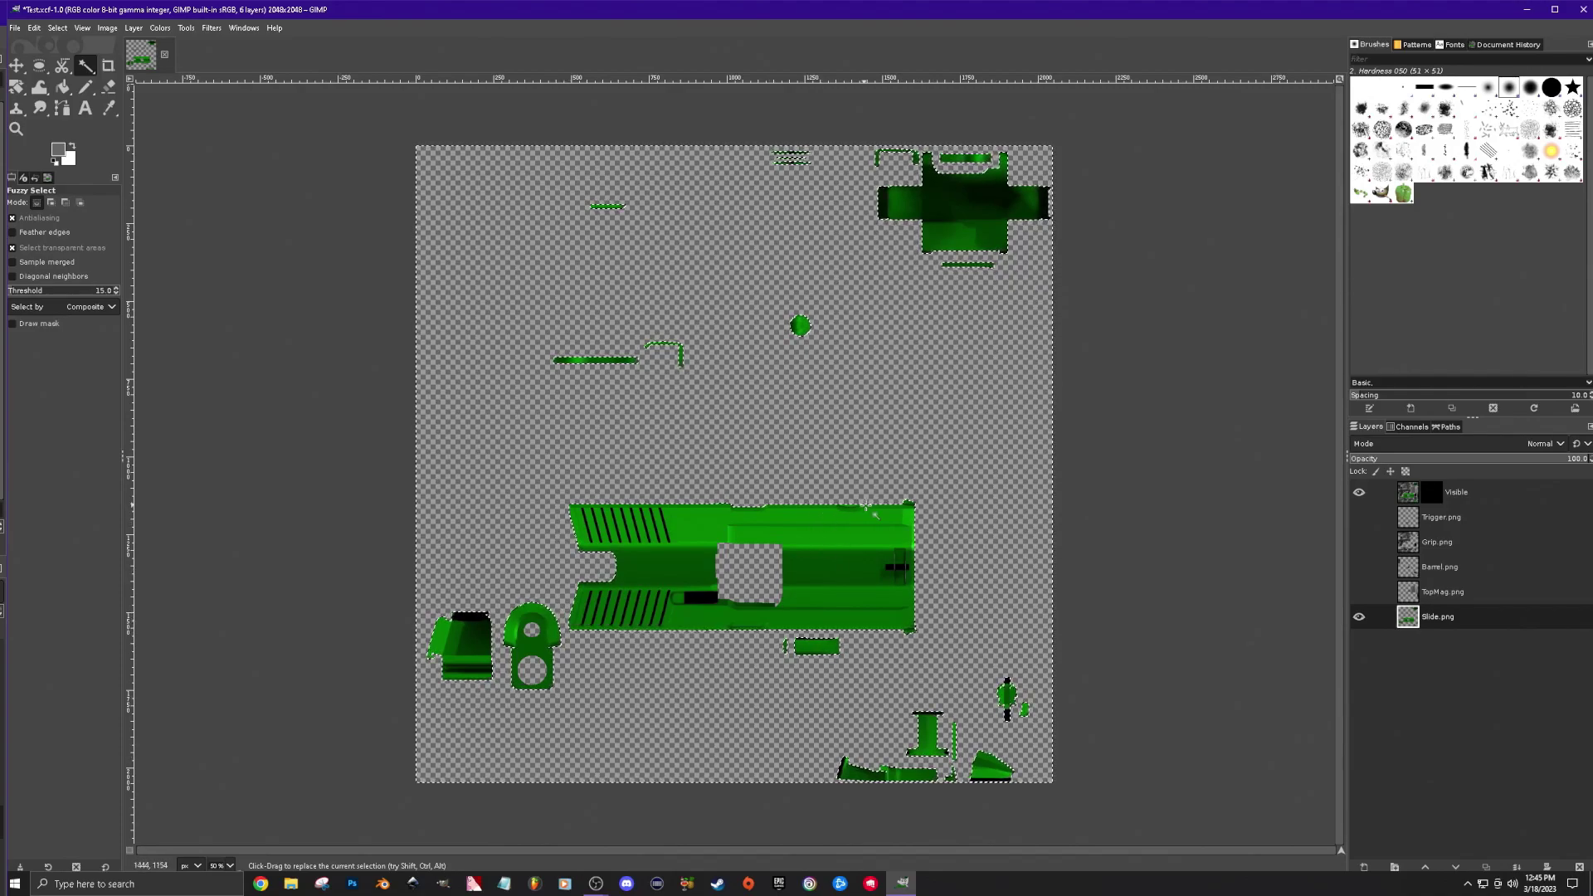
left_click(1358, 617)
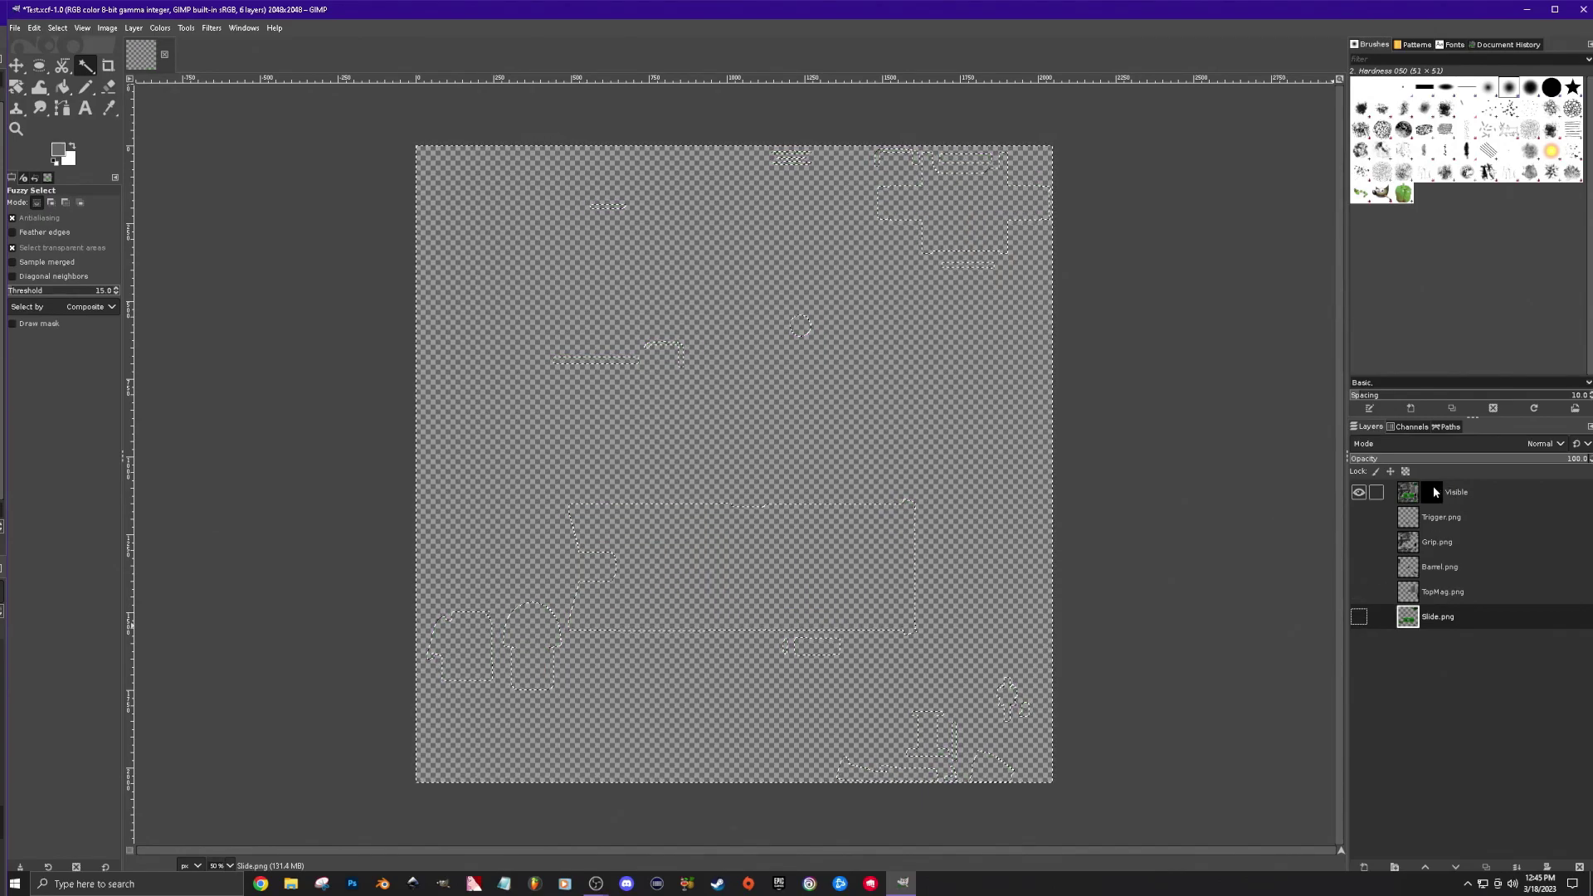
On the Visible layer's mask, invert the selection and bucket-fill the slide parts with grey 676767.
left_click(1432, 491)
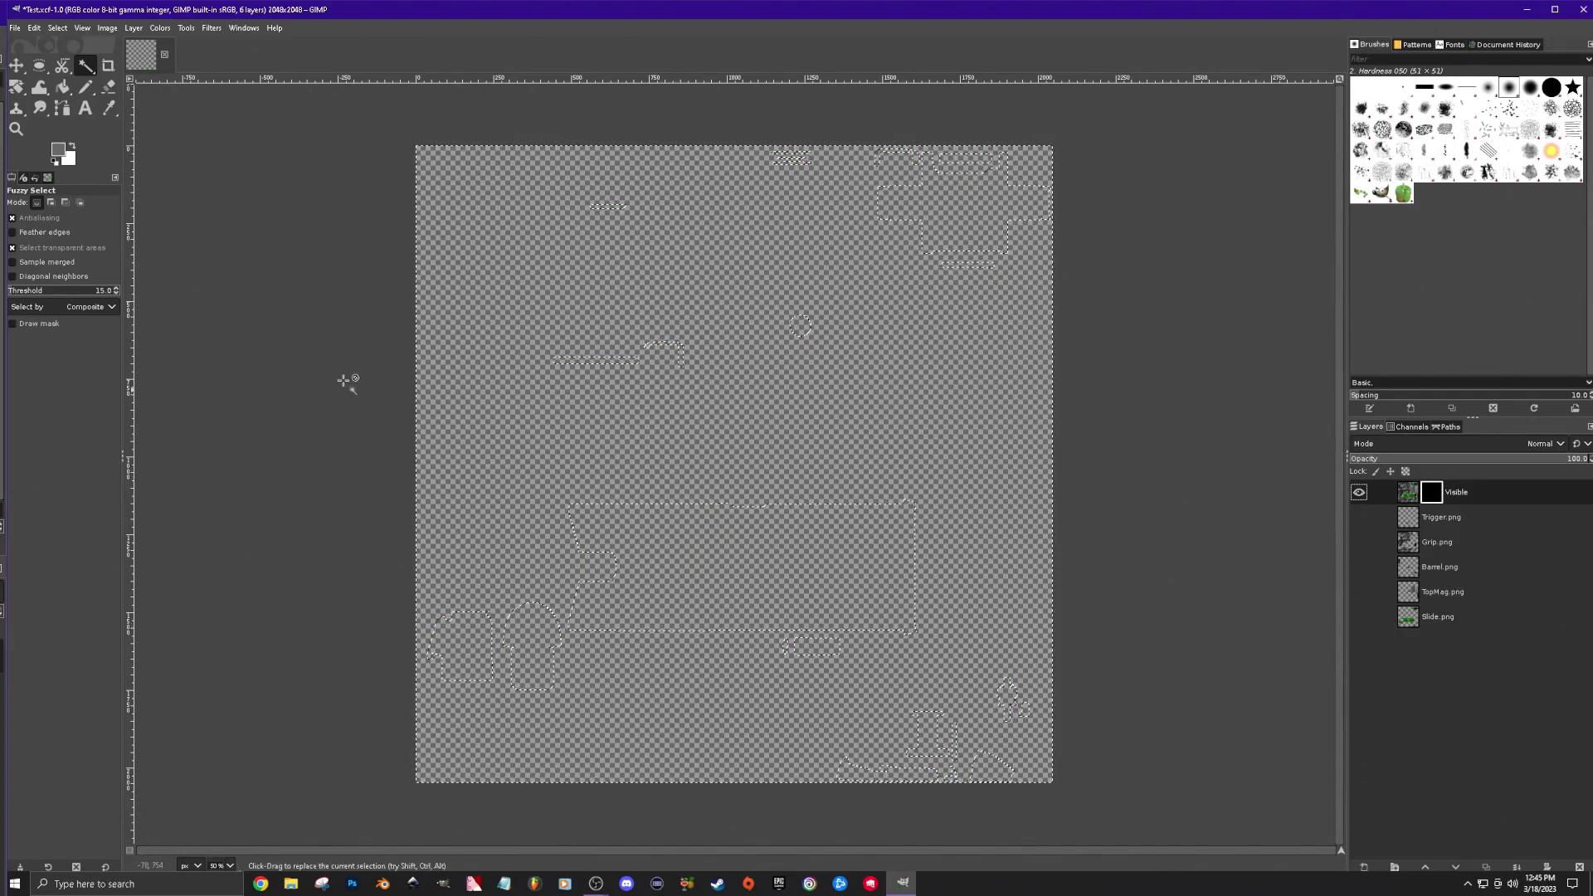
left_click(62, 86)
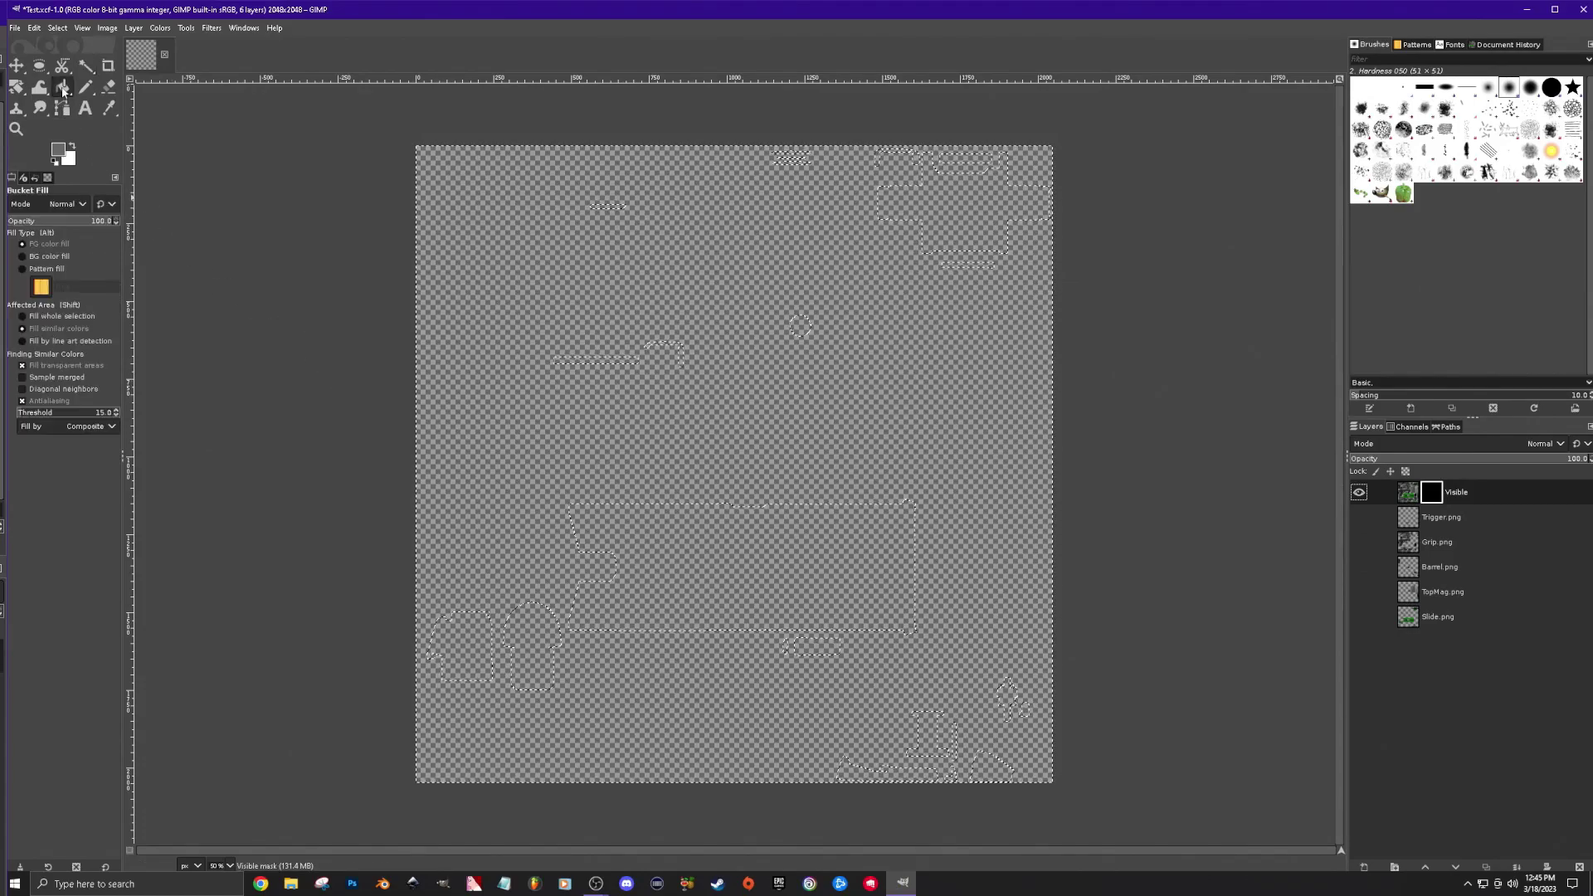
left_click(58, 152)
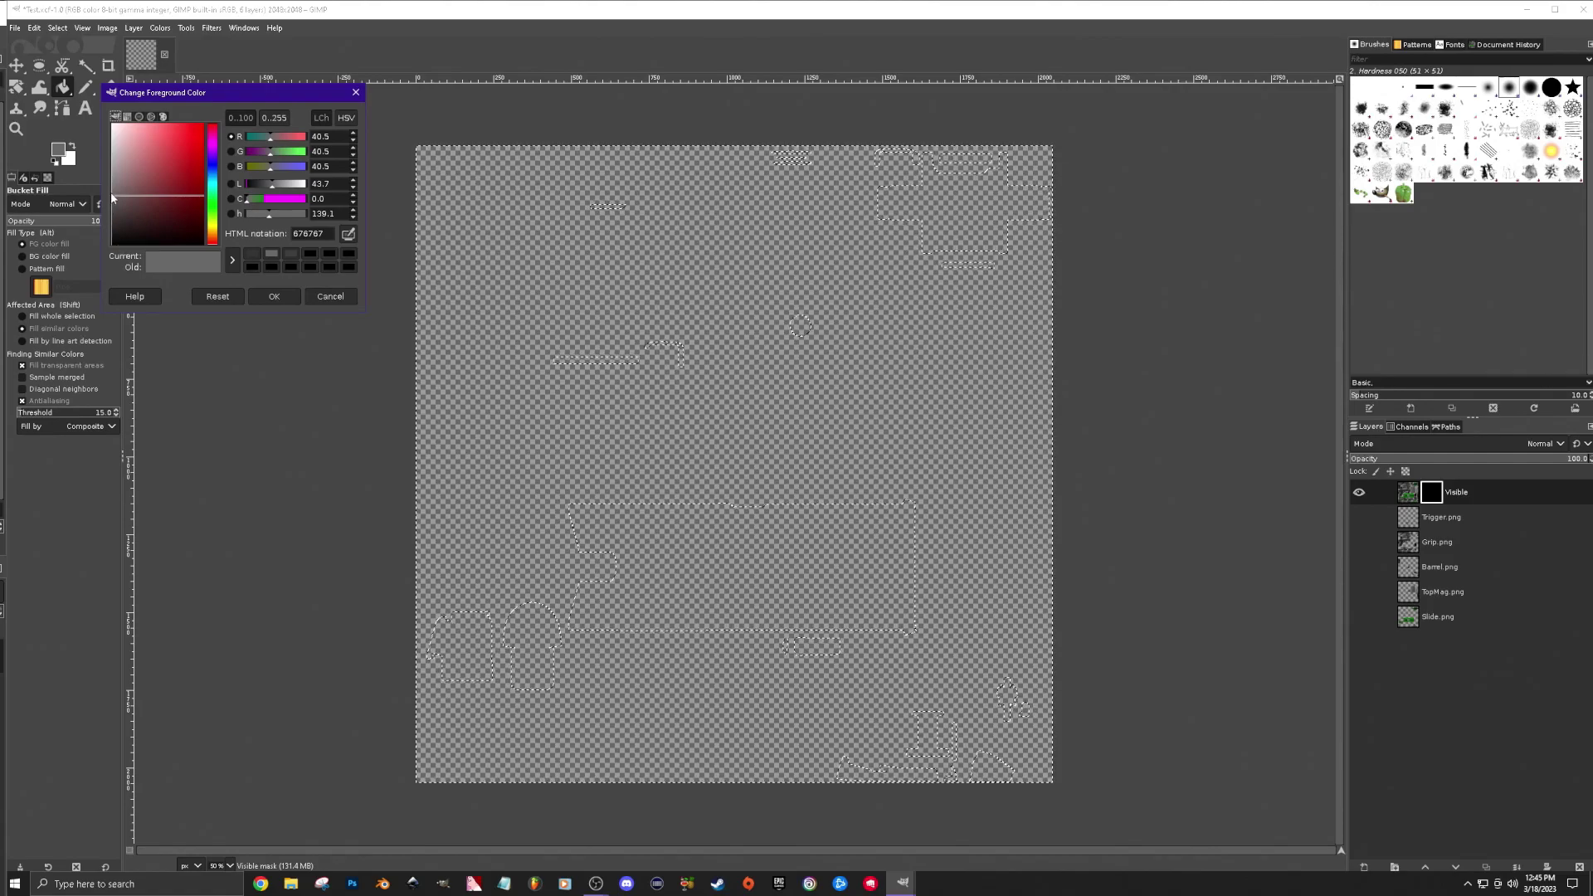
left_click(273, 297)
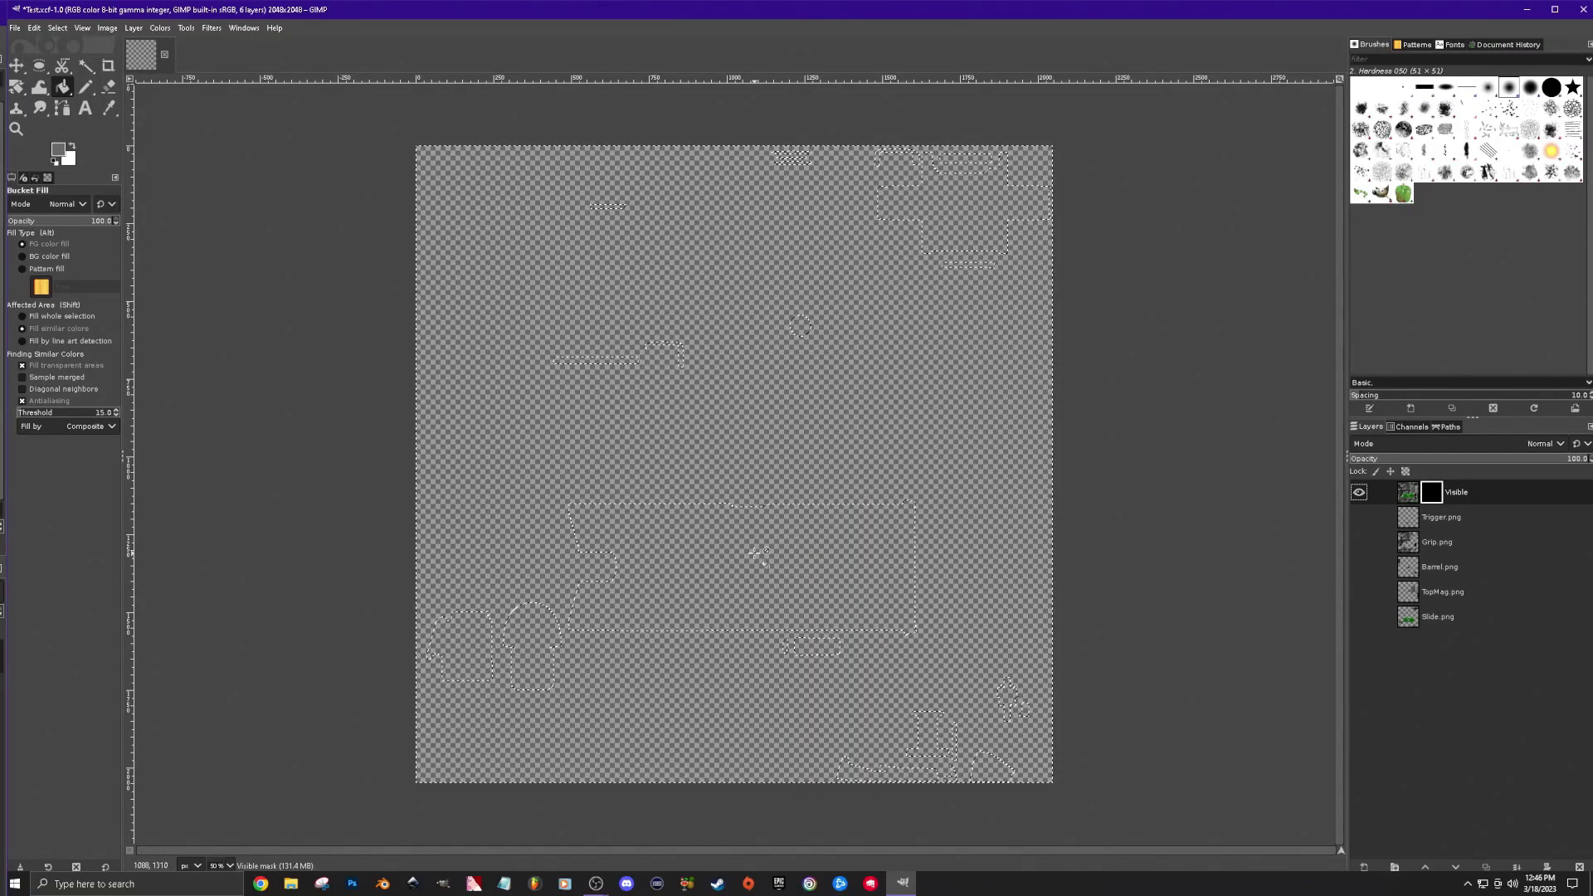
key("ctrl+i")
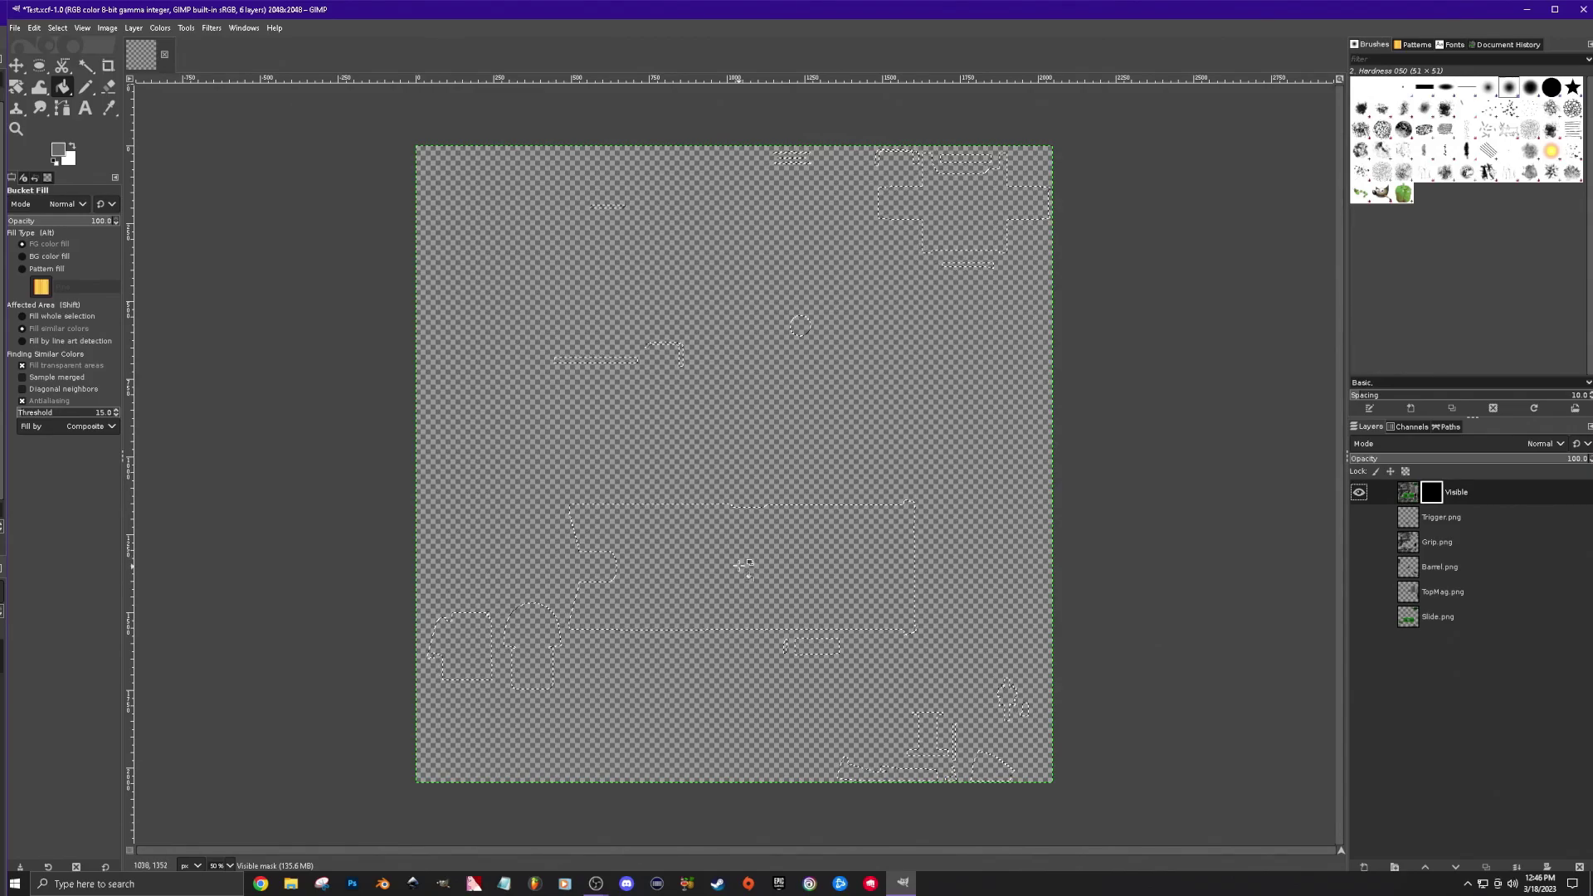
left_click(758, 554)
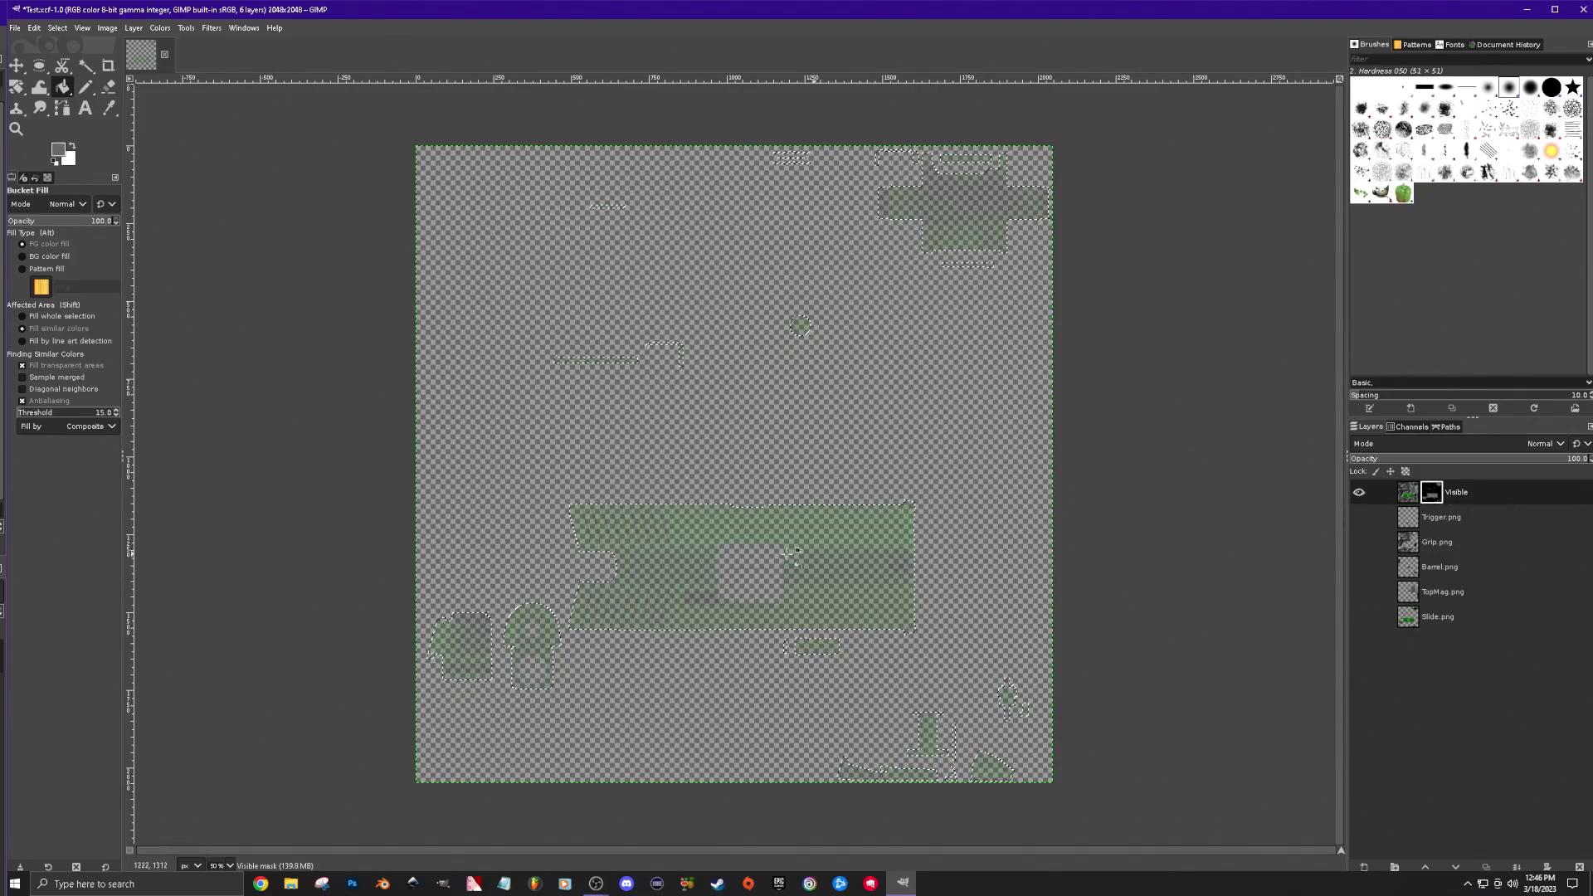
Show the TopMag.png layer, fuzzy-select the transparent area around its parts and hide the layer again.
left_click(1358, 592)
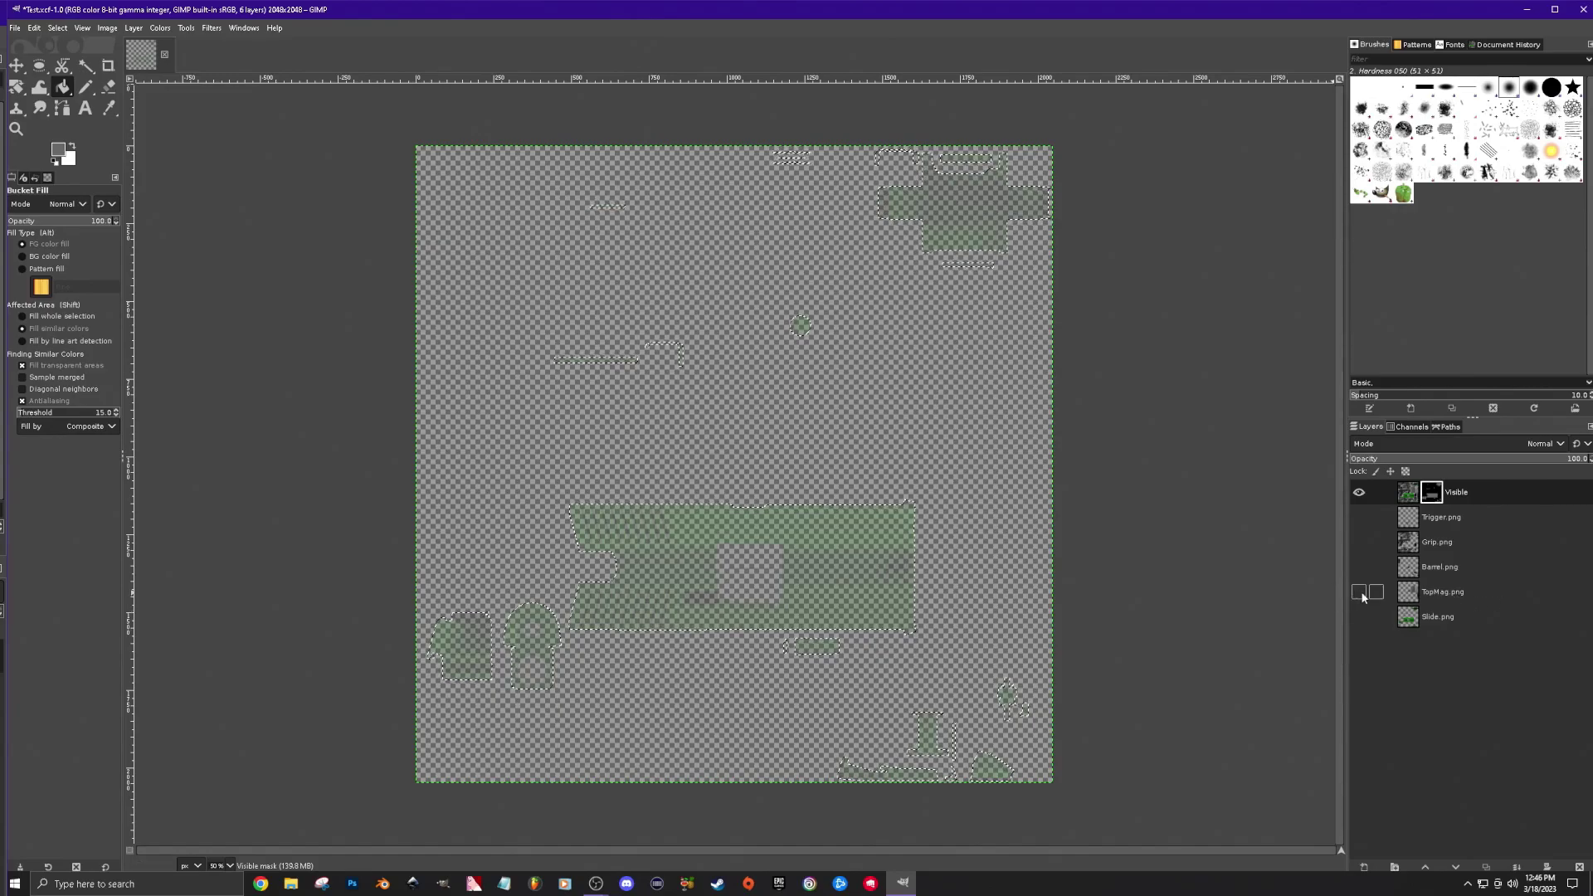
left_click(1444, 595)
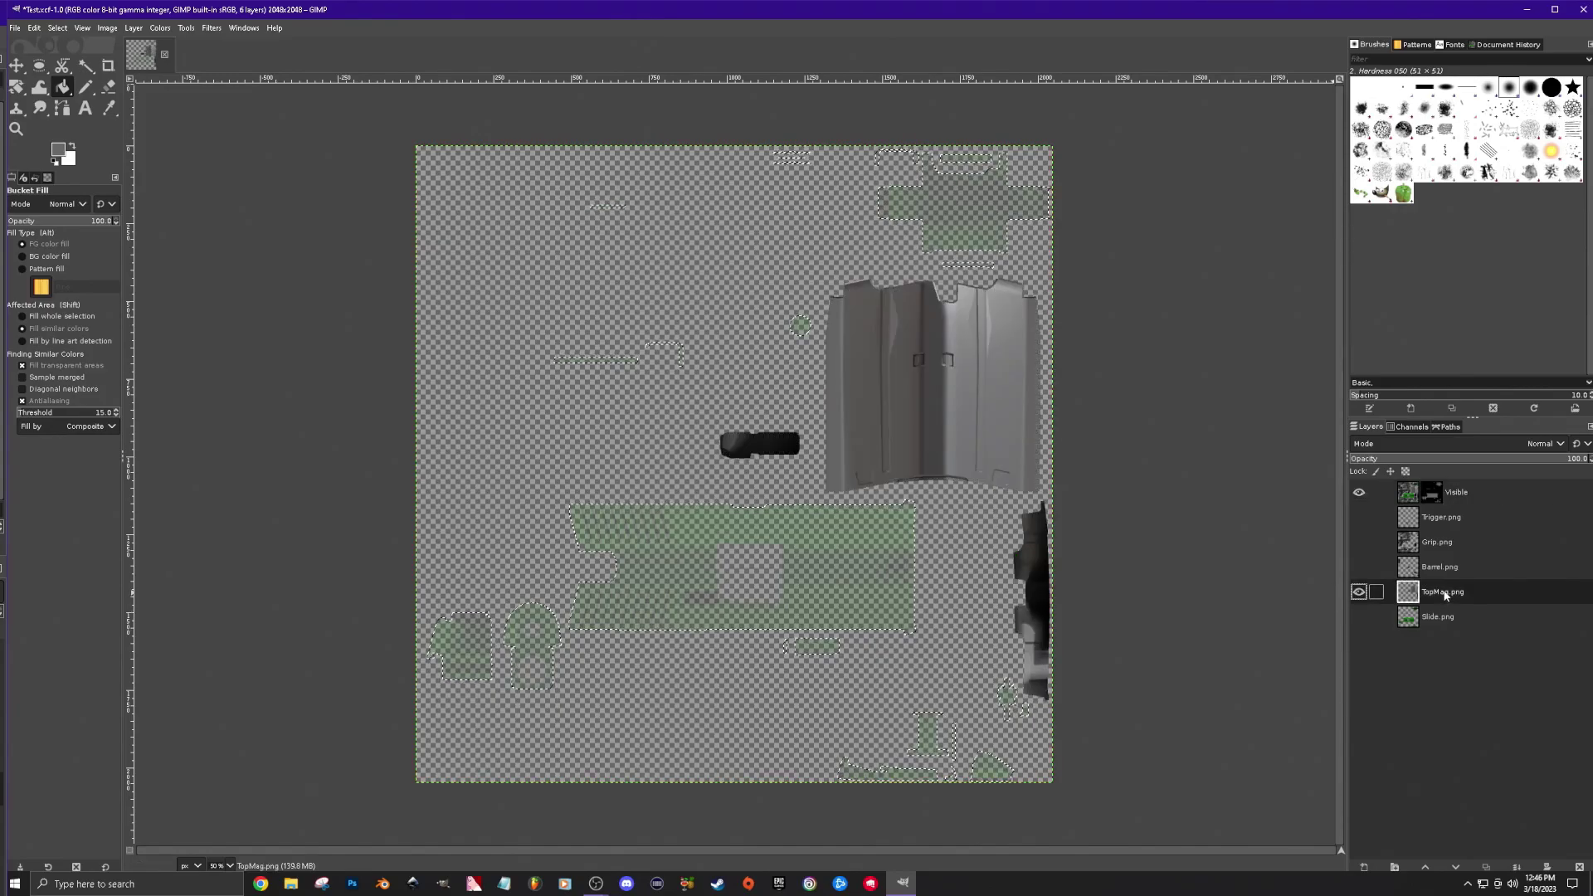
left_click(84, 66)
left_click(735, 394)
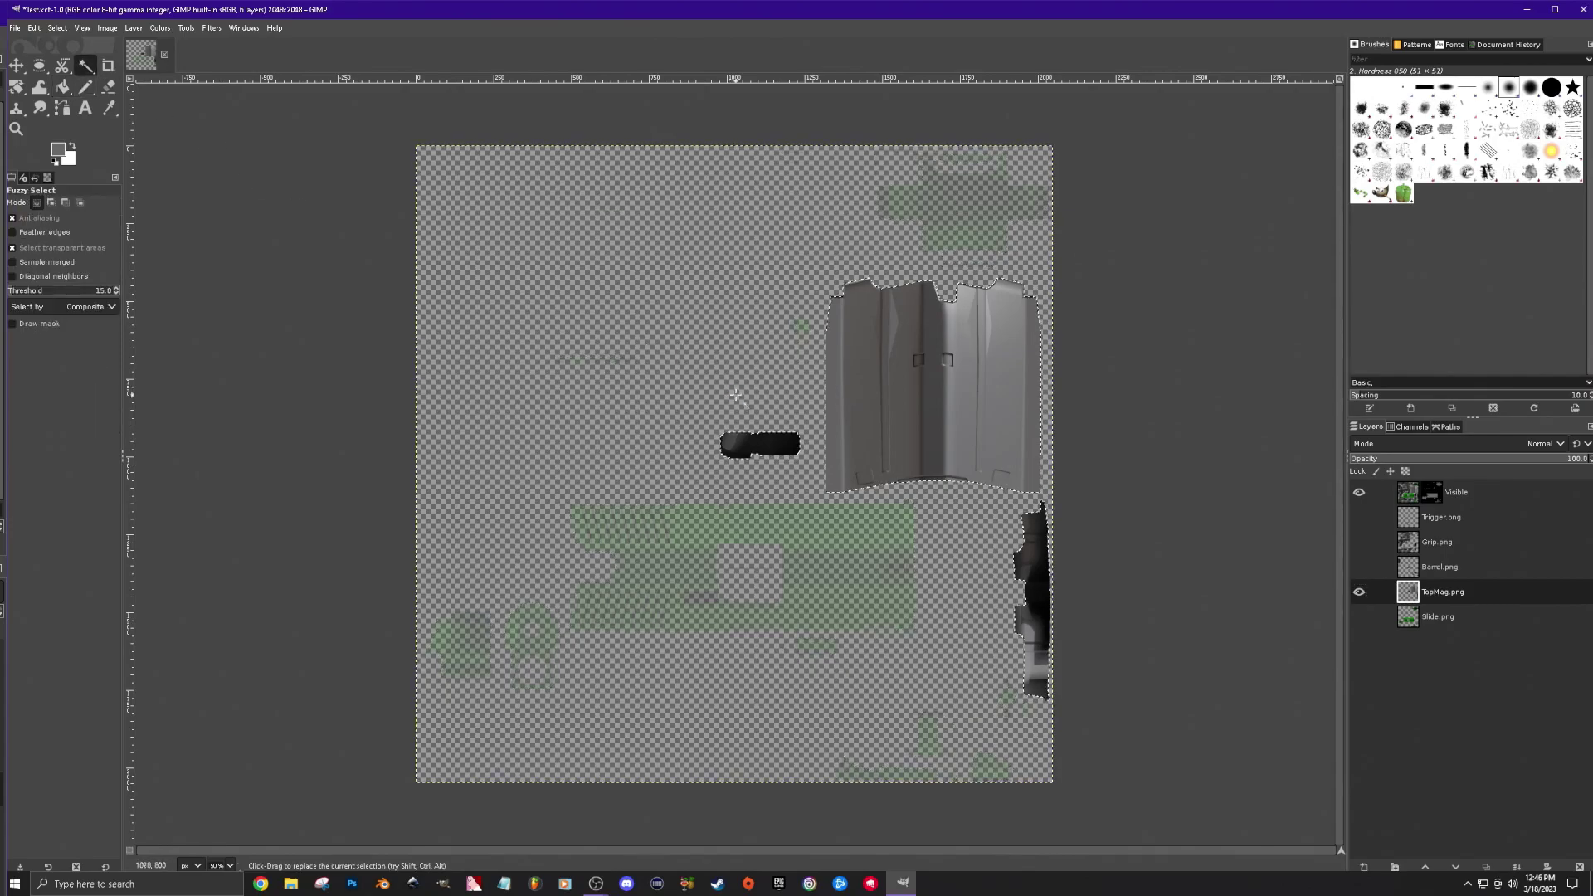
left_click(1359, 591)
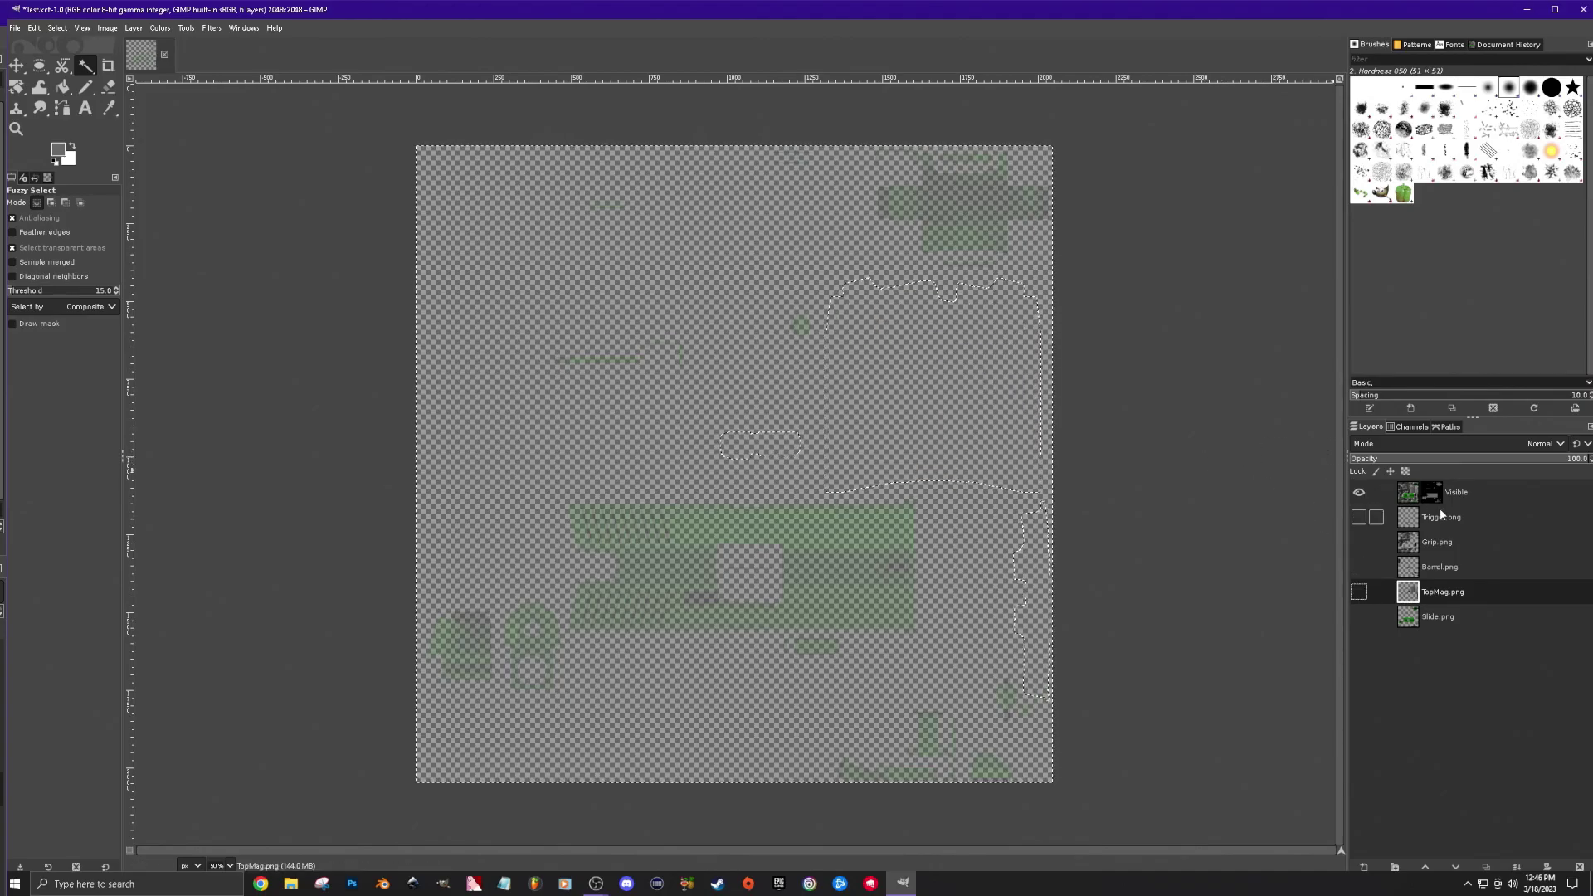
On the Visible layer's mask, invert the selection and bucket-fill the magazine parts with the current grey.
left_click(1431, 491)
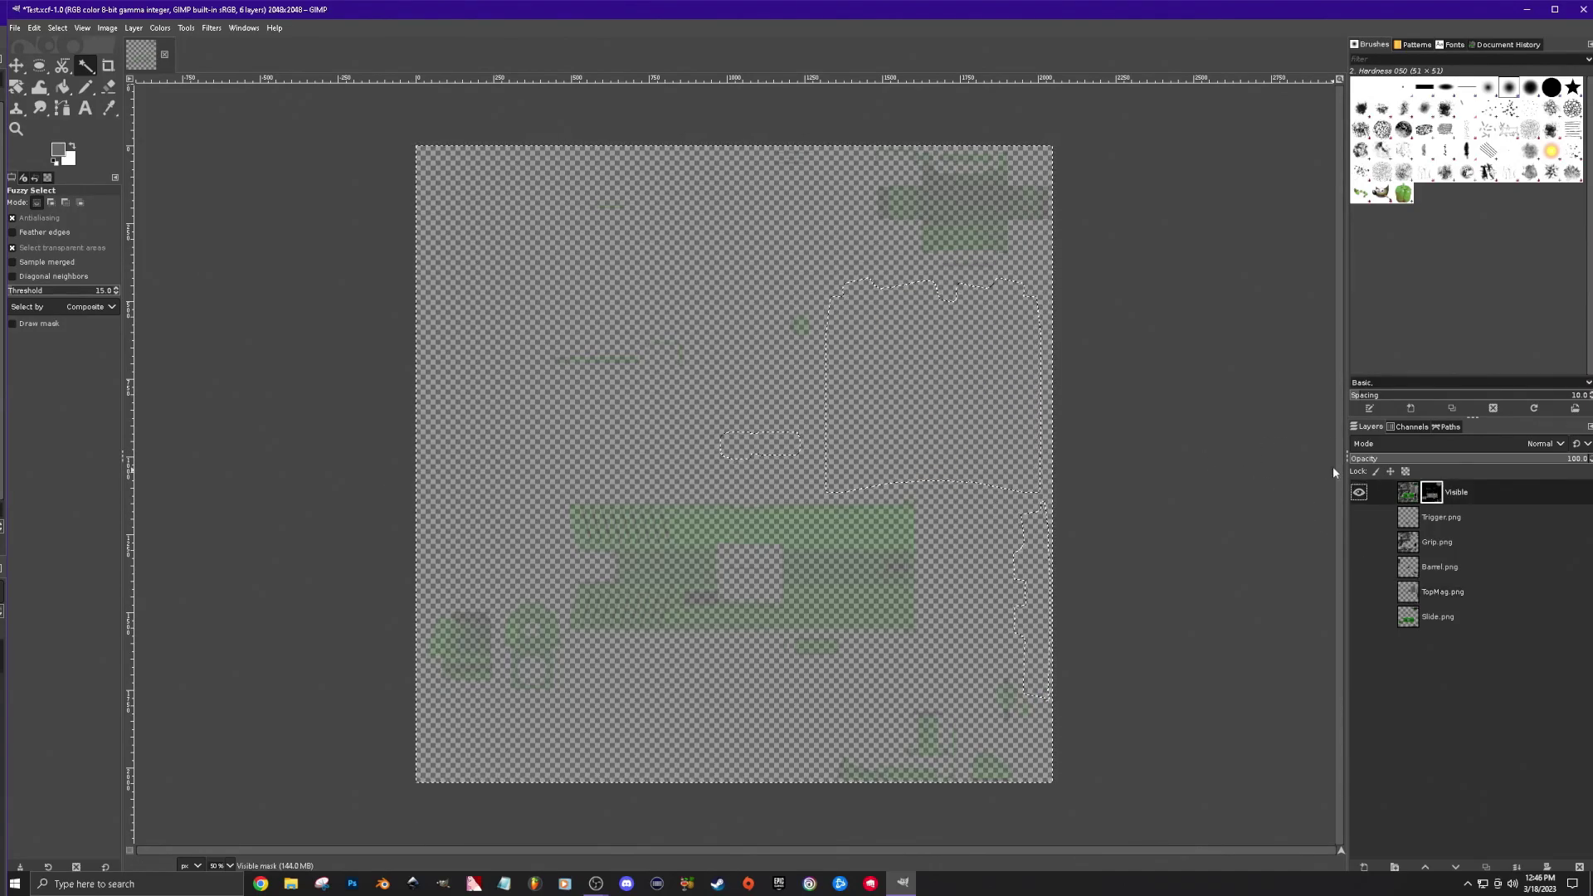
left_click(64, 88)
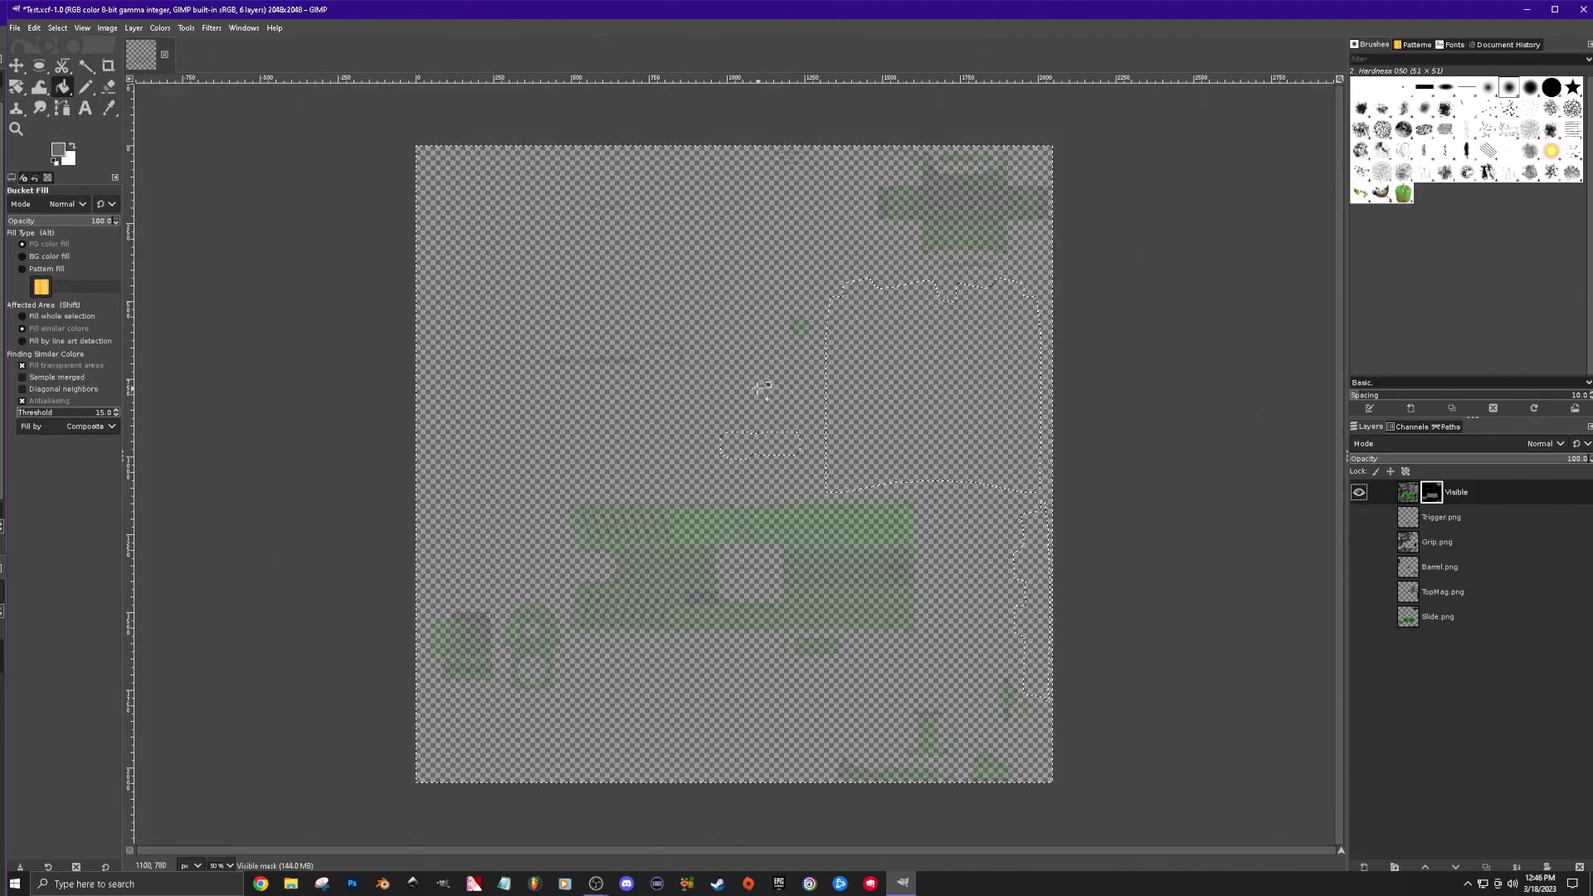
key("ctrl+i")
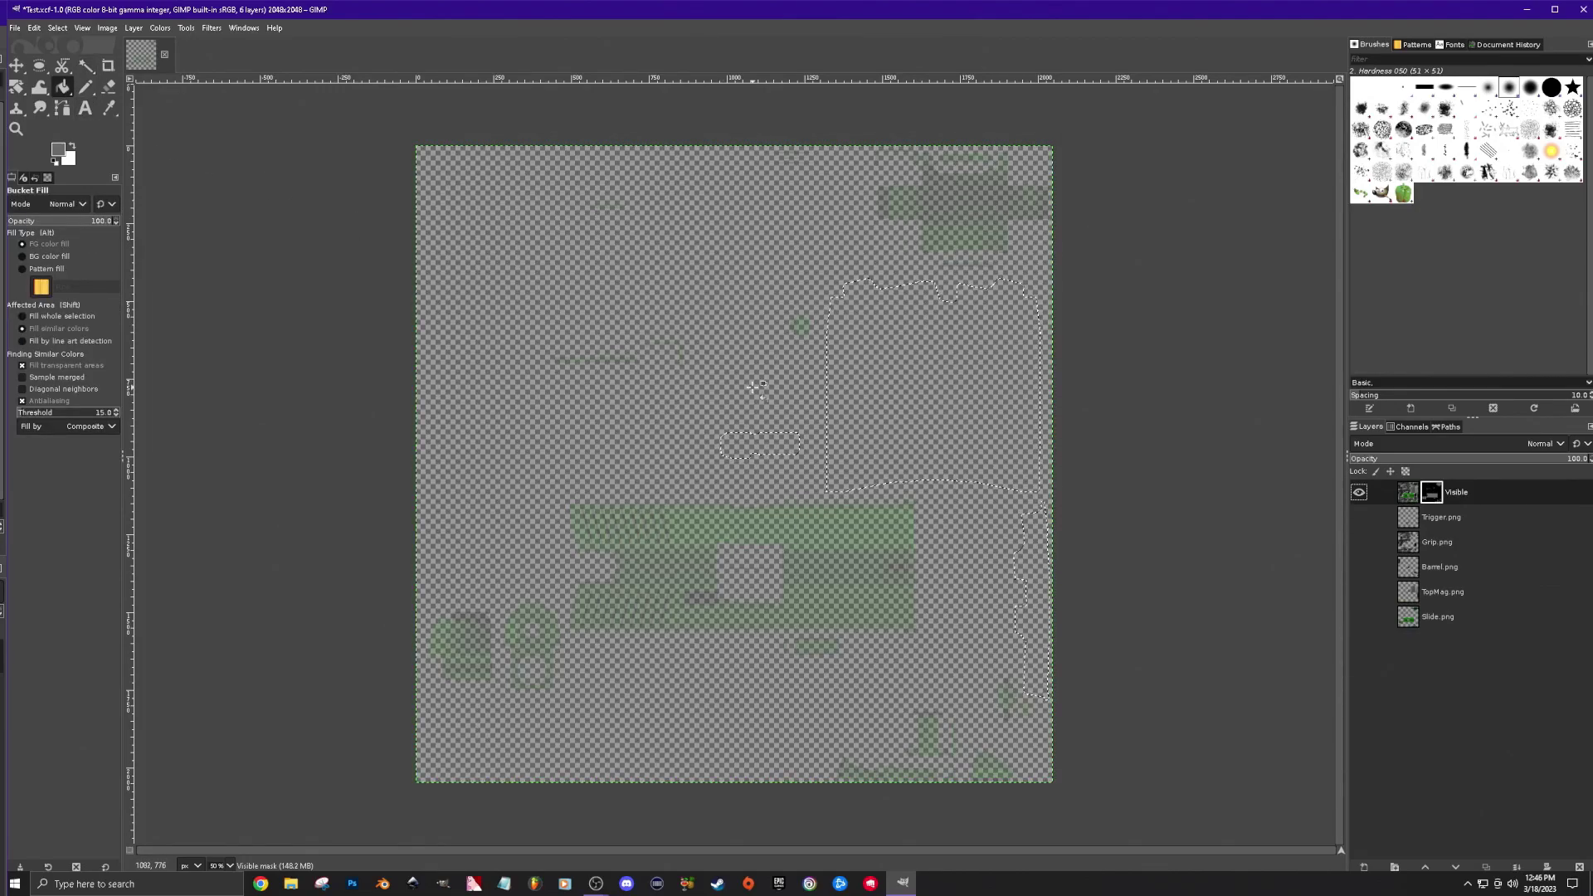
left_click(930, 375)
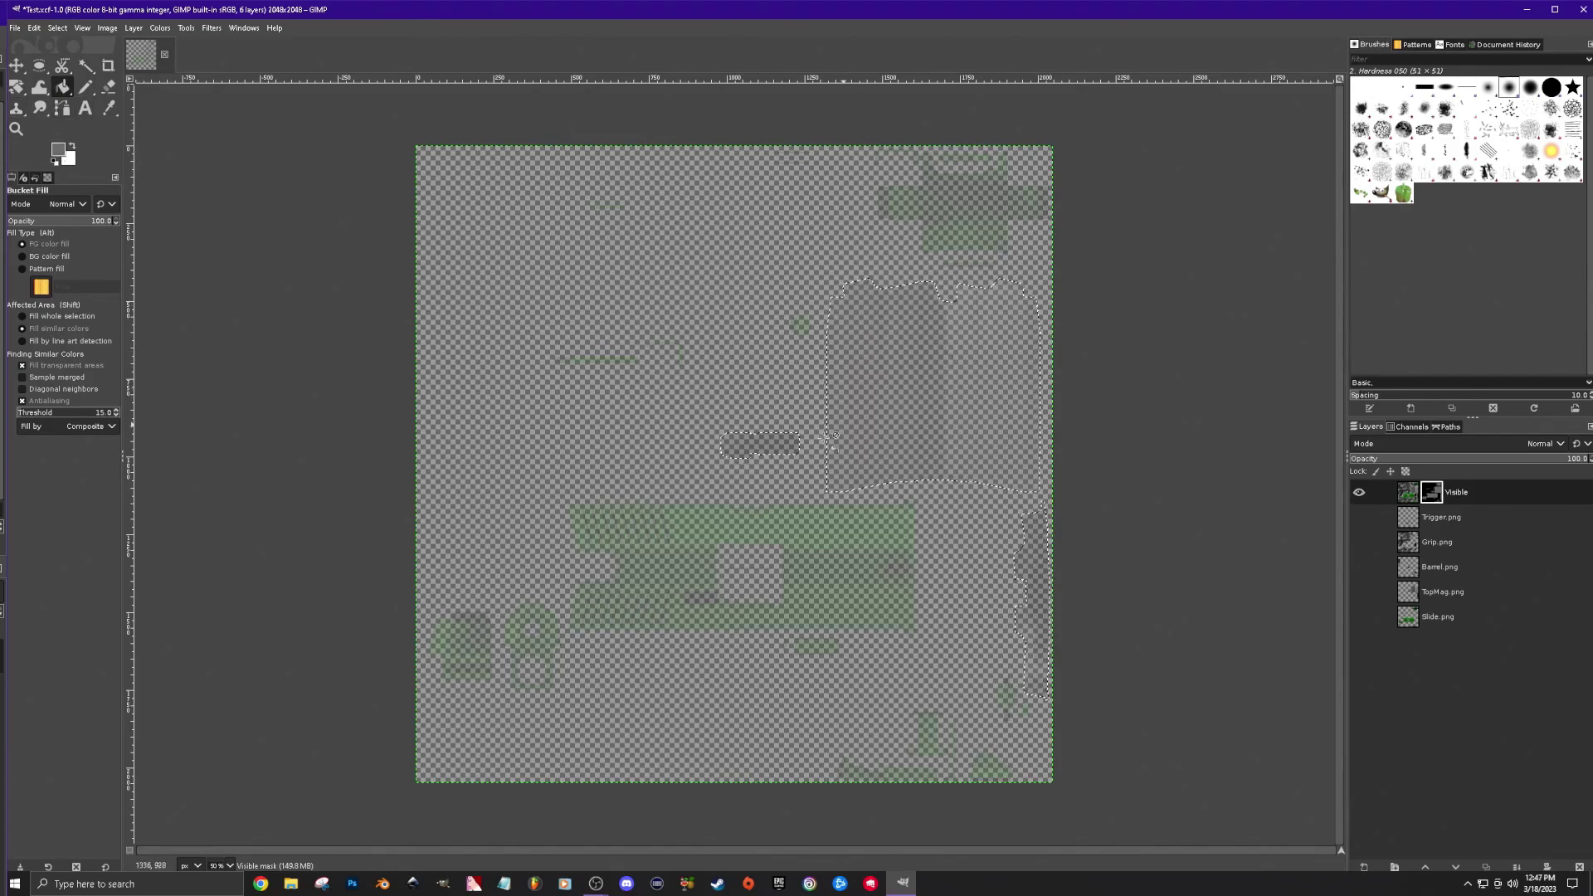
Set the foreground colour to dark grey 2c2c2c and refill the large magazine area of the Visible layer's mask with it.
left_click(59, 151)
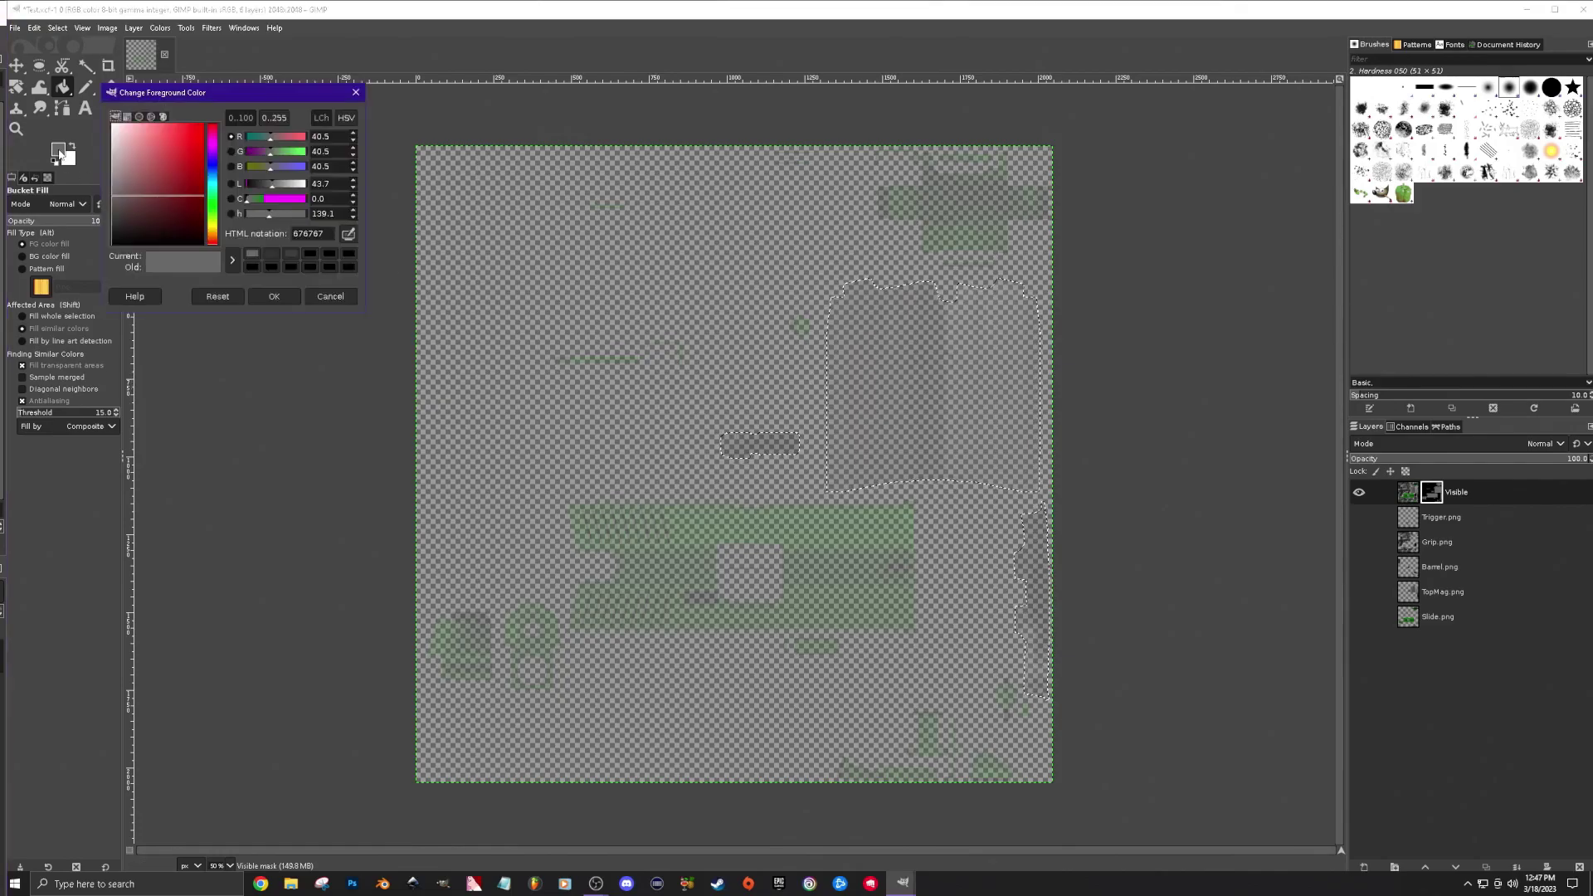
left_click(111, 223)
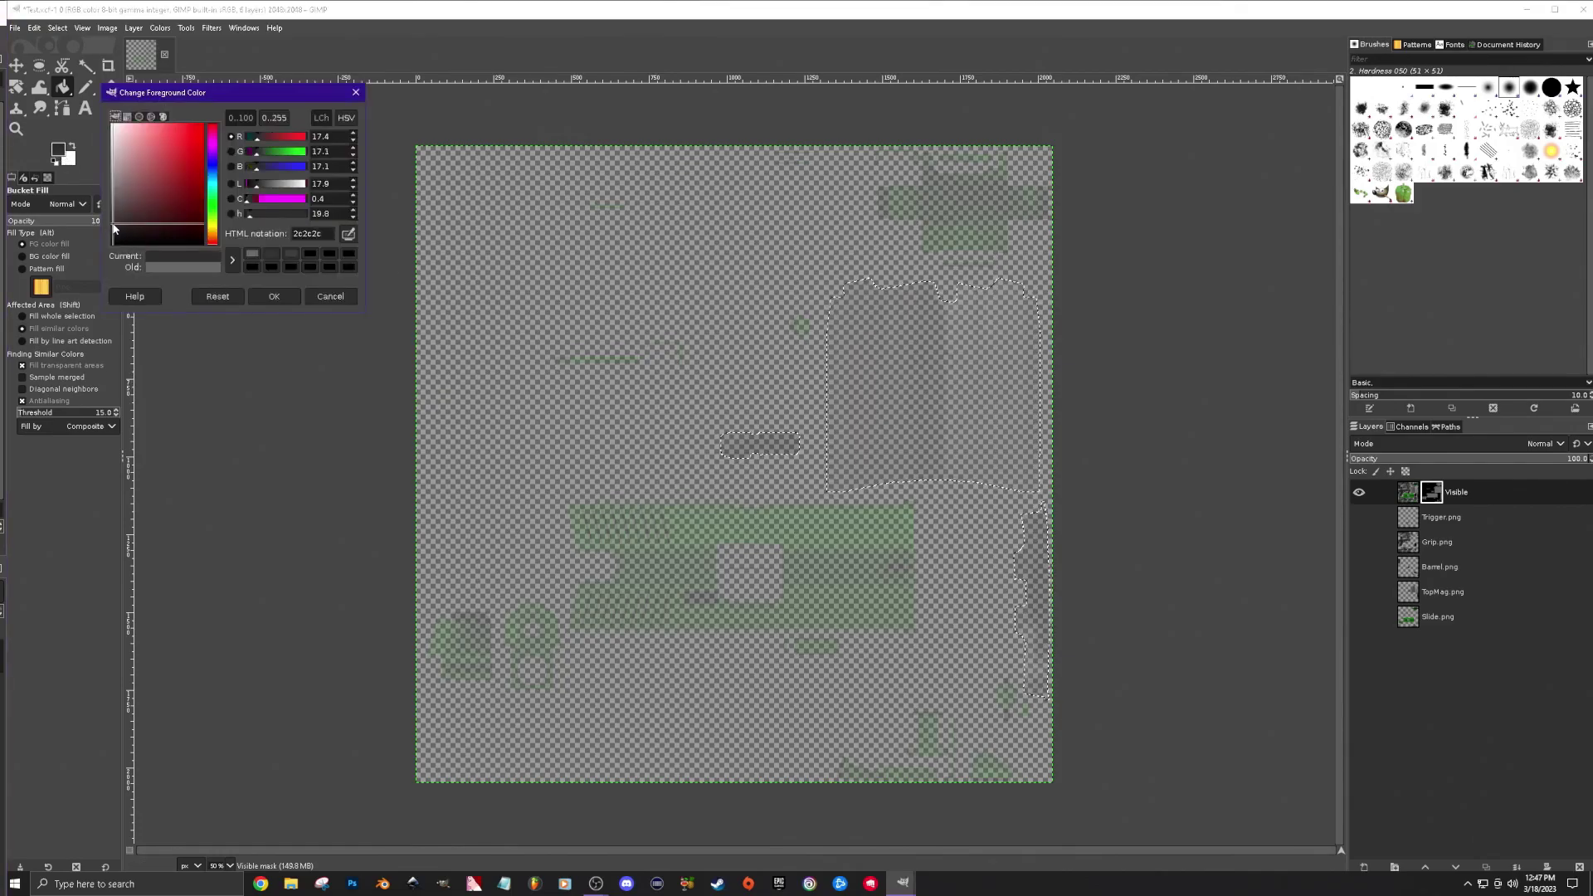
left_click(272, 296)
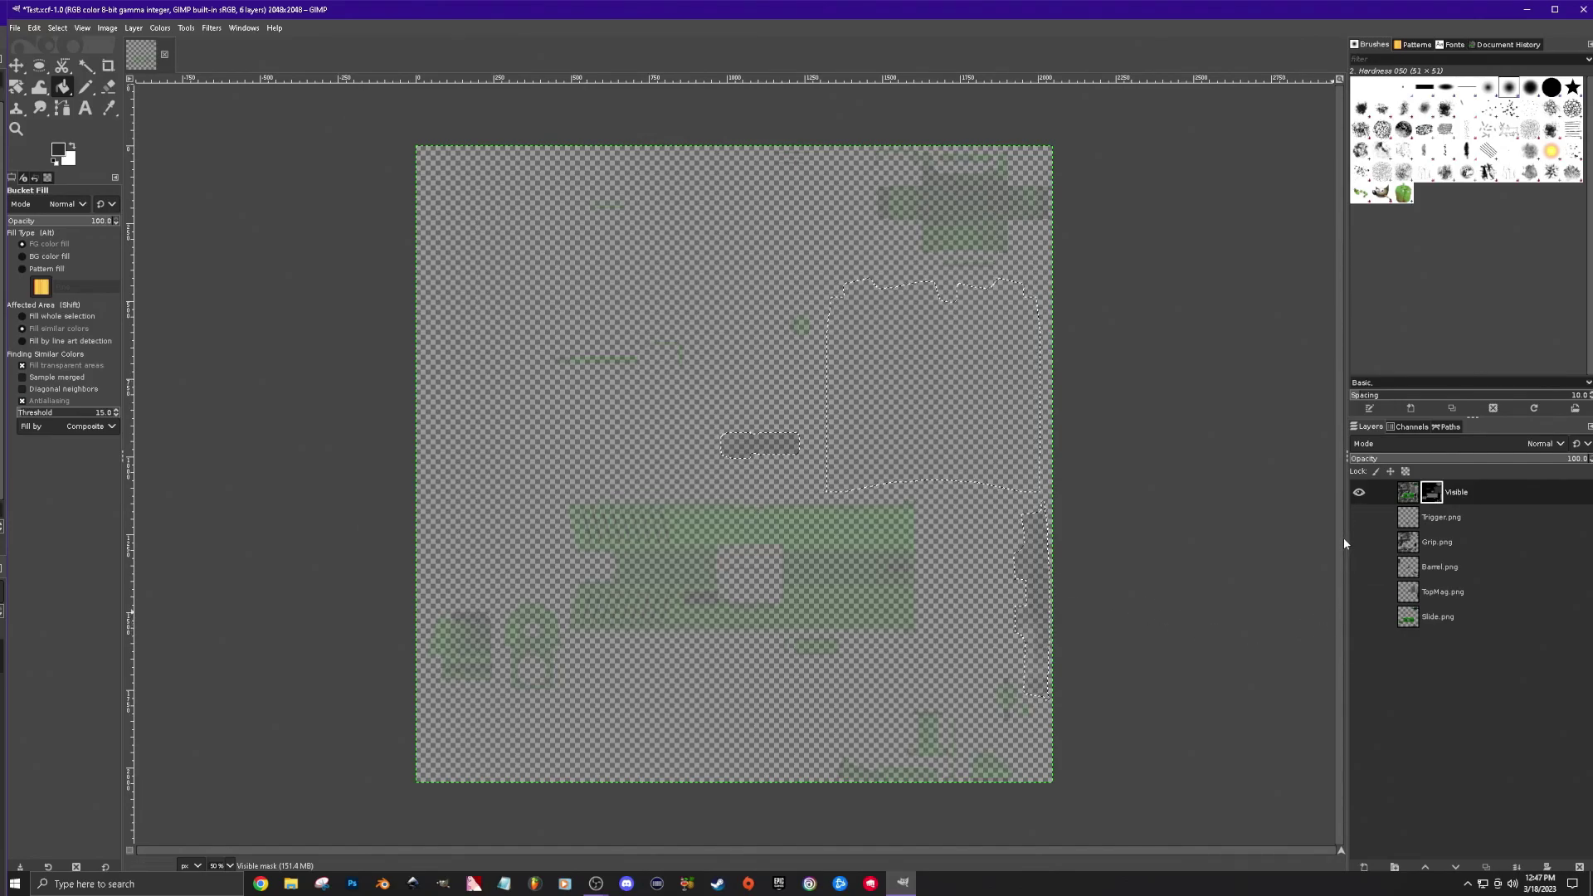
Start exporting the masked image to a file.
left_click(15, 29)
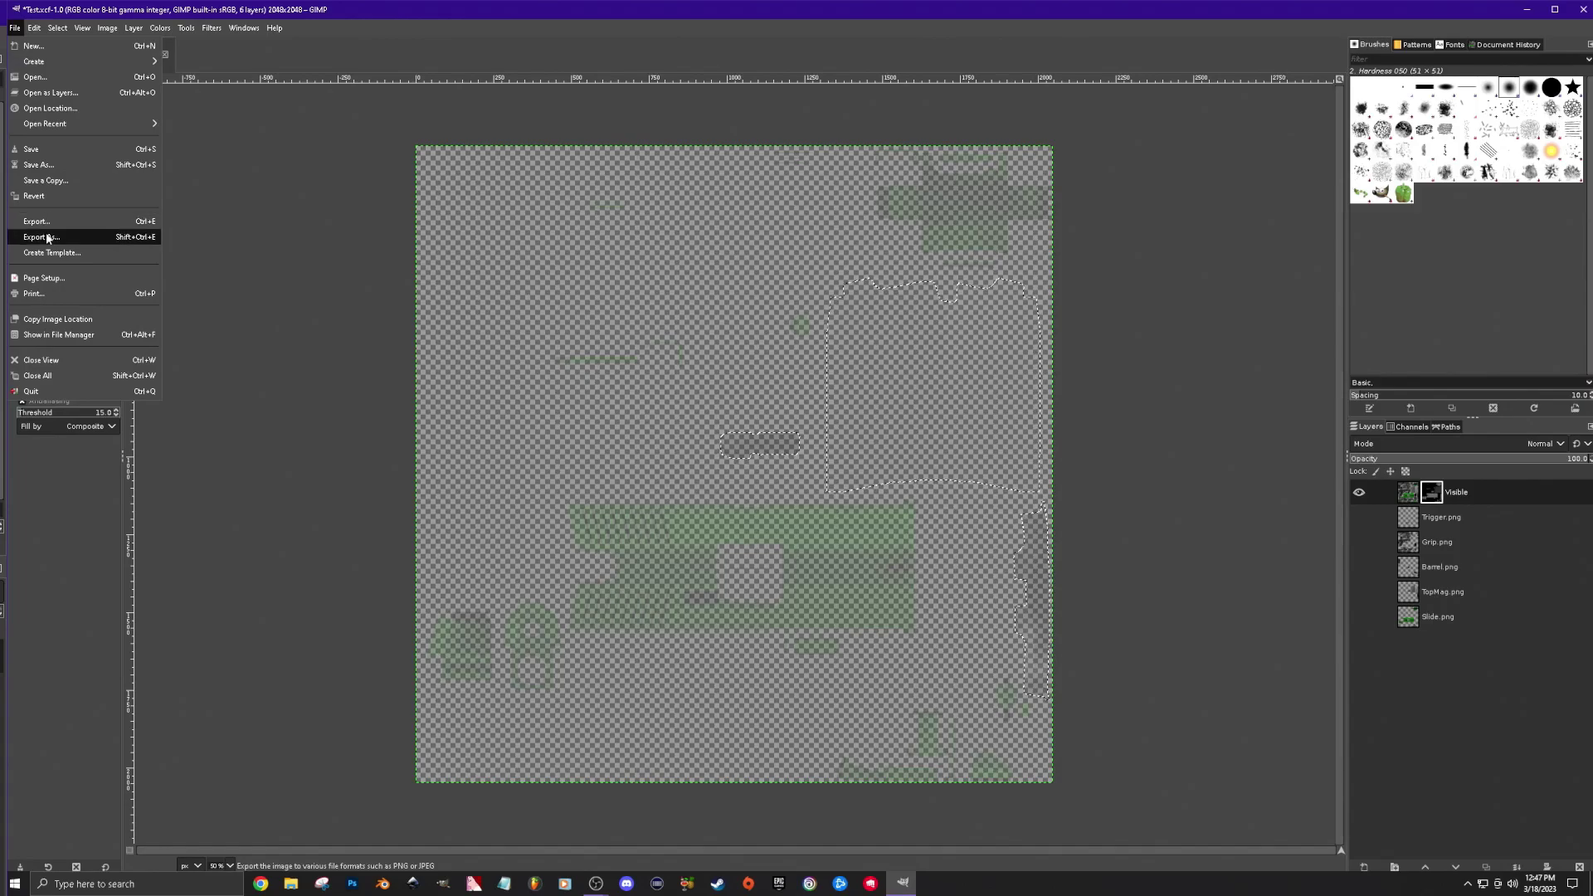